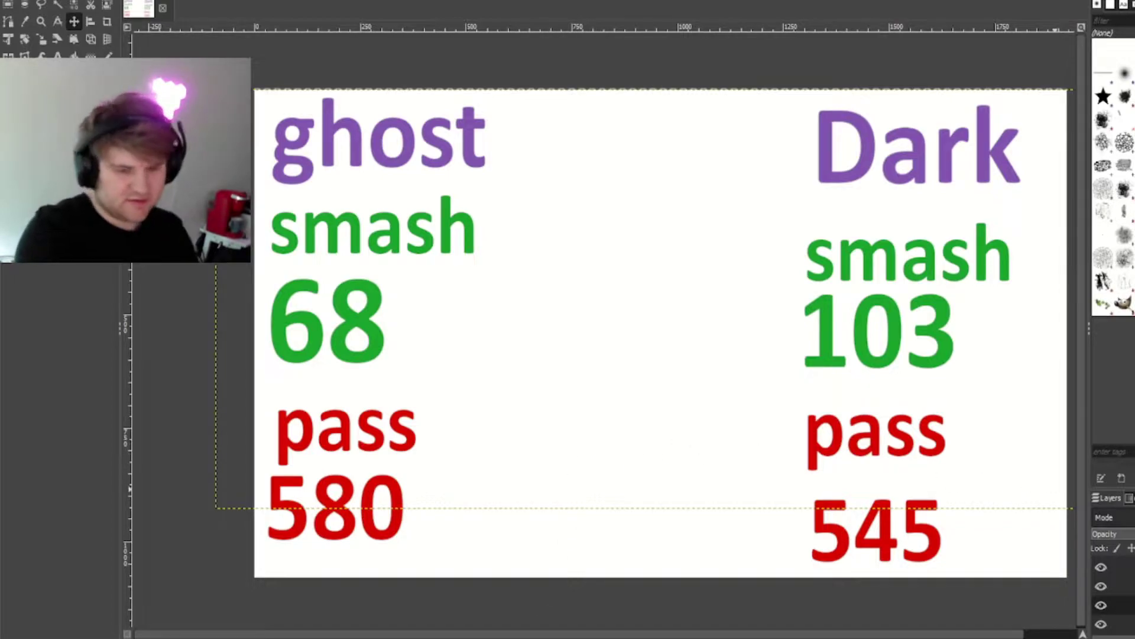
Step: Paste the Chespin picture, enlarge it between the ghost and Dark columns, and place it on its own layer
click(1111, 624)
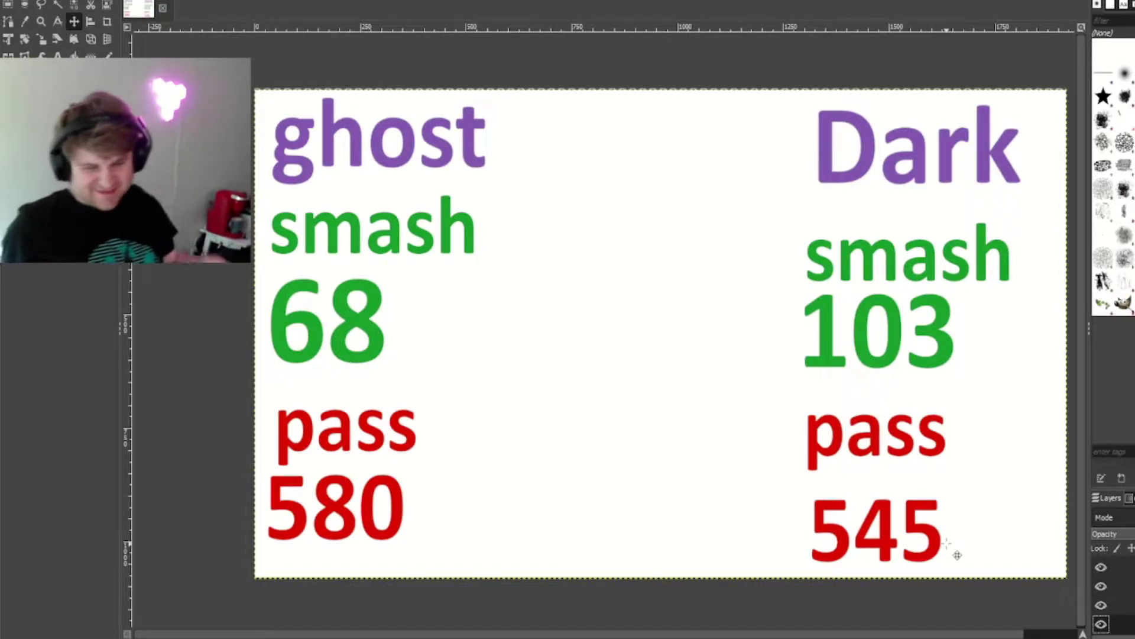
key(ctrl+v)
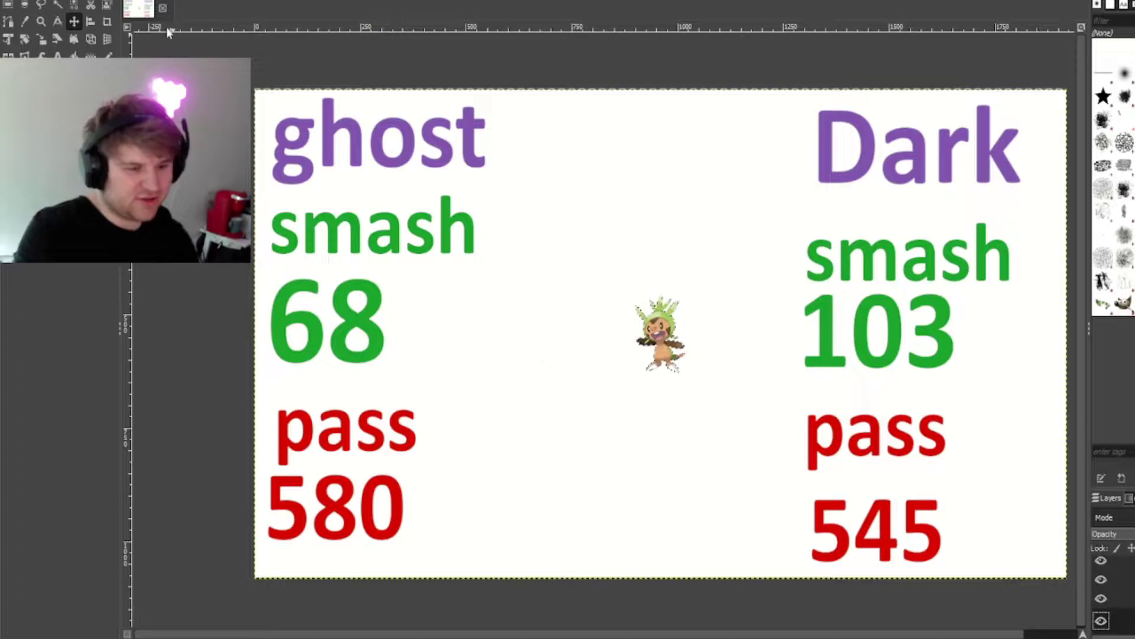
click(41, 39)
click(700, 362)
drag(567, 275, 559, 455)
click(1039, 133)
key(ctrl+shift+n)
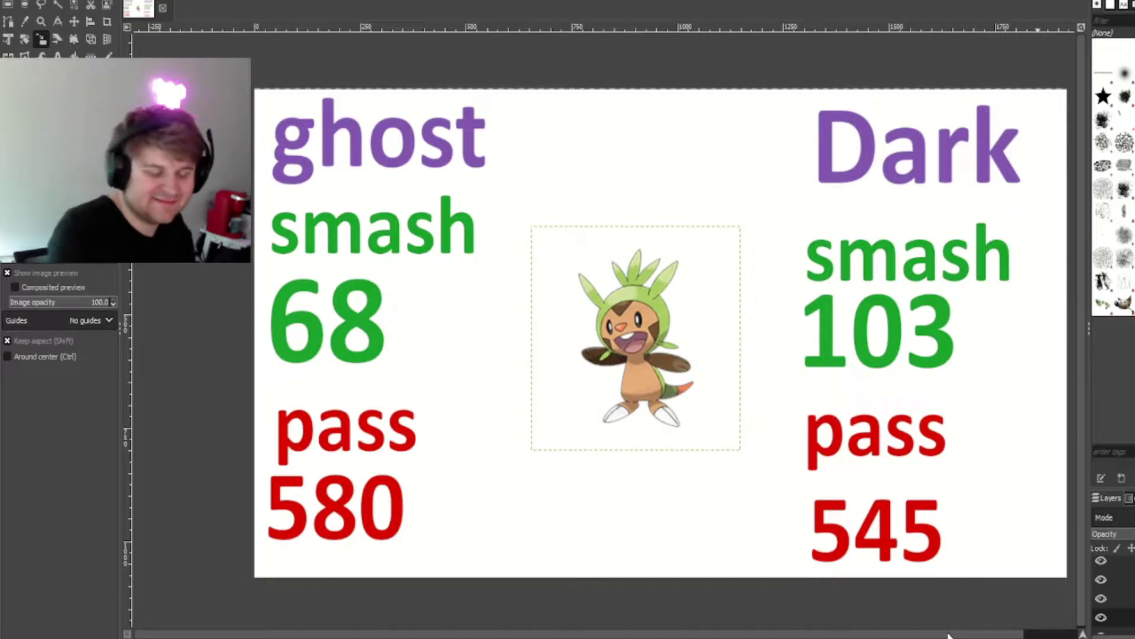
Step: Set the pass count in the Dark column to 546
click(57, 54)
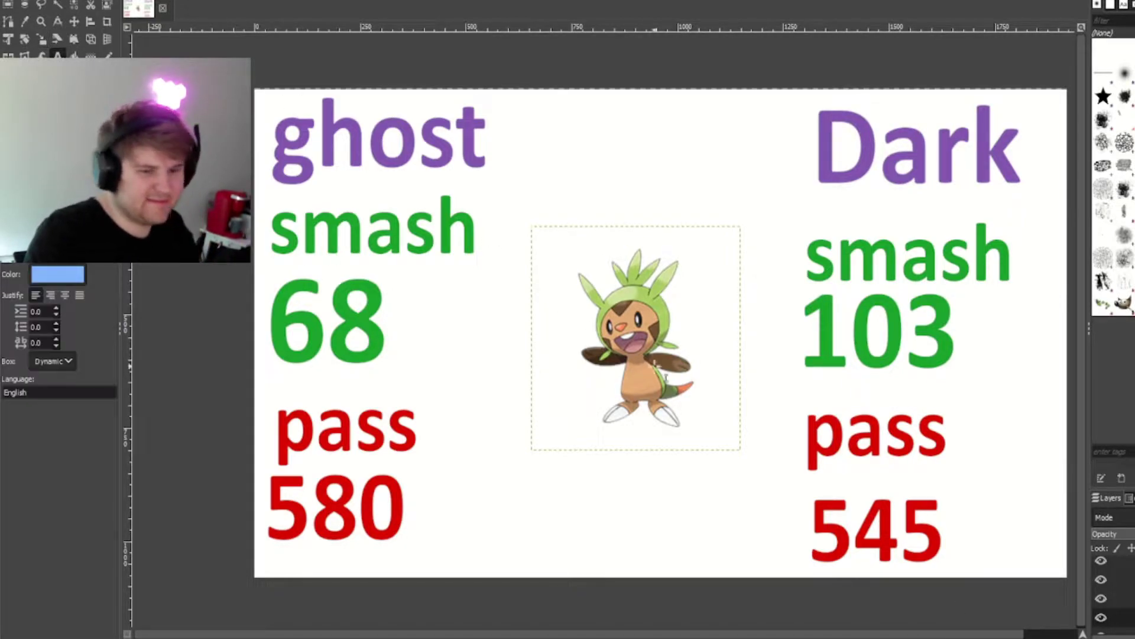
click(934, 547)
click(935, 594)
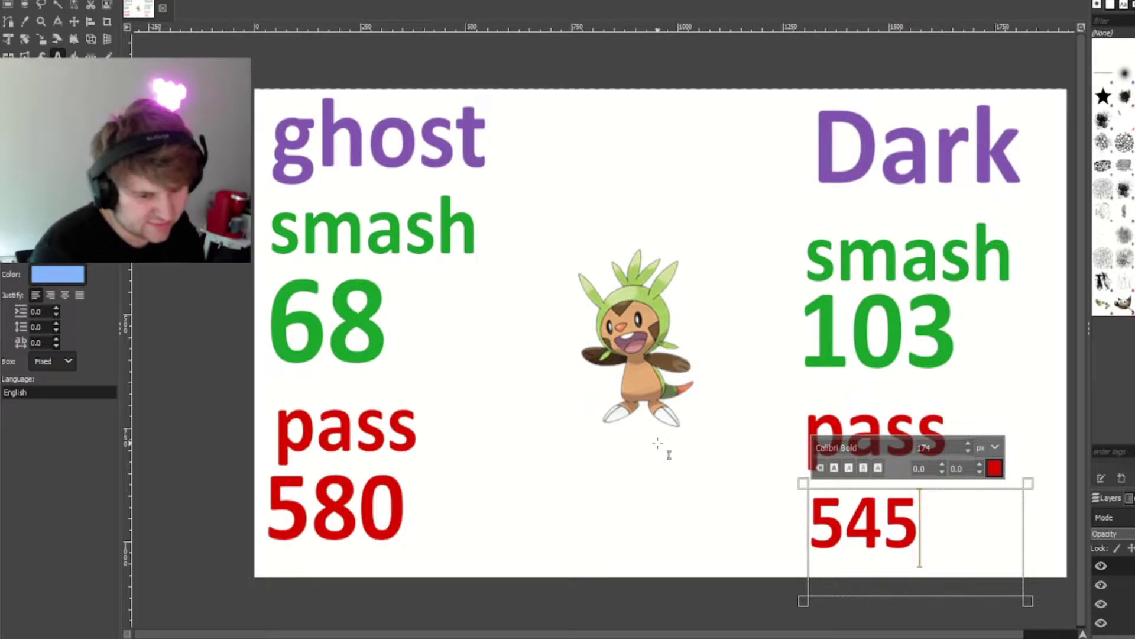
key(BackSpace)
text(6)
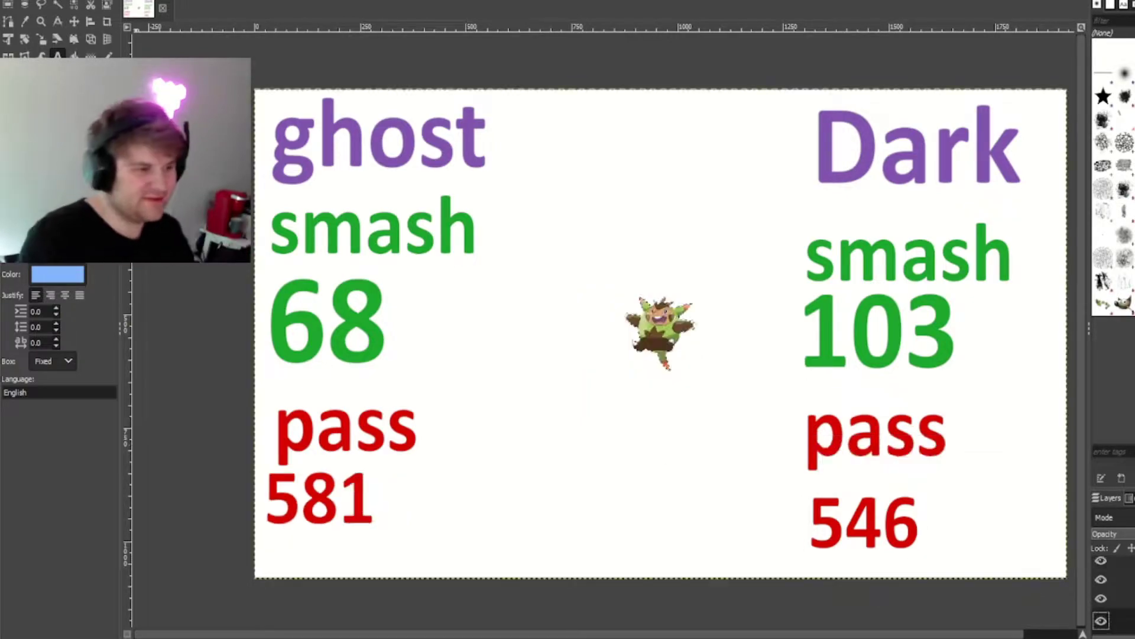
Step: Enlarge the pasted Quilladin picture between the columns and position it on its own layer
key(shift+s)
click(650, 347)
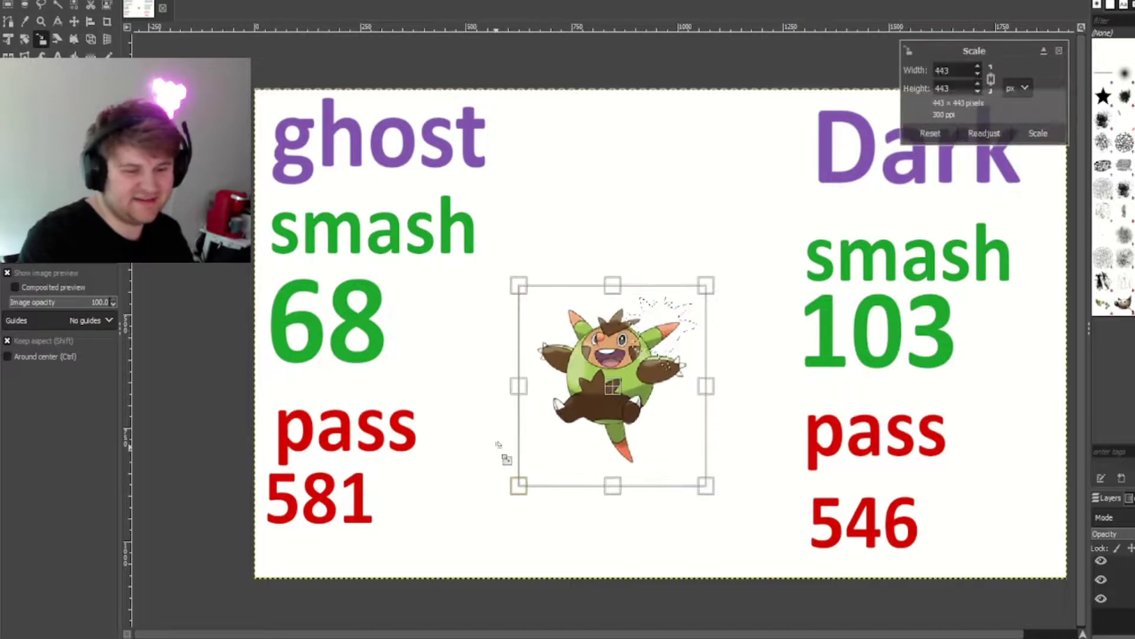
drag(706, 286, 738, 246)
click(1038, 133)
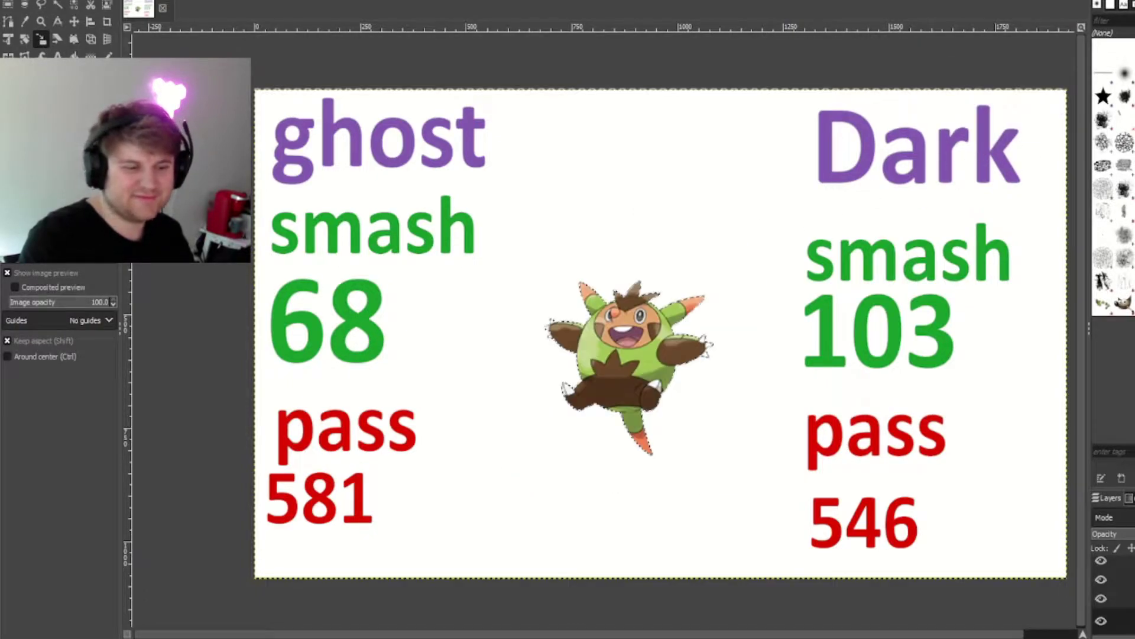
key(ctrl+shift+n)
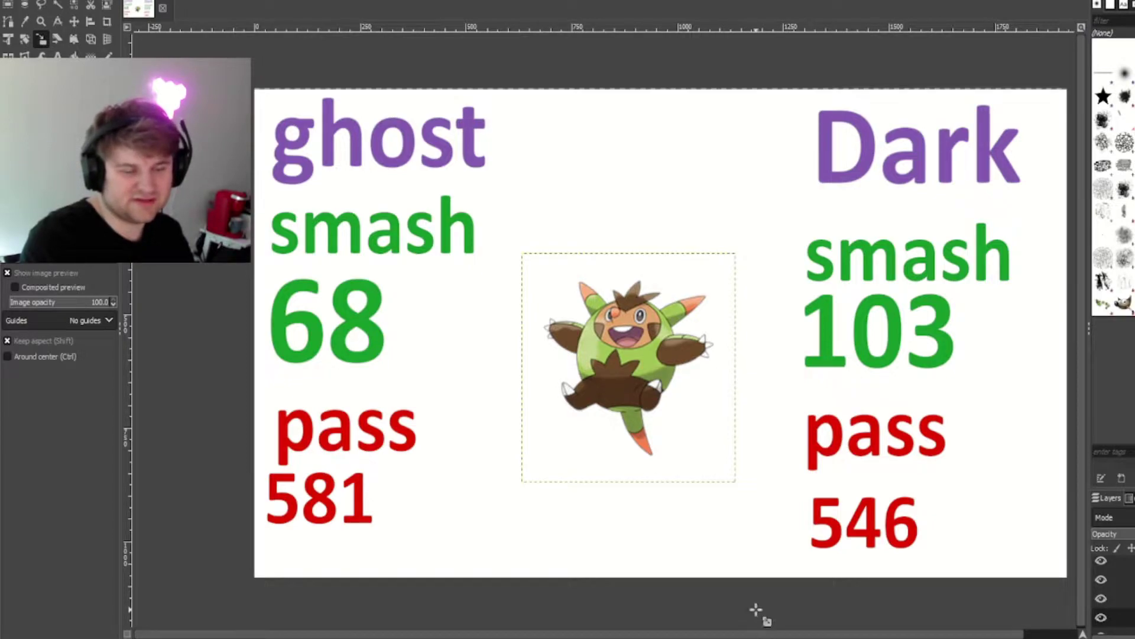
click(71, 22)
mouse_move(636, 360)
mouse_down()
mouse_move(656, 352)
mouse_move(645, 371)
mouse_move(635, 363)
mouse_up()
Step: Update the pass counts to 547 in the Dark column and 582 in the ghost column
key(t)
click(929, 539)
key(BackSpace)
text(7)
click(376, 524)
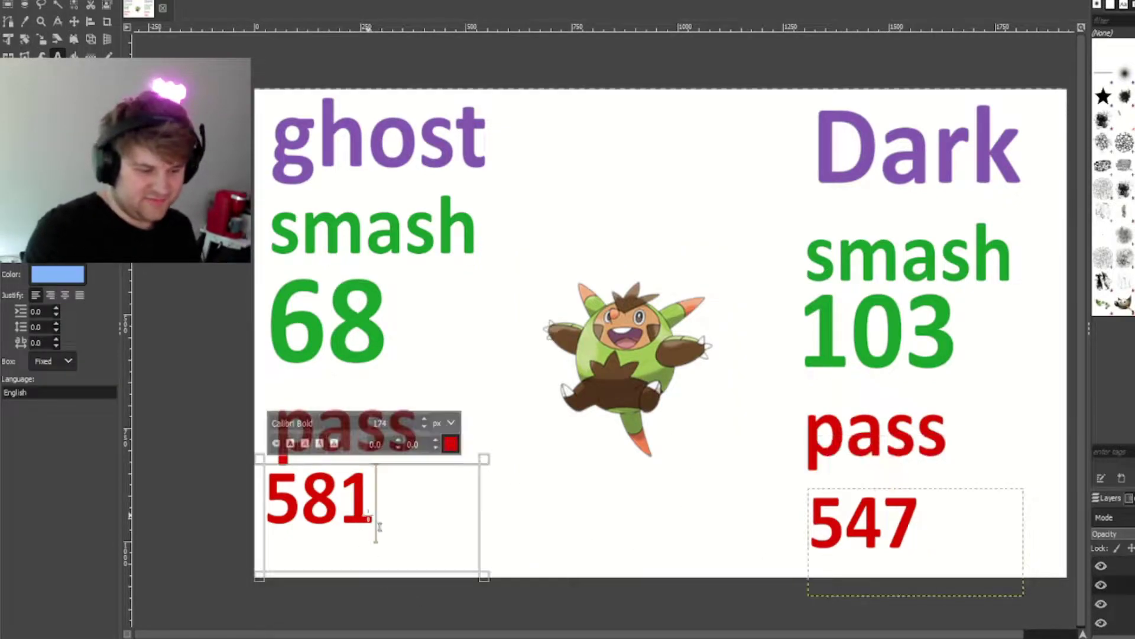
key(BackSpace)
text(2)
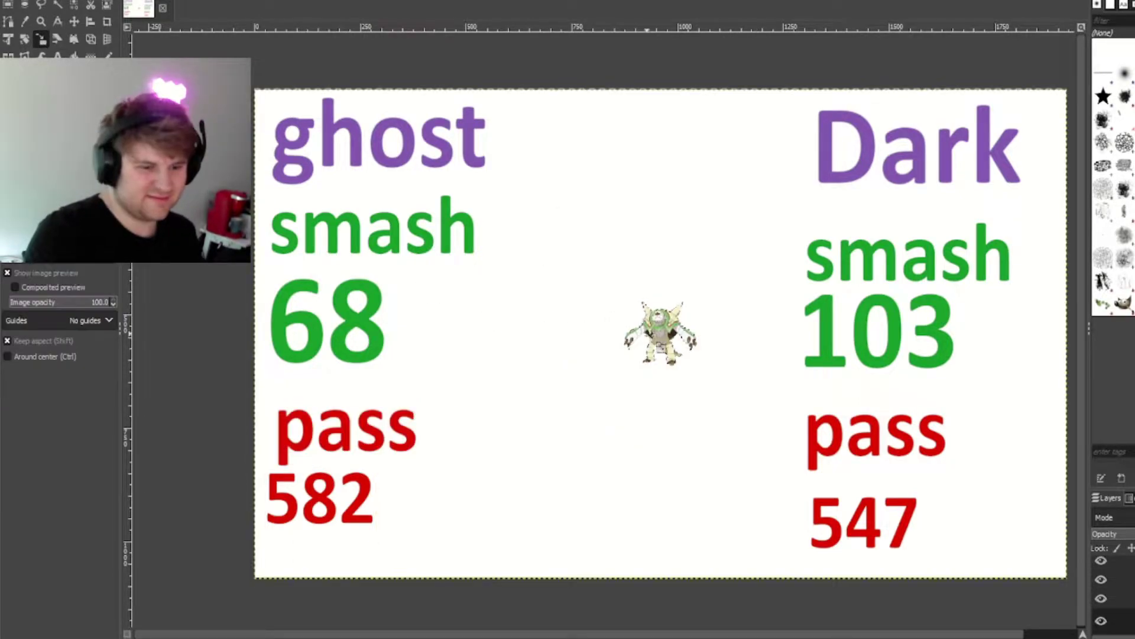
Step: Enlarge the pasted Chesnaught and Fennekin pictures in the middle of the canvas, placing Fennekin on its own layer
click(615, 329)
drag(598, 299, 502, 243)
drag(670, 354, 747, 436)
drag(565, 455, 537, 483)
drag(771, 227, 788, 211)
click(1039, 134)
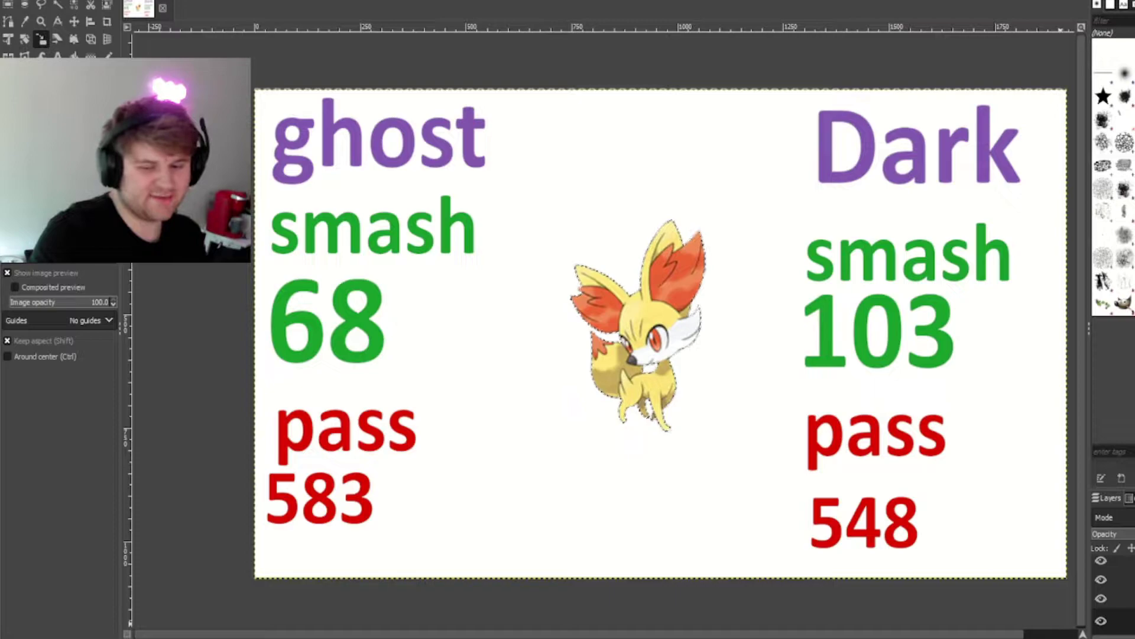
click(1132, 632)
click(1132, 605)
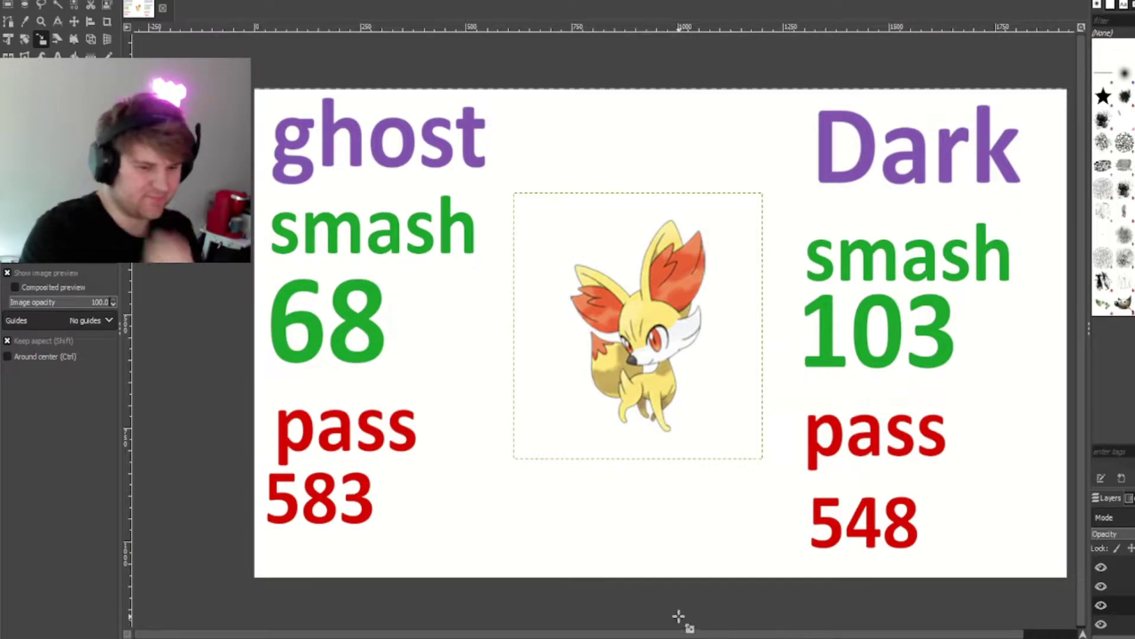
Step: Update the pass counts to 549 in the Dark column and 584 in the ghost column
key(t)
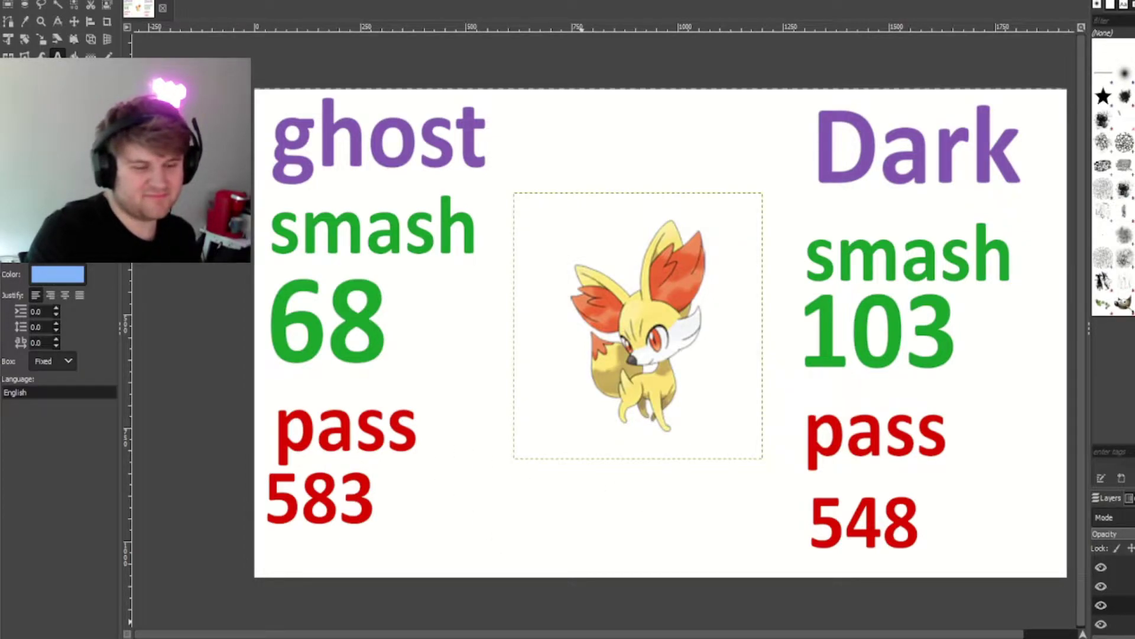
click(926, 533)
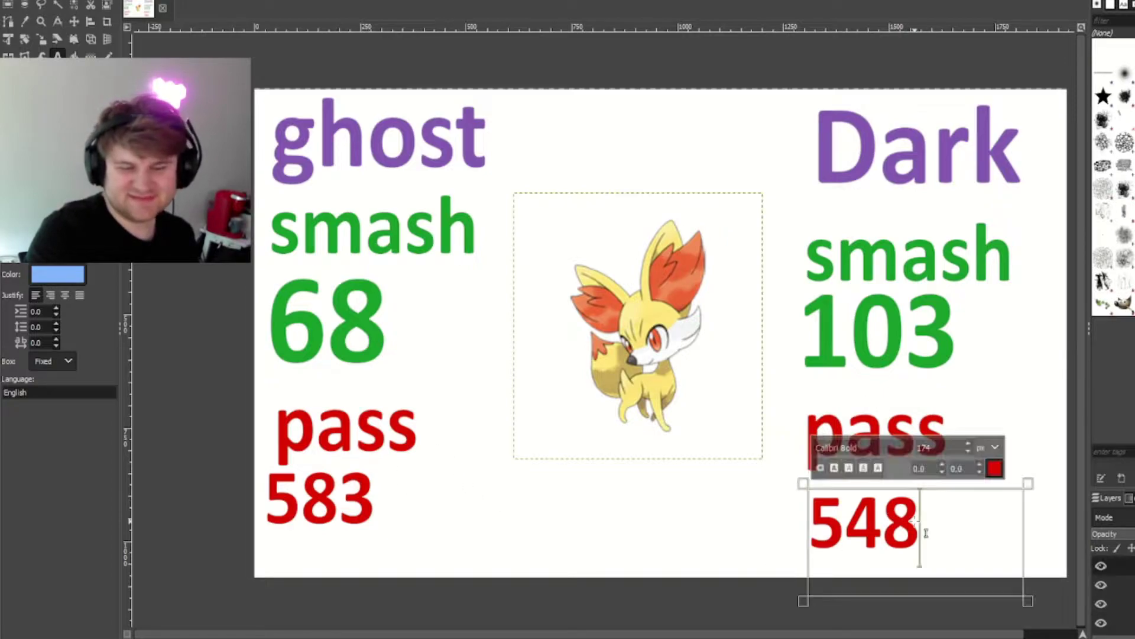
key(BackSpace)
text(9)
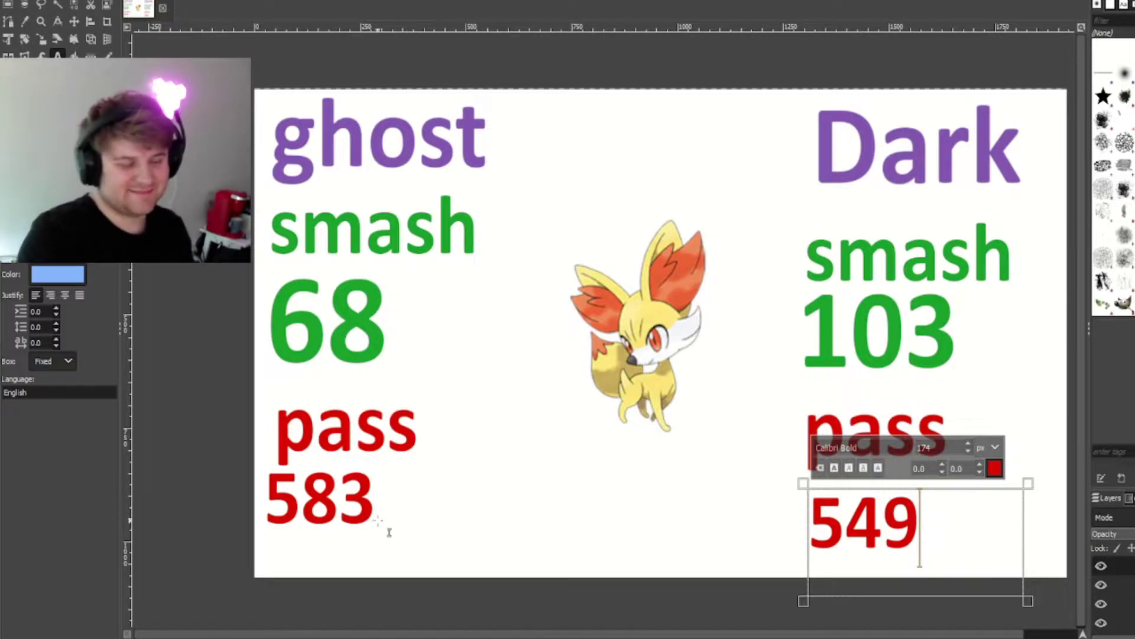
click(386, 520)
key(BackSpace)
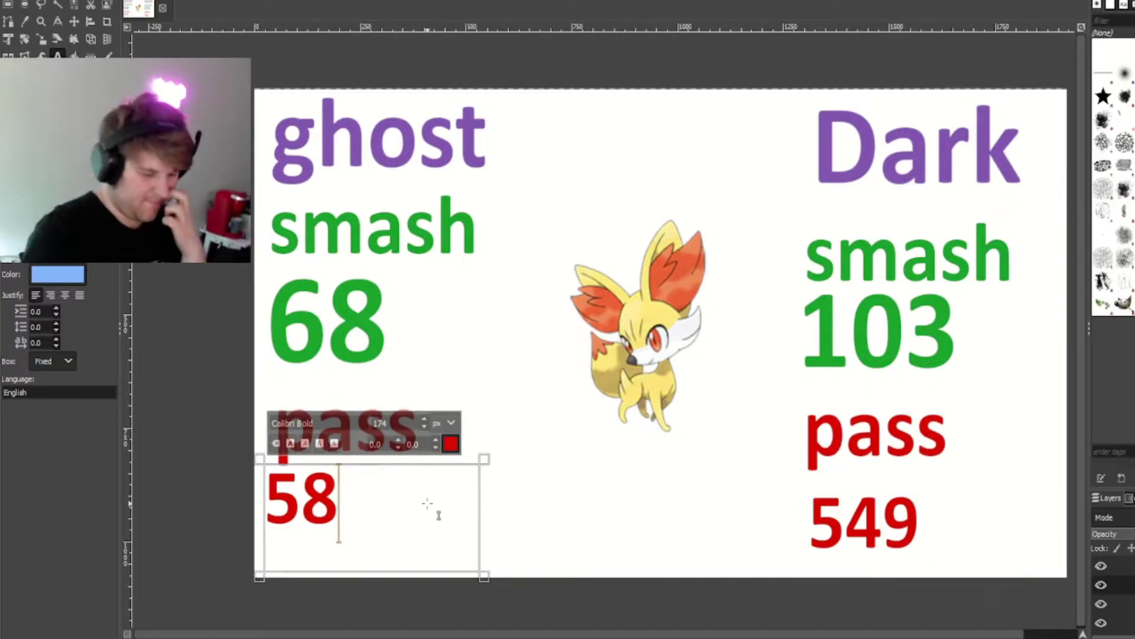
text(4)
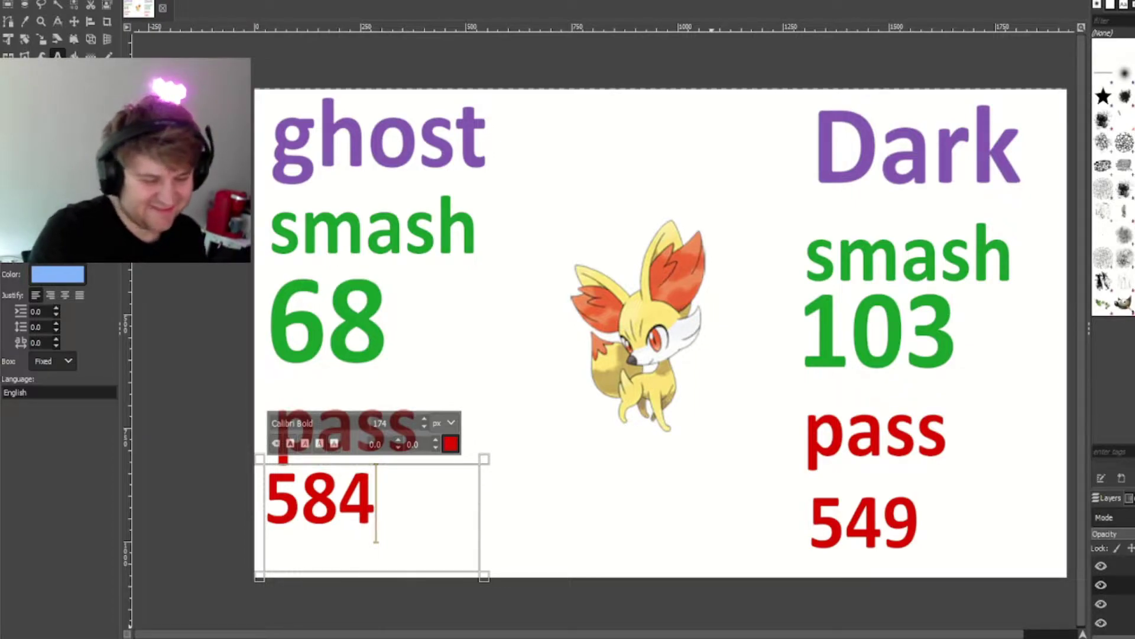
Step: Replace the Fennekin layer with the pasted Braixen picture, enlarged to fill the space between the columns
click(1128, 604)
key(Delete)
key(ctrl+v)
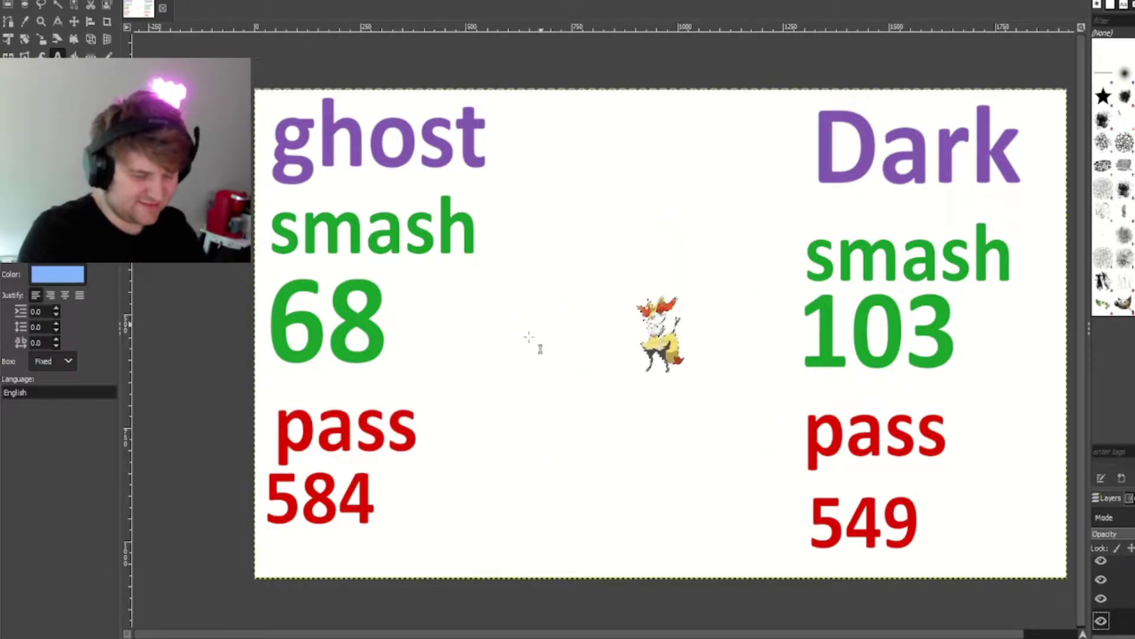
click(41, 39)
click(638, 341)
drag(614, 294, 533, 208)
drag(708, 378, 781, 453)
drag(534, 460, 494, 505)
key(Return)
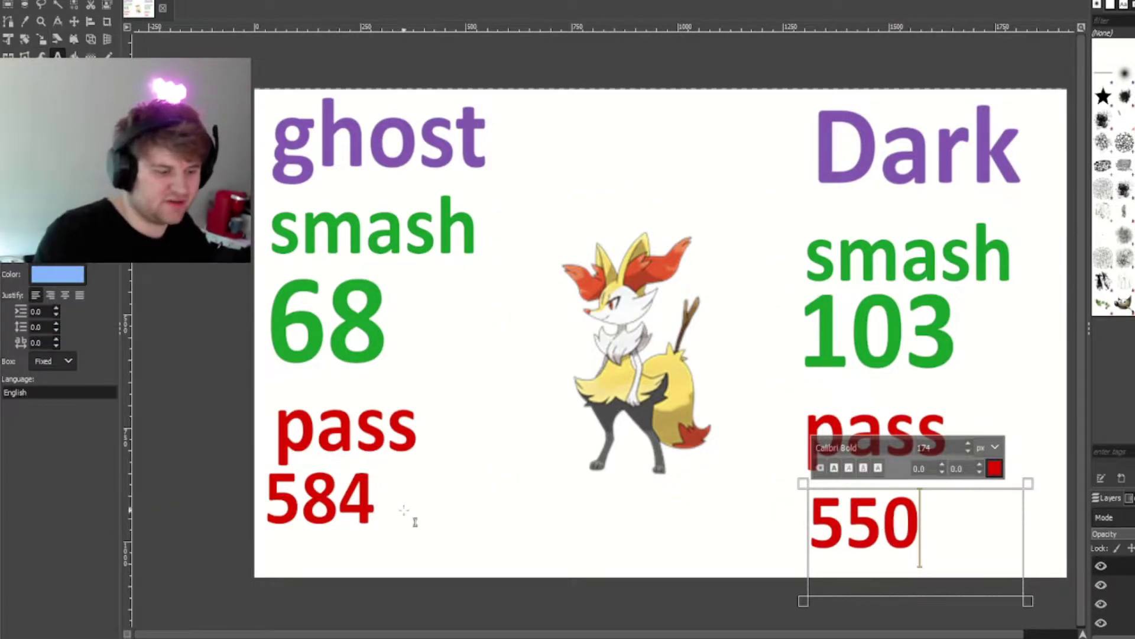
Step: Set the pass count in the ghost column to 585
click(387, 518)
key(BackSpace)
text(5)
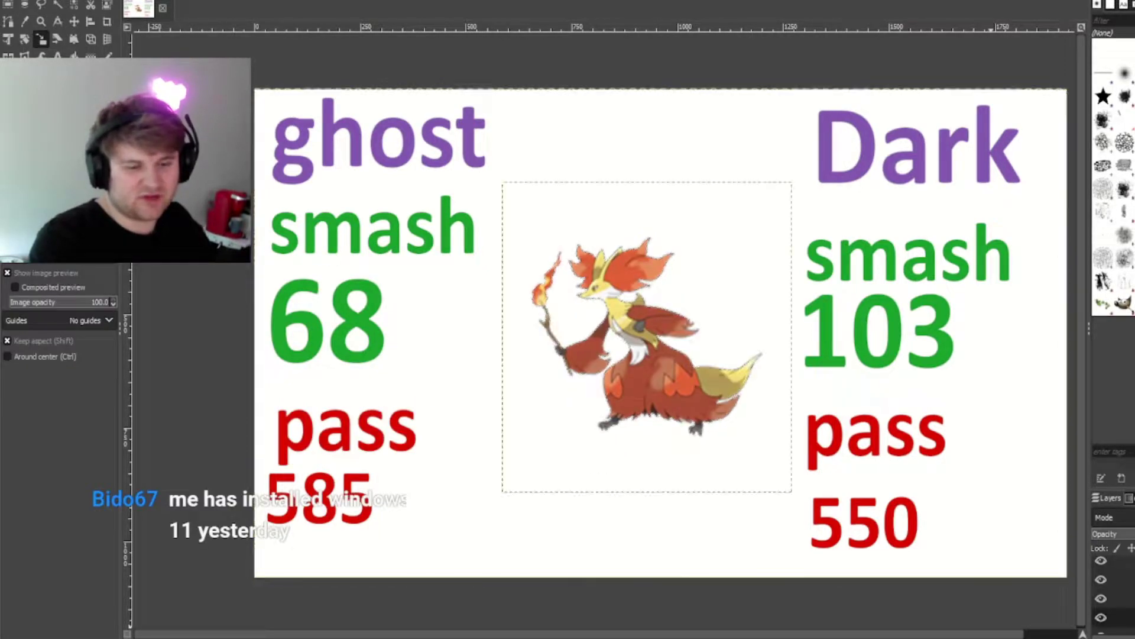
Step: Move the Delphox picture slightly to the left between the two columns
click(74, 22)
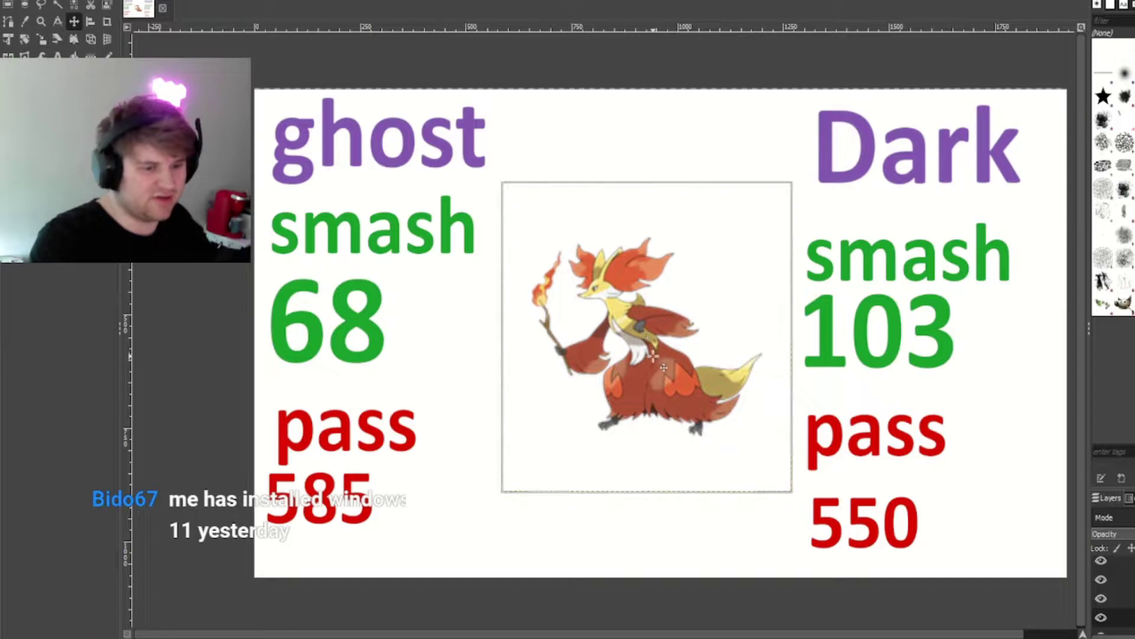
drag(655, 356, 641, 358)
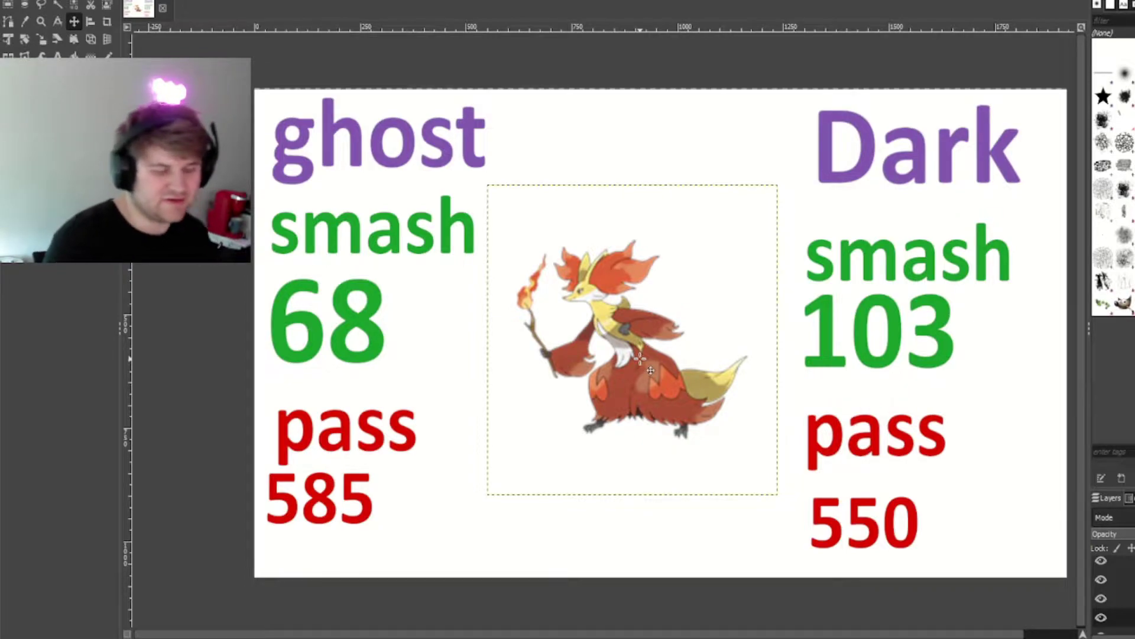
Step: Paste the cartoon fox picture with the pink veil and move it aside and back to compare it with Delphox
key(ctrl+v)
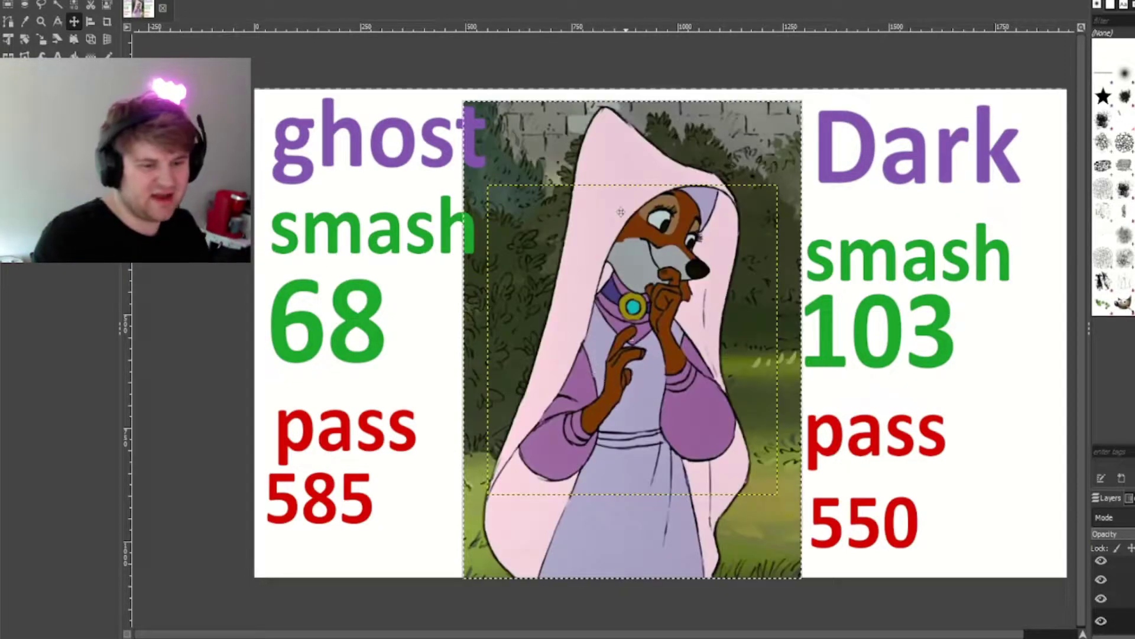
drag(642, 205, 424, 243)
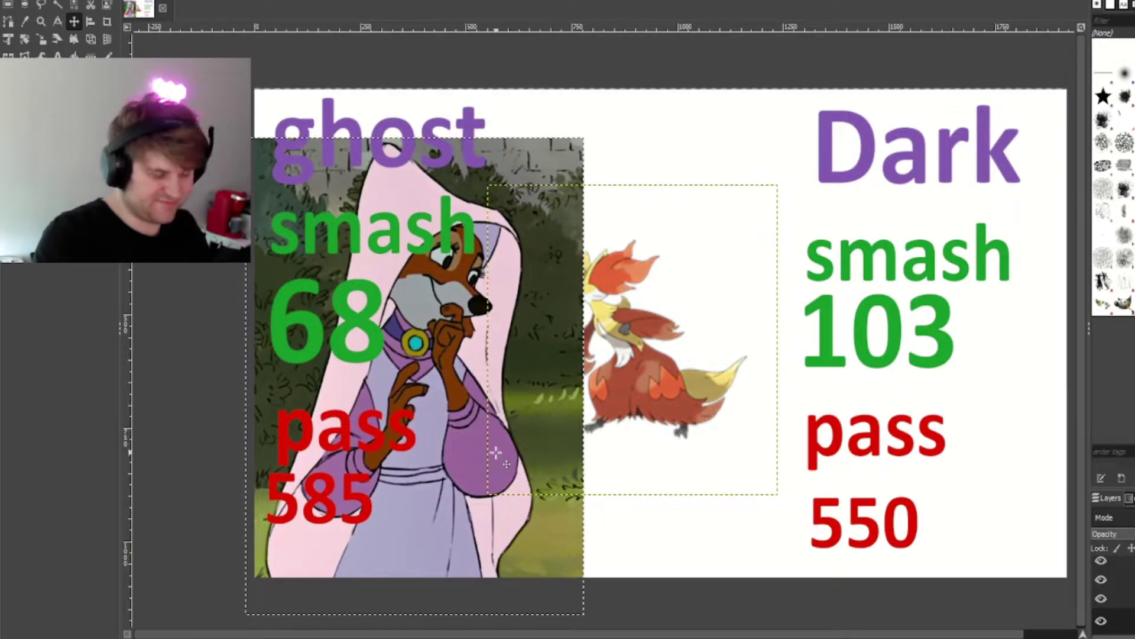
drag(475, 383, 687, 346)
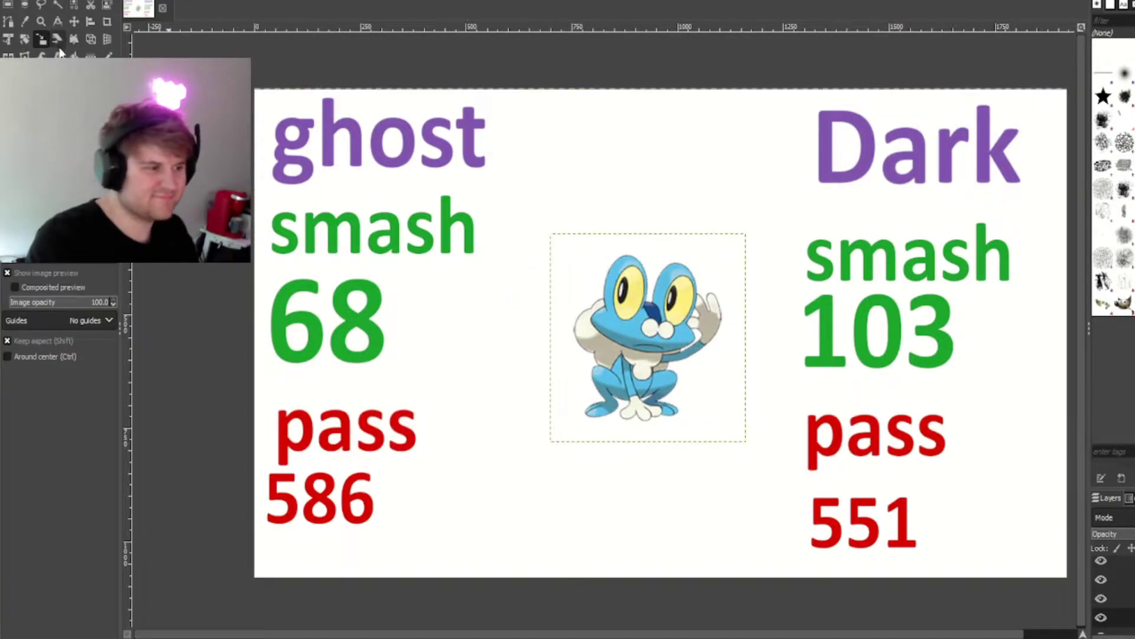
Step: Update the pass counts to 552 in the Dark column and 587 in the ghost column
click(58, 55)
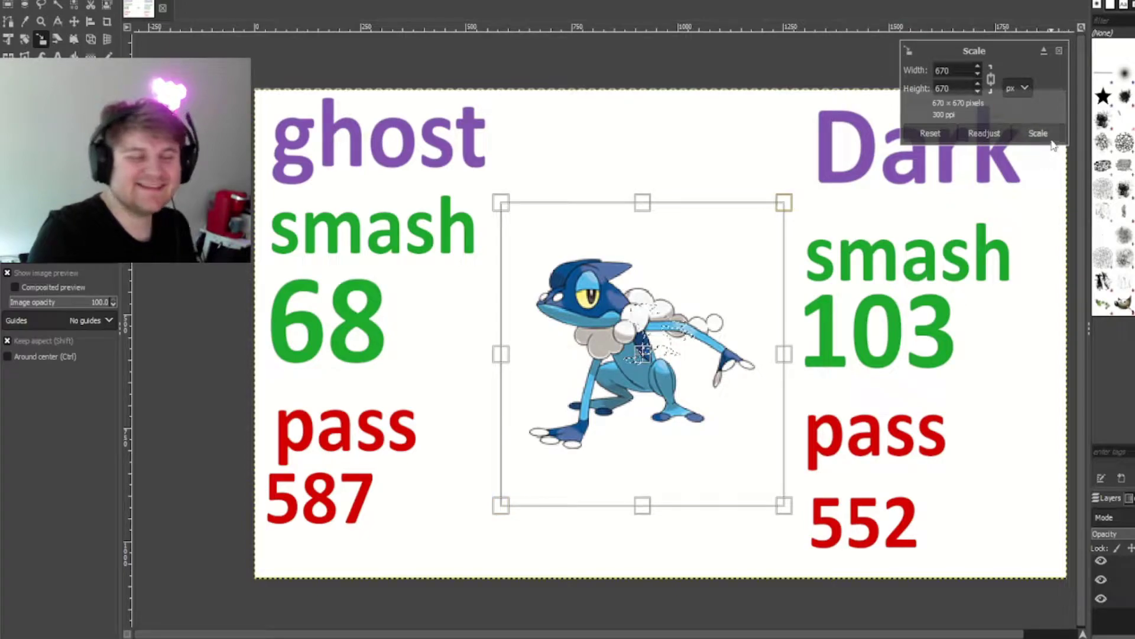
key(Return)
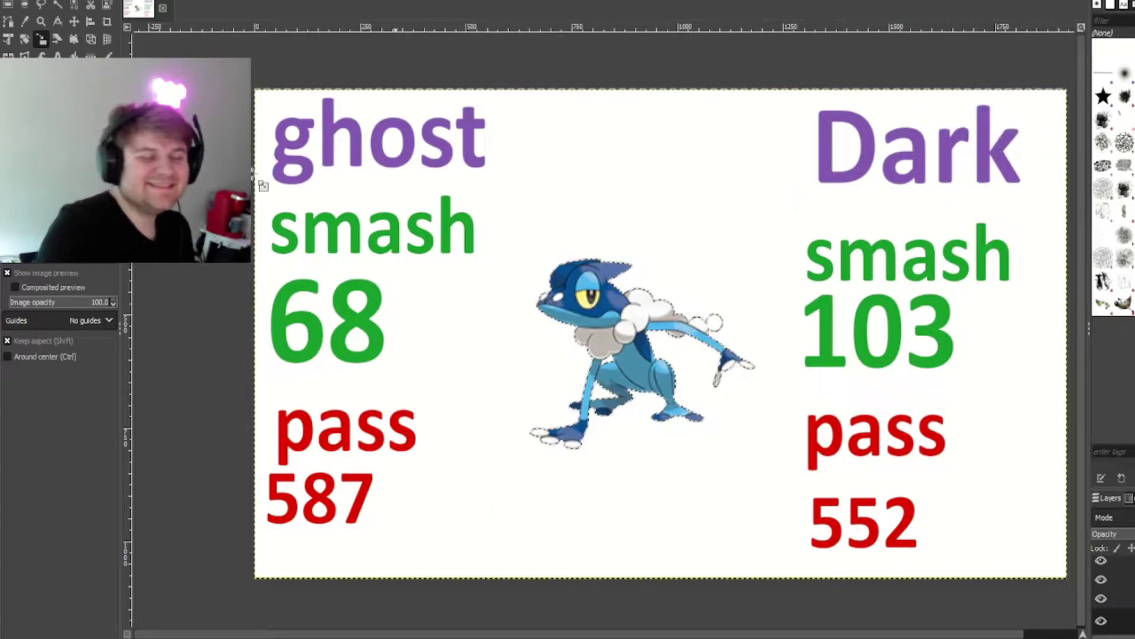
Step: Move the Frogadier picture slightly down and to the left, keeping it on its own layer between the columns
key(m)
drag(708, 447, 710, 467)
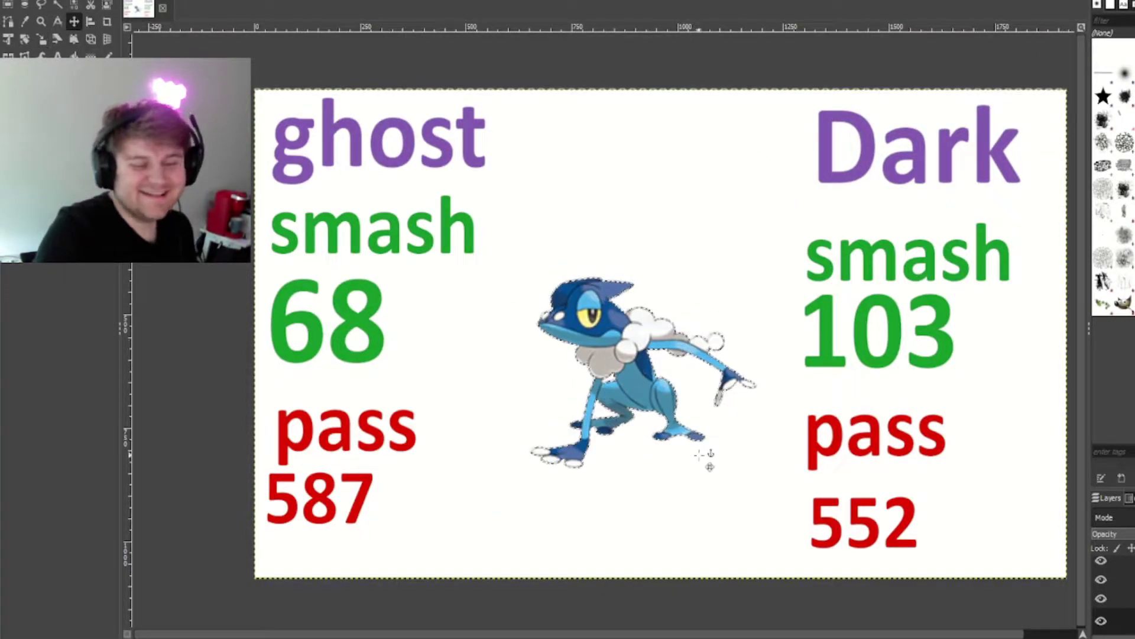
click(826, 549)
mouse_move(596, 358)
mouse_down()
mouse_move(604, 370)
mouse_move(577, 370)
mouse_move(594, 381)
mouse_move(600, 365)
mouse_move(577, 374)
mouse_up()
key(t)
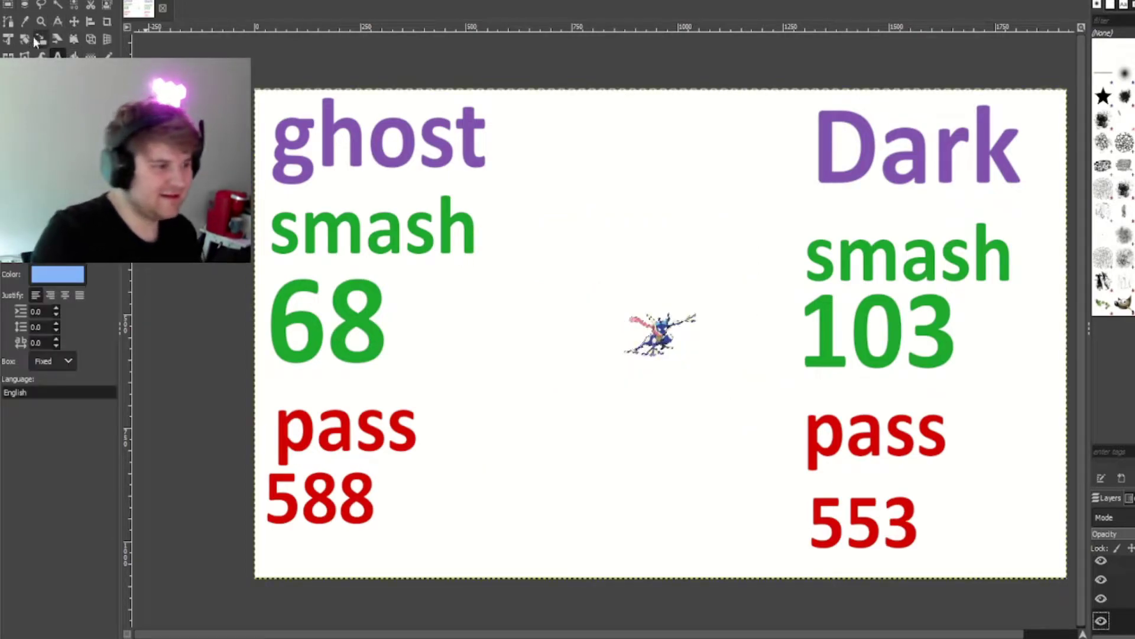
Step: Scale up the pasted Greninja picture to fill the space between the ghost and Dark columns
click(41, 40)
drag(706, 383, 781, 463)
drag(543, 463, 497, 512)
drag(781, 207, 798, 188)
click(1047, 137)
click(580, 434)
drag(499, 532, 451, 562)
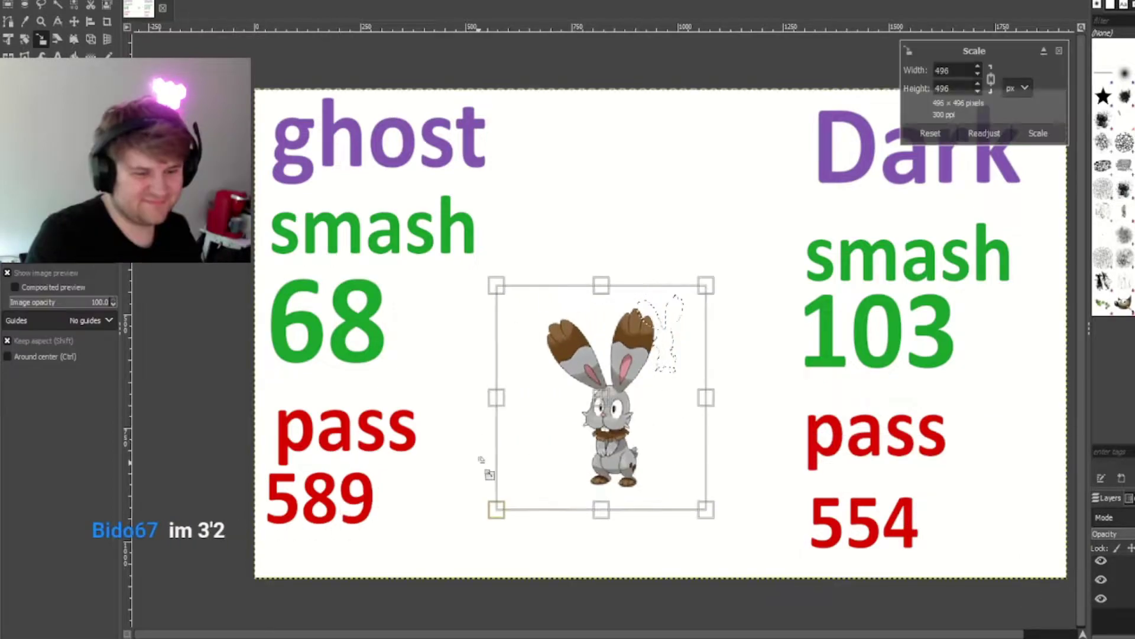
Step: Enlarge the pasted Bunnelby picture in the middle of the canvas and place it on its own layer
drag(484, 464, 546, 247)
click(1023, 134)
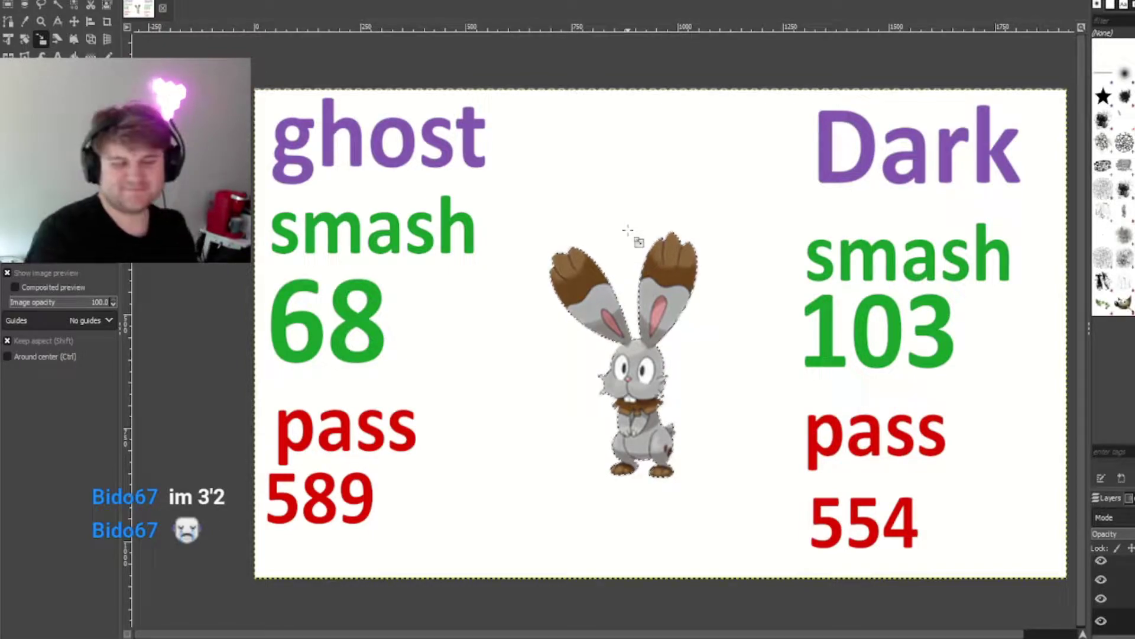
key(ctrl+shift+a)
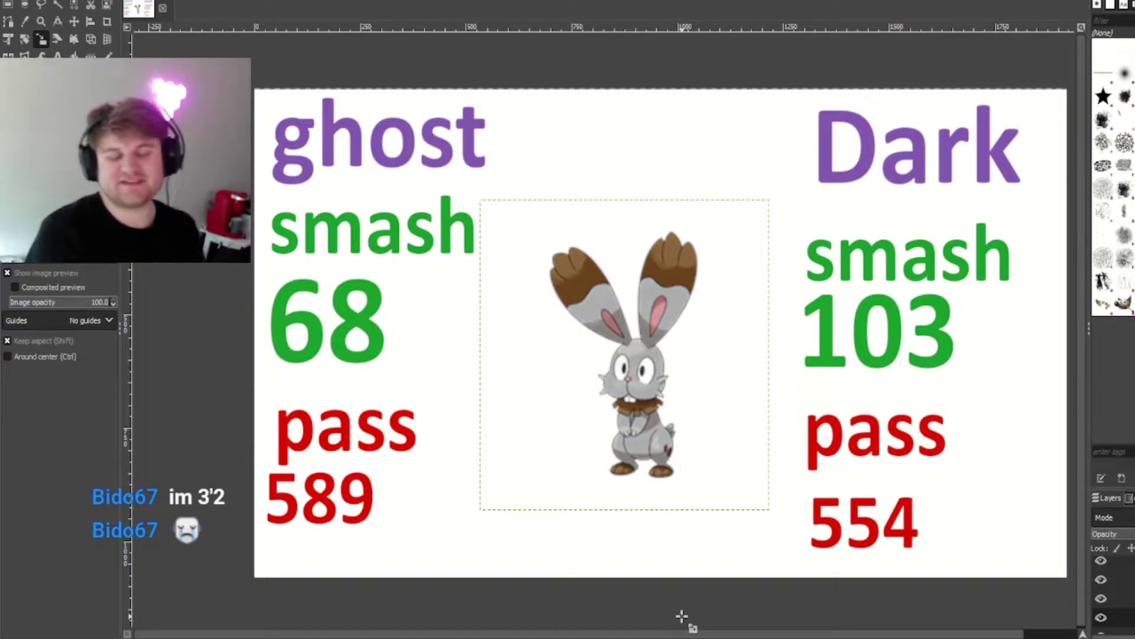
Step: Set the pass count in the Dark column to 555
key(t)
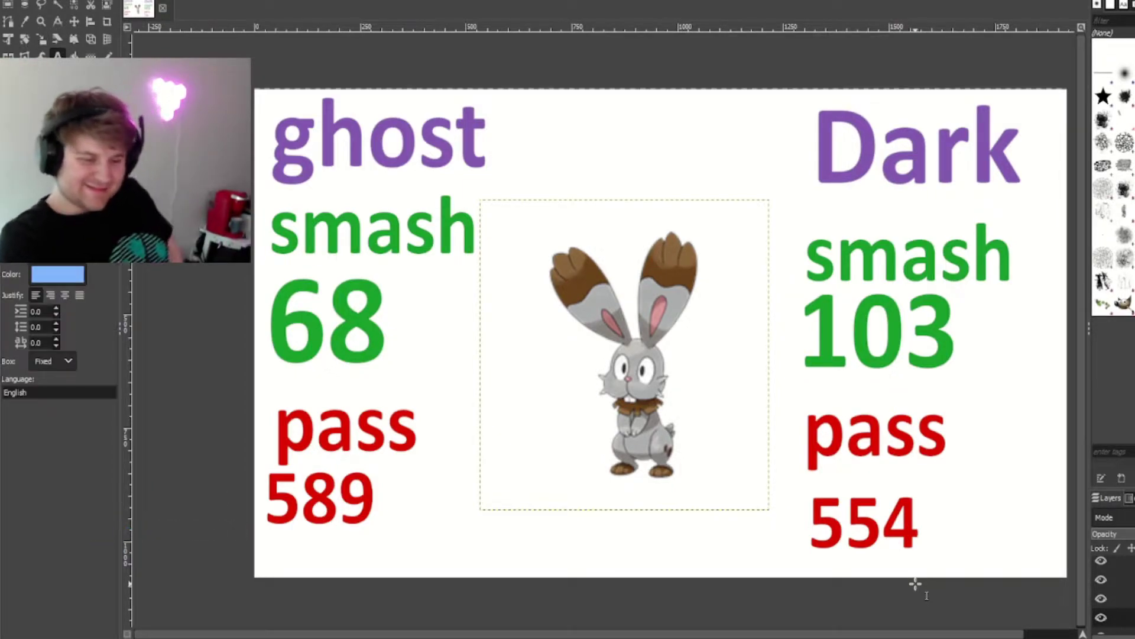
click(908, 520)
key(BackSpace)
text(5)
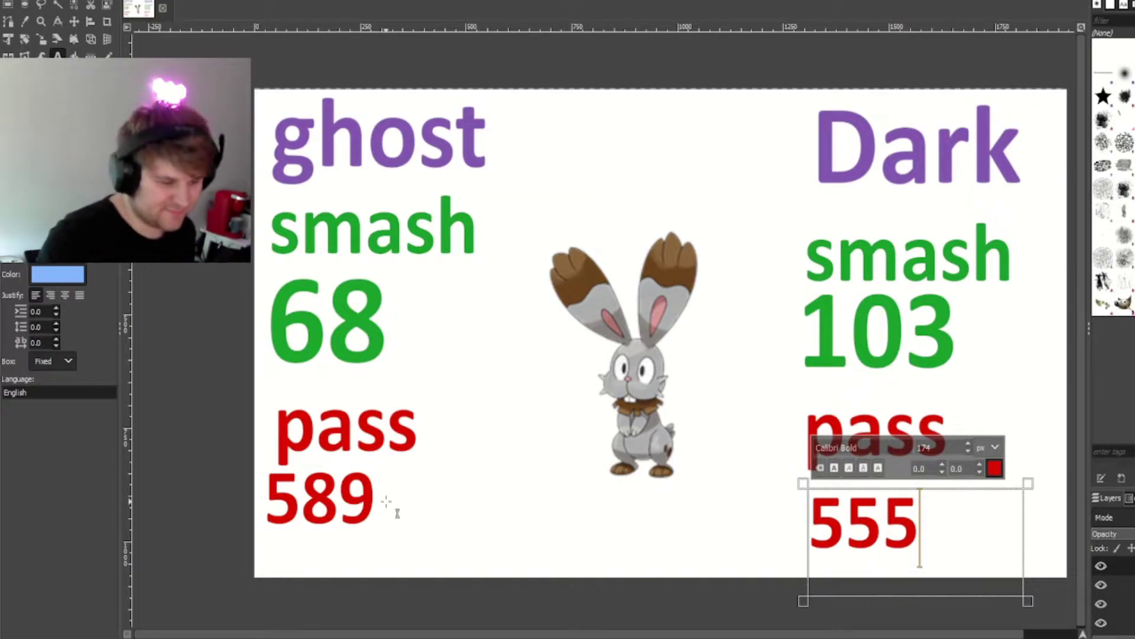
Step: Set the pass count in the ghost column to 590
click(353, 513)
key(BackSpace)
text(9)
key(Right)
key(BackSpace)
text(0)
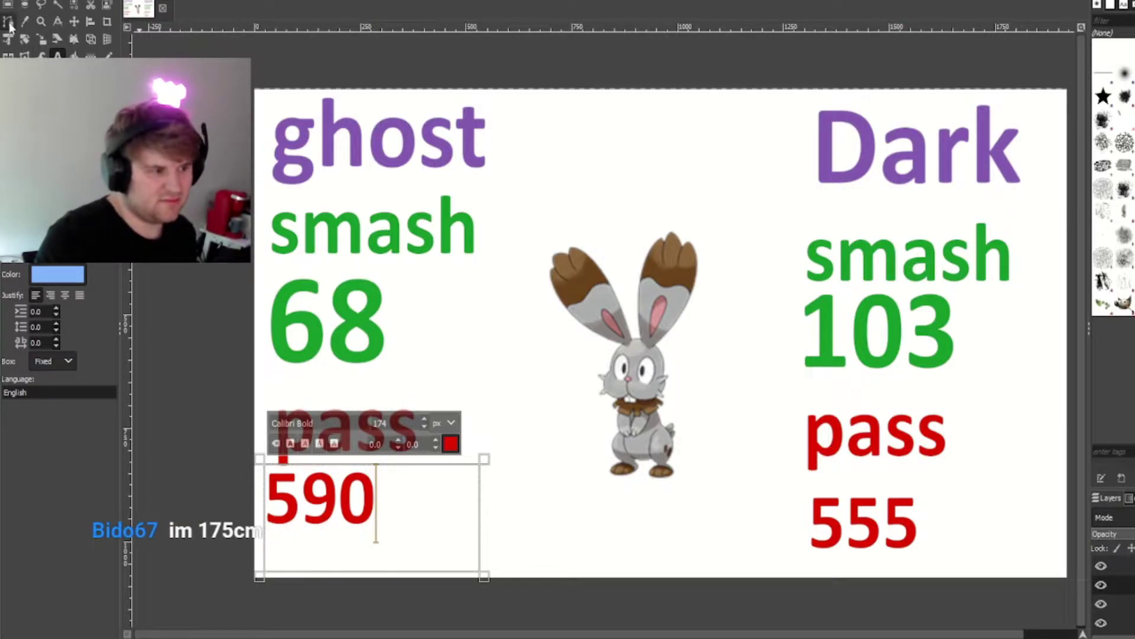
click(75, 22)
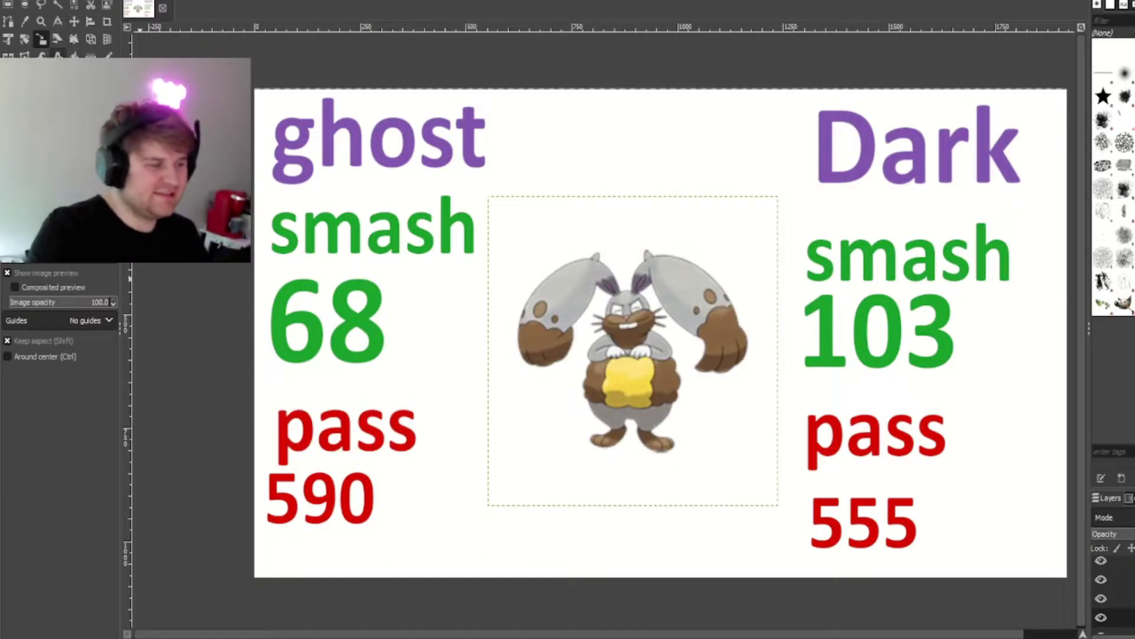
Step: Set the Dark column's pass count to 556 for the Diggersby picture
click(57, 54)
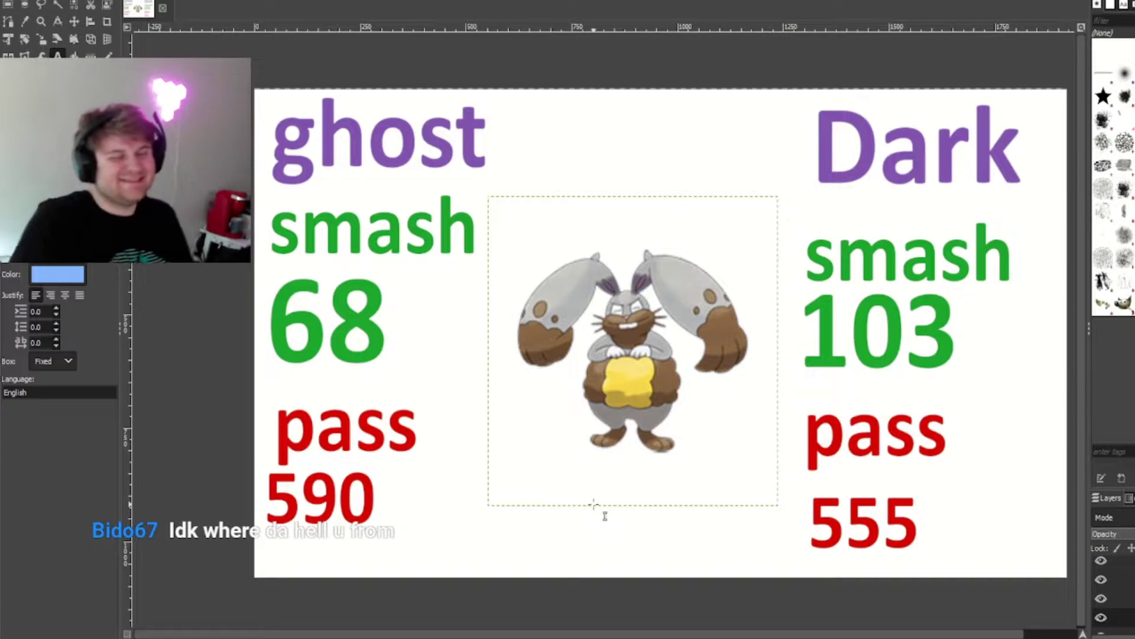
click(916, 521)
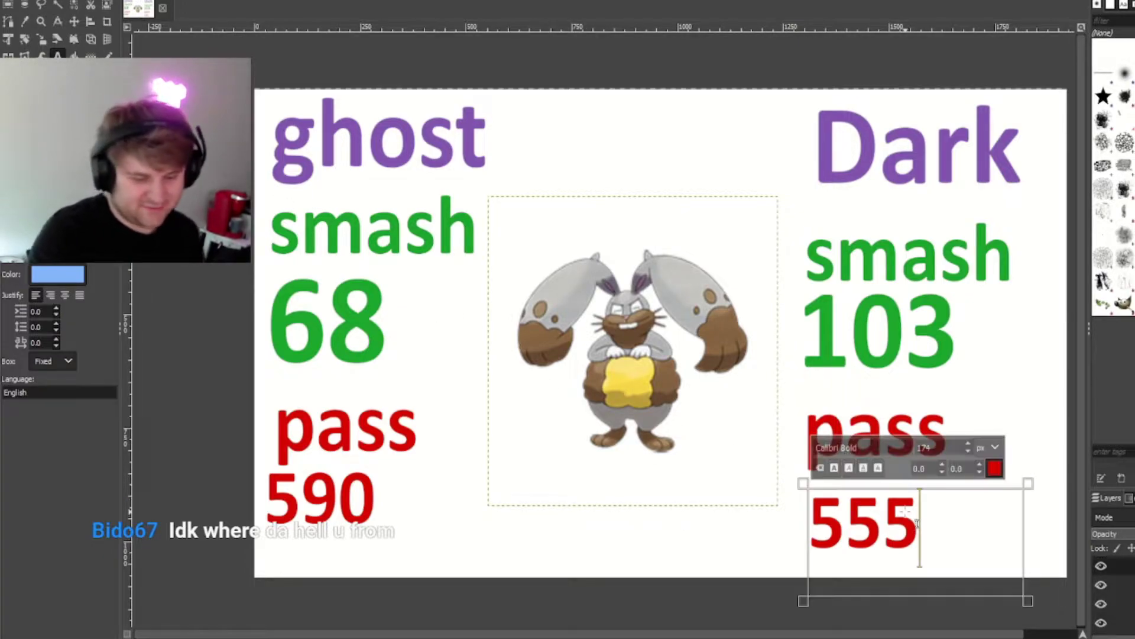
key(BackSpace)
text(6)
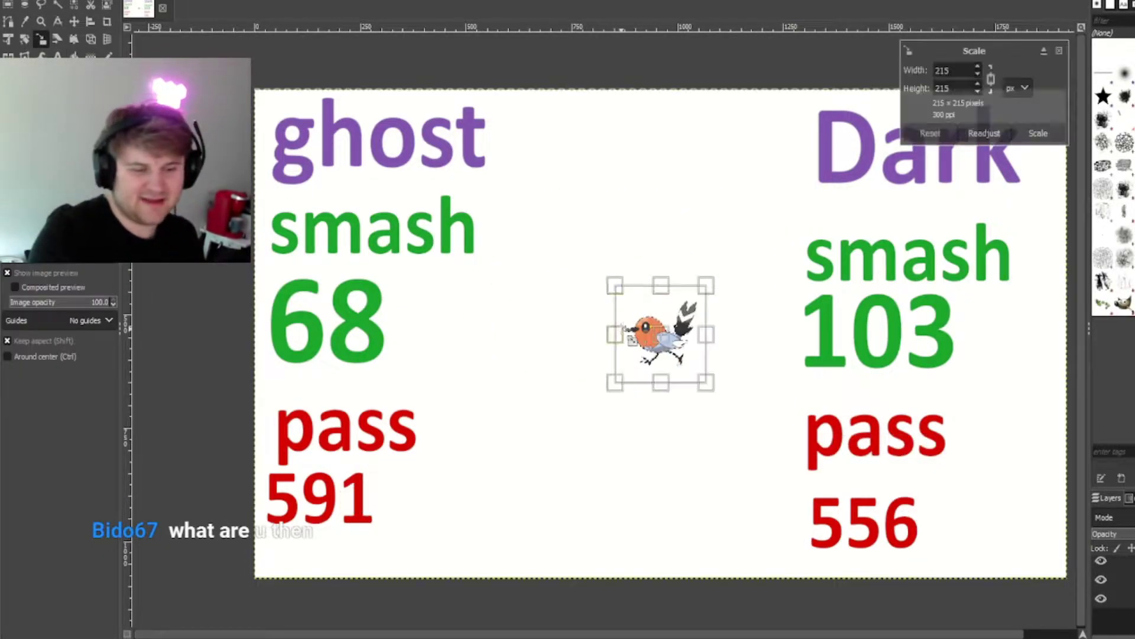
Step: Enlarge the pasted Fletchling picture to 554 × 554 px between the columns and turn it into its own layer
drag(710, 355, 736, 309)
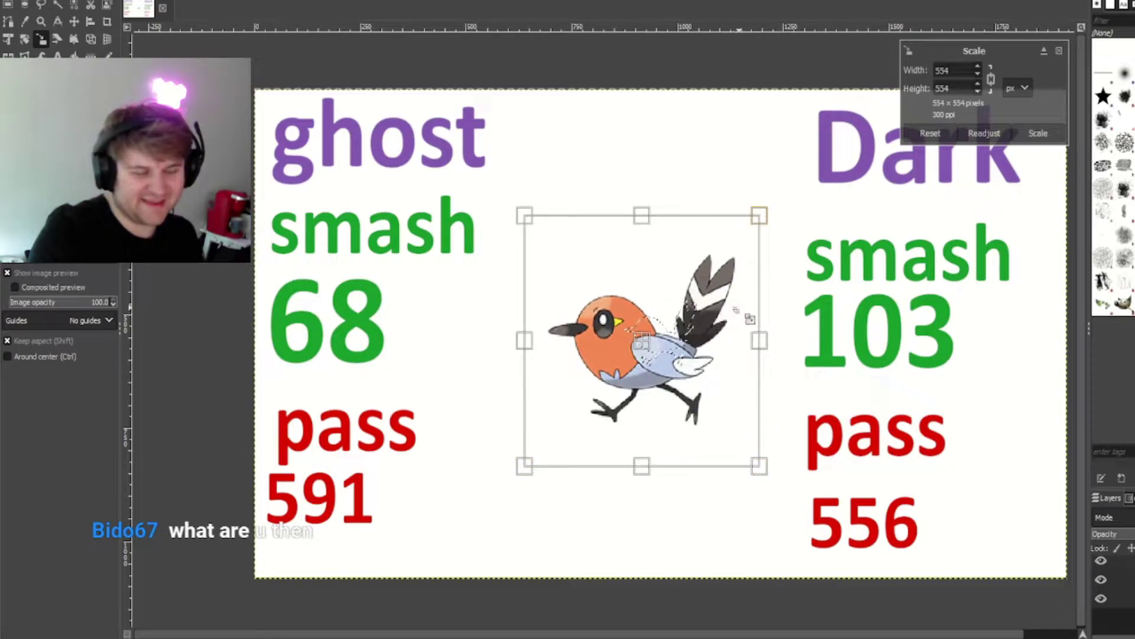
click(1038, 134)
key(ctrl+shift+n)
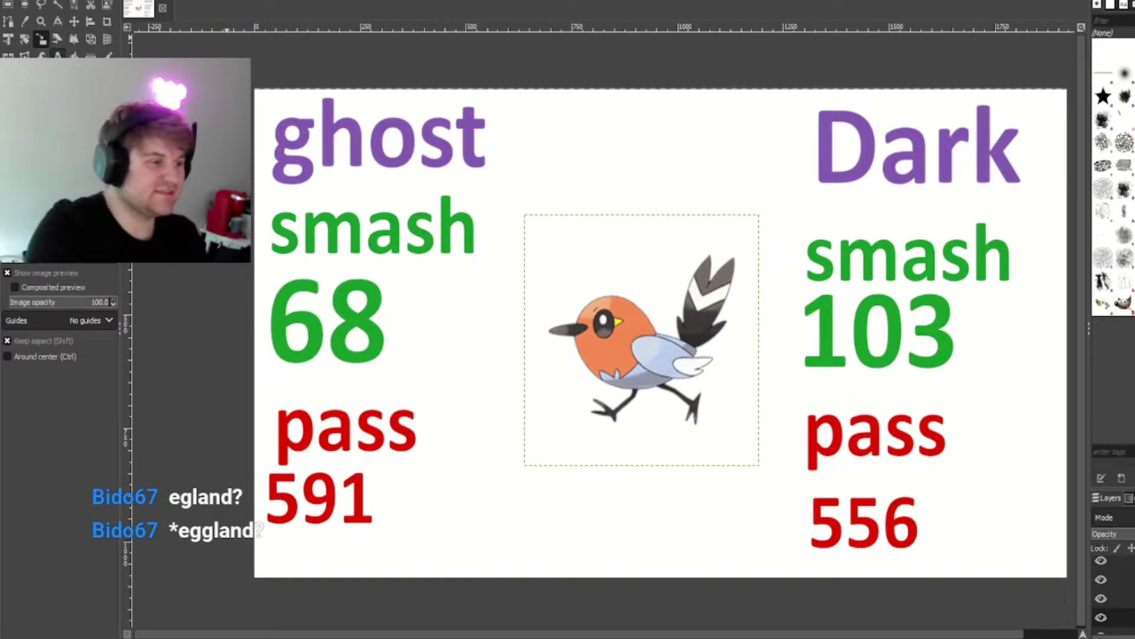
Step: Set the Dark column's pass count to 557 for the Fletchling picture
key(t)
click(926, 535)
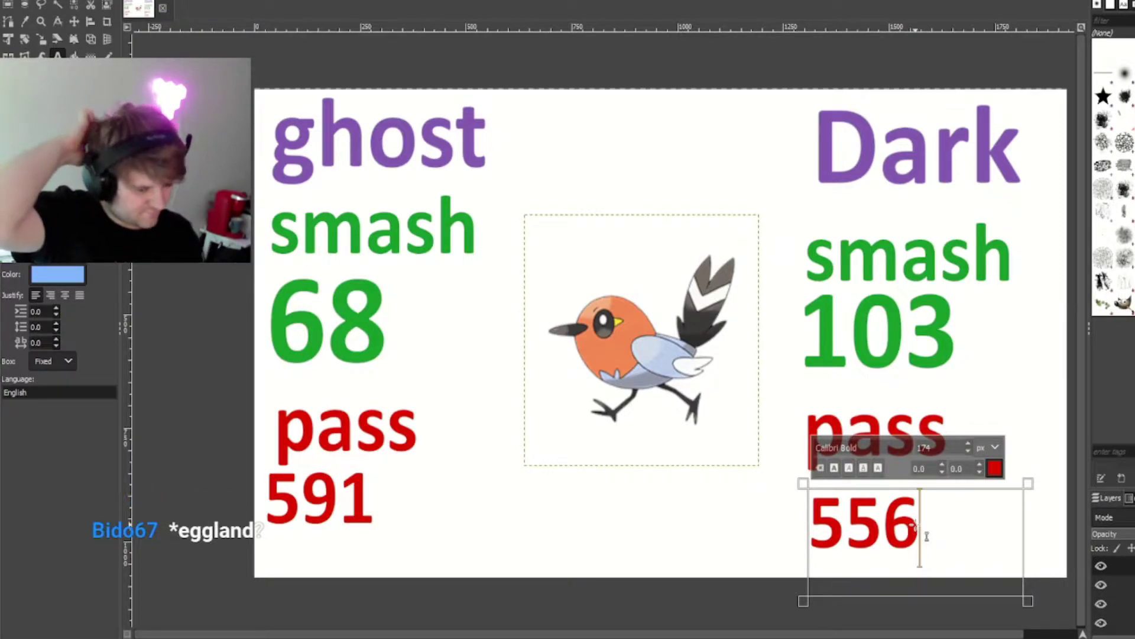
key(BackSpace)
text(7)
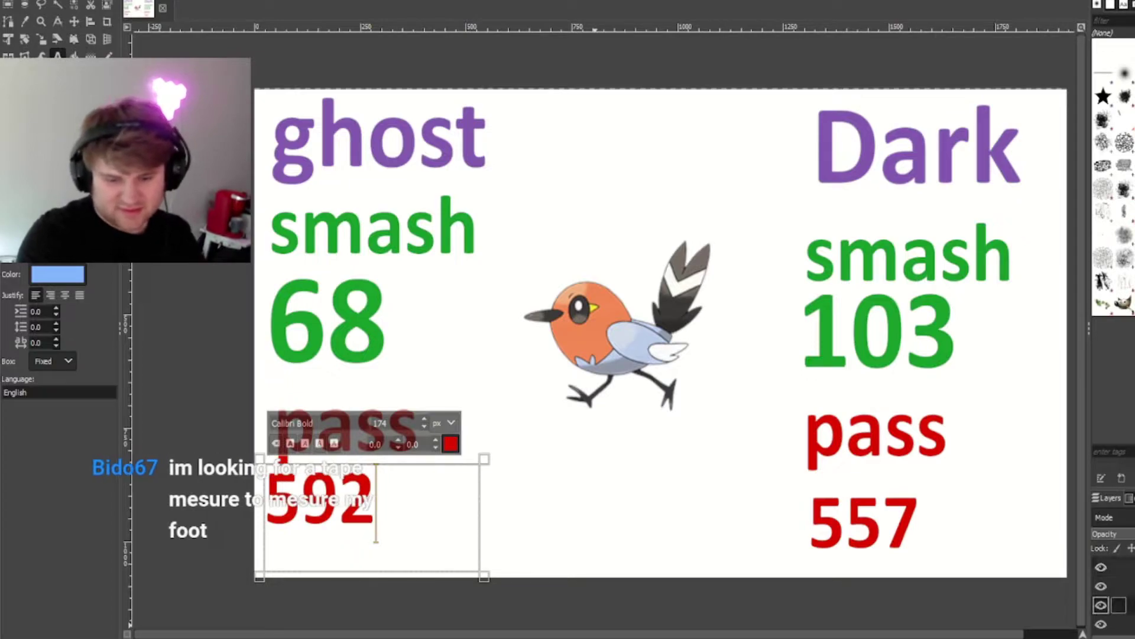
Step: Replace the Fletchling picture with the pasted Fletchinder picture, enlarged to fill the space between the columns
click(1129, 605)
click(1077, 289)
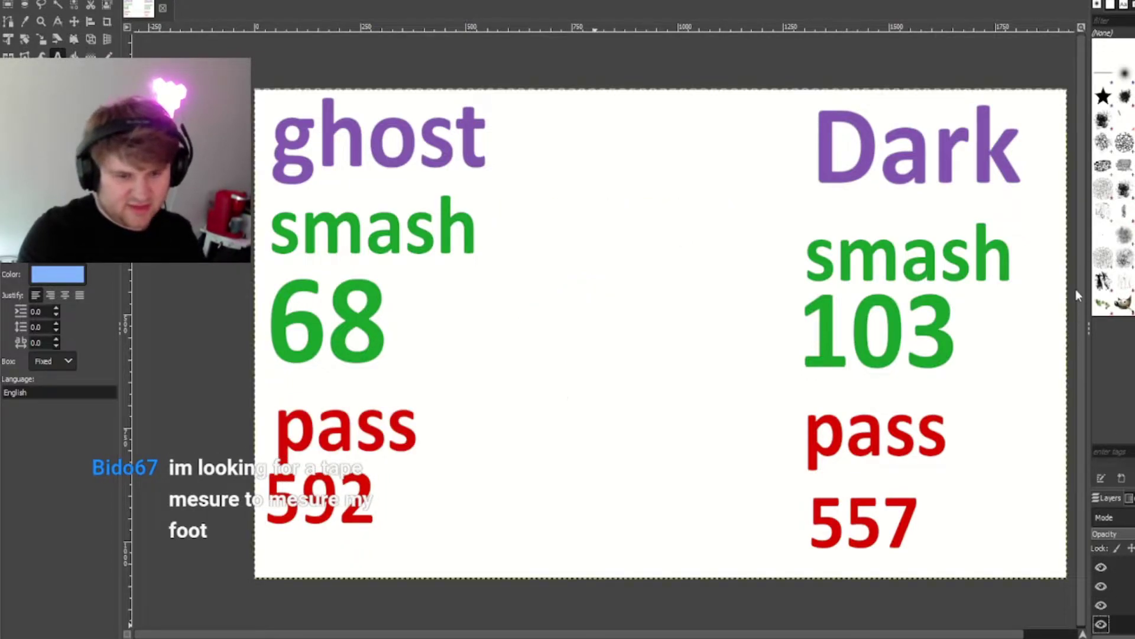
key(ctrl+v)
click(43, 41)
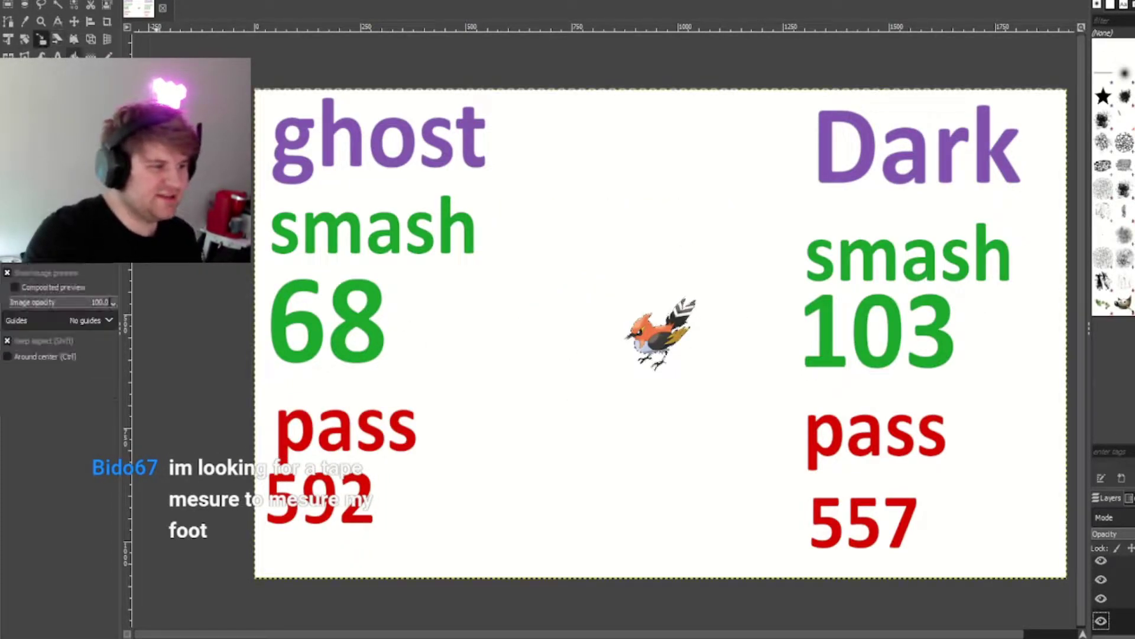
click(725, 453)
drag(617, 286, 653, 208)
click(1039, 133)
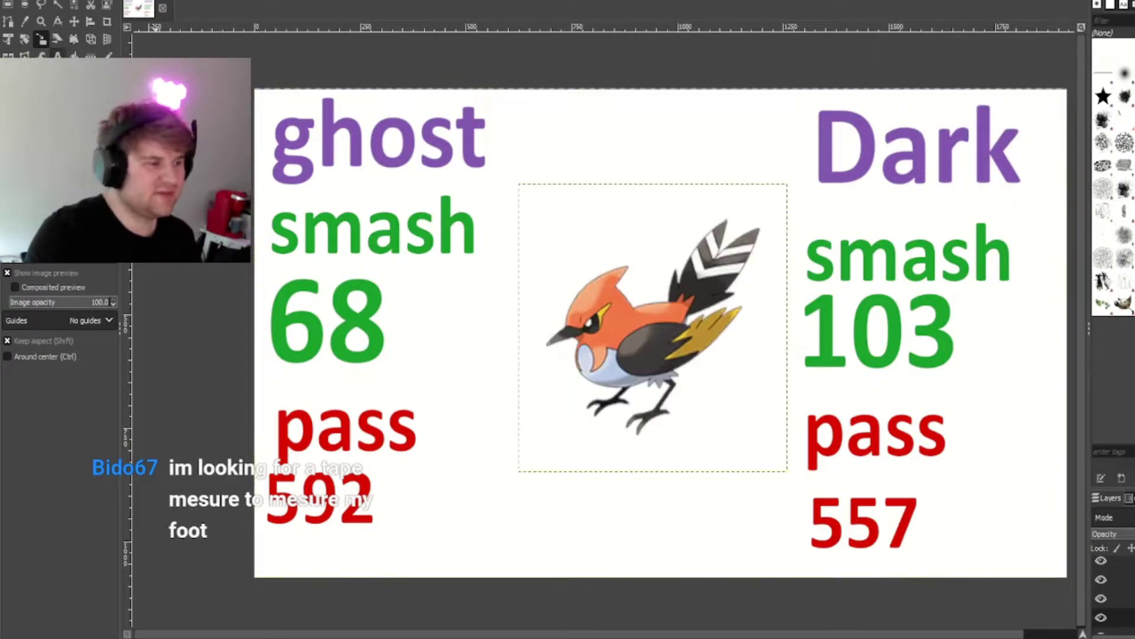
click(57, 55)
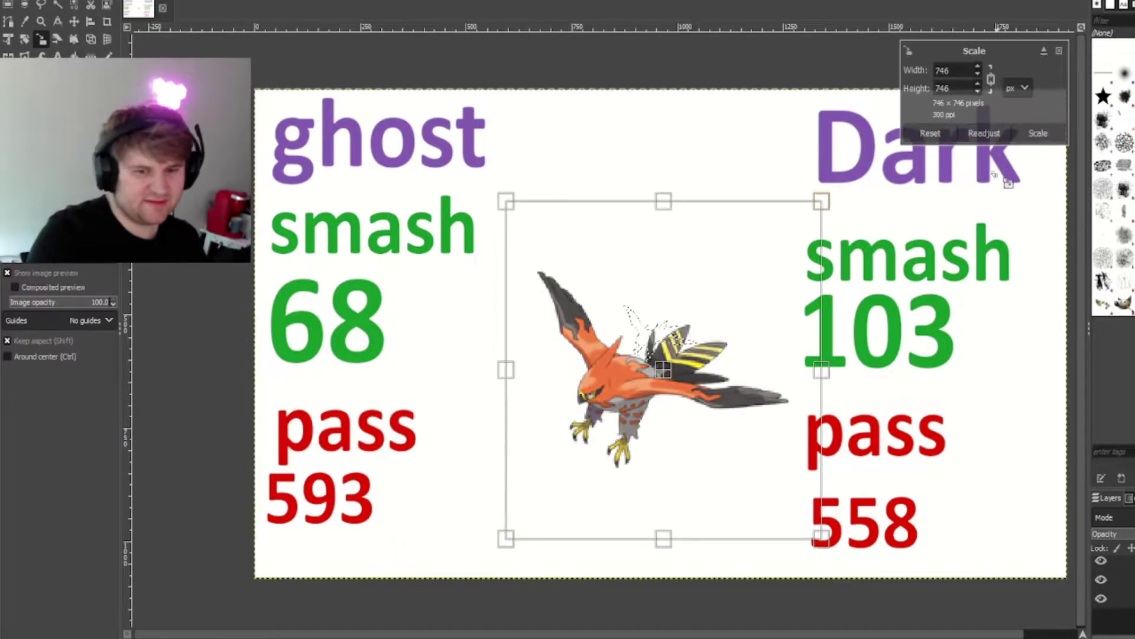
Step: Scale the Talonflame picture to 746 × 746 px and shift its layer slightly up and left to center it between the columns
click(1038, 134)
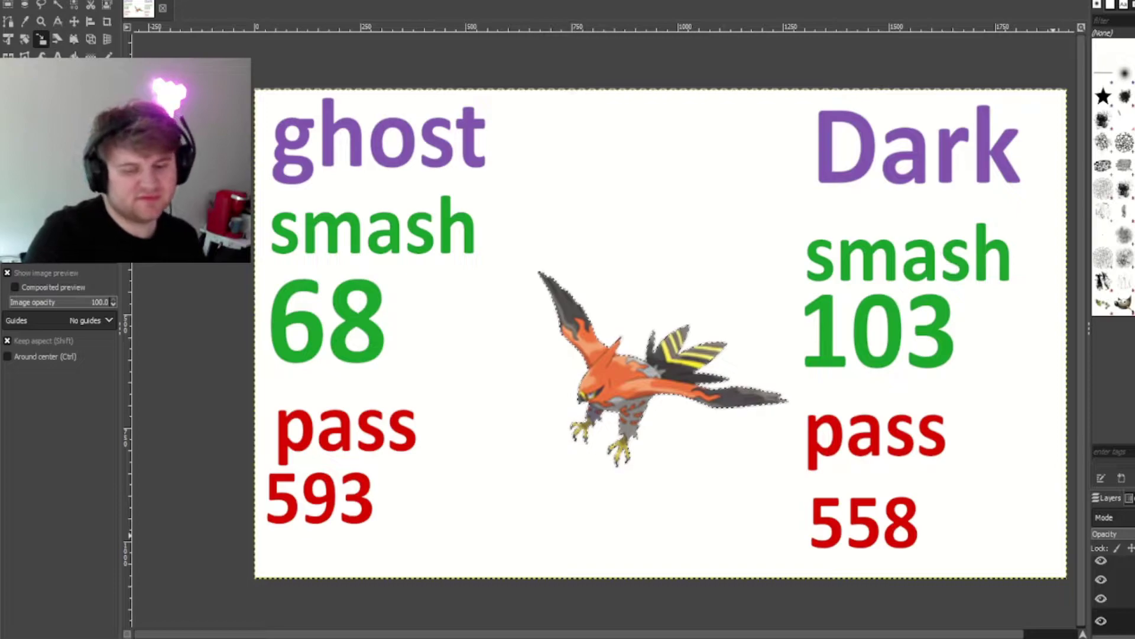
click(1101, 636)
click(74, 22)
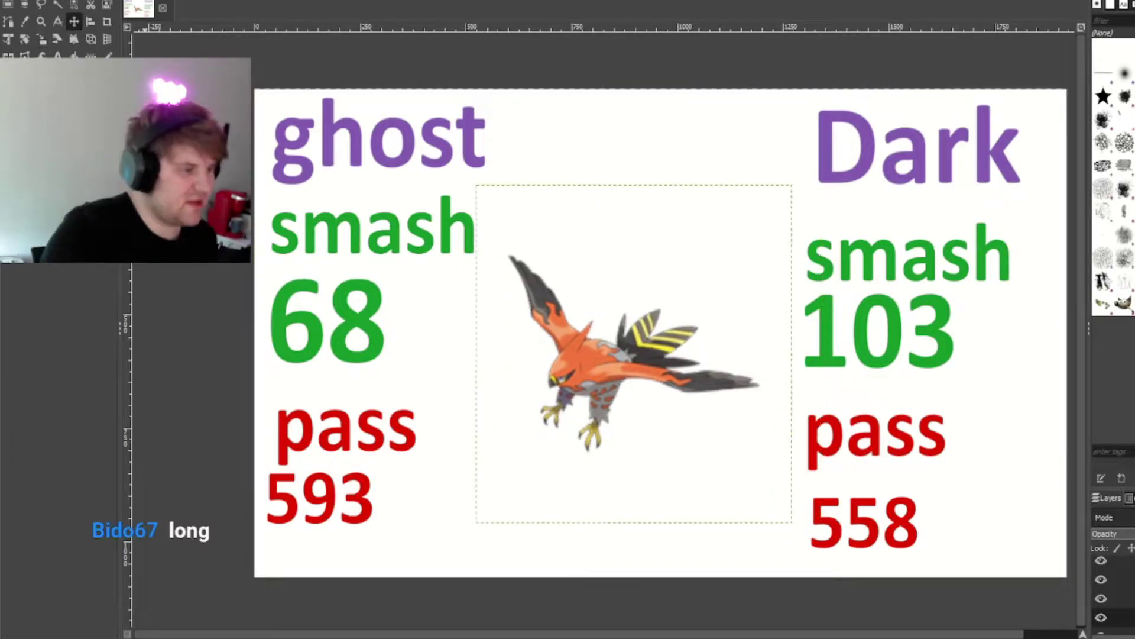
Step: Set the pass counts to 559 in the Dark column and 594 in the ghost column
click(57, 73)
click(57, 55)
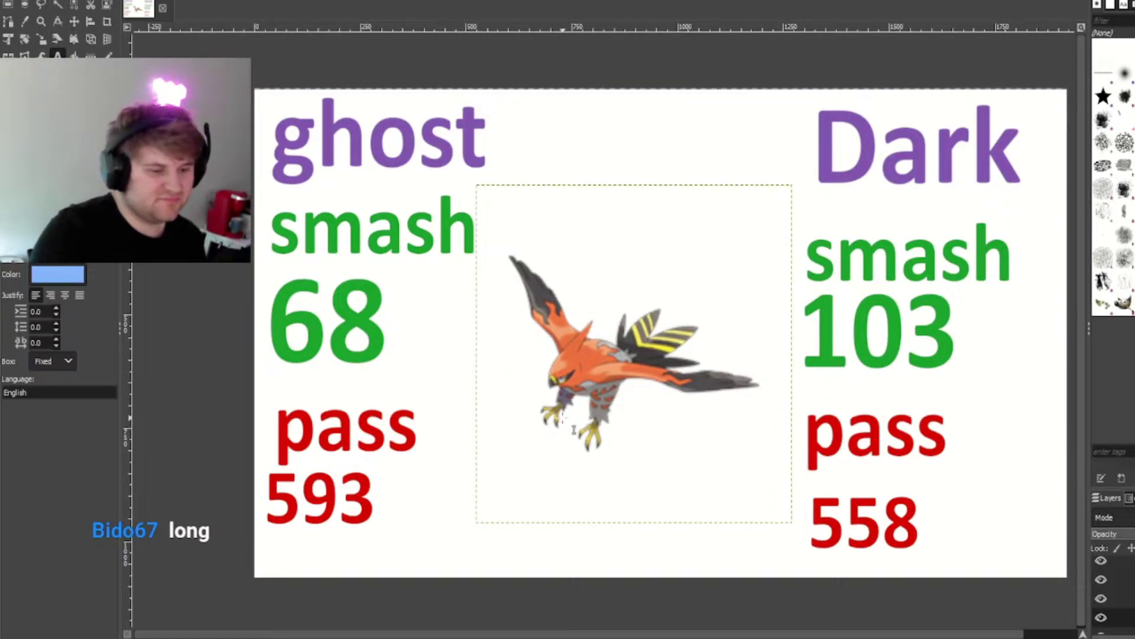
click(926, 530)
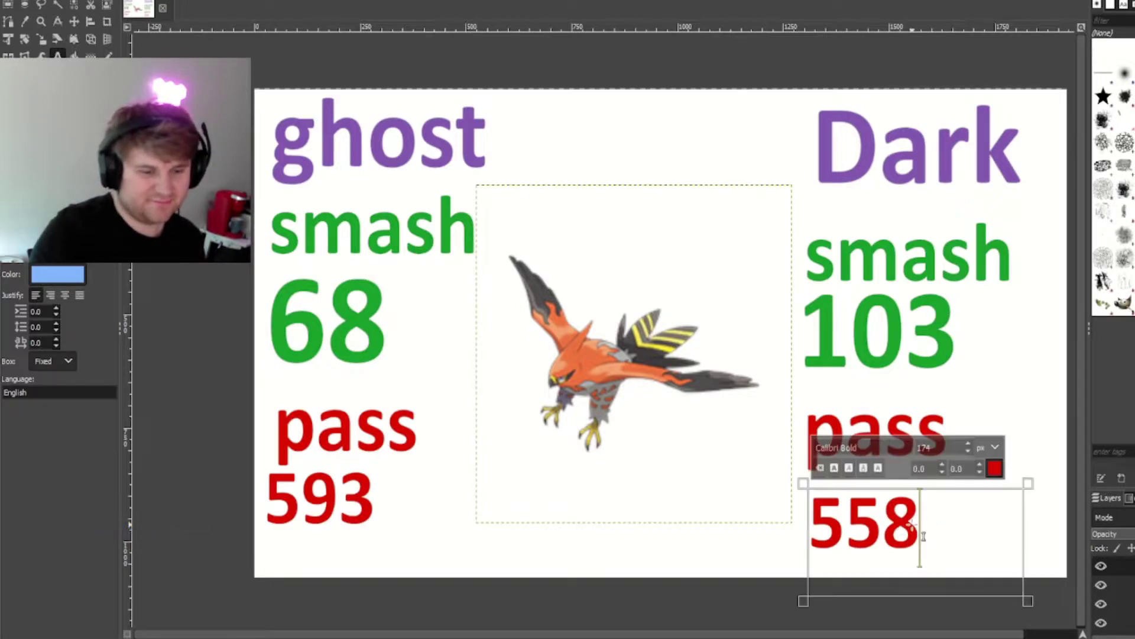
key(BackSpace)
text(9)
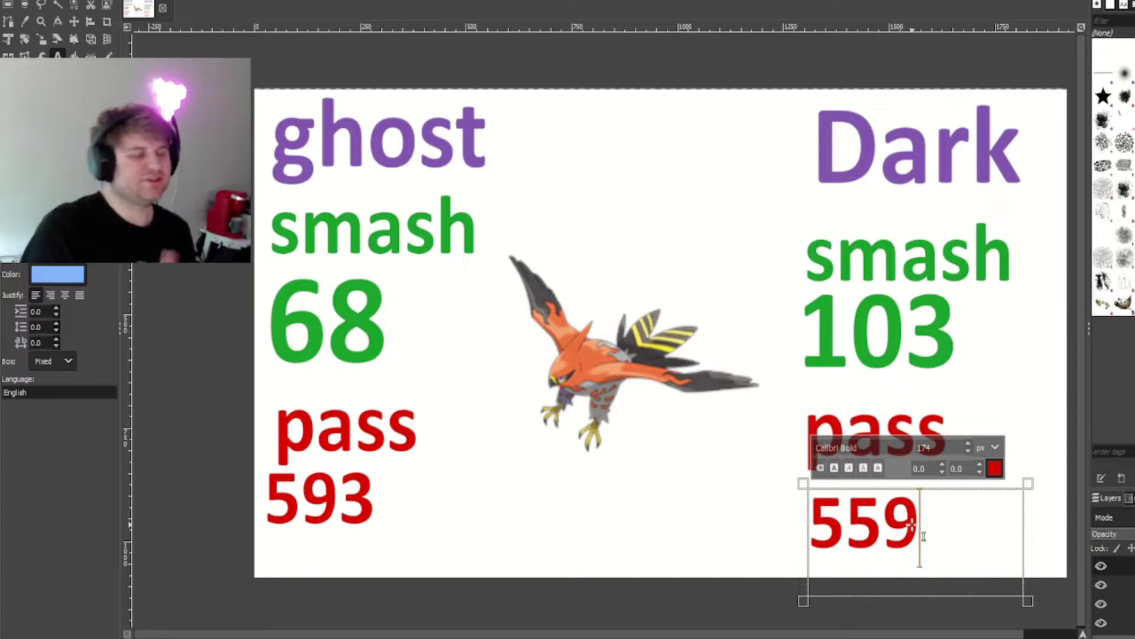
click(377, 503)
key(BackSpace)
text(4)
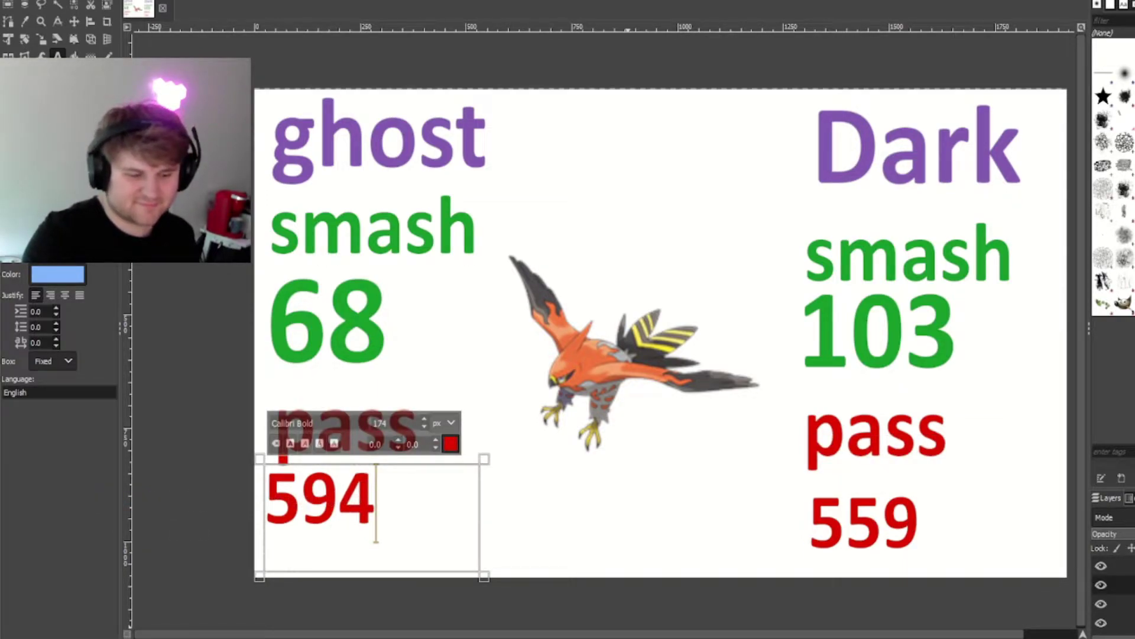
Step: Replace the Talonflame picture with the pasted Scatterbug picture, enlarged between the two columns
click(1115, 623)
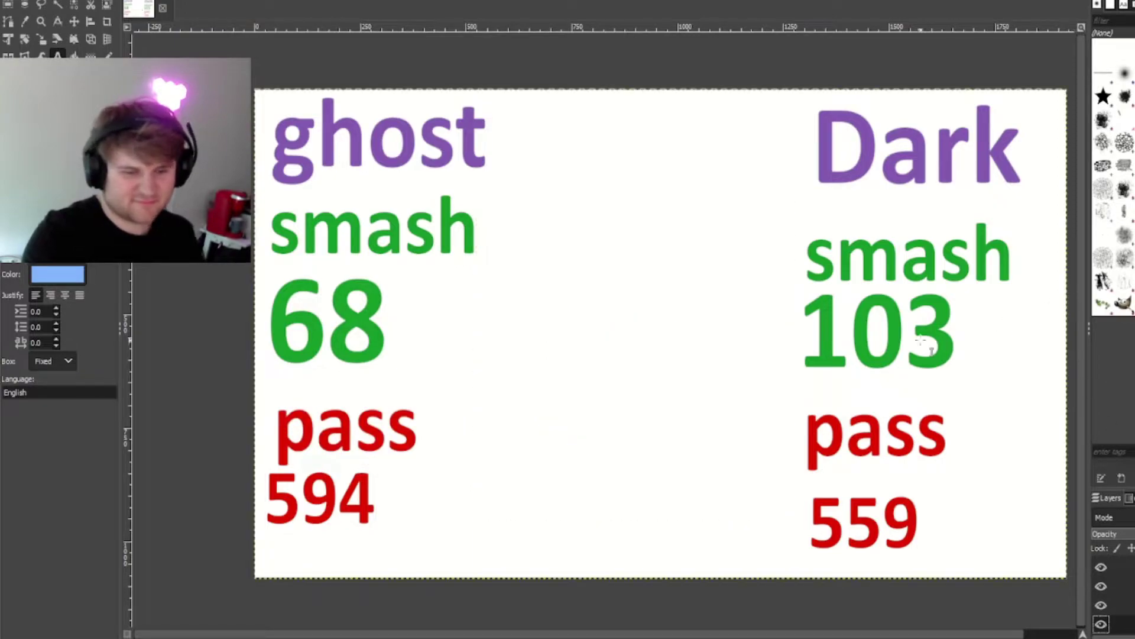
key(ctrl+v)
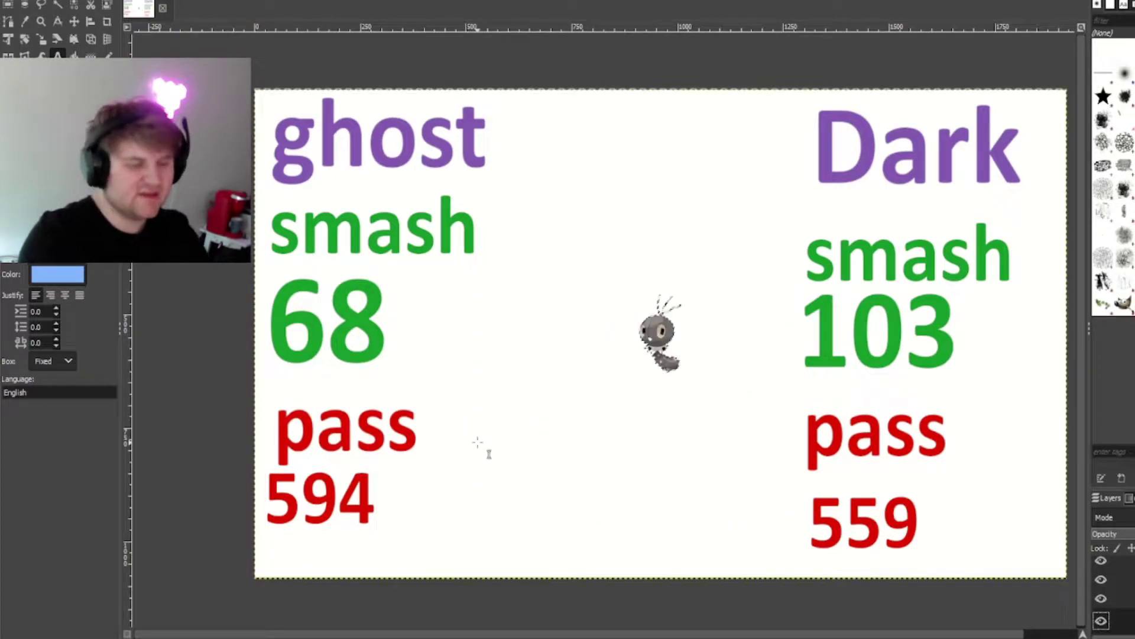
click(41, 39)
click(620, 361)
drag(612, 390, 543, 463)
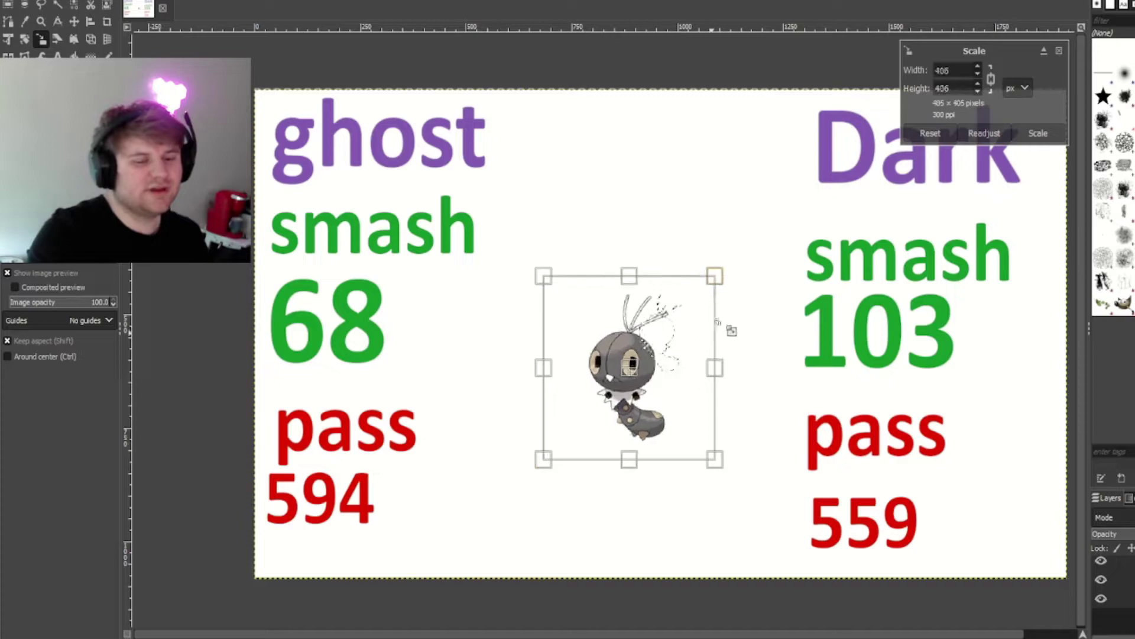
click(1038, 133)
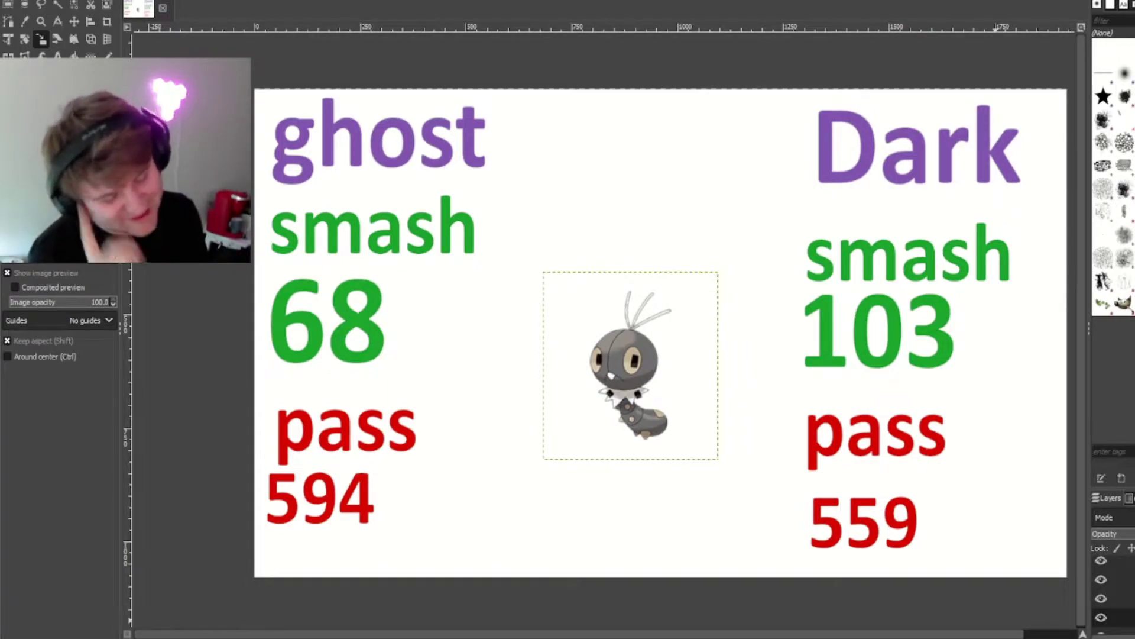
Step: Set the Dark column's pass count to 560 for the Scatterbug picture
key(t)
click(884, 523)
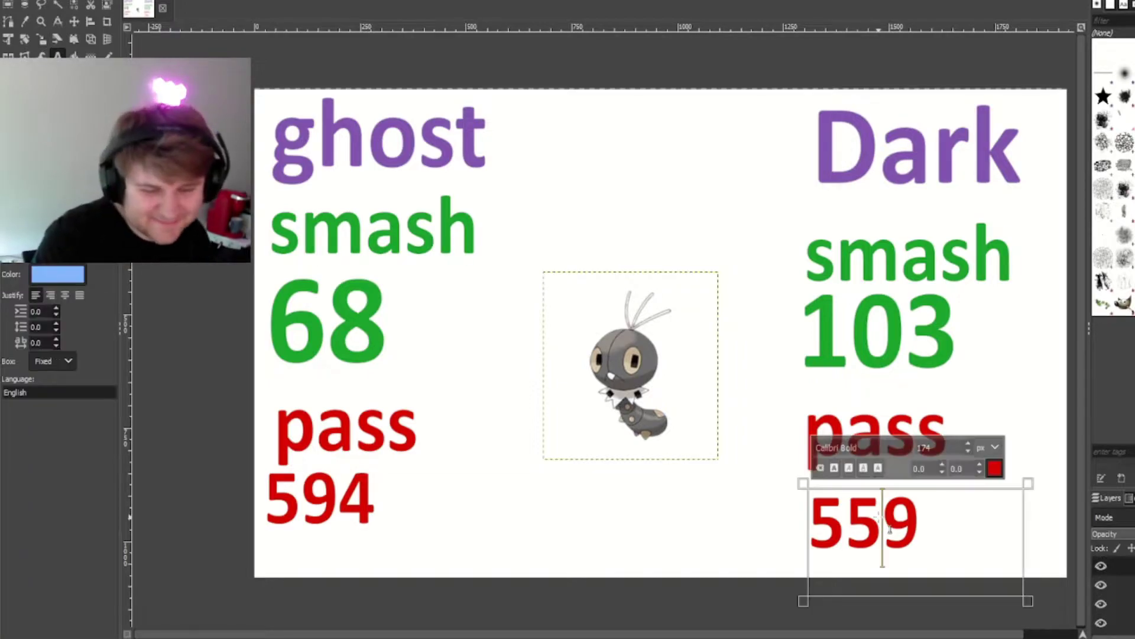
key(BackSpace)
text(6)
key(Right)
key(BackSpace)
text(0)
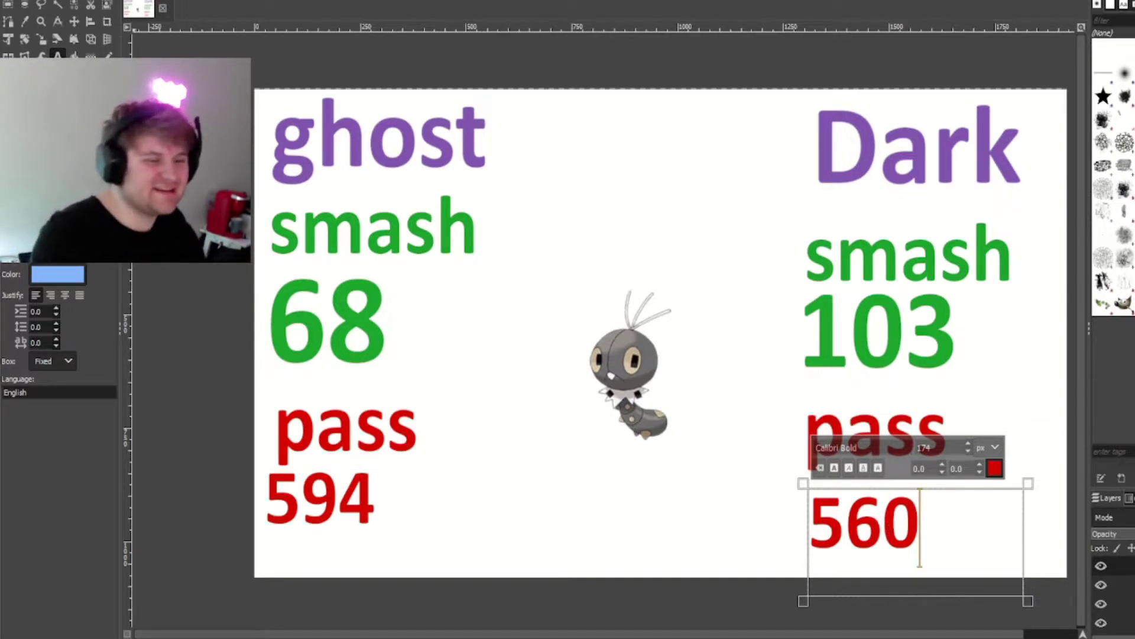
Step: Nudge the Scatterbug picture slightly left and set the ghost column's pass count to 595
click(74, 21)
mouse_move(633, 384)
mouse_down()
mouse_move(624, 395)
mouse_move(626, 356)
mouse_move(629, 385)
mouse_up()
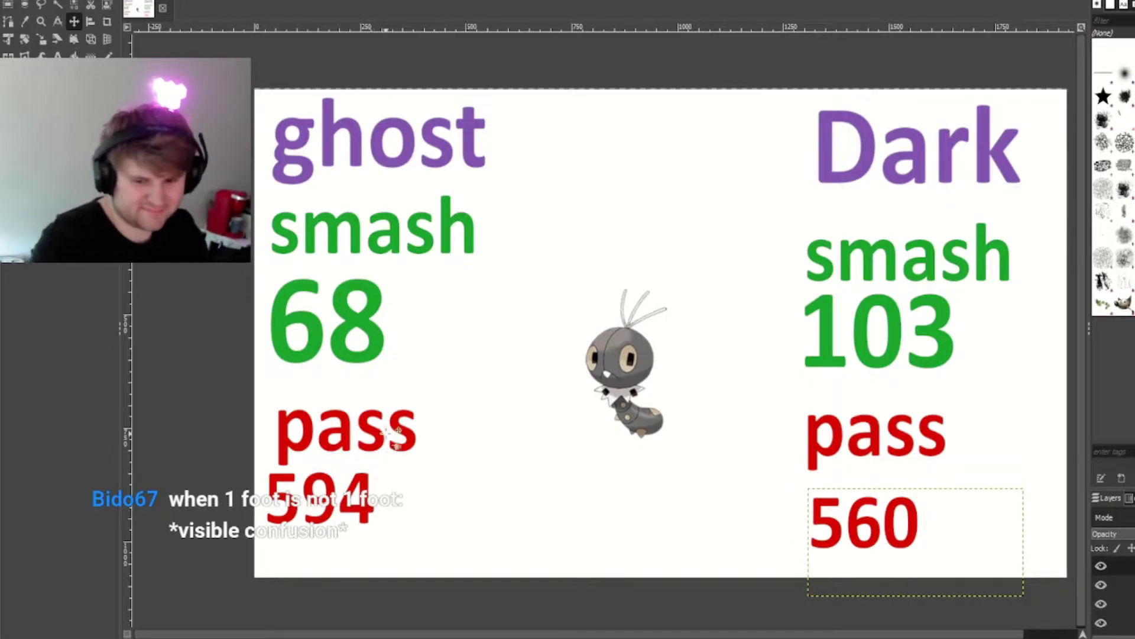
key(t)
click(442, 501)
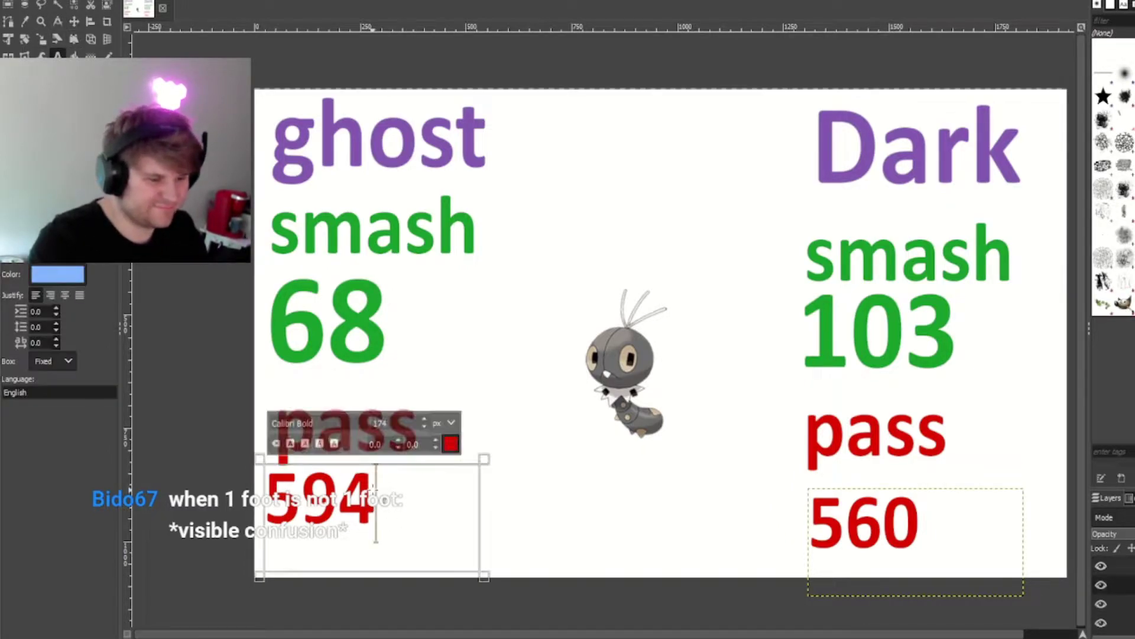
key(BackSpace)
text(5)
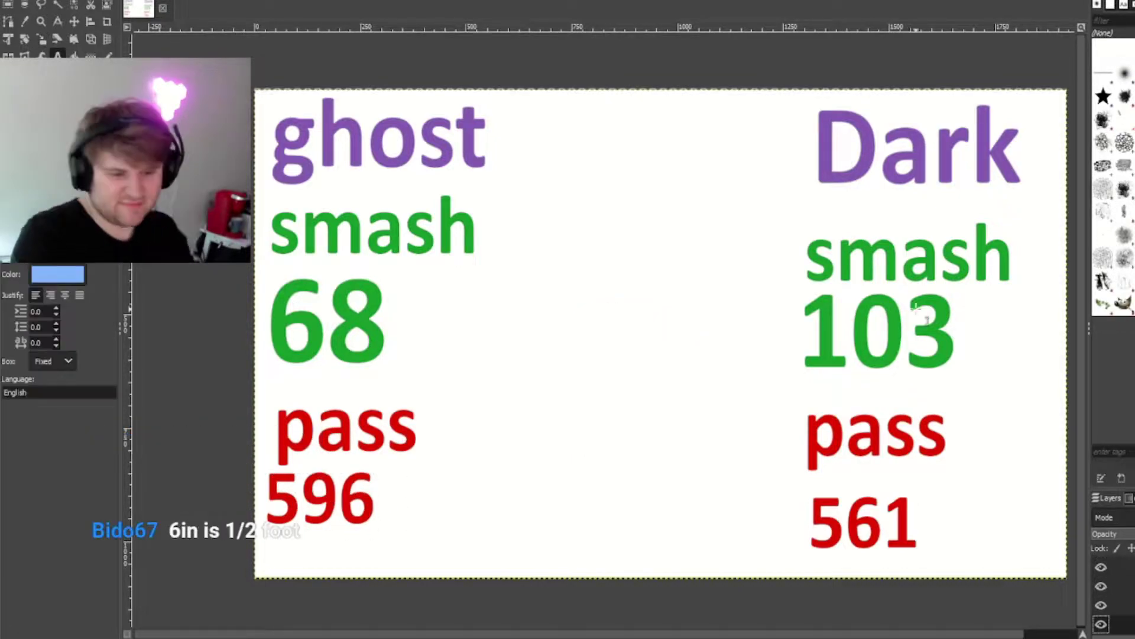
Step: Paste the Vivillon picture and scale it up to fill the space between the ghost and Dark columns
key(ctrl+v)
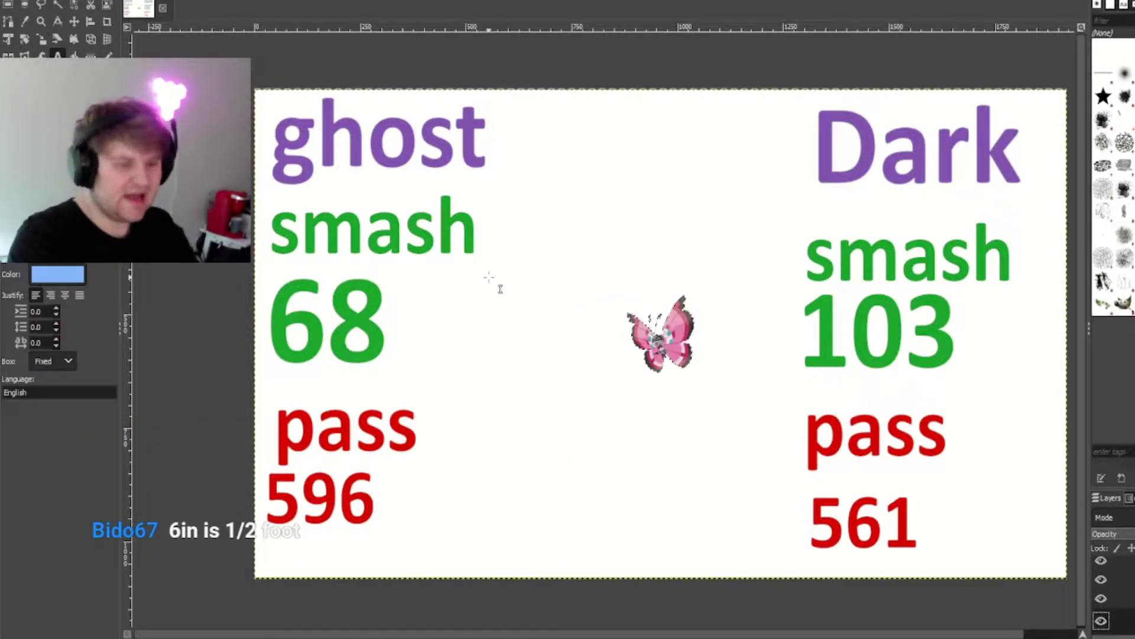
click(41, 40)
drag(628, 305, 518, 281)
drag(702, 381, 752, 434)
drag(541, 435, 491, 442)
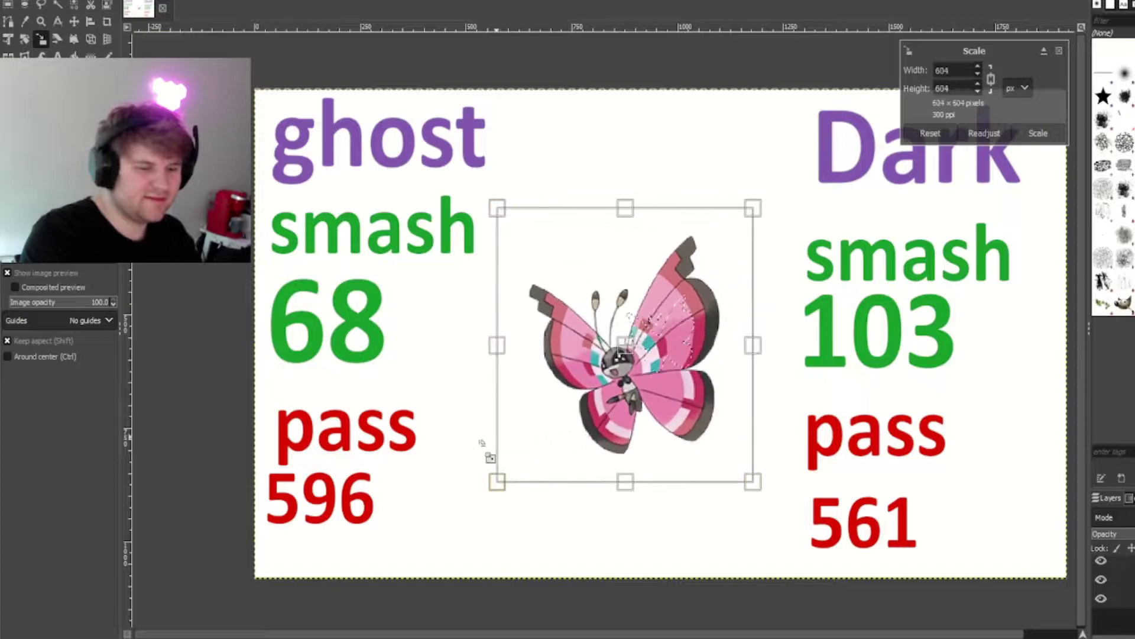
click(1038, 134)
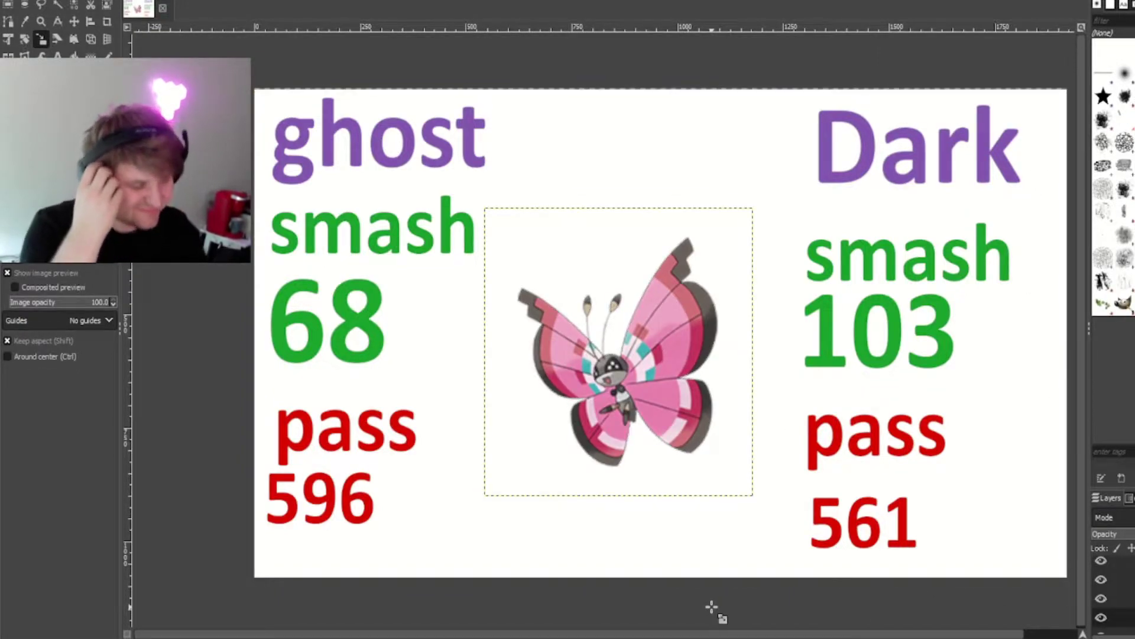
Step: Remove the Butterfree picture covering Vivillon and set the Dark column's pass count to 562
key(ctrl+z)
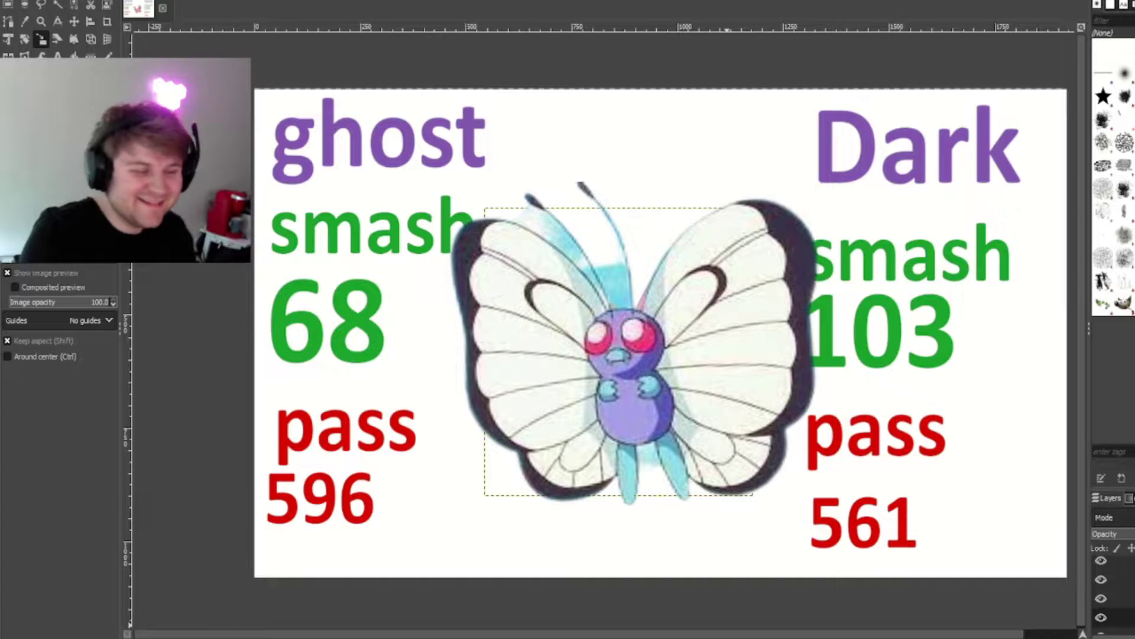
key(ctrl+y)
key(t)
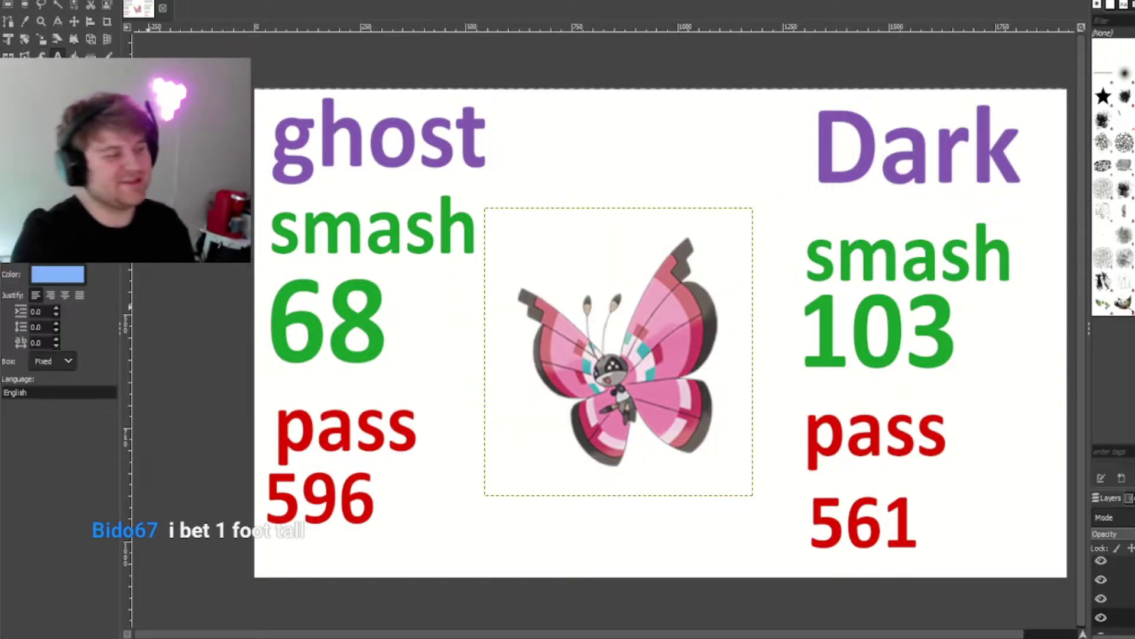
click(916, 532)
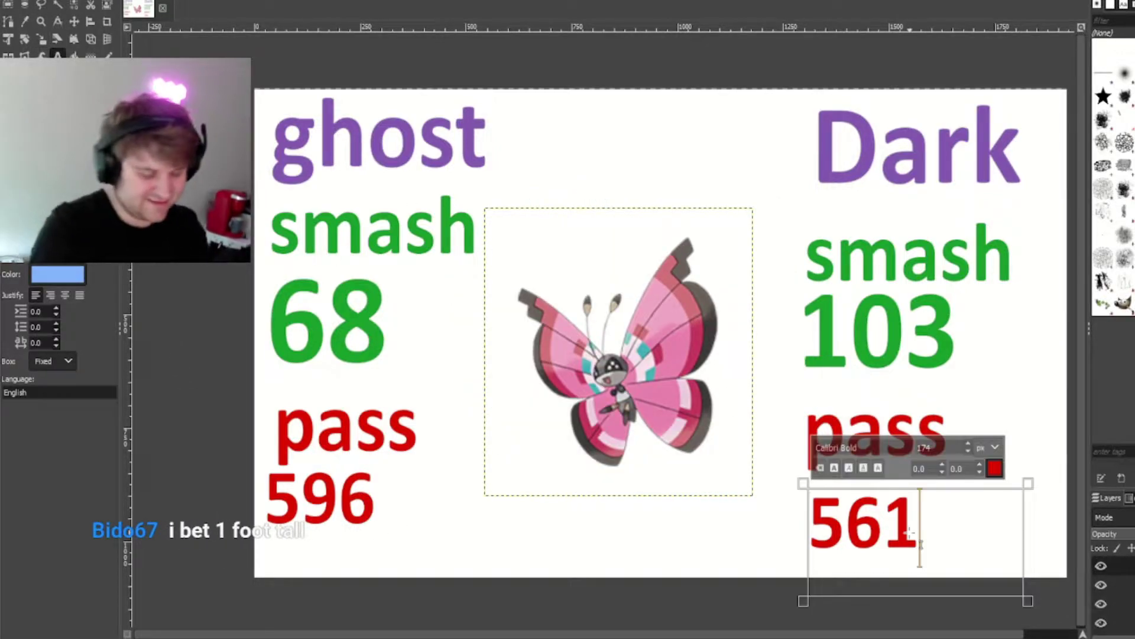
key(BackSpace)
text(2)
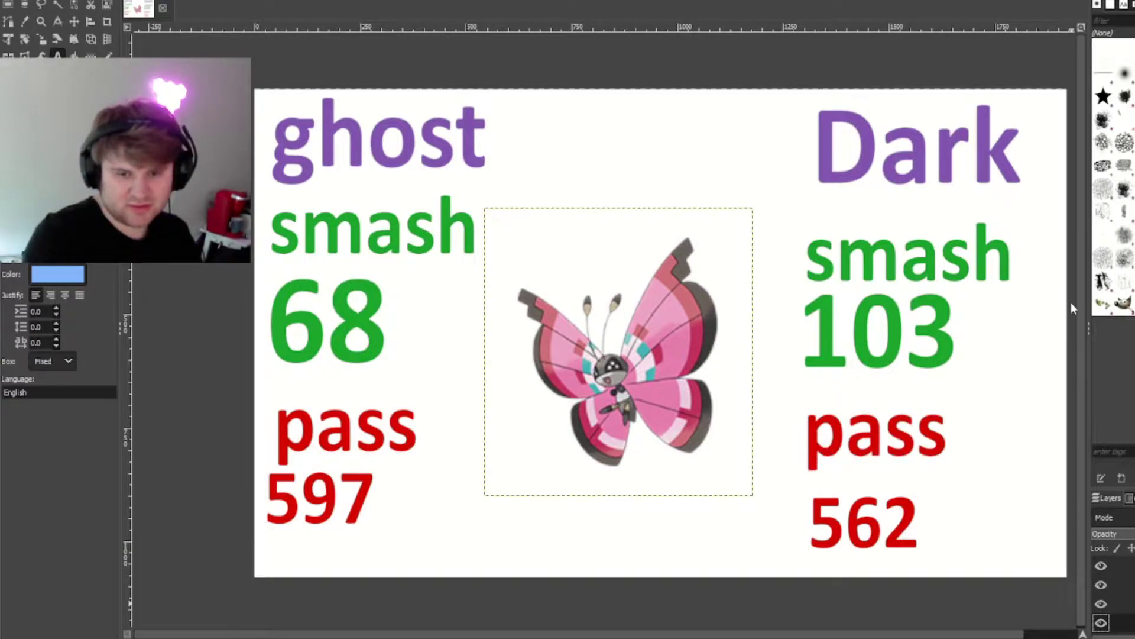
Step: Replace the Vivillon picture with the pasted Litleo picture, scaled up between the ghost and Dark columns on its own layer
key(Delete)
key(ctrl+v)
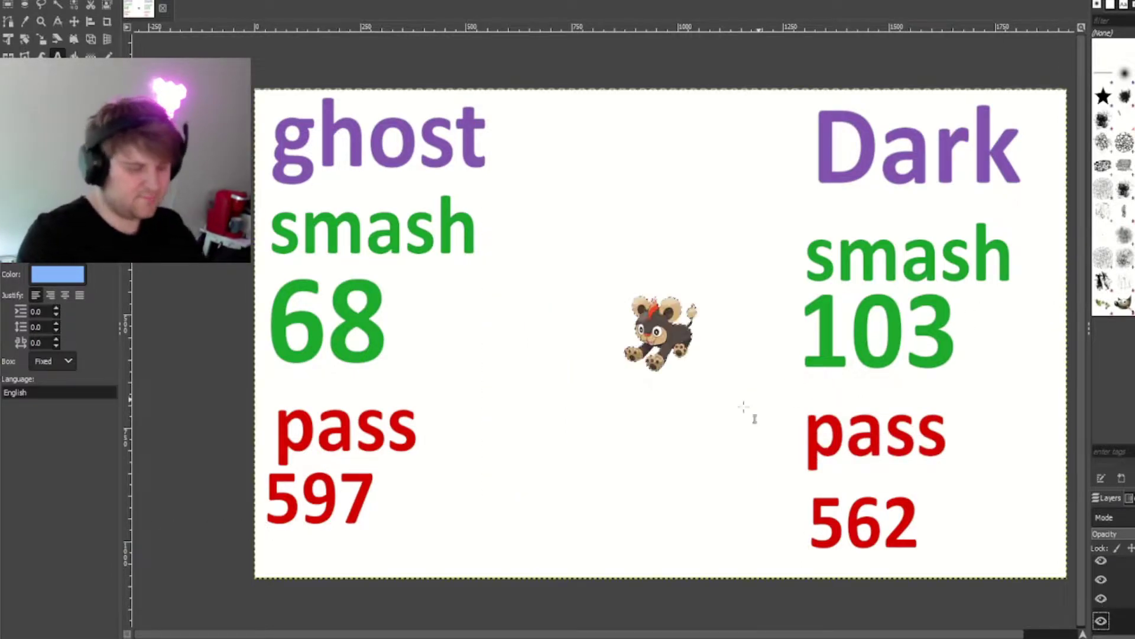
click(41, 40)
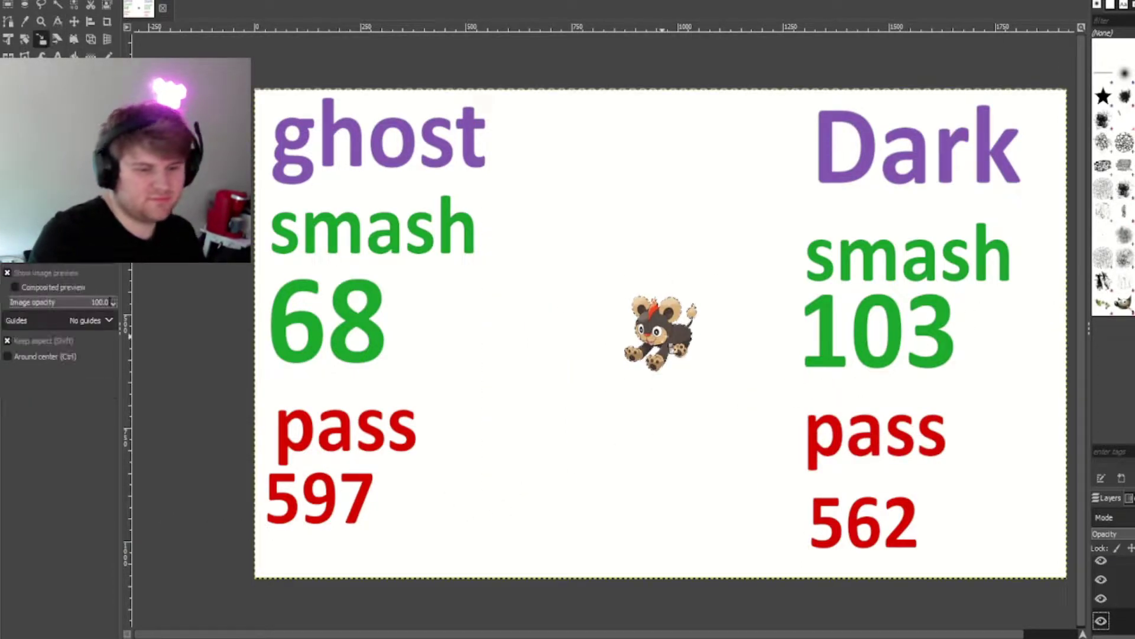
click(655, 368)
drag(619, 378, 528, 426)
drag(705, 285, 763, 248)
click(1036, 133)
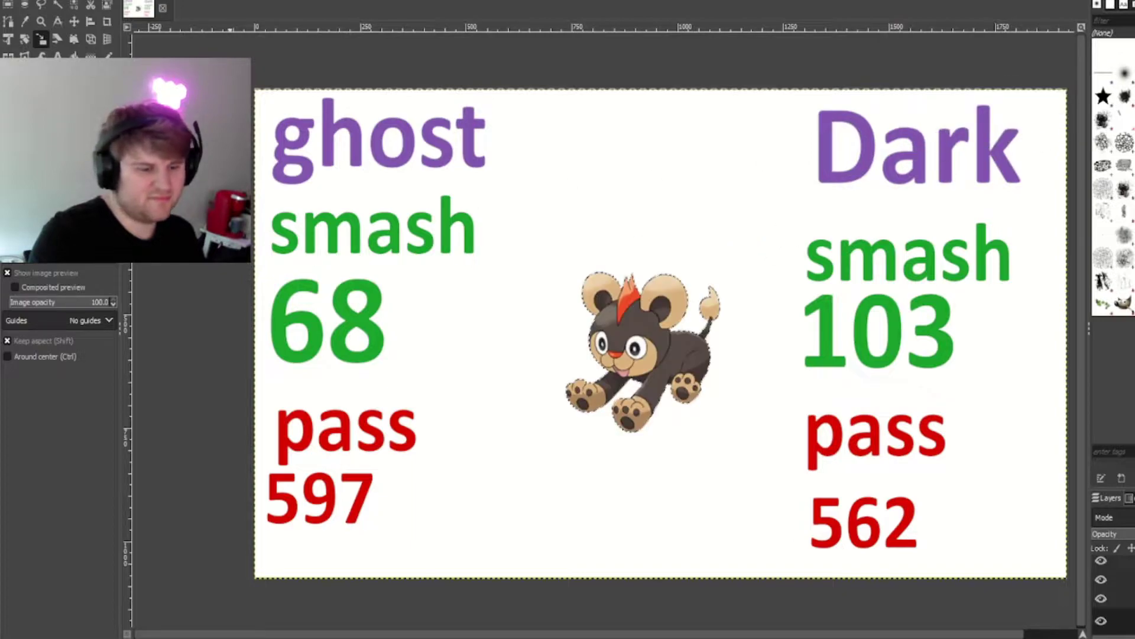
click(57, 56)
key(ctrl+shift+n)
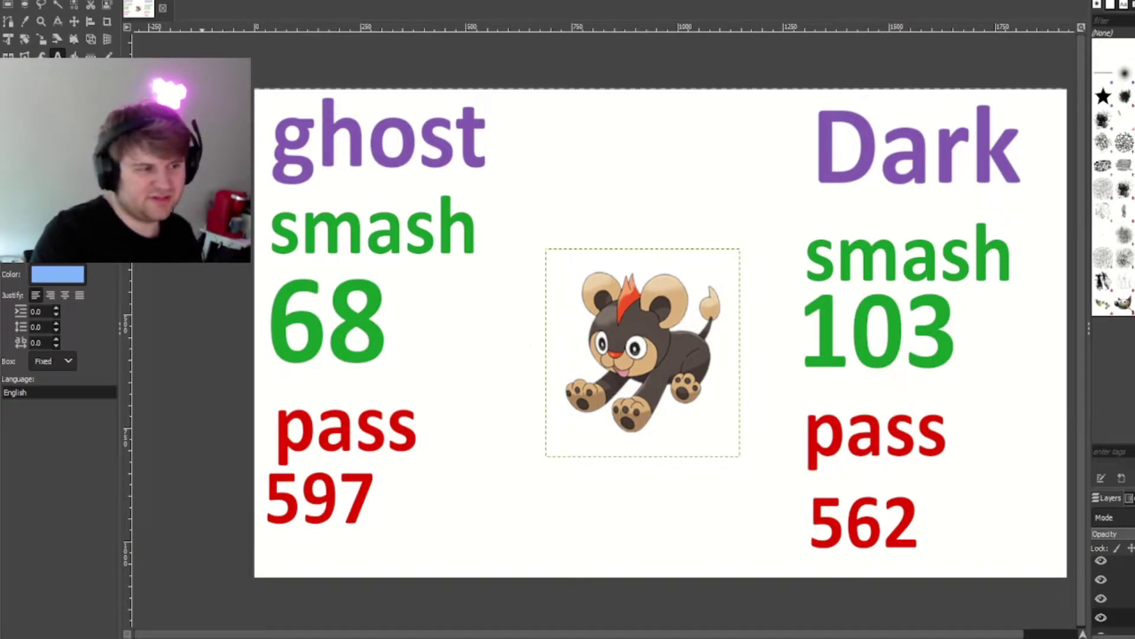
Step: Set the Dark column's pass count to 563 and the ghost column's pass count to 598
click(916, 537)
key(BackSpace)
text(3)
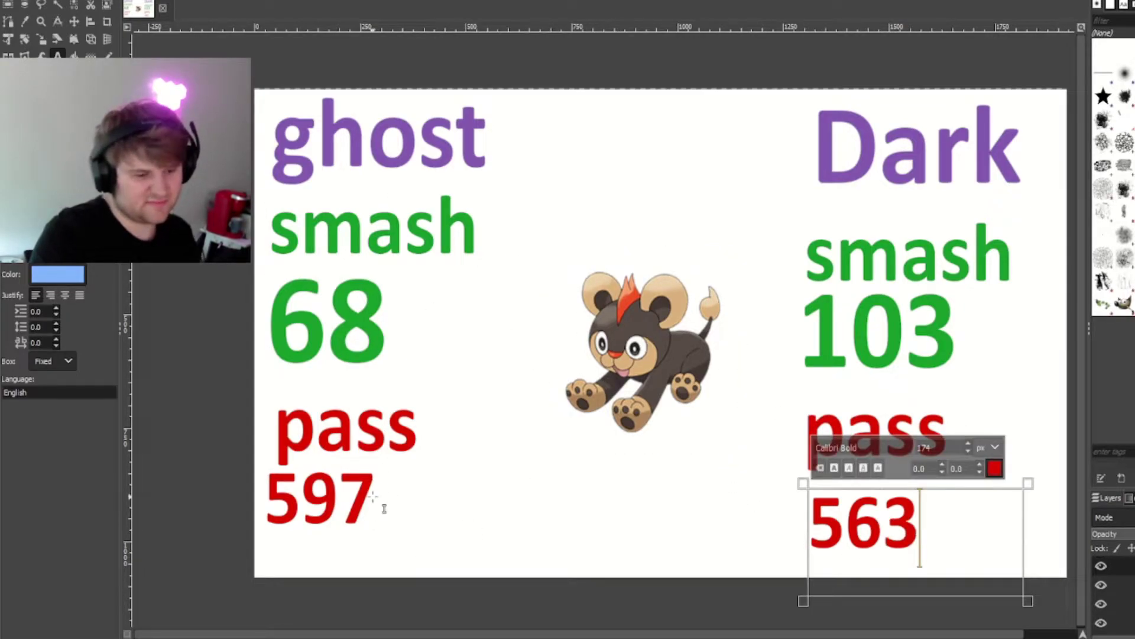
click(381, 514)
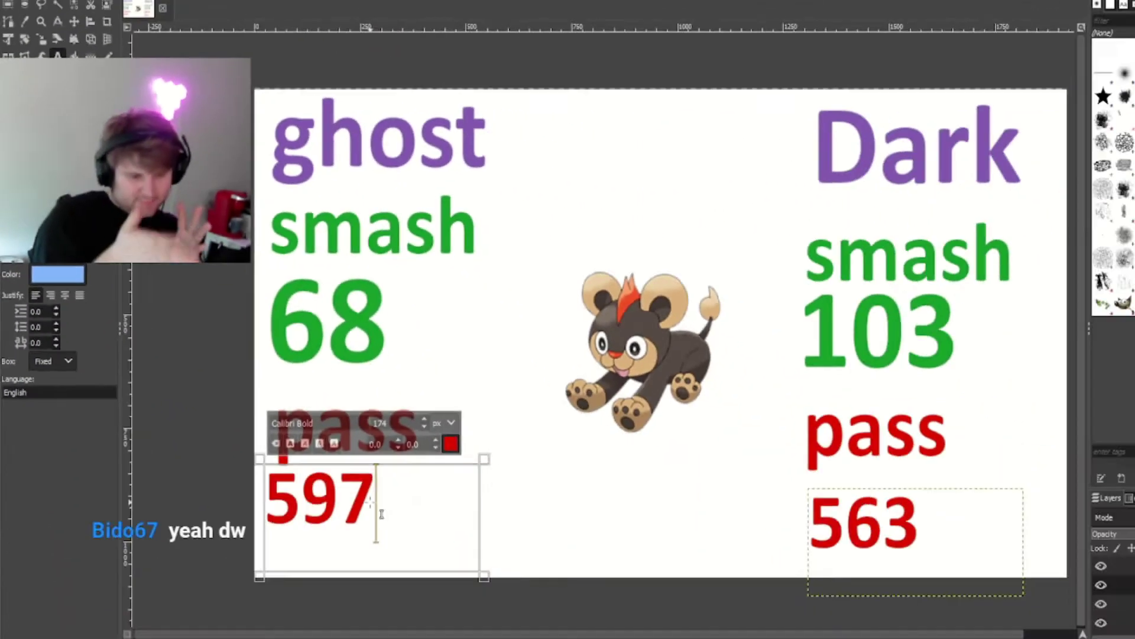
key(BackSpace)
text(8)
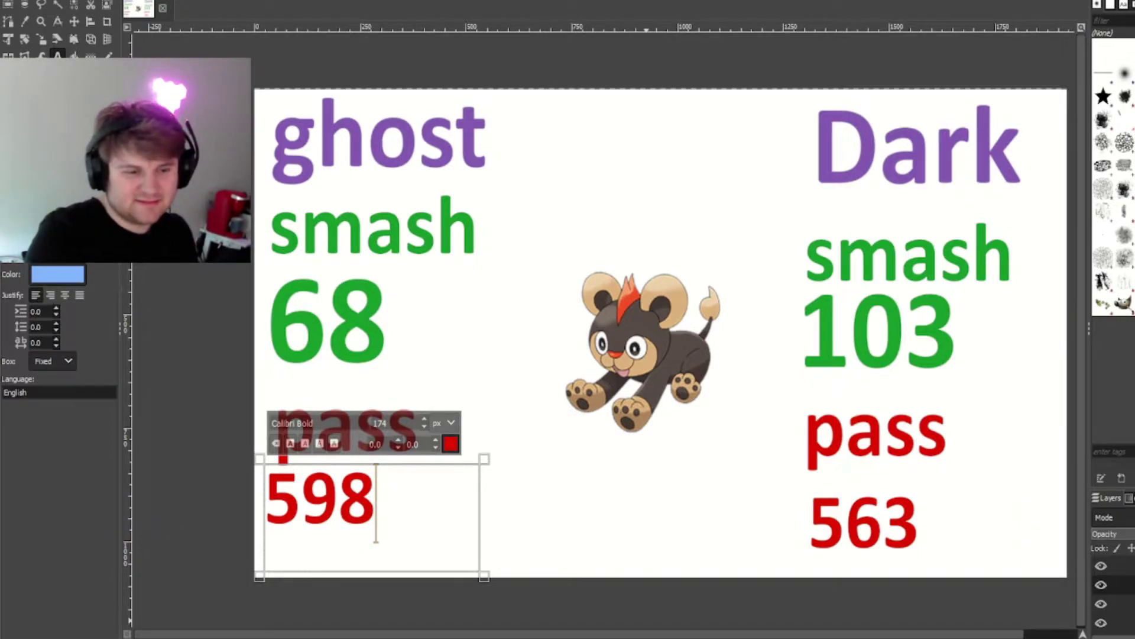
Step: Remove the Litleo picture and scale up the female Pyroar picture in the space between the columns
click(1128, 623)
right_click(1128, 623)
click(1090, 310)
key(shift+s)
click(618, 330)
drag(617, 287, 533, 197)
drag(704, 380, 763, 444)
click(1042, 133)
Step: Move the female Pyroar picture toward the Dark column, paste the male Pyroar picture and place it beside her
key(m)
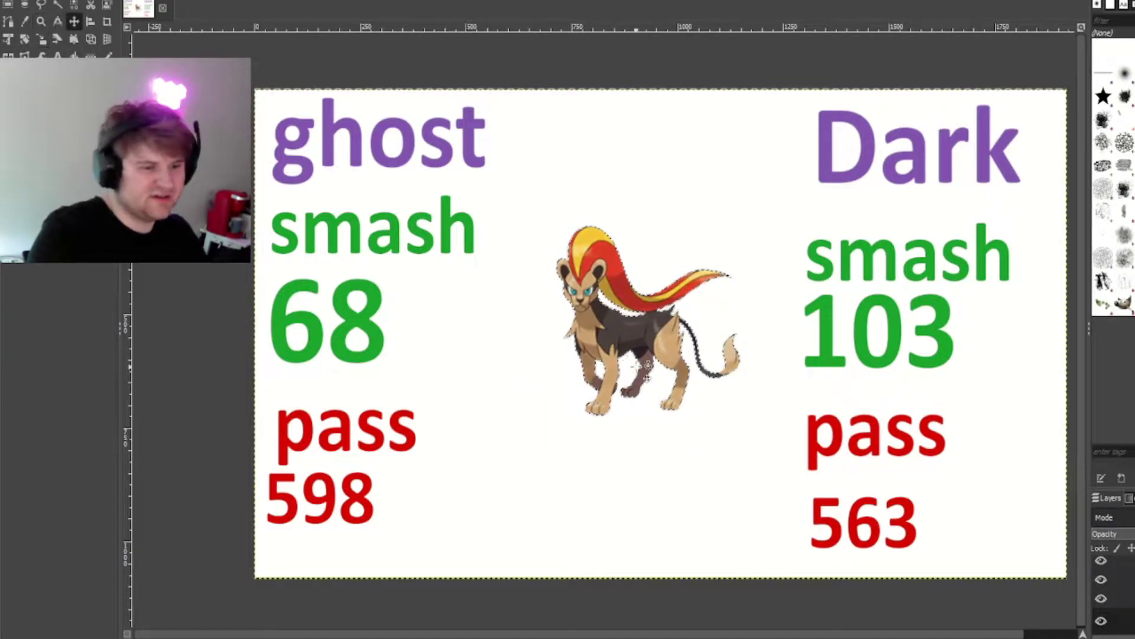
drag(609, 361, 747, 372)
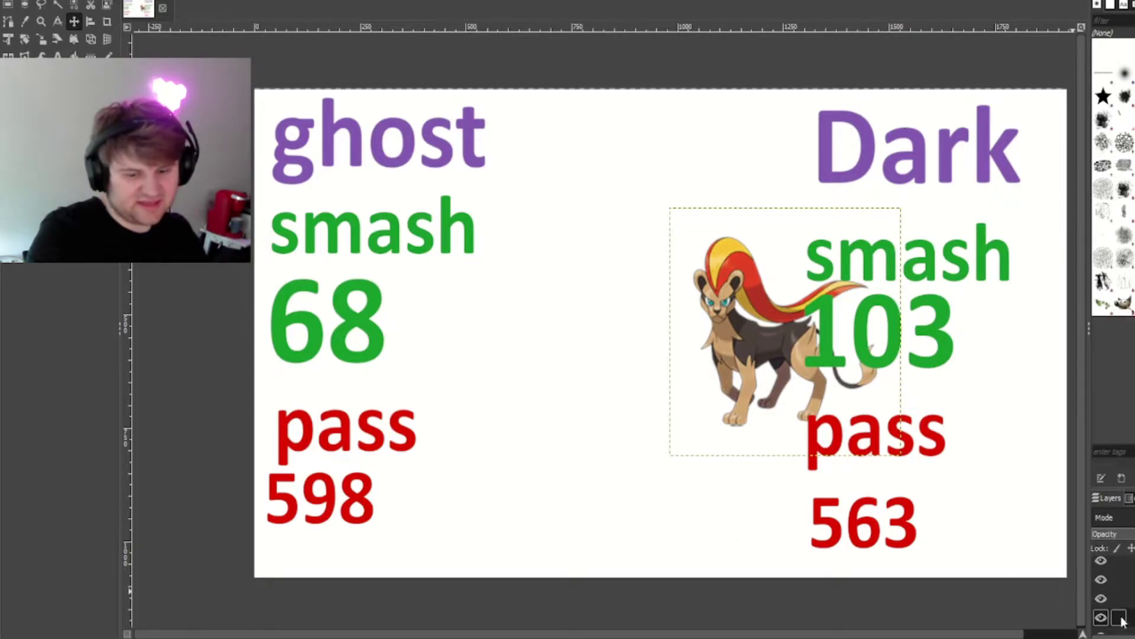
key(ctrl+v)
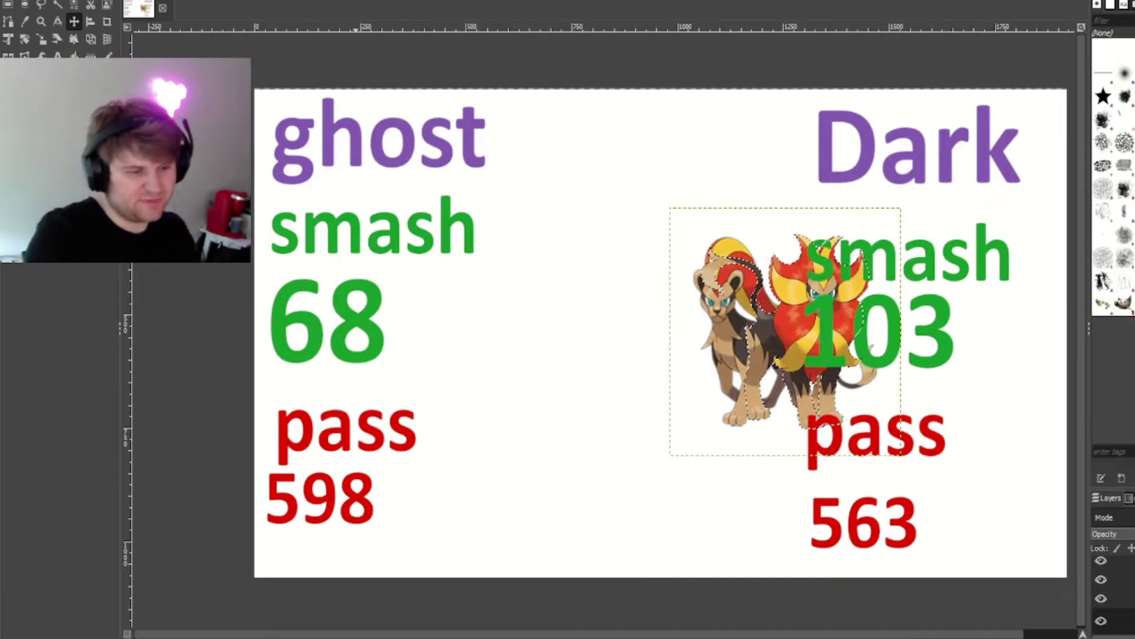
drag(683, 336, 603, 341)
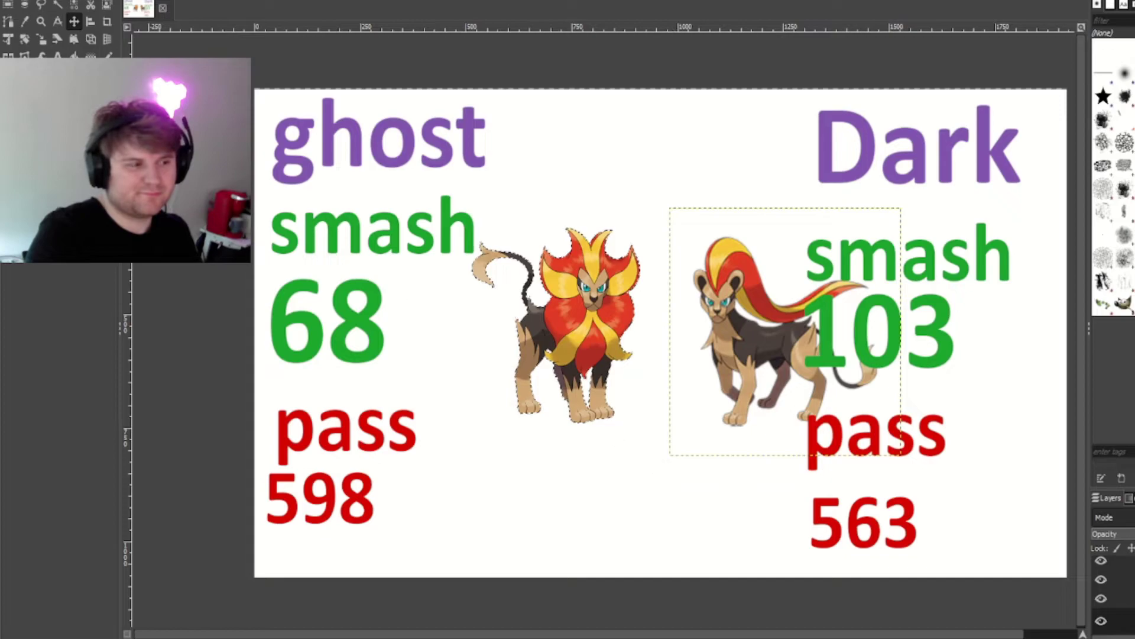
click(330, 274)
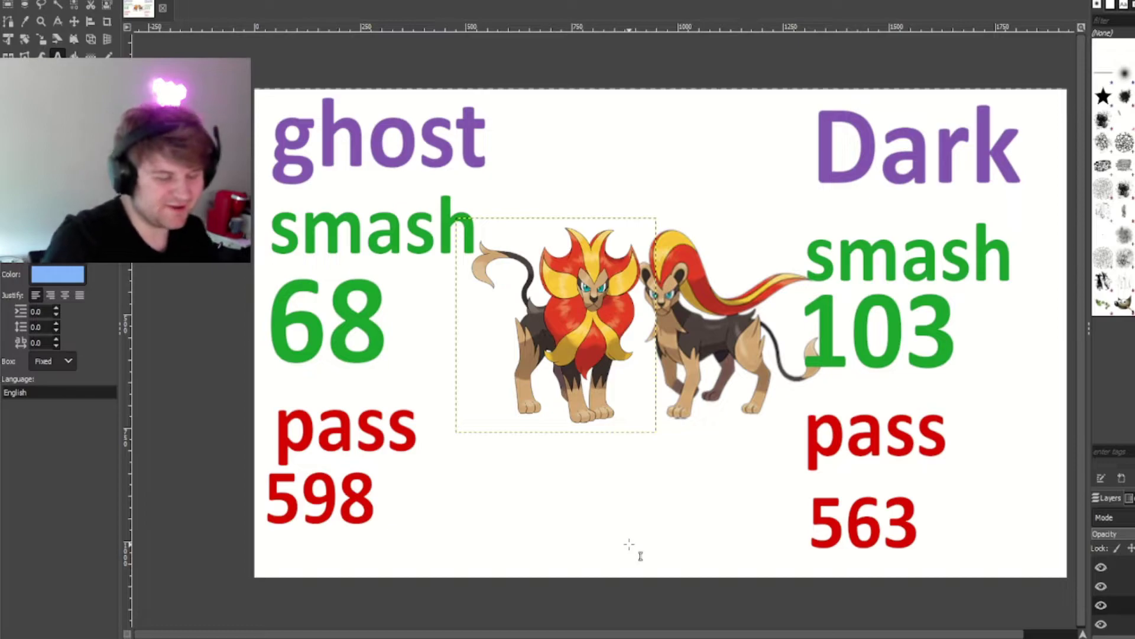
Step: Set the ghost column's pass count to 599 and the Dark column's pass count to 564 for the Pyroar pair
click(373, 492)
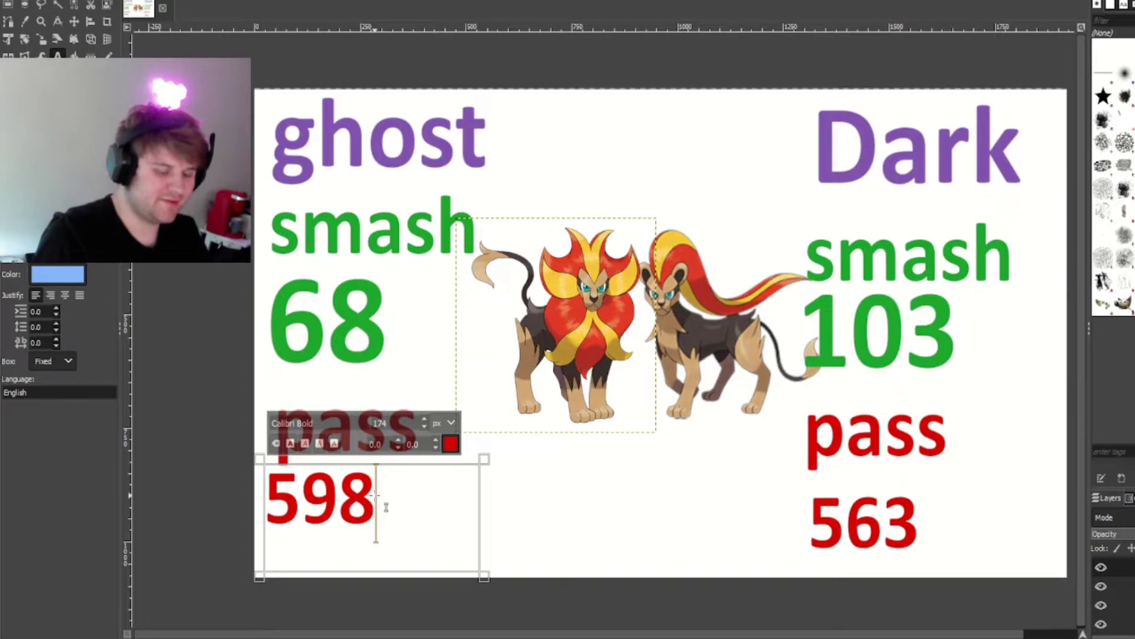
key(BackSpace)
text(9)
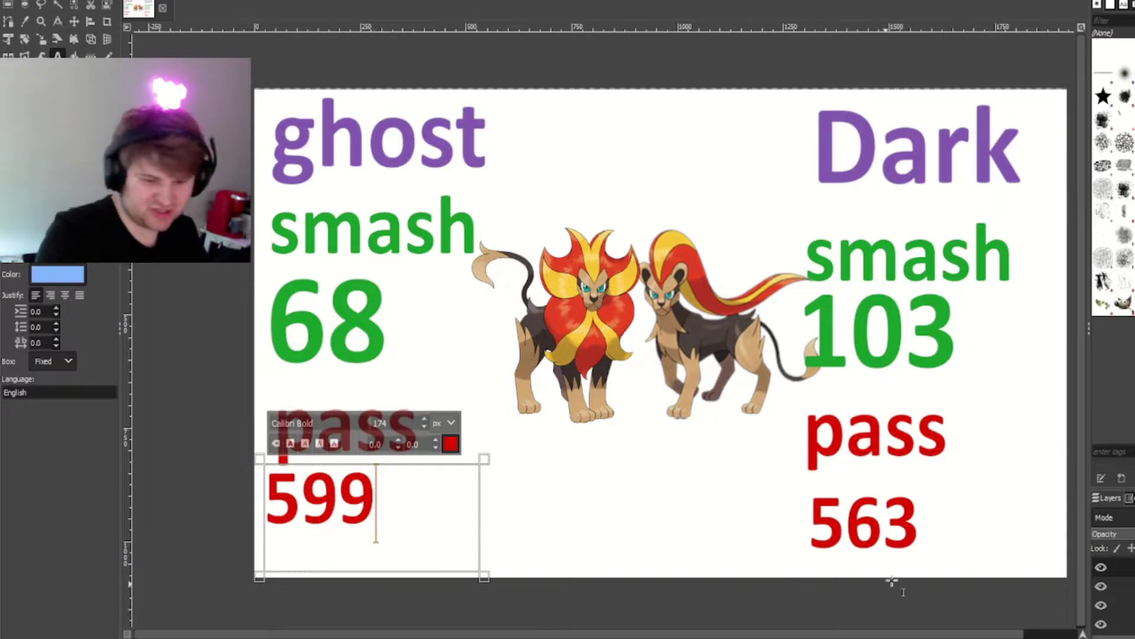
click(931, 547)
key(BackSpace)
text(4)
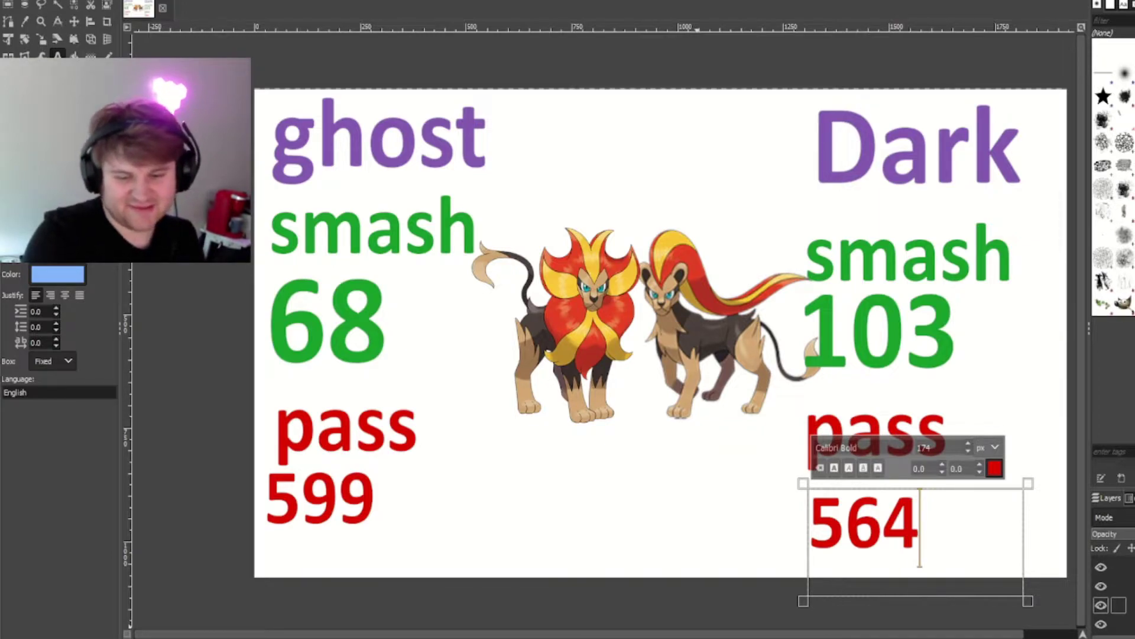
Step: Delete both Pyroar pictures and paste the Flabébé picture, scaled up between the columns on its own layer
click(1130, 605)
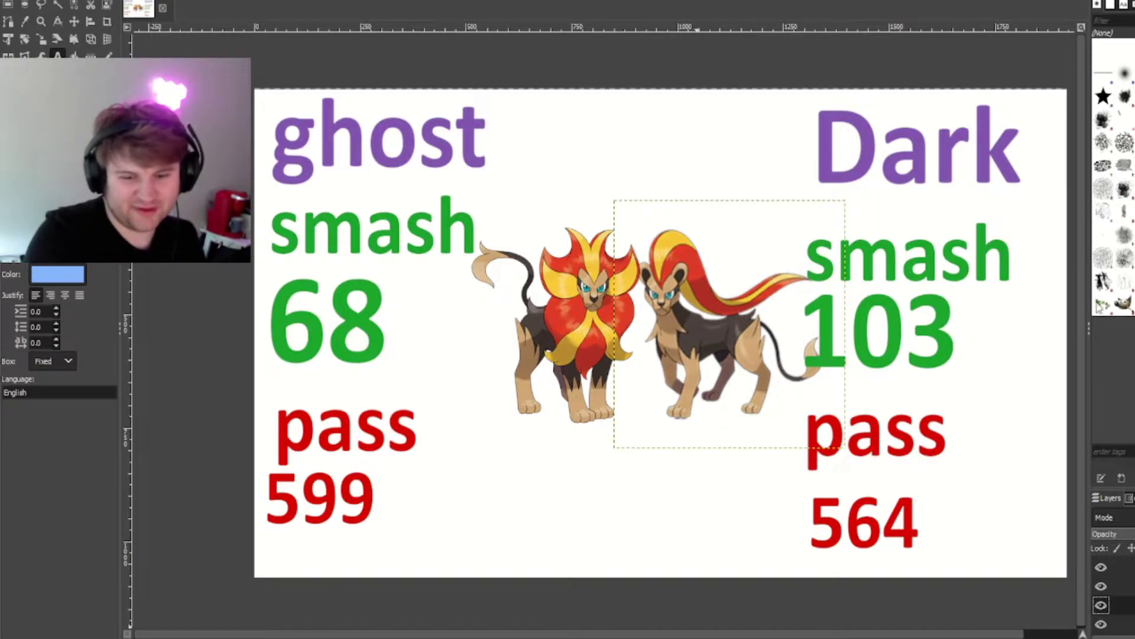
click(1096, 286)
key(Delete)
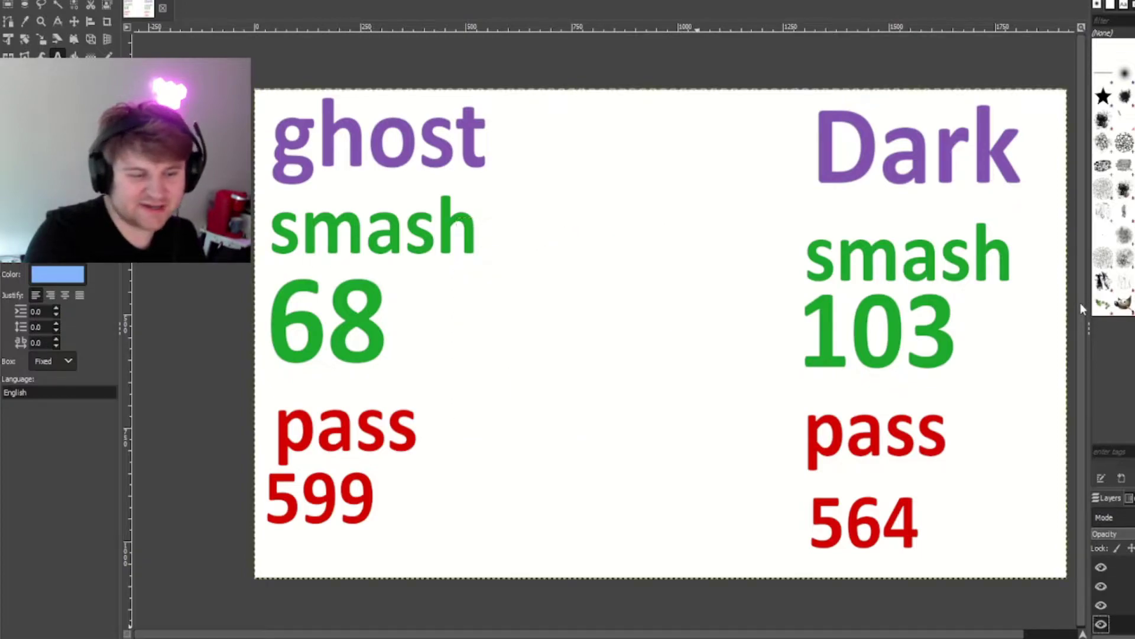
key(ctrl+v)
click(42, 40)
click(662, 318)
drag(605, 279, 517, 231)
drag(558, 377, 522, 406)
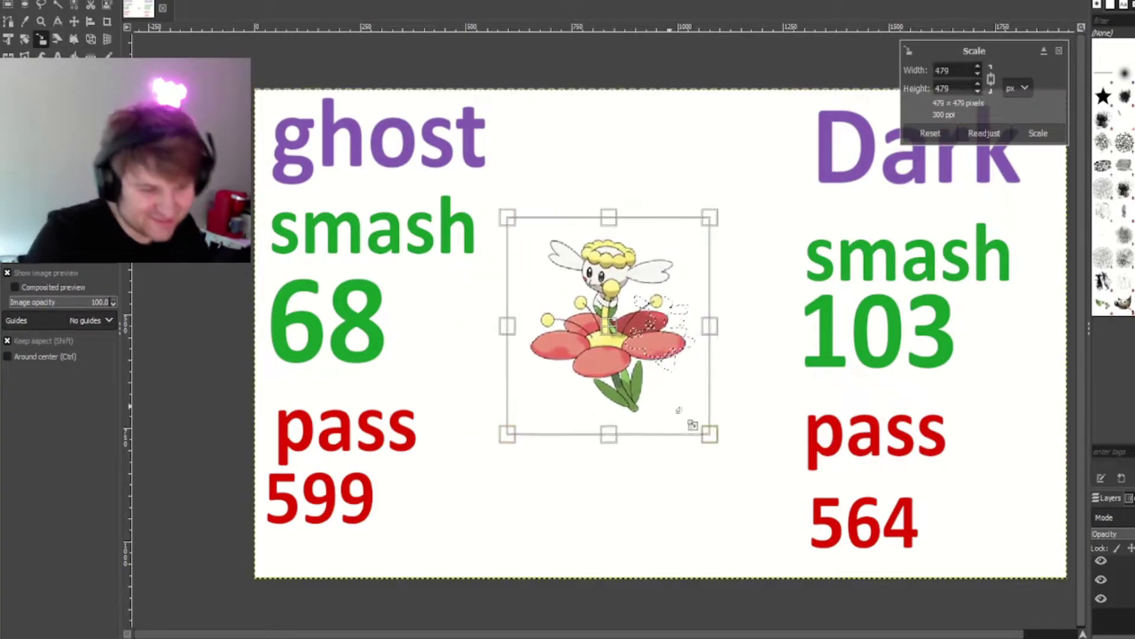
key(Return)
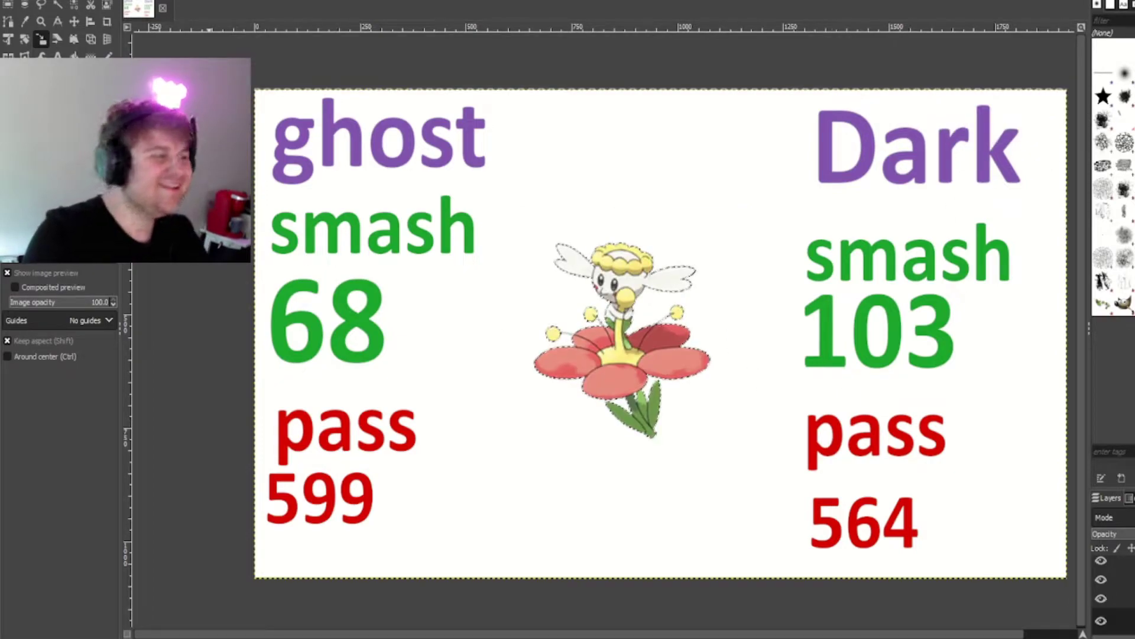
key(t)
click(1101, 637)
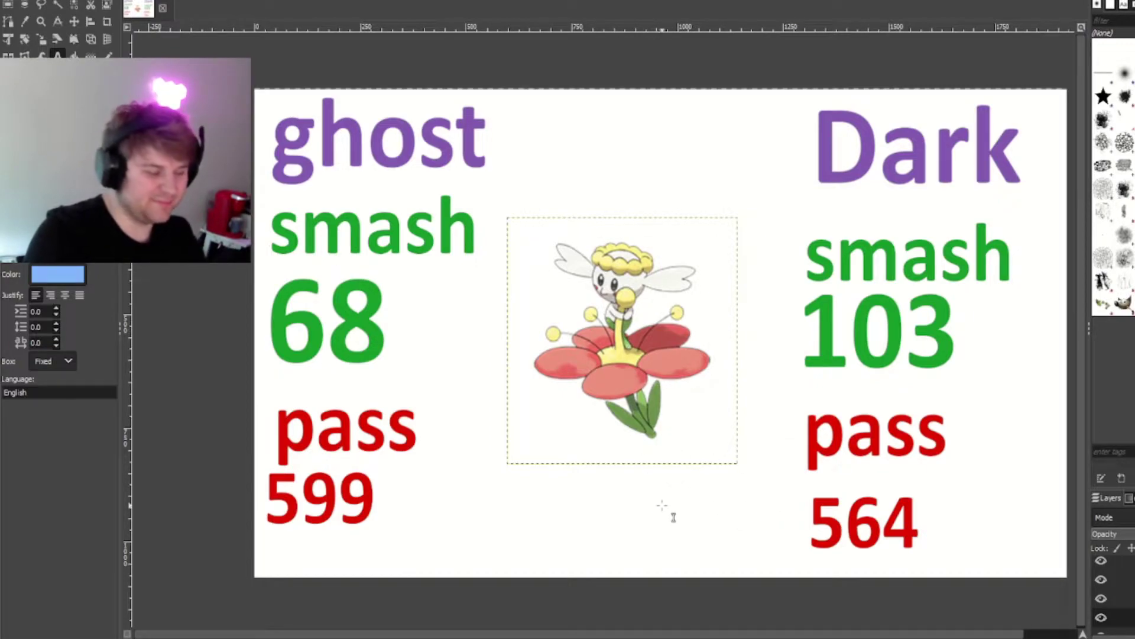
Step: Set the Dark column's pass count to 567 and the ghost column's pass count to 602 for the Floette picture
click(923, 531)
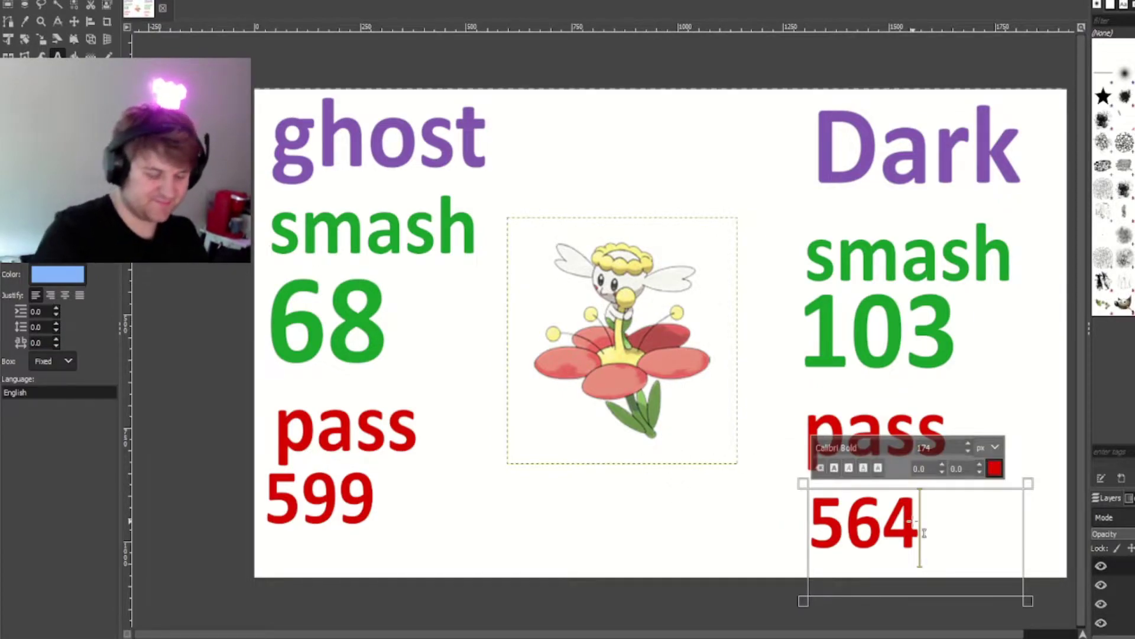
key(BackSpace)
text(7)
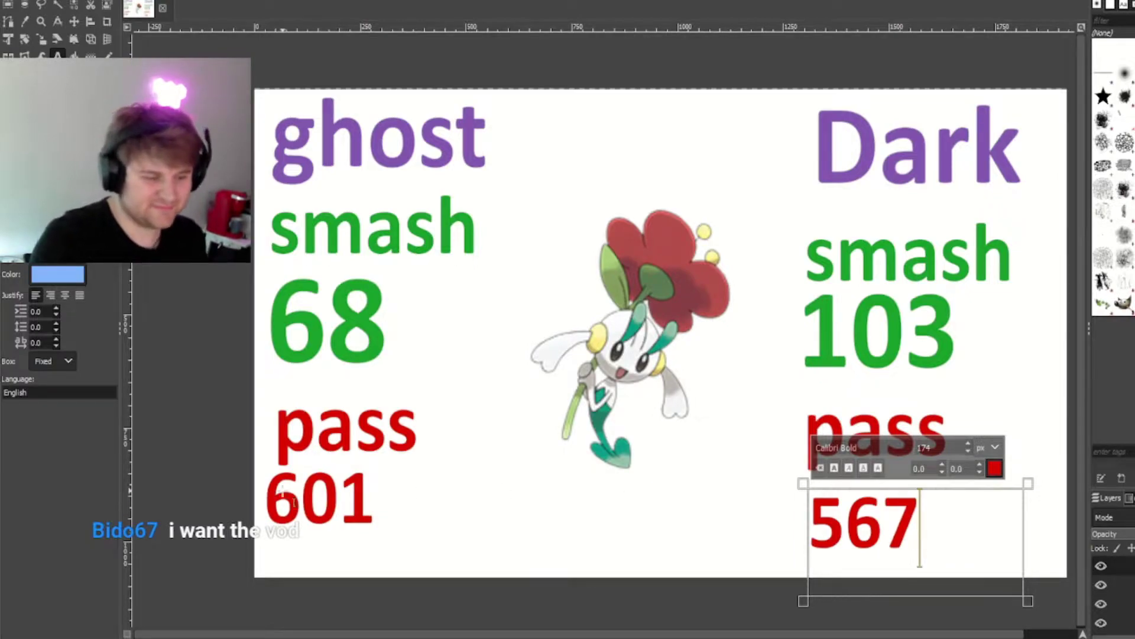
click(373, 508)
key(BackSpace)
text(2)
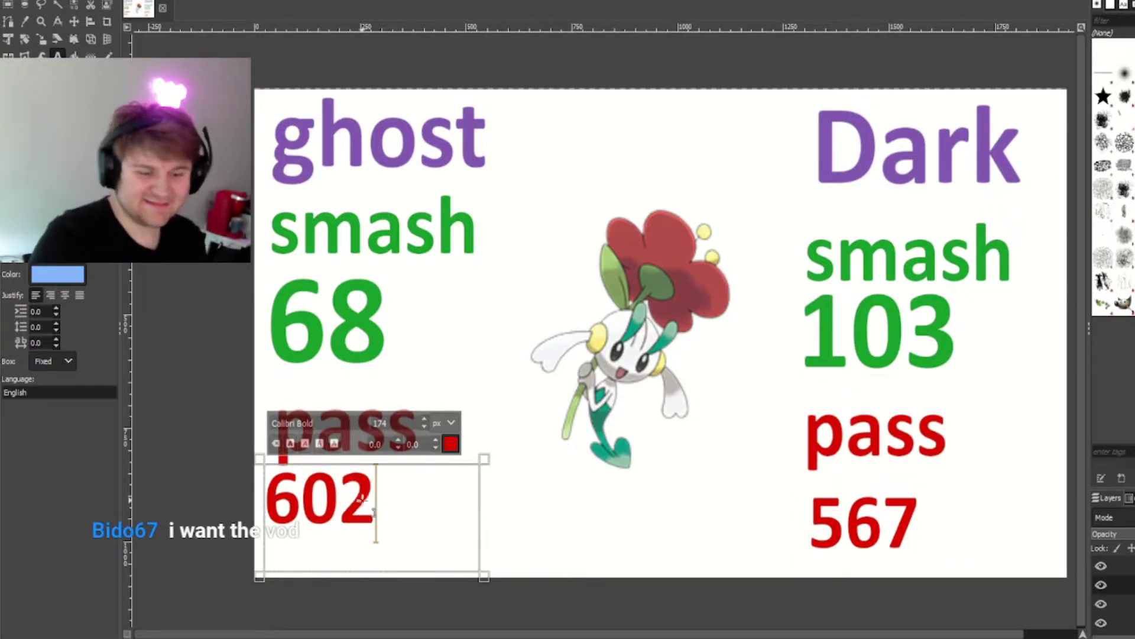
Step: Replace the Floette picture with the pasted Florges picture, scaled up between the columns on its own layer
click(1123, 604)
key(Delete)
key(ctrl+v)
key(shift+s)
click(674, 355)
drag(684, 359, 787, 491)
click(1038, 133)
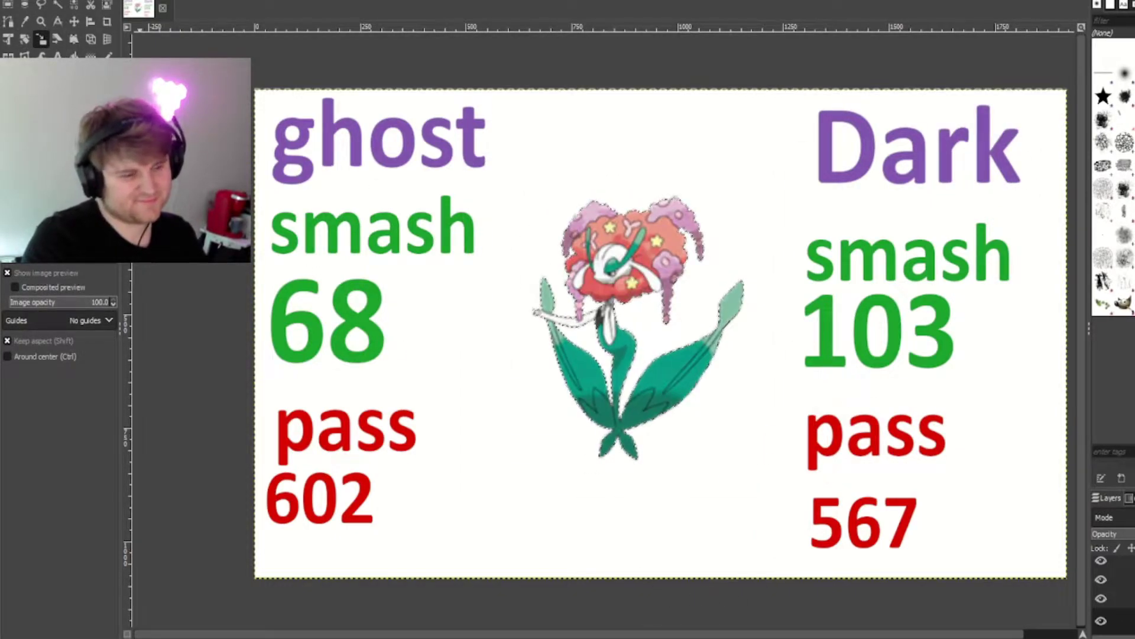
click(73, 21)
key(ctrl+shift+n)
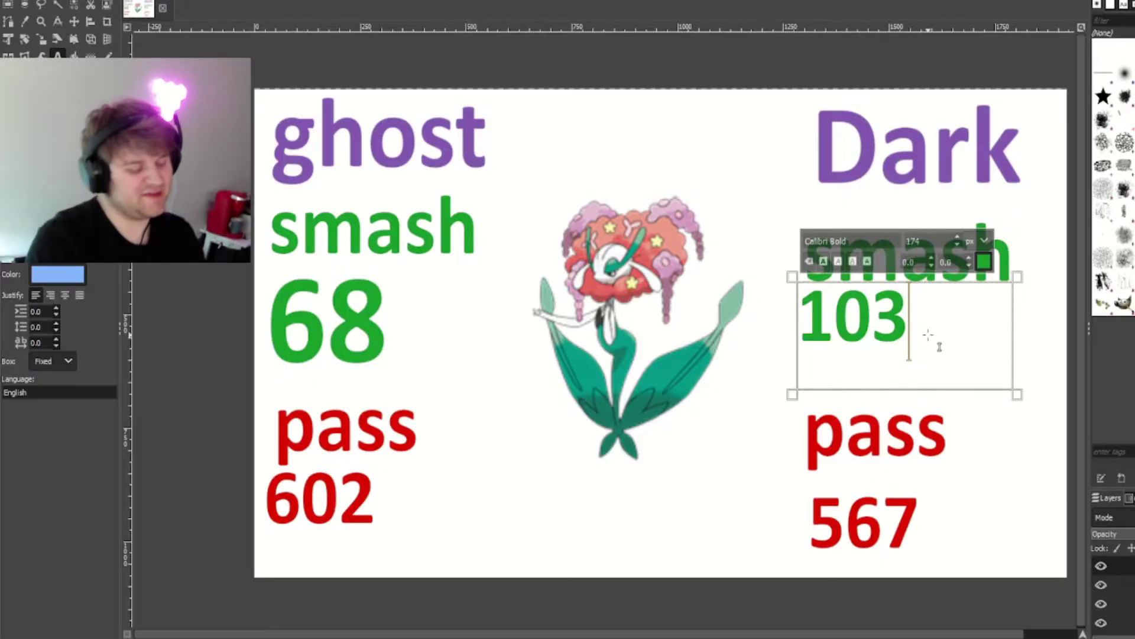
Step: Set the Dark column's smash count to 104 and the ghost column's pass count to 603 for the Florges picture
key(BackSpace)
text(4)
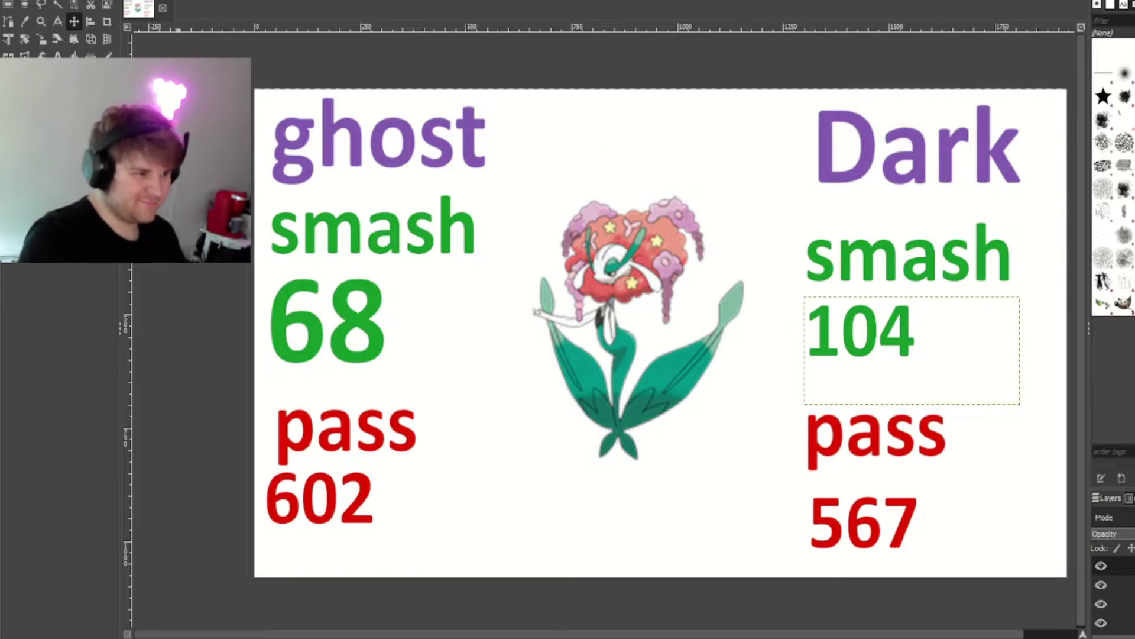
click(57, 54)
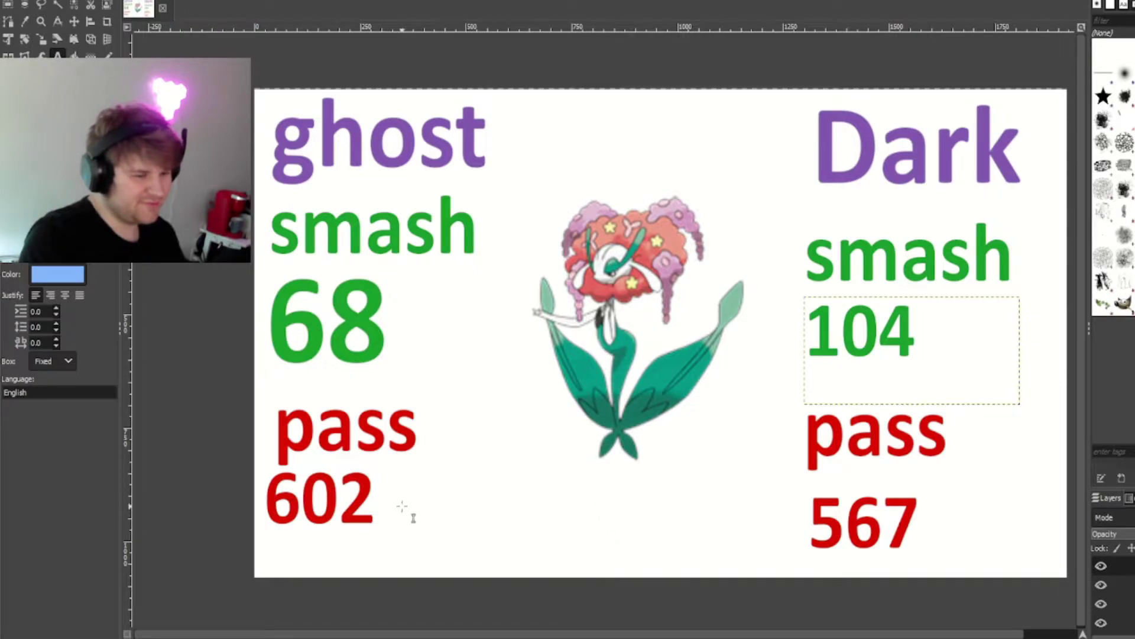
click(367, 508)
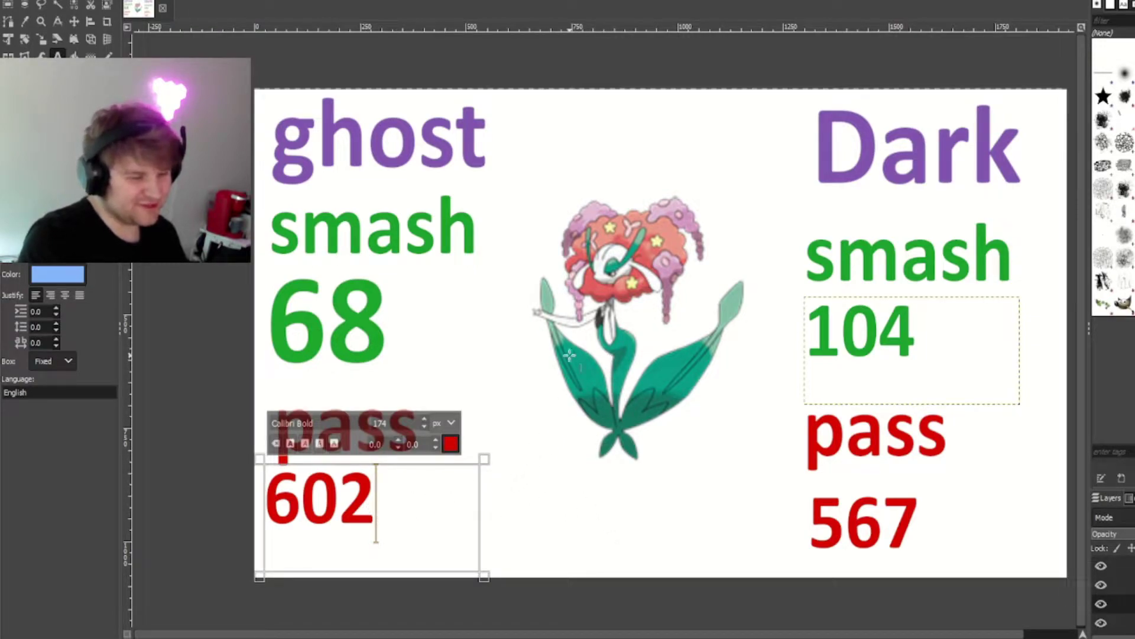
key(BackSpace)
text(3)
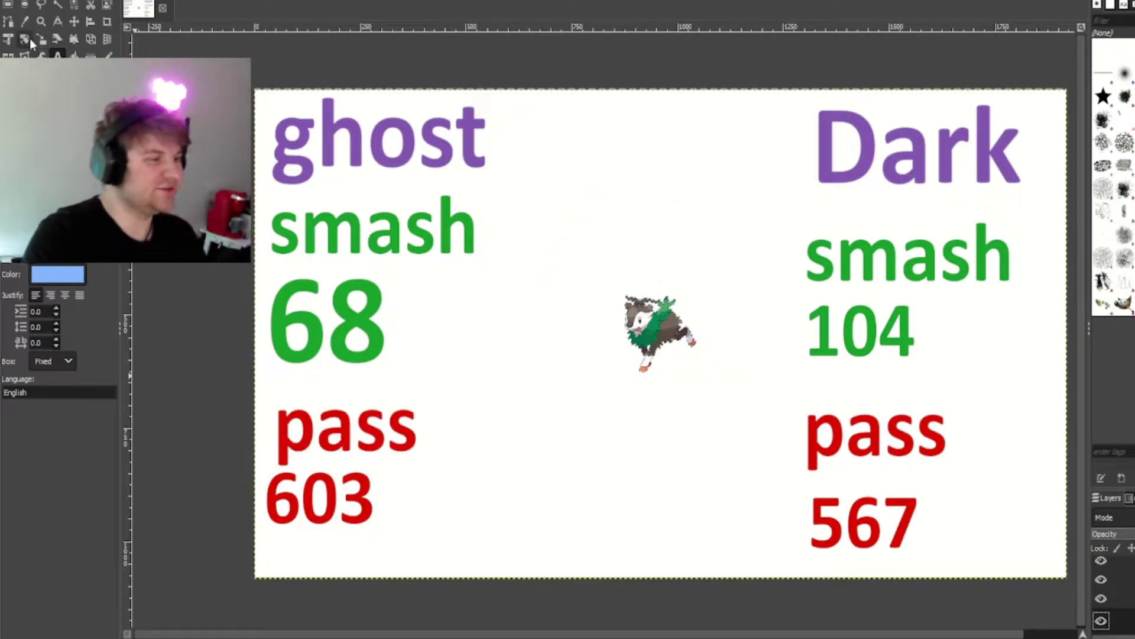
Step: Scale up the small Skiddo picture to fill the space between the ghost and Dark columns
click(26, 40)
click(40, 41)
click(676, 362)
drag(615, 285, 545, 209)
drag(705, 382, 766, 449)
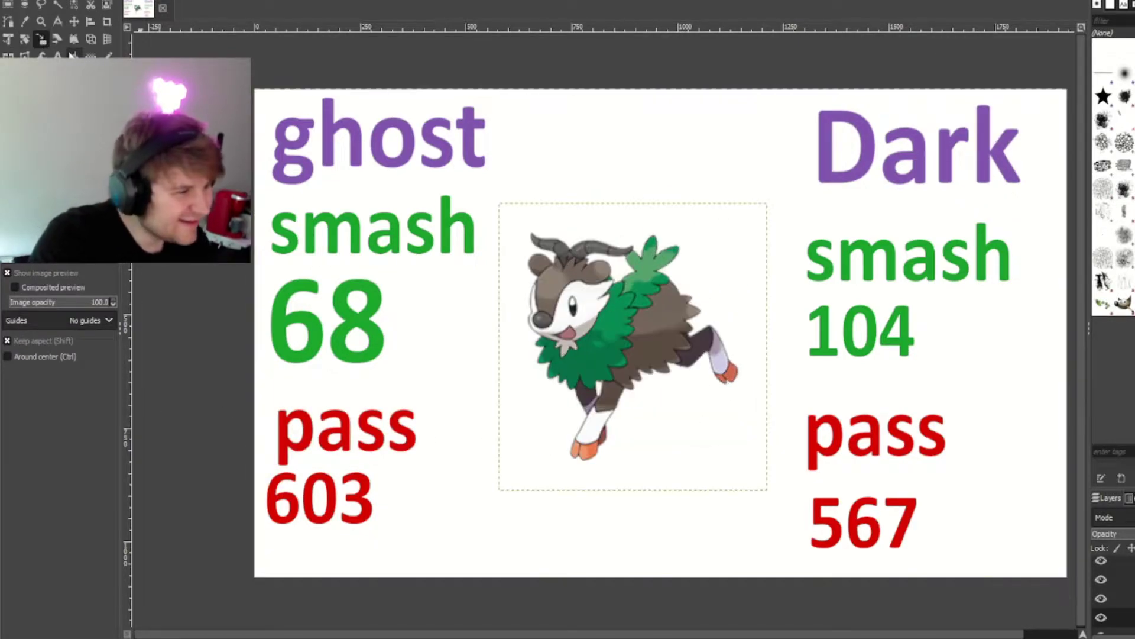
Step: Set the Dark column's pass count to 569 and the ghost column's to 605 for Gogoat, and select the Gogoat picture's layer
click(60, 55)
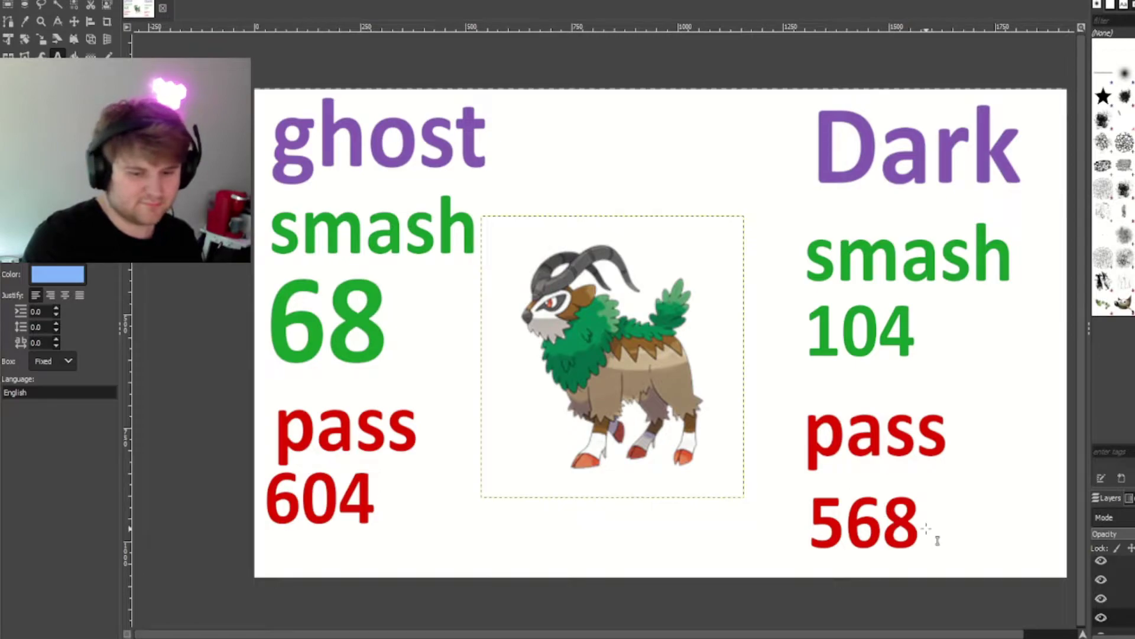
click(935, 541)
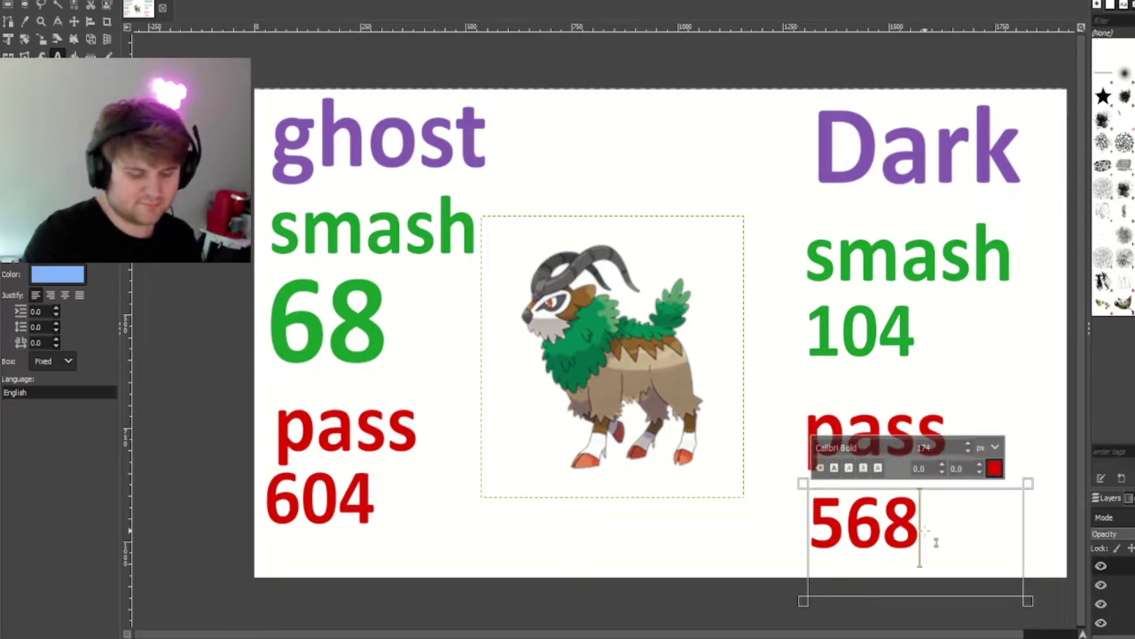
key(BackSpace)
text(9)
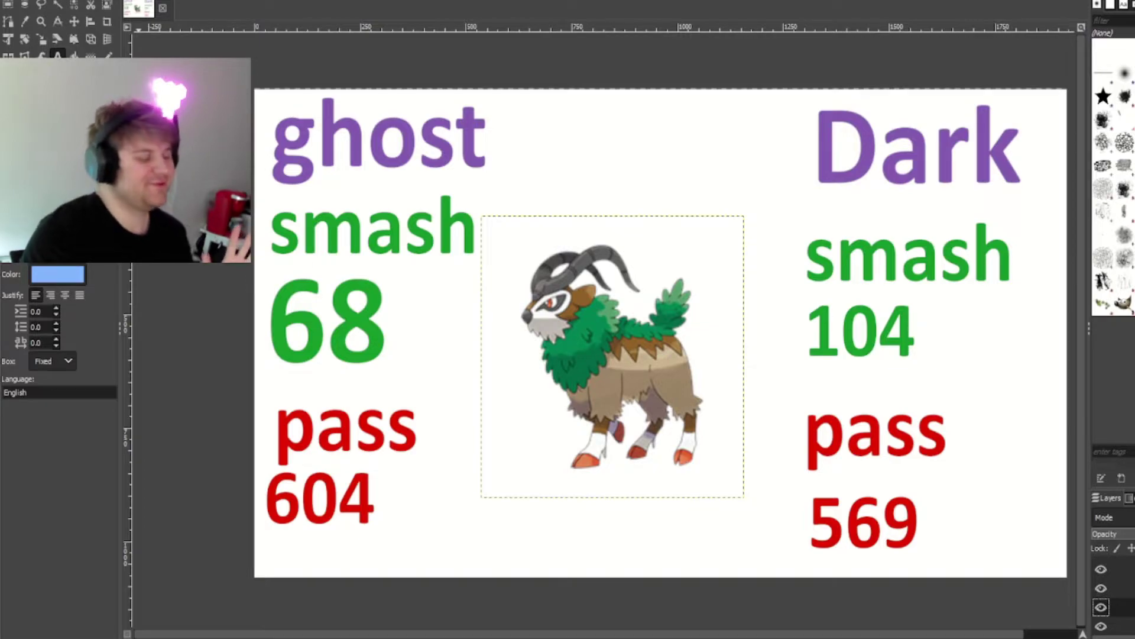
click(396, 509)
key(BackSpace)
text(5)
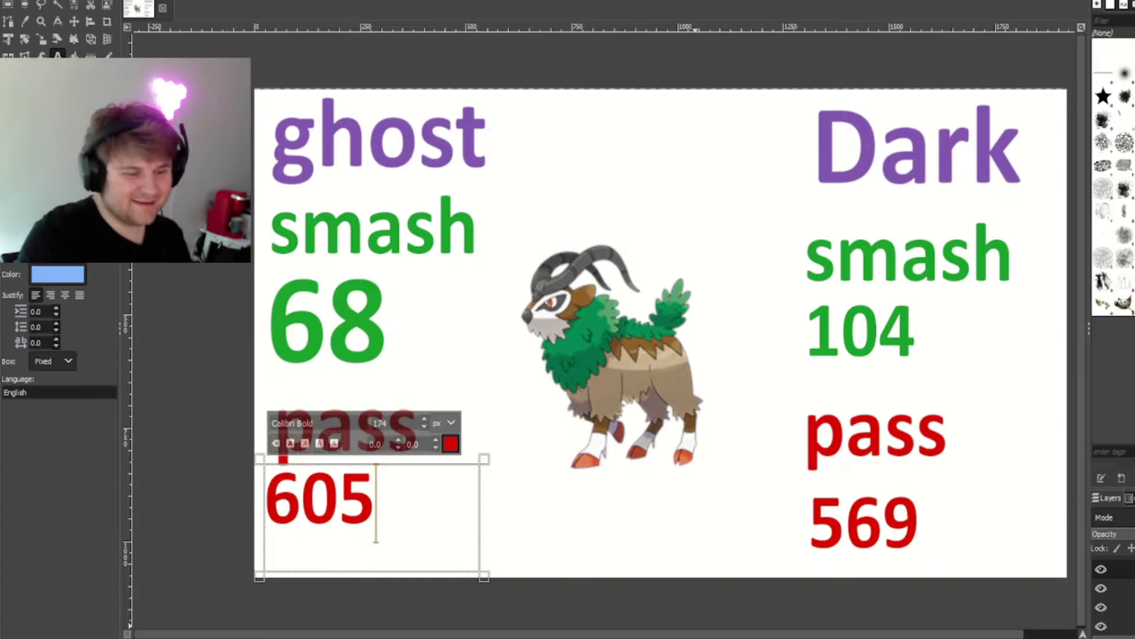
click(1118, 606)
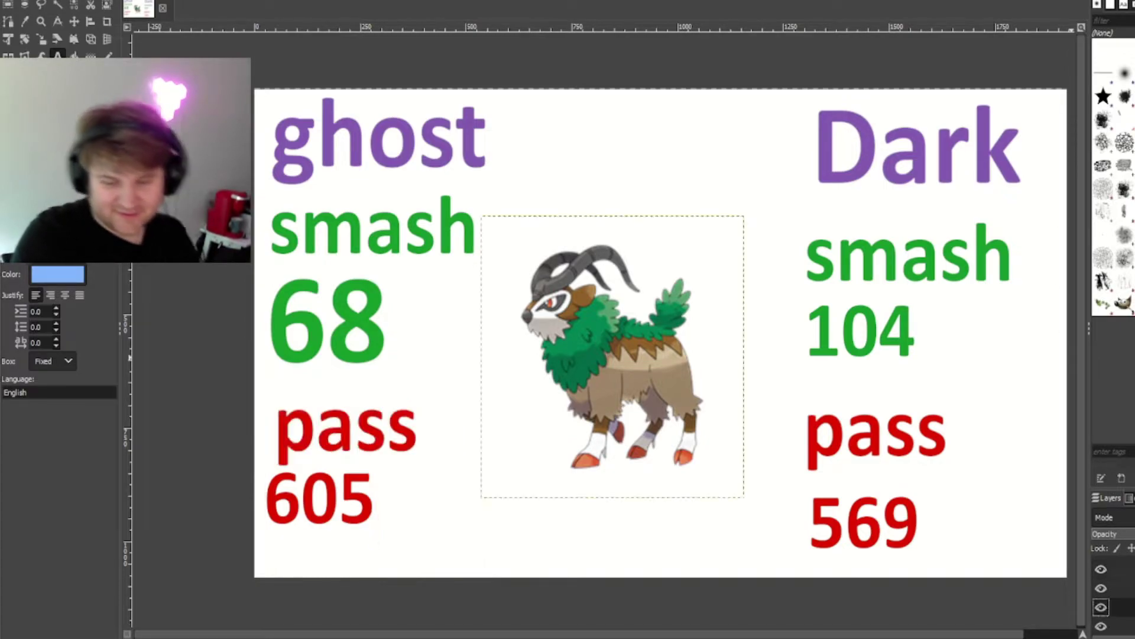
Step: Replace the Gogoat picture with the pasted Pancham picture, scaled up between the columns on its own layer
click(1108, 294)
key(ctrl+v)
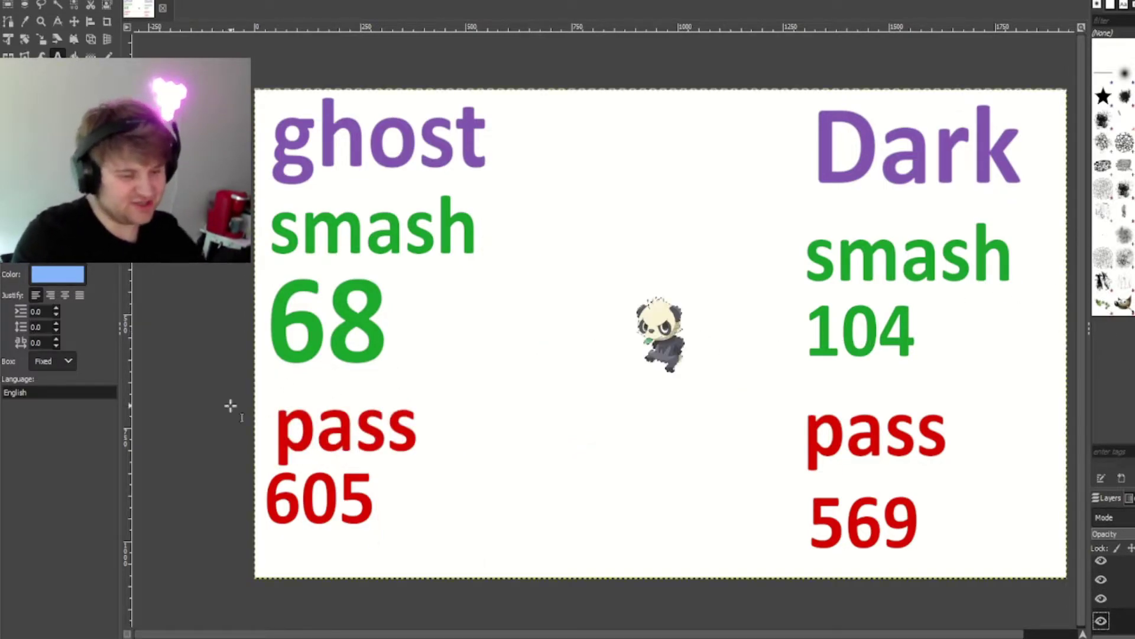
click(41, 39)
click(644, 356)
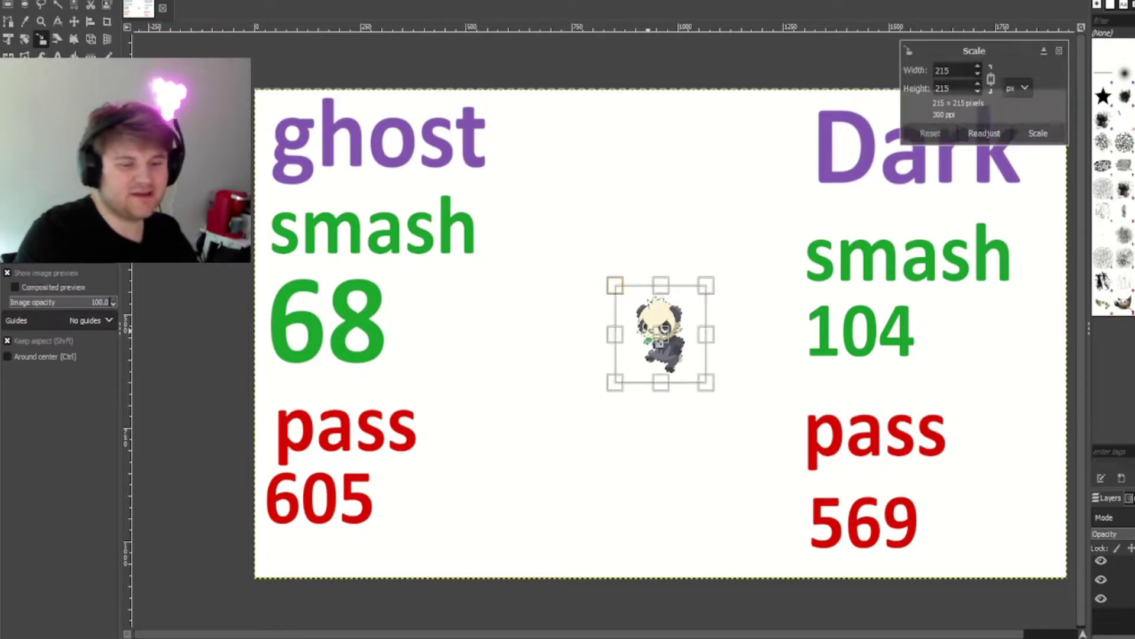
drag(615, 382, 447, 479)
click(1038, 133)
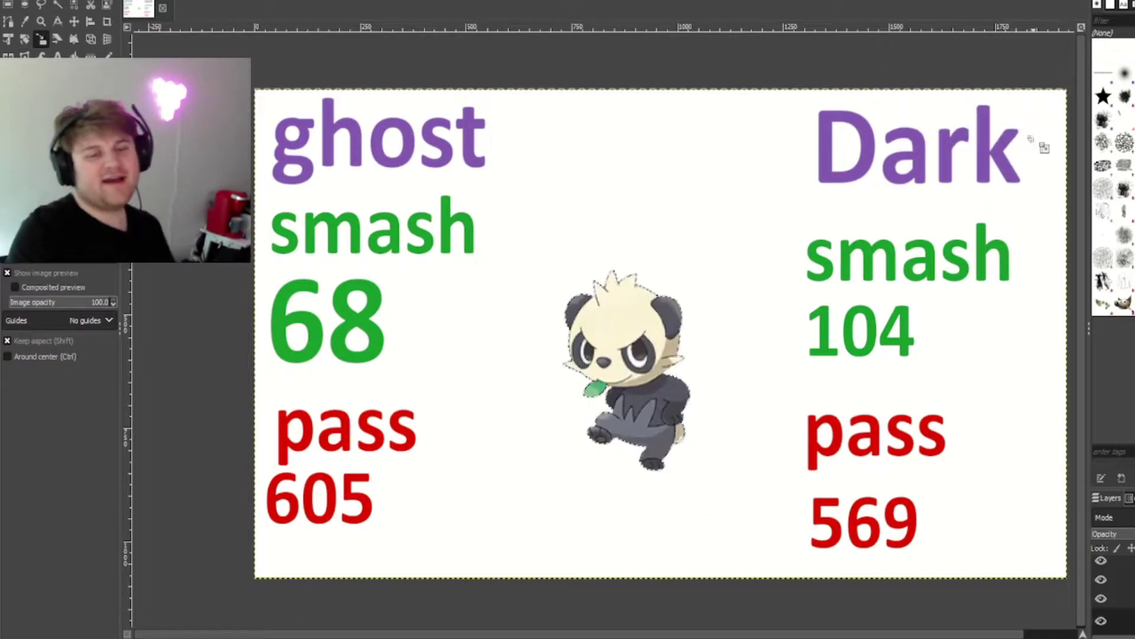
key(ctrl+shift+n)
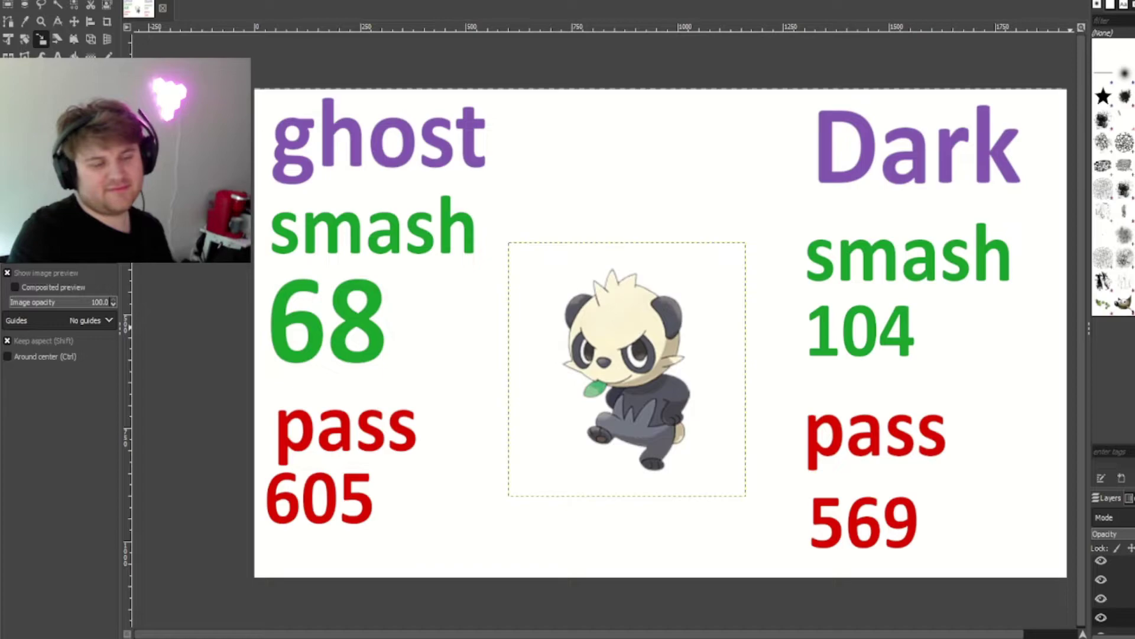
Step: Set the Dark column's pass count to 570 and the ghost column's to 606 for the Pancham picture
key(t)
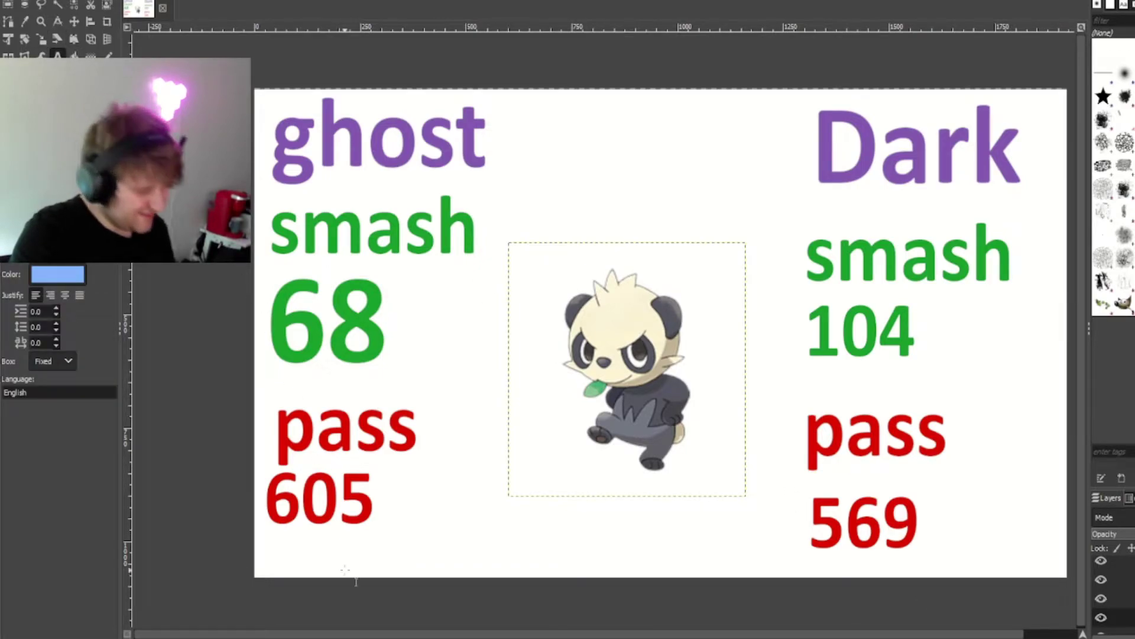
click(356, 570)
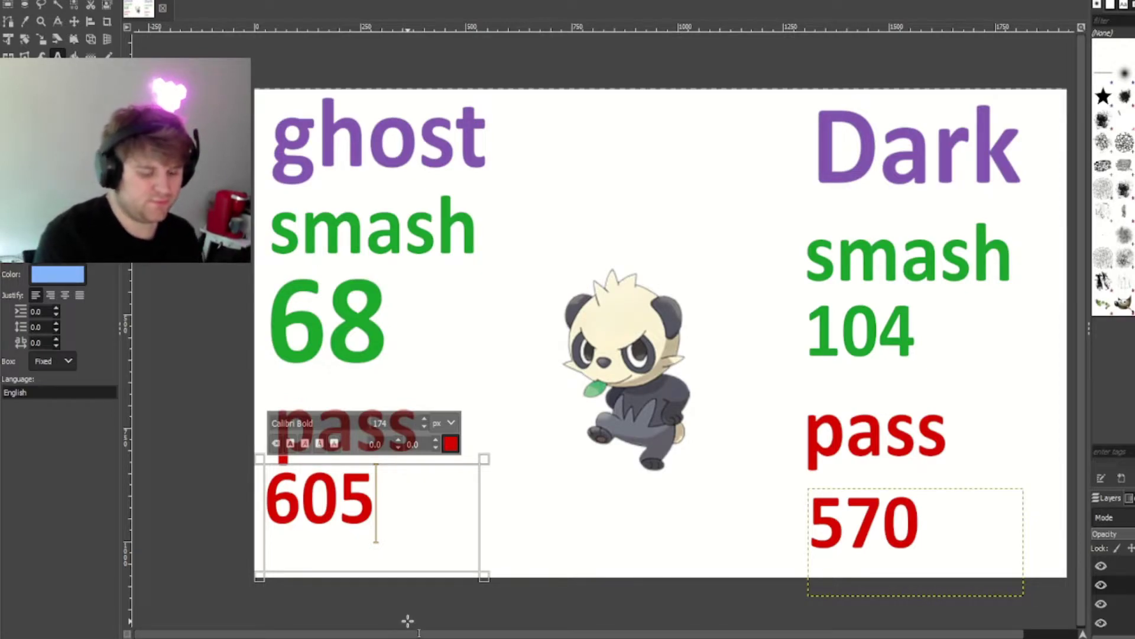
key(BackSpace)
text(6)
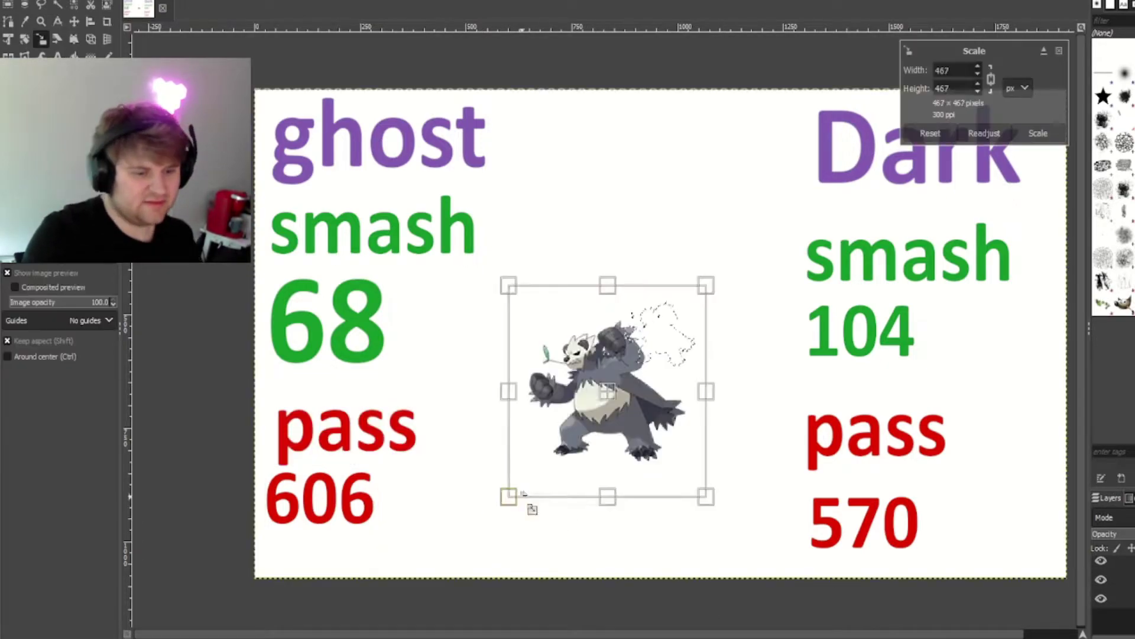
Step: Scale the pasted Pangoro picture up to 921 px on its own layer and set the pass counts to 571 for Dark and 607 for ghost
drag(529, 507, 510, 532)
drag(549, 266, 539, 255)
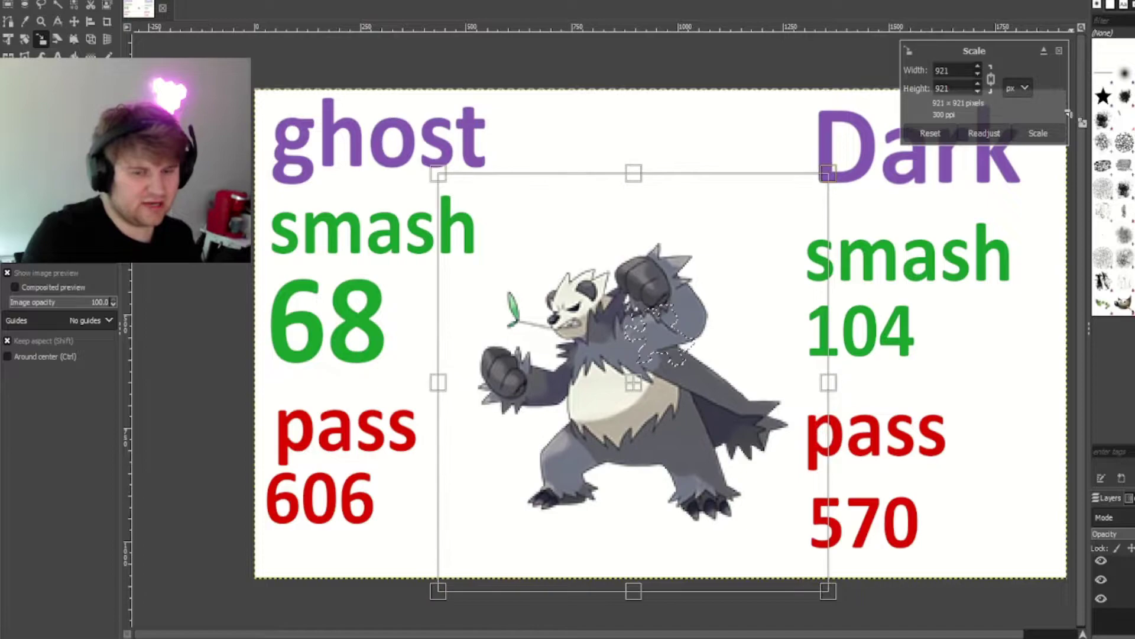
click(1039, 133)
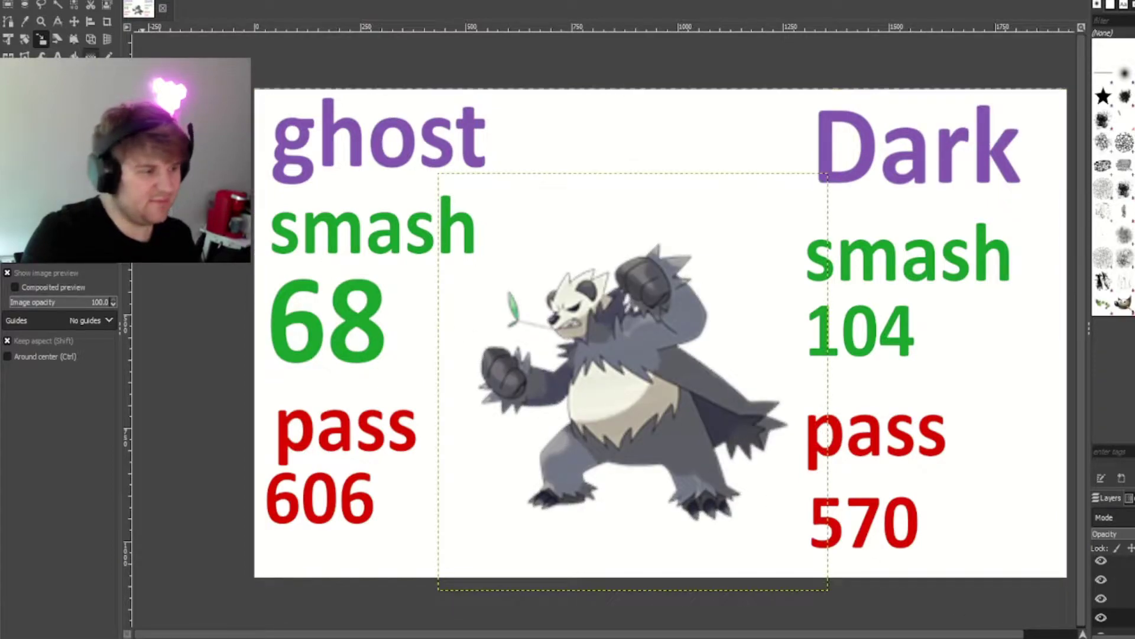
key(t)
click(921, 550)
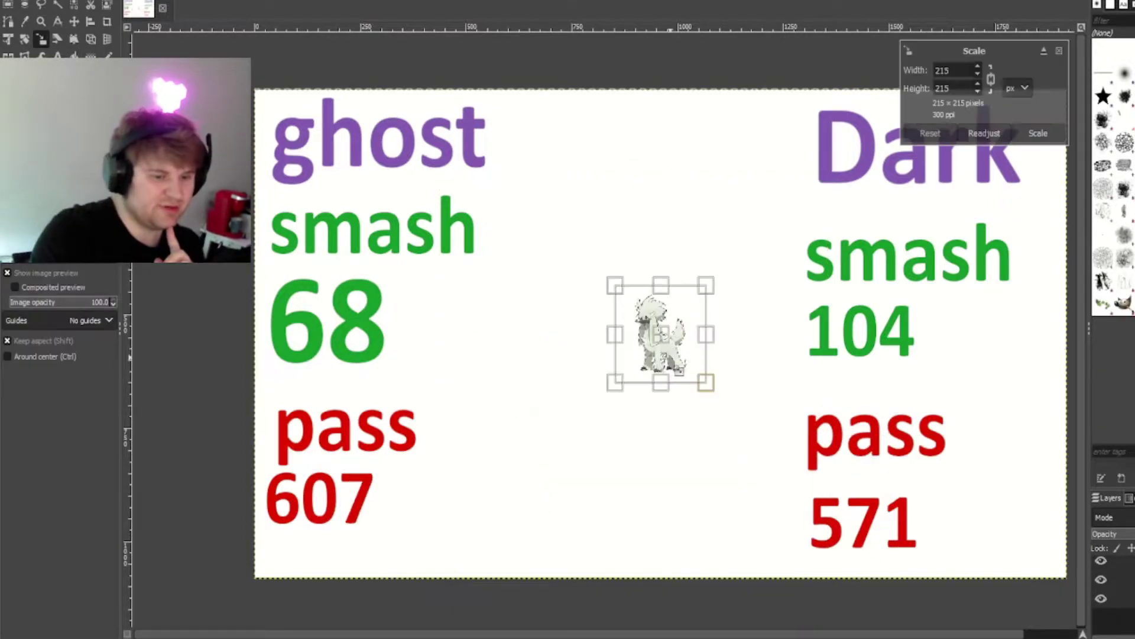
Step: Scale the pasted Furfrou picture up to 712 px between the columns and put it on its own layer
drag(608, 393, 472, 535)
drag(692, 284, 774, 214)
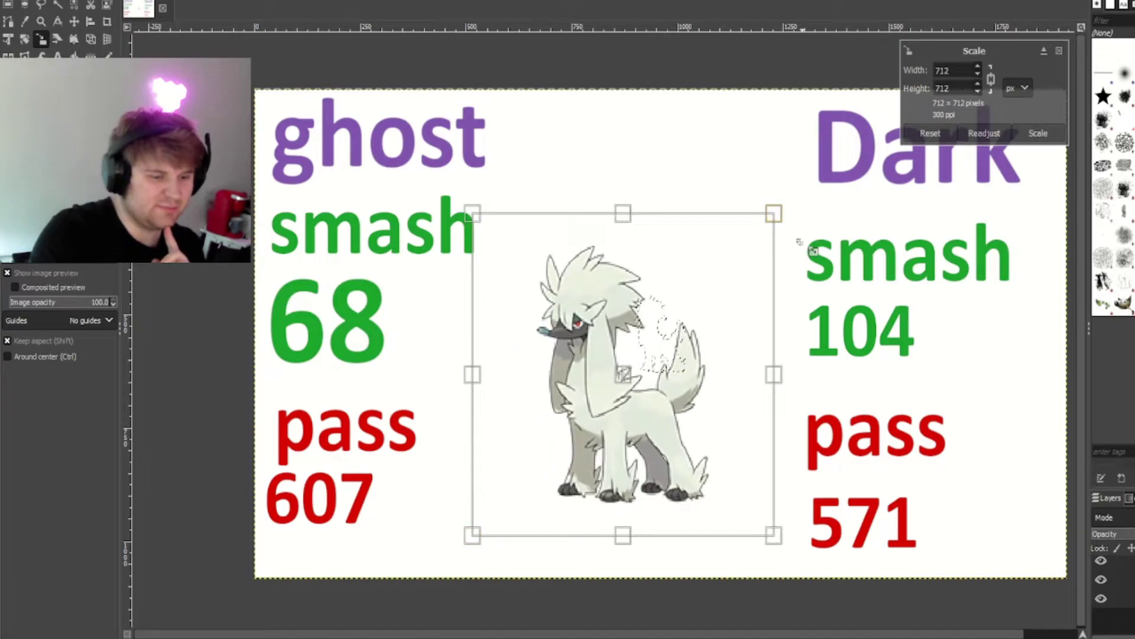
click(1060, 146)
key(ctrl+shift+n)
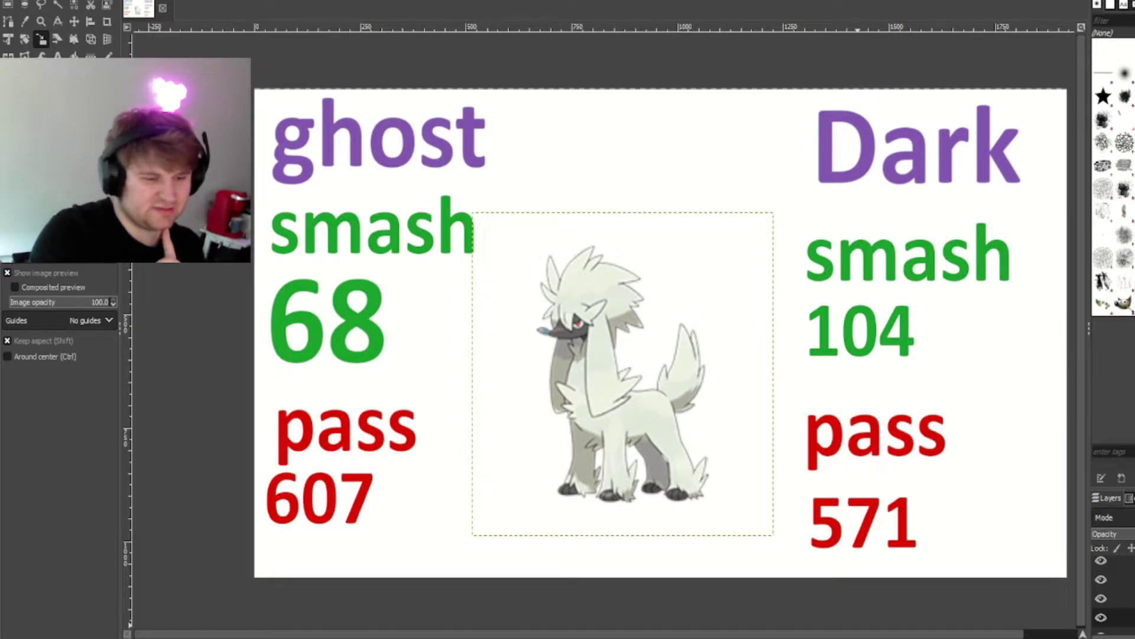
Step: Paste the Popplio picture, move it beside Furfrou on the ghost side, and scale it up to nearly Furfrou's height
key(ctrl+v)
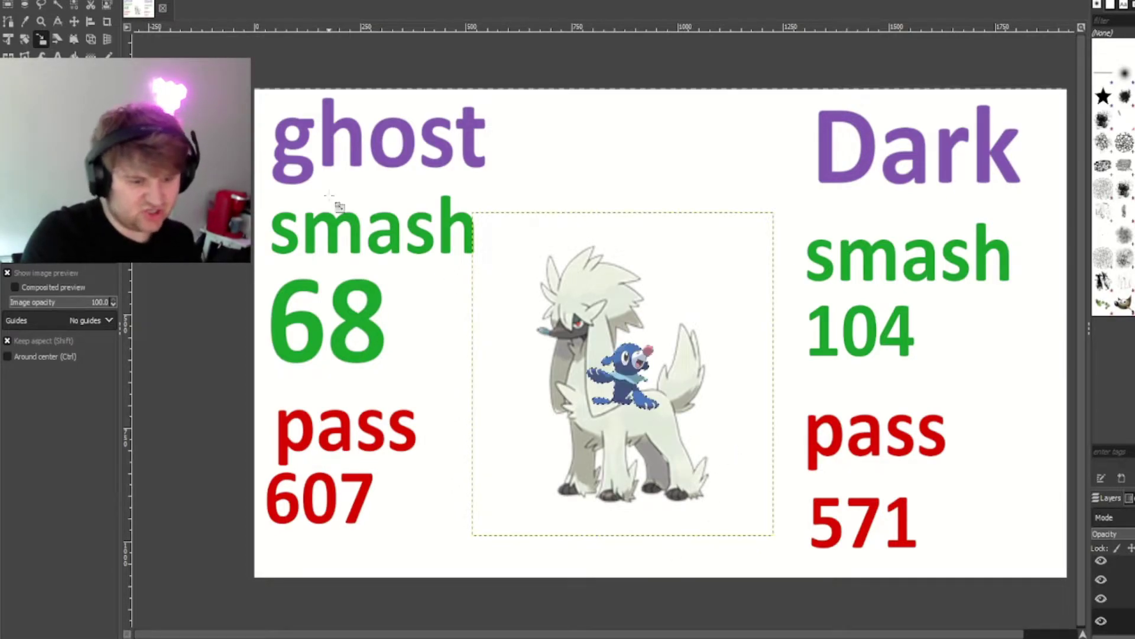
key(m)
drag(621, 378, 486, 370)
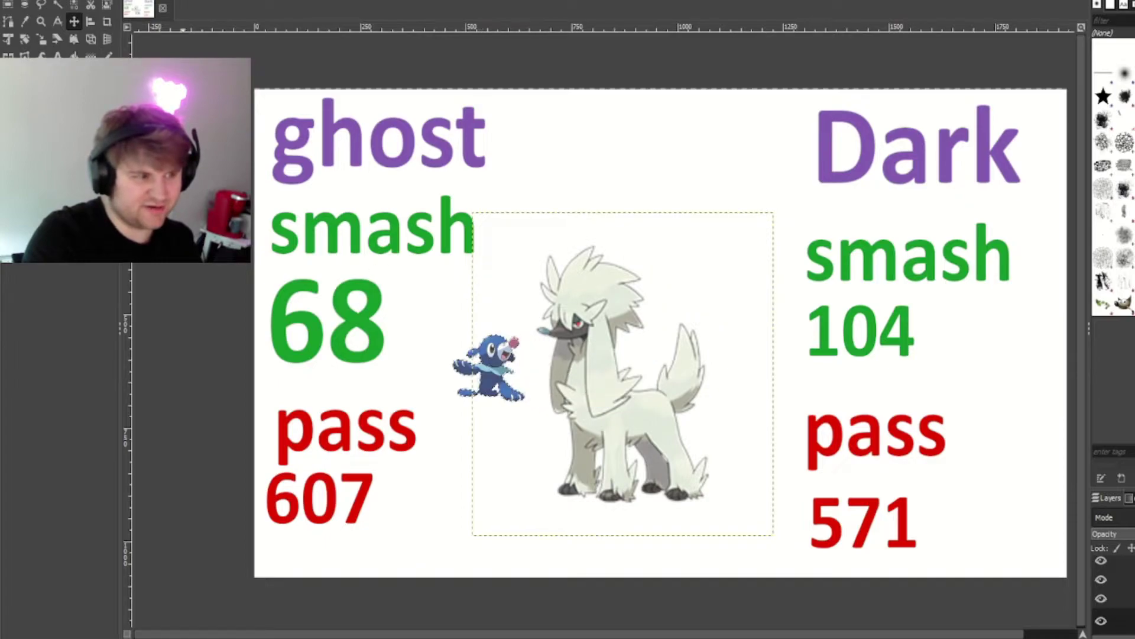
click(41, 39)
click(480, 360)
drag(444, 319, 373, 243)
drag(535, 414, 519, 486)
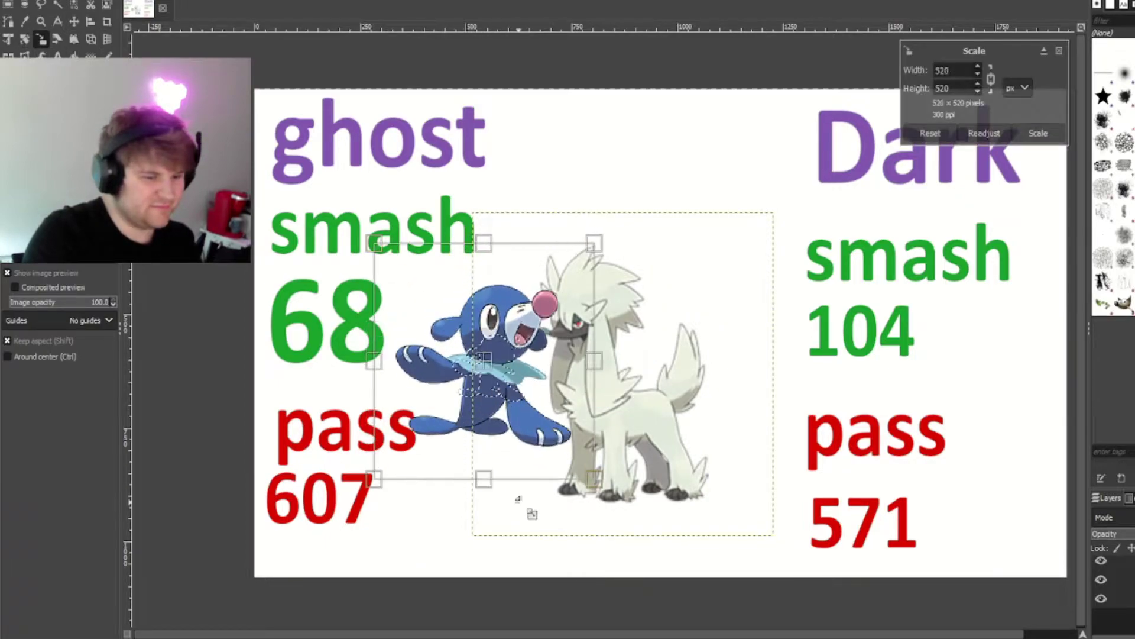
click(1038, 133)
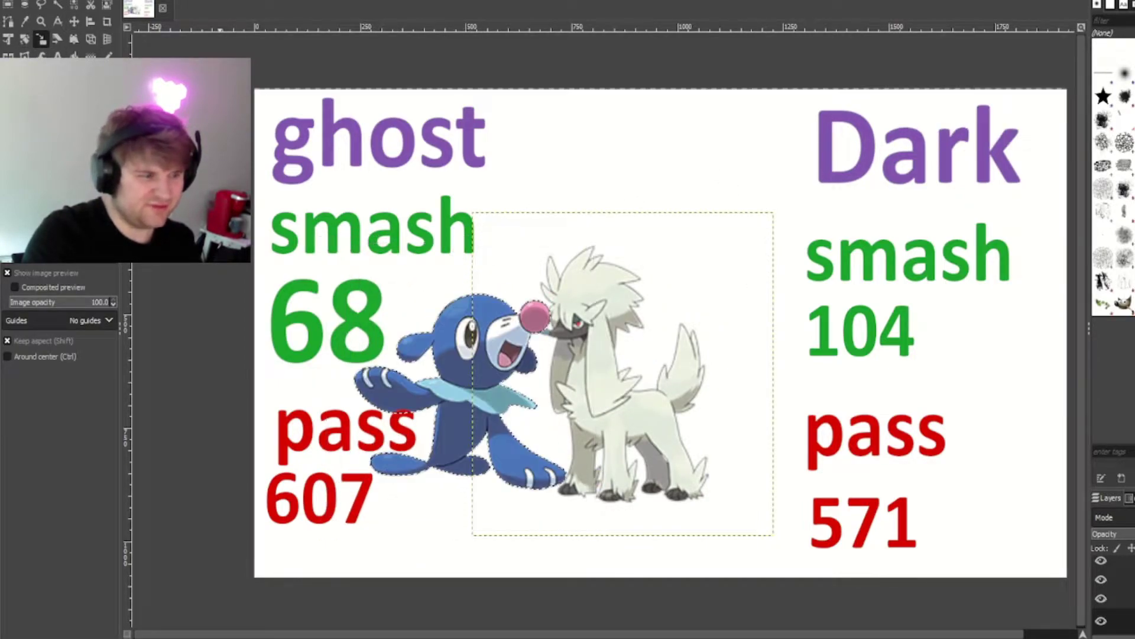
Step: Move the enlarged Popplio picture down beside Furfrou's feet and delete it
key(m)
drag(470, 383, 492, 455)
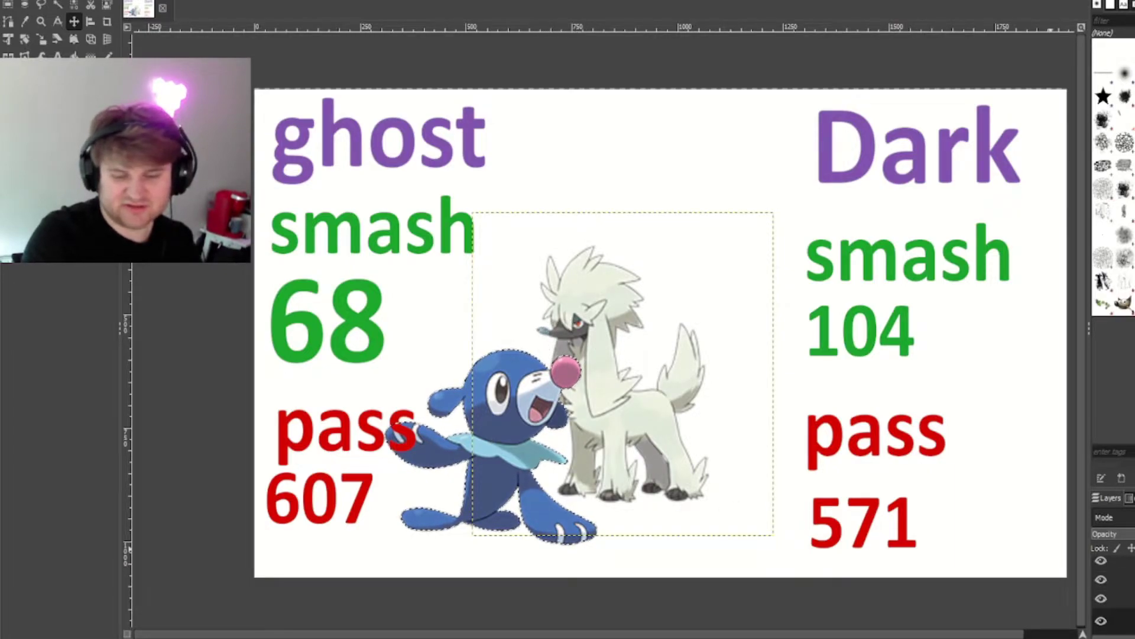
key(Delete)
Step: Paste the Geronimo Stilton picture, move it beside Furfrou on the Dark side, and scale it up to 614 × 951 px
key(ctrl+v)
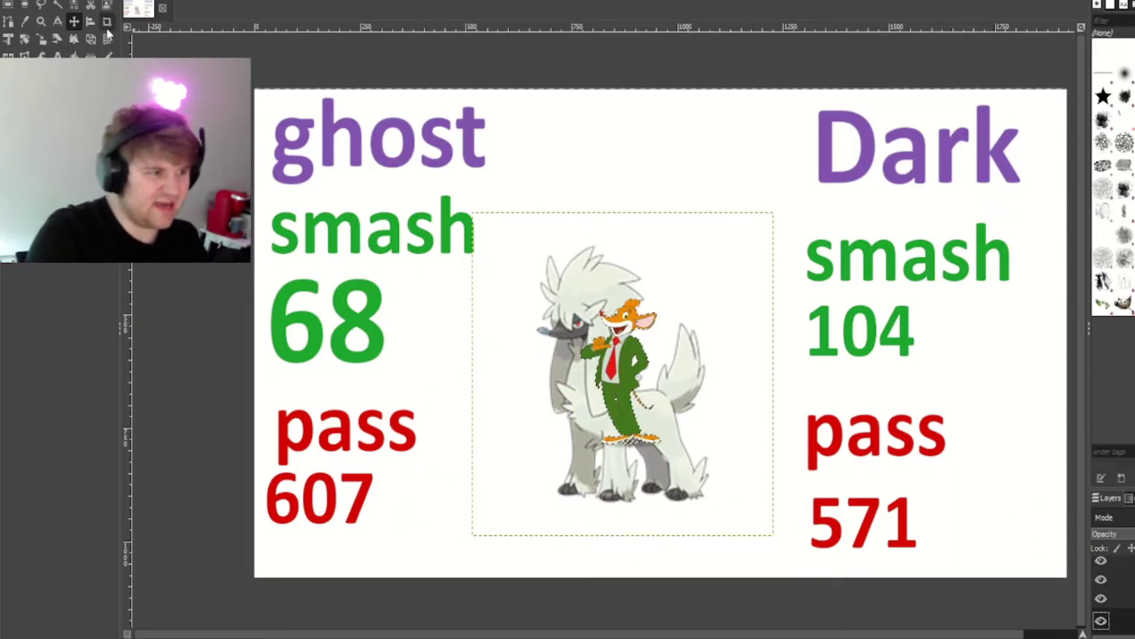
drag(621, 373, 760, 402)
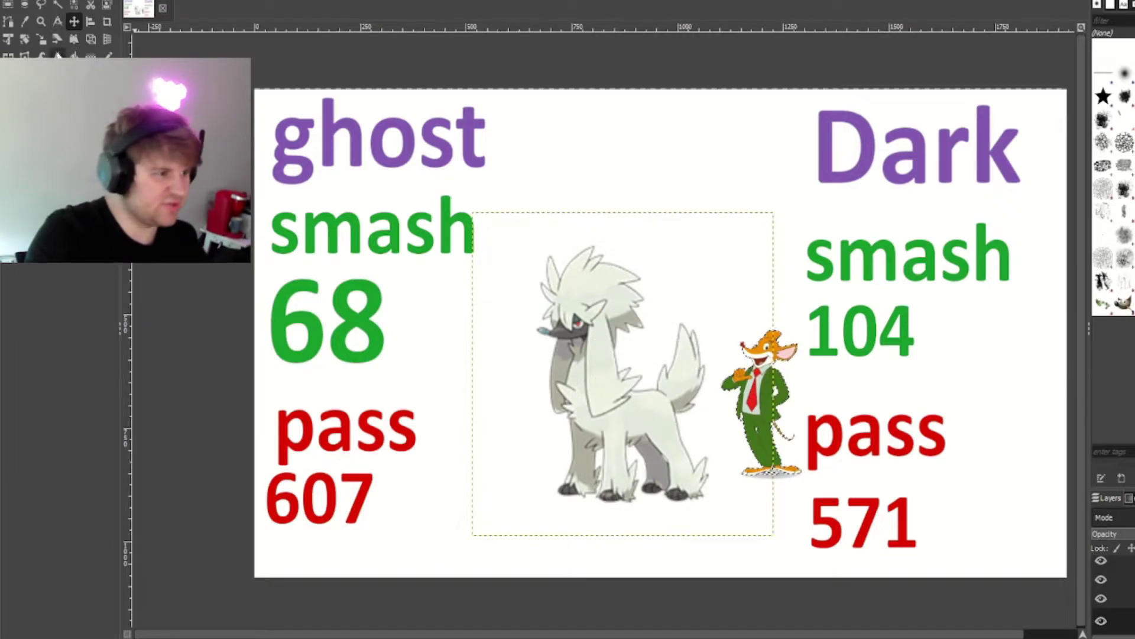
click(41, 39)
click(763, 414)
drag(716, 327, 549, 173)
drag(811, 483, 828, 511)
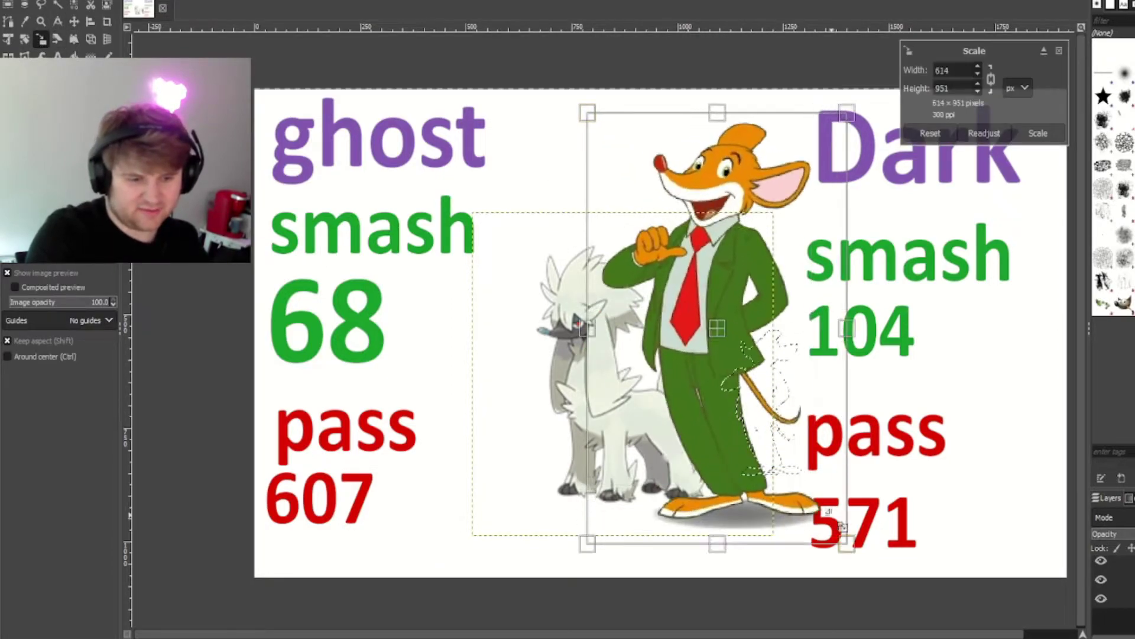
click(1039, 133)
Step: Position the Geronimo Stilton picture behind Furfrou's tail, overlapping the Dark column, and put it on its own layer
click(74, 22)
drag(716, 313, 772, 320)
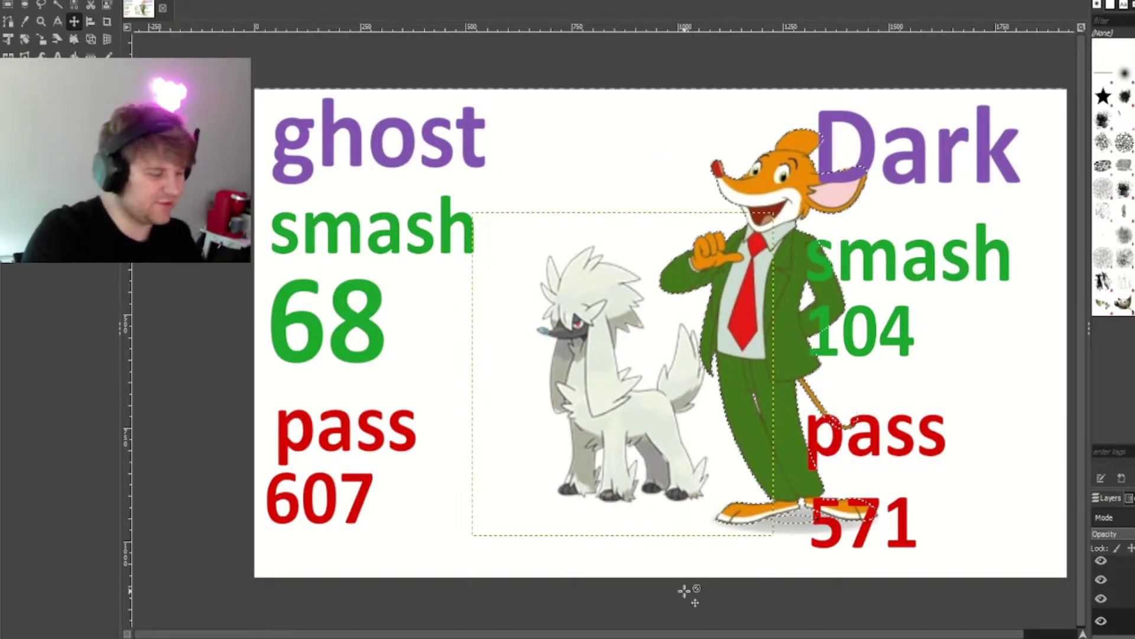
drag(767, 380, 758, 381)
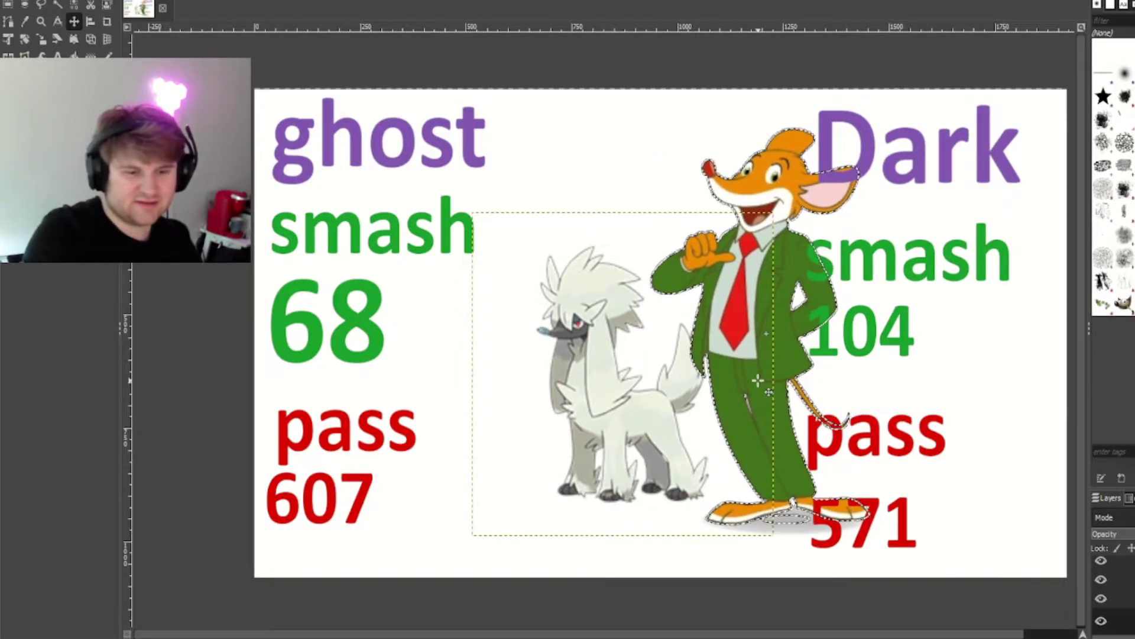
click(1101, 638)
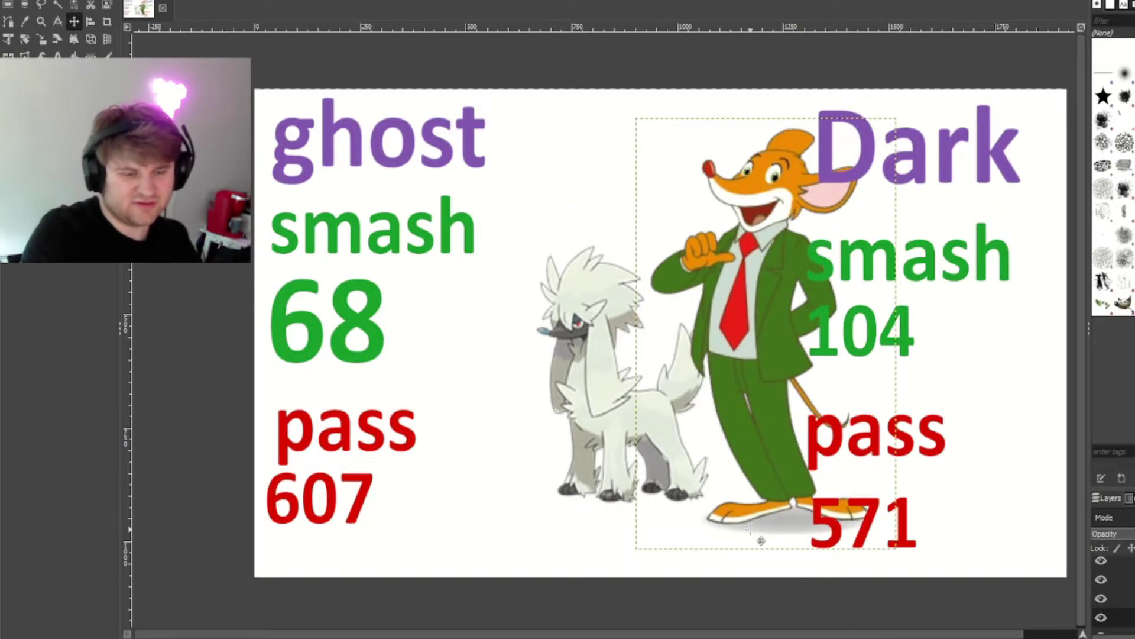
Step: Shift the Furfrou and Geronimo Stilton pictures slightly toward the ghost column, and remove the Geronimo Stilton picture
drag(757, 302, 672, 276)
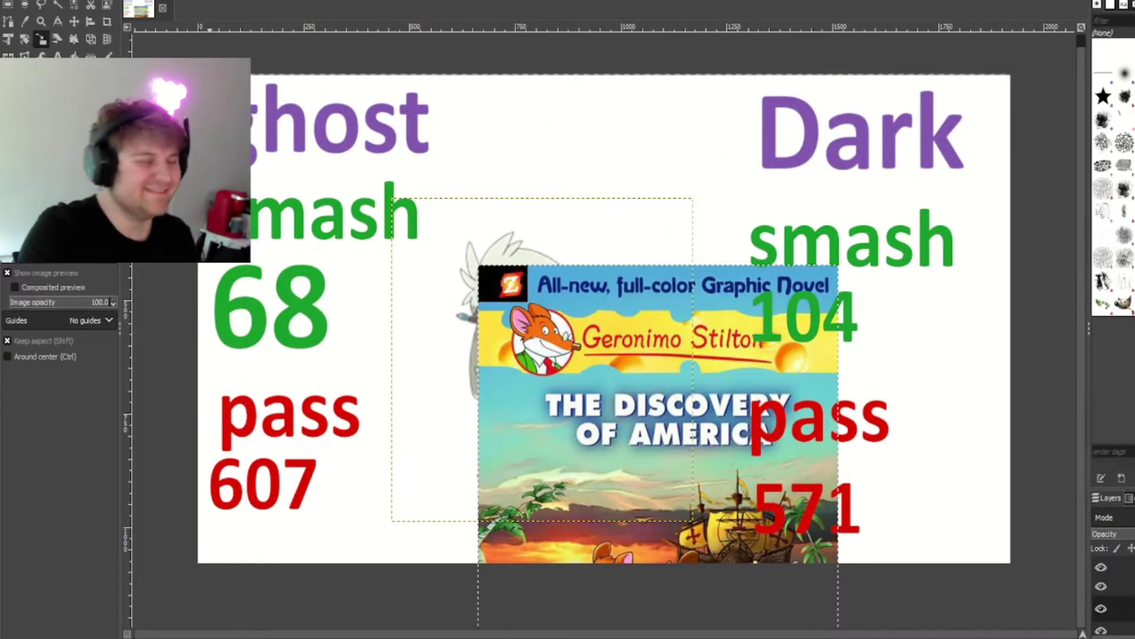
key(m)
drag(674, 355, 647, 166)
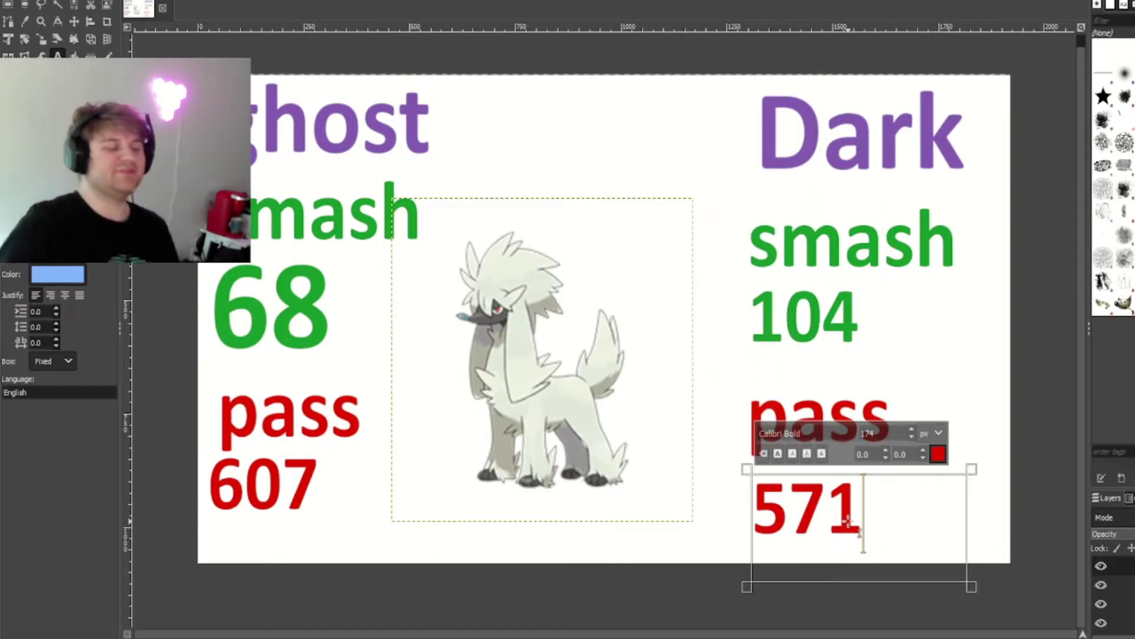
Step: Set the Dark column's pass count to 572 and the ghost column's to 608 for the Furfrou picture
key(BackSpace)
text(2)
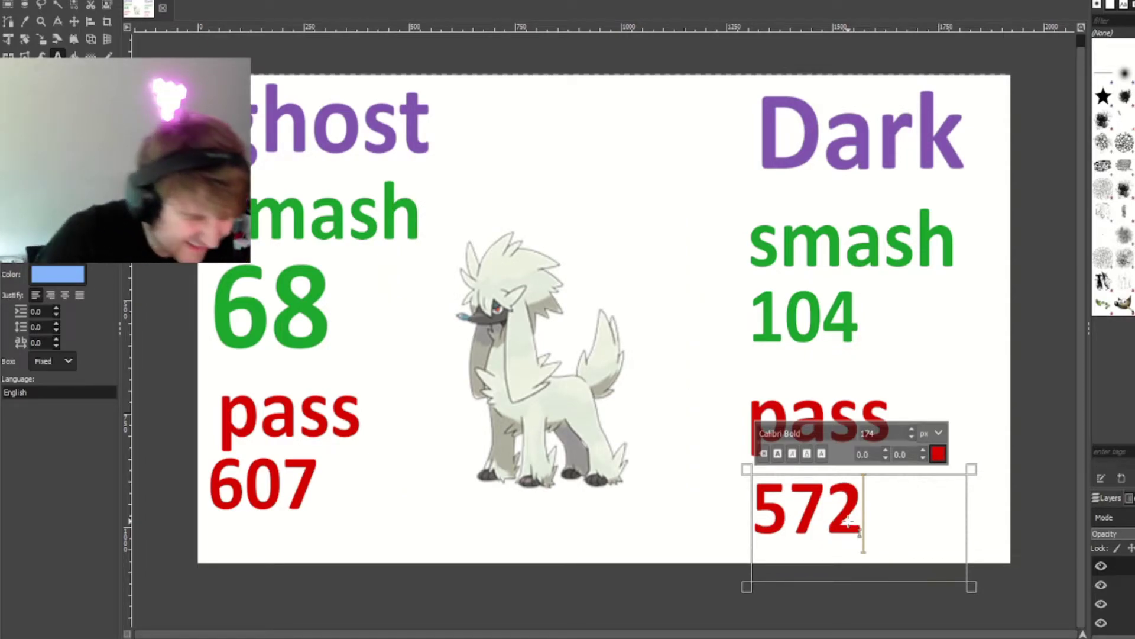
click(313, 503)
key(BackSpace)
text(8)
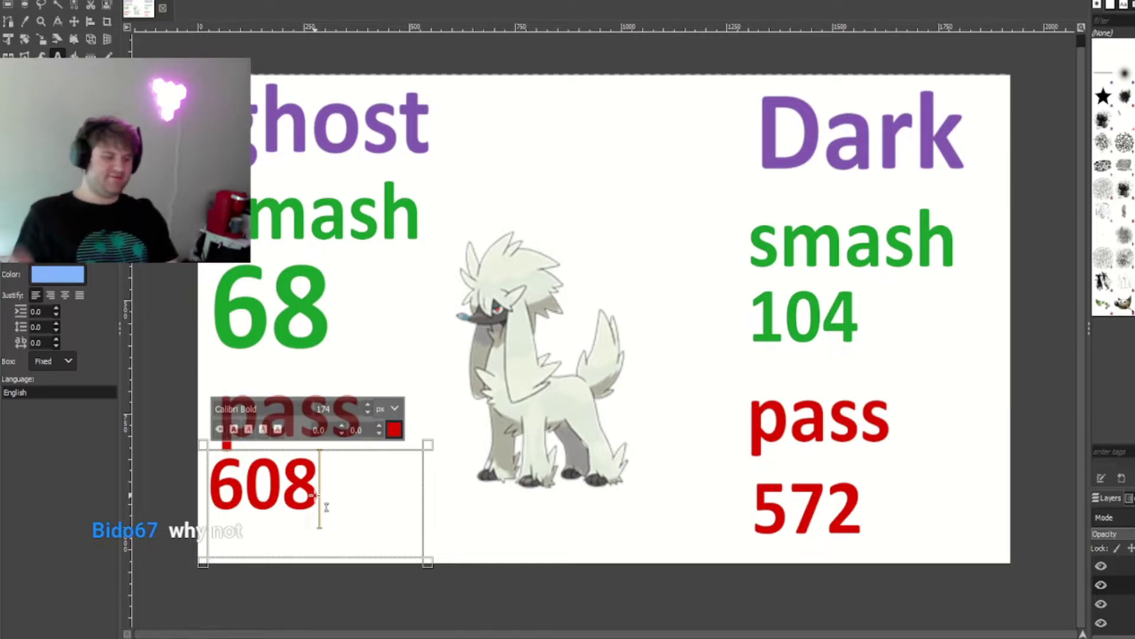
Step: Replace the Furfrou picture with the pasted Espurr picture, scaled up to 688 px between the columns on its own layer
key(Delete)
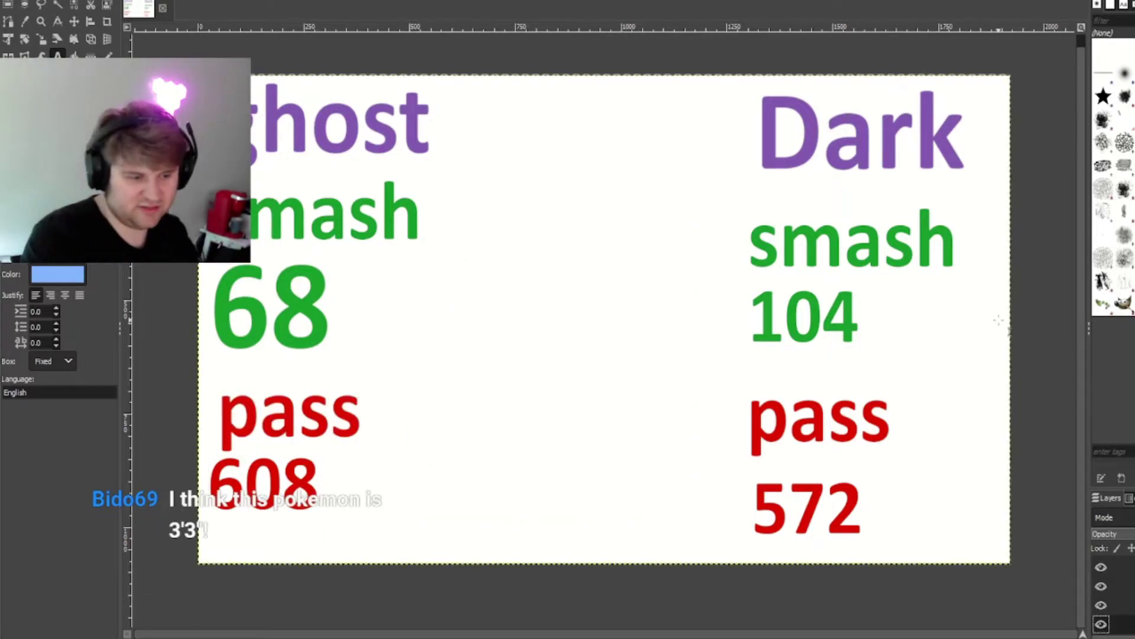
key(ctrl+v)
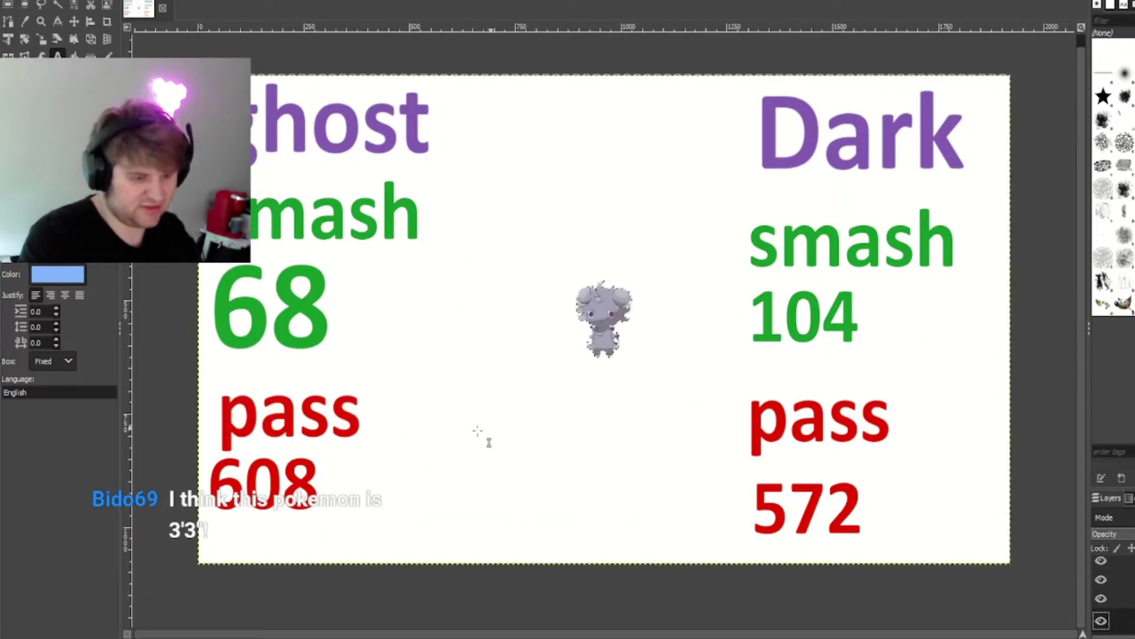
click(42, 39)
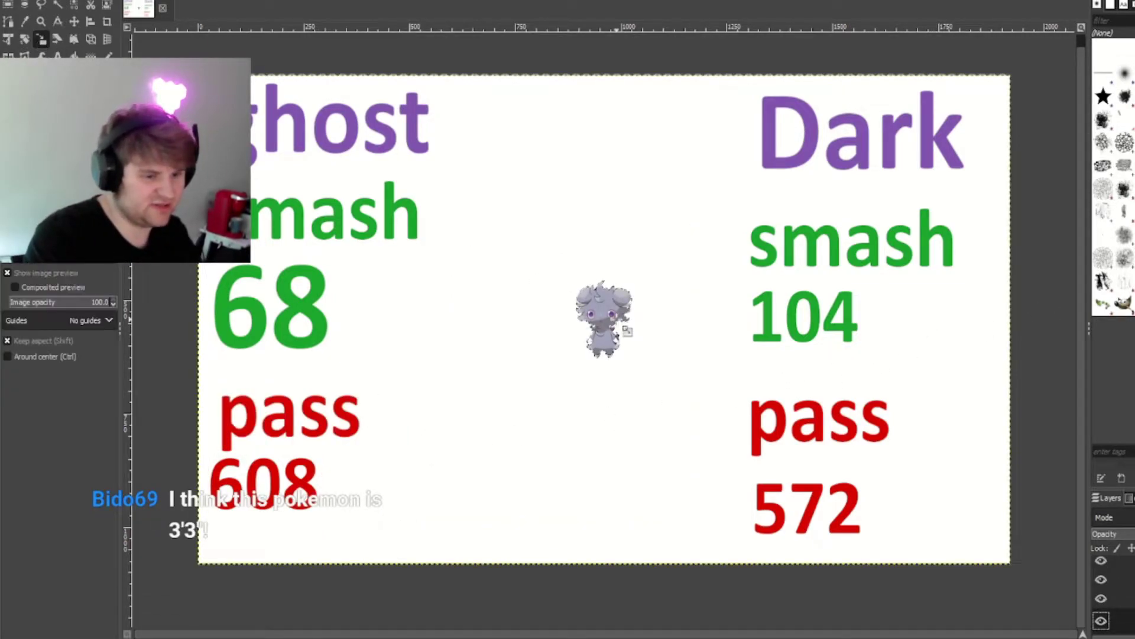
click(616, 325)
drag(558, 358, 427, 456)
drag(625, 298, 712, 259)
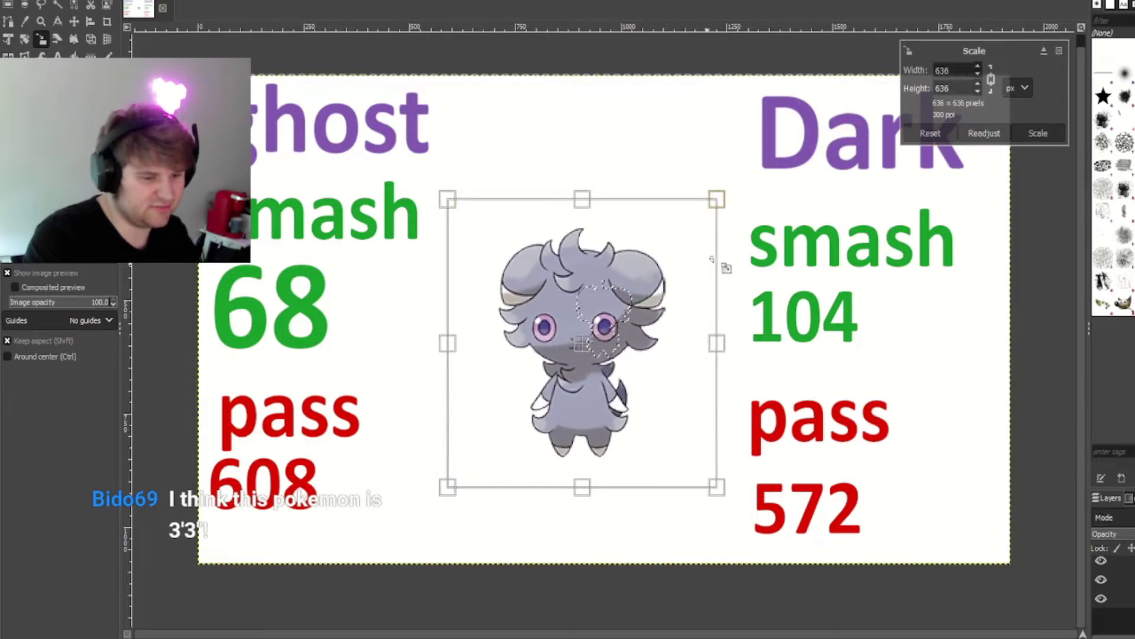
click(1032, 134)
key(ctrl+shift+n)
Step: Set the Dark column's pass count to 573 and the ghost column's to 609 for the Espurr picture
key(t)
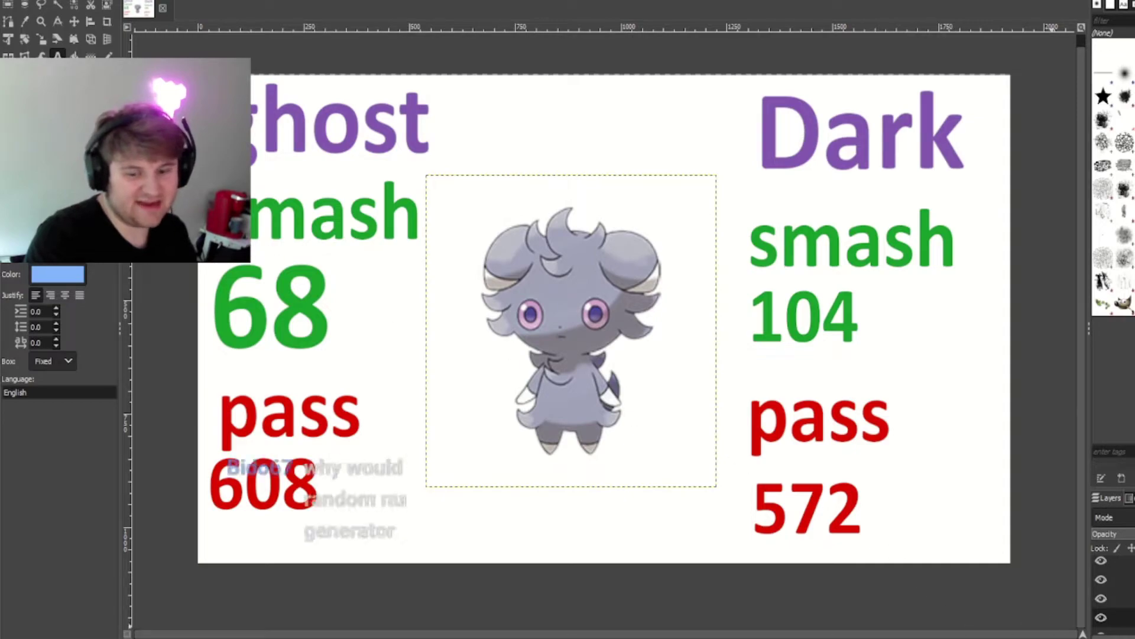
click(871, 536)
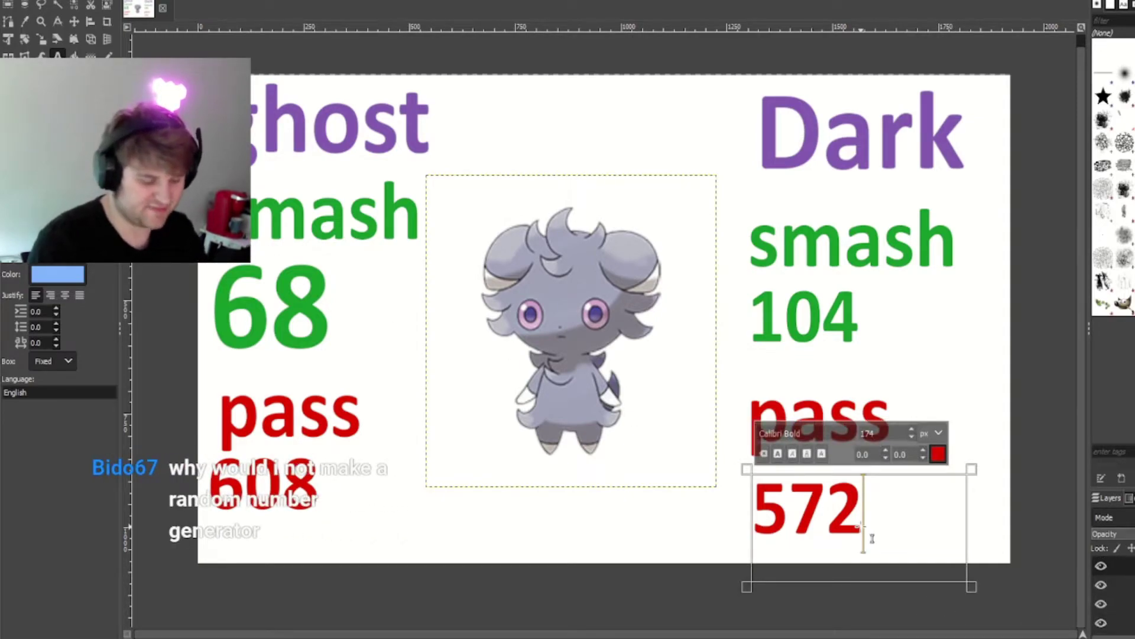
key(BackSpace)
text(3)
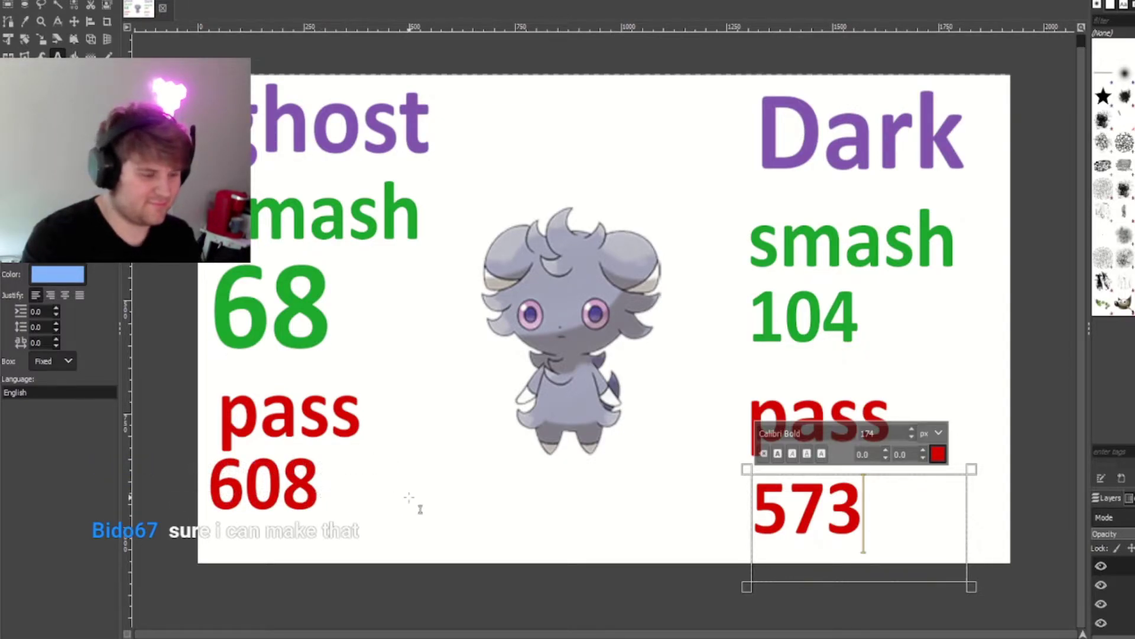
key(Escape)
key(m)
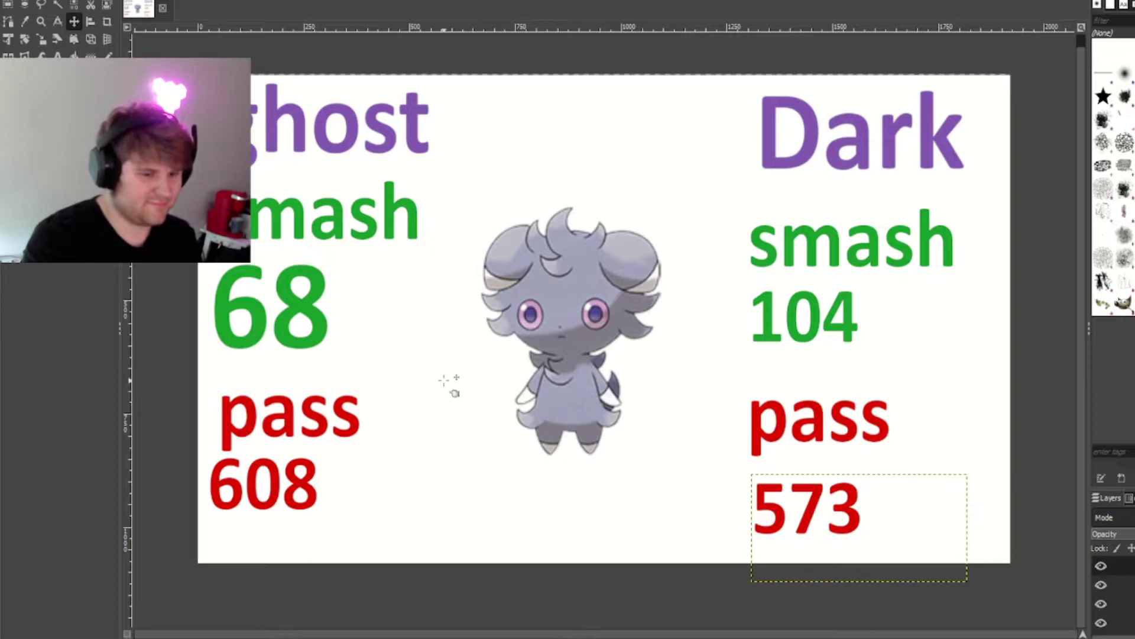
click(1113, 624)
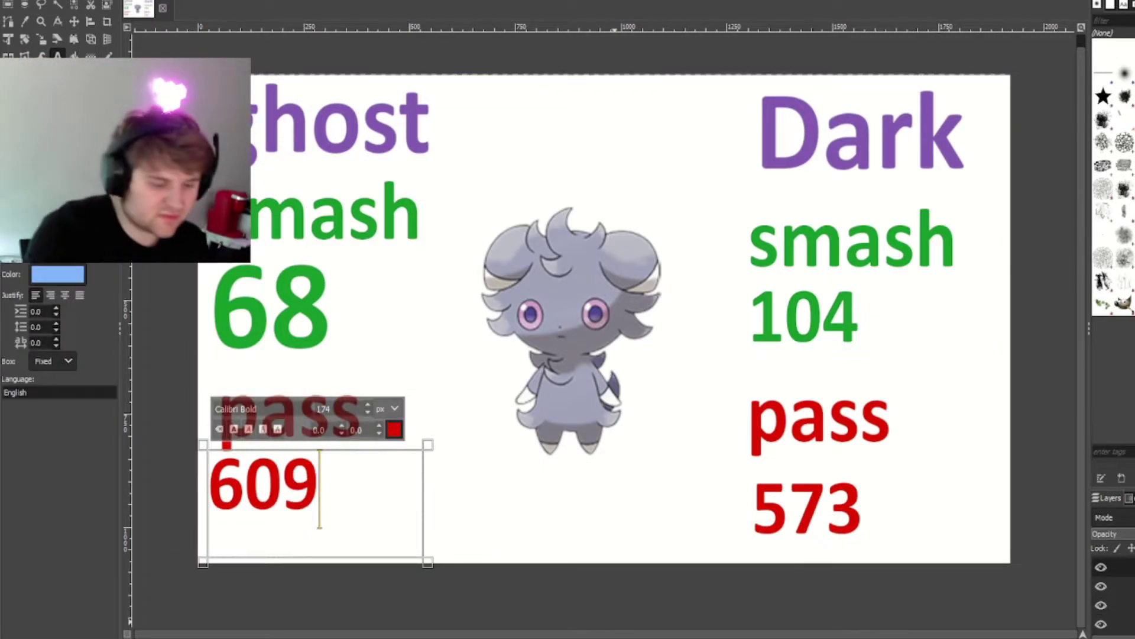
Step: Replace the Espurr picture with the pasted white Meowstic picture, scaled up to about 507 px between the columns on its own layer
click(1112, 605)
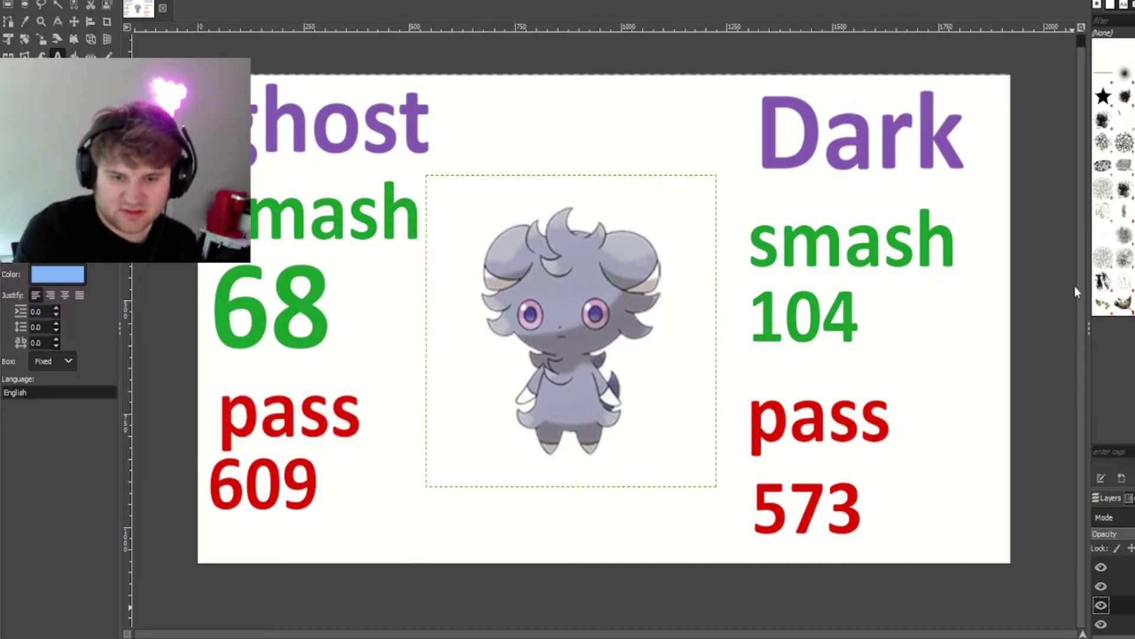
key(Delete)
key(ctrl+v)
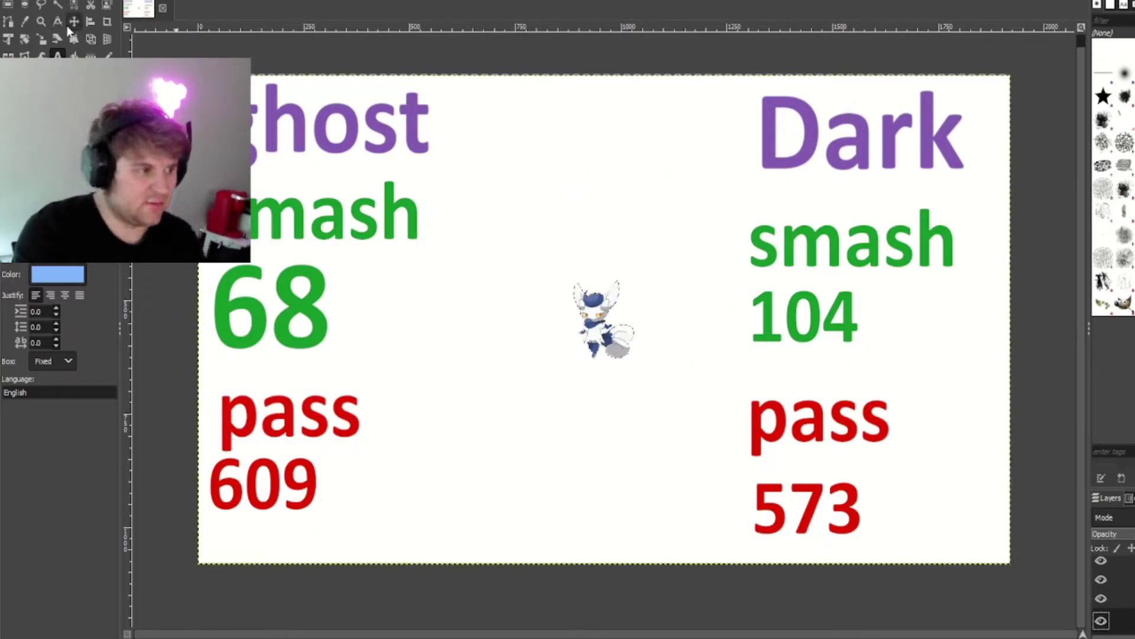
click(41, 39)
click(602, 359)
drag(653, 371, 706, 427)
drag(706, 269, 745, 228)
drag(557, 226, 544, 193)
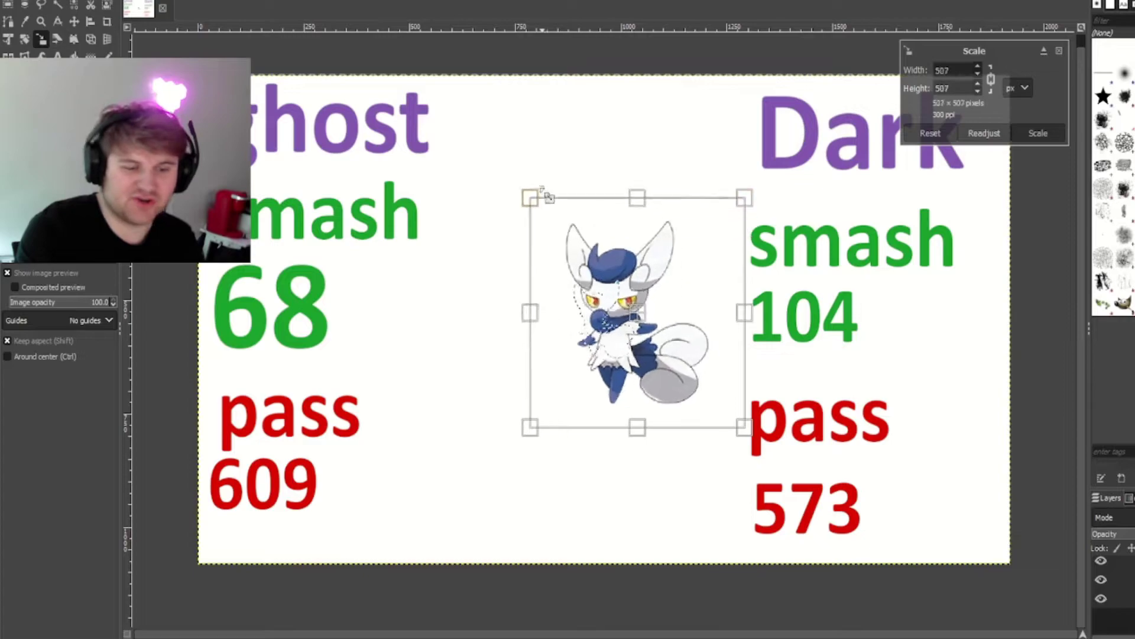
key(Return)
key(ctrl+shift+n)
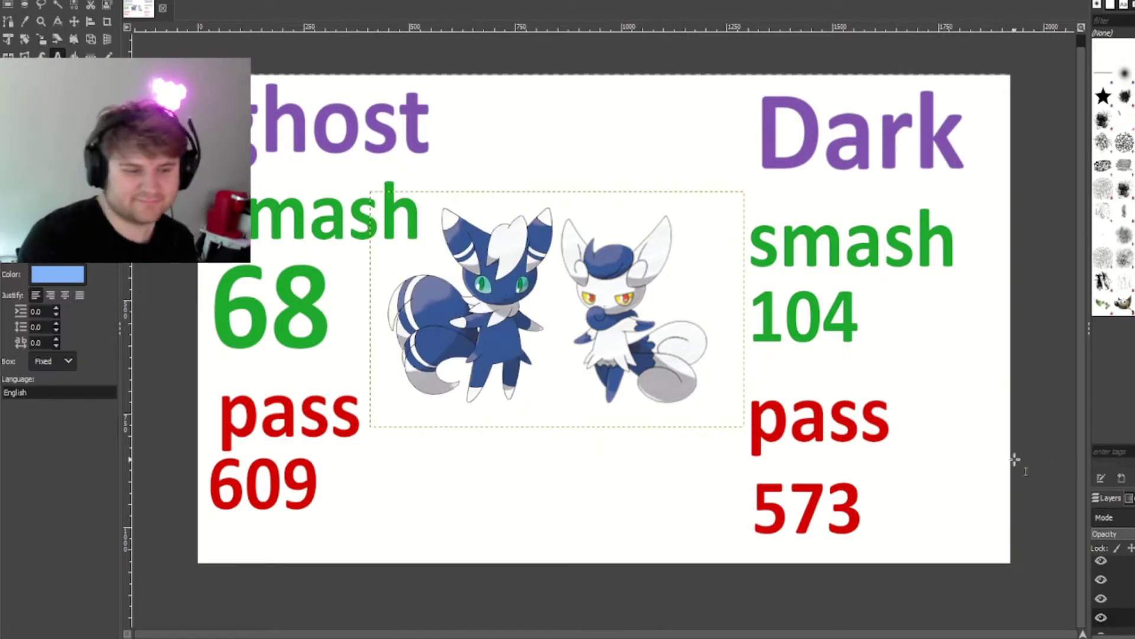
Step: Set the Dark column's pass count to 574 for the Meowstic pictures
click(869, 521)
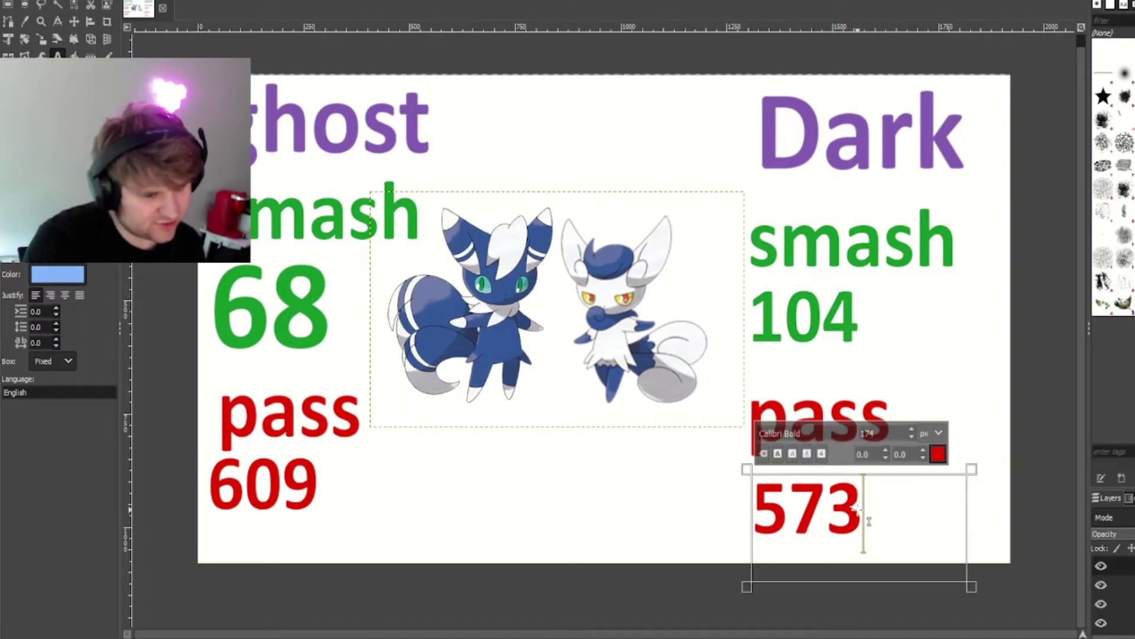
key(BackSpace)
text(4)
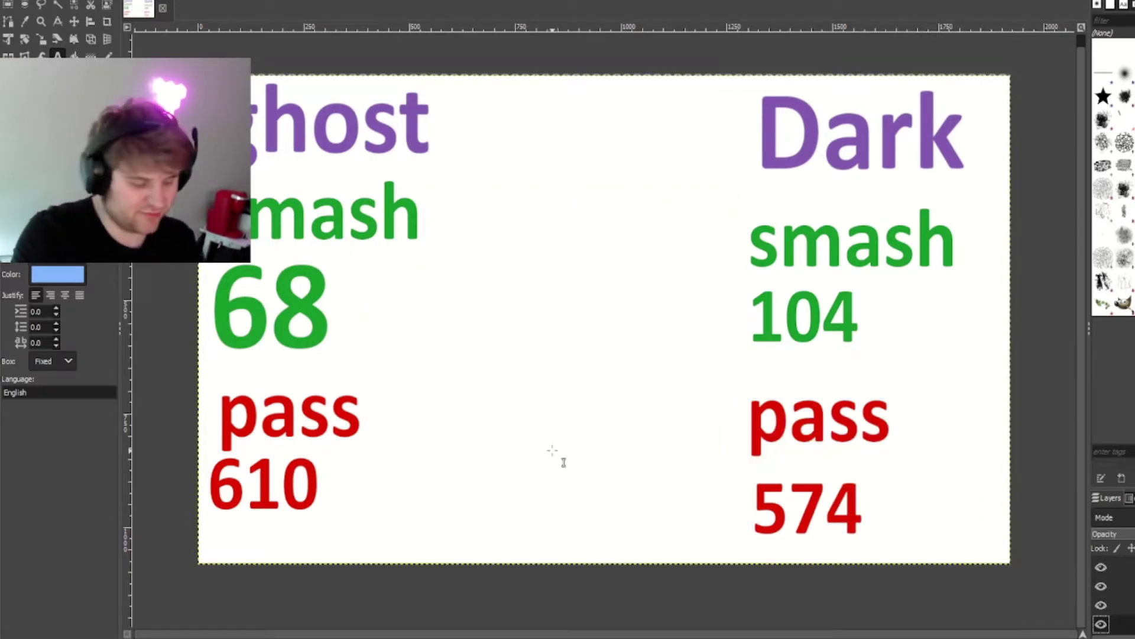
Step: Paste the Honedge picture, scale it up to 648 px between the columns and put it on its own layer
key(ctrl+v)
click(41, 39)
drag(591, 340, 730, 244)
click(1036, 131)
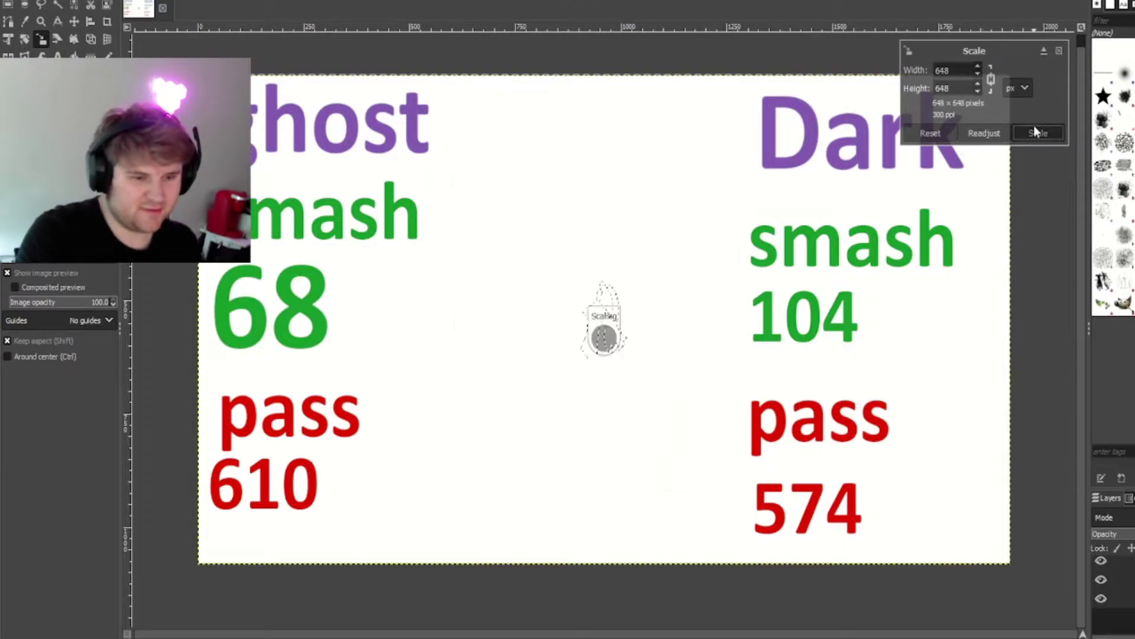
click(1100, 637)
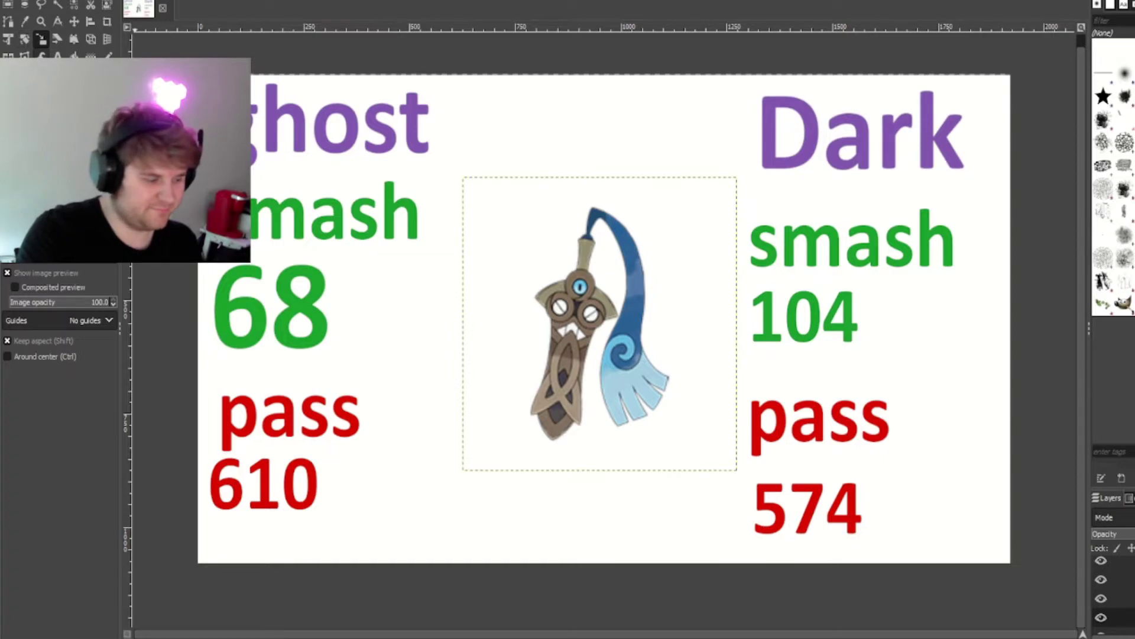
Step: Set the ghost column's pass count to 611 and the Dark column's to 575 for the Honedge picture
click(58, 55)
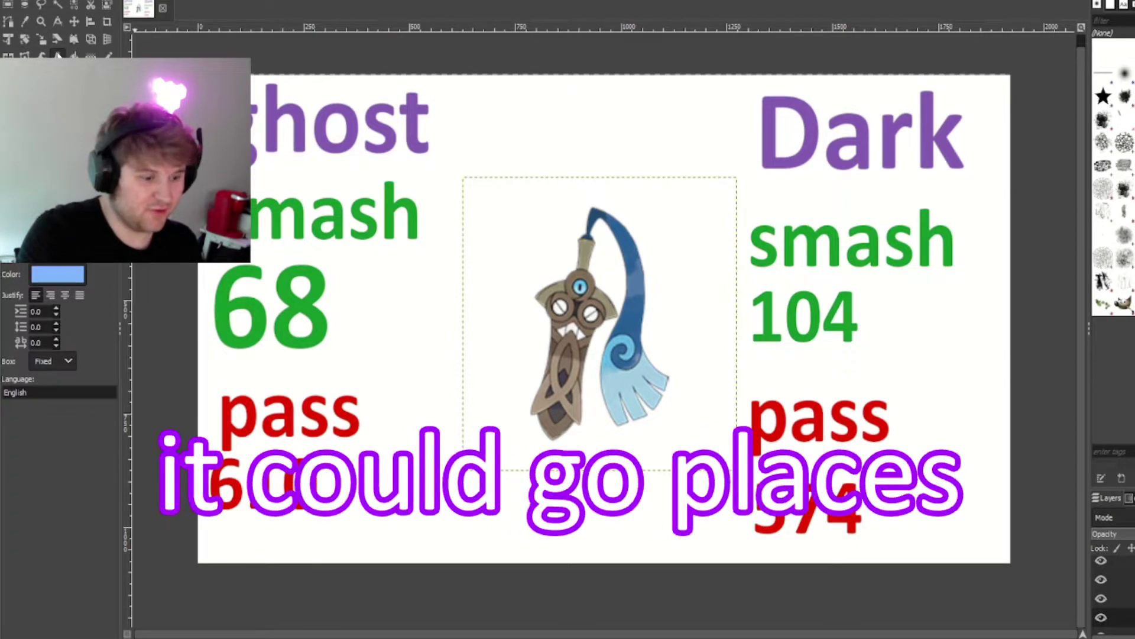
click(329, 491)
key(BackSpace)
text(1)
click(864, 522)
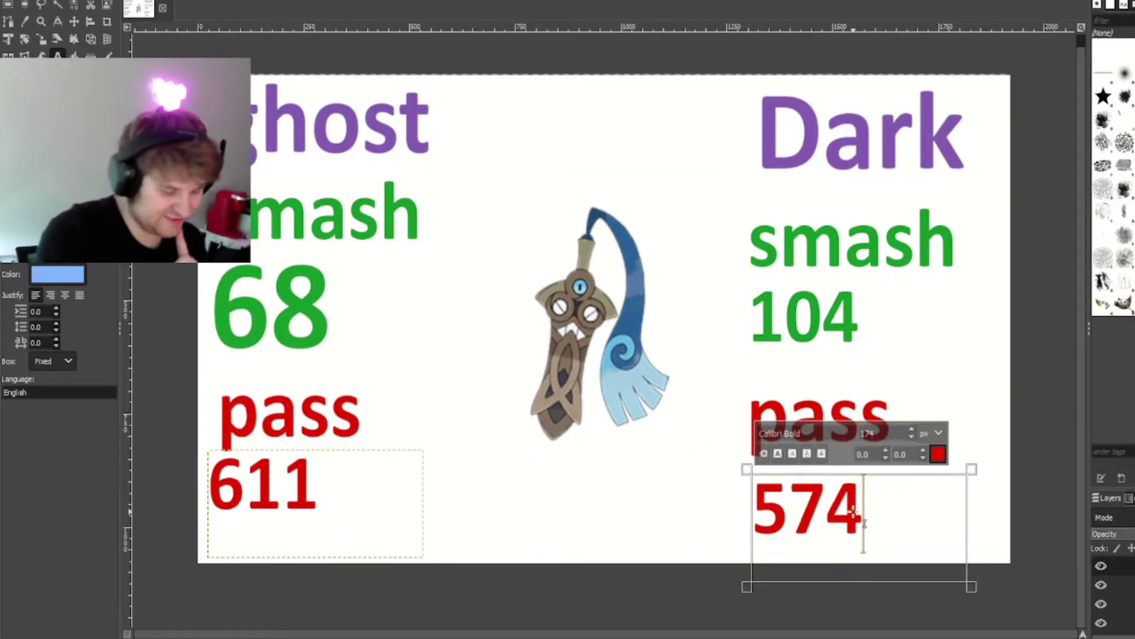
key(BackSpace)
text(5)
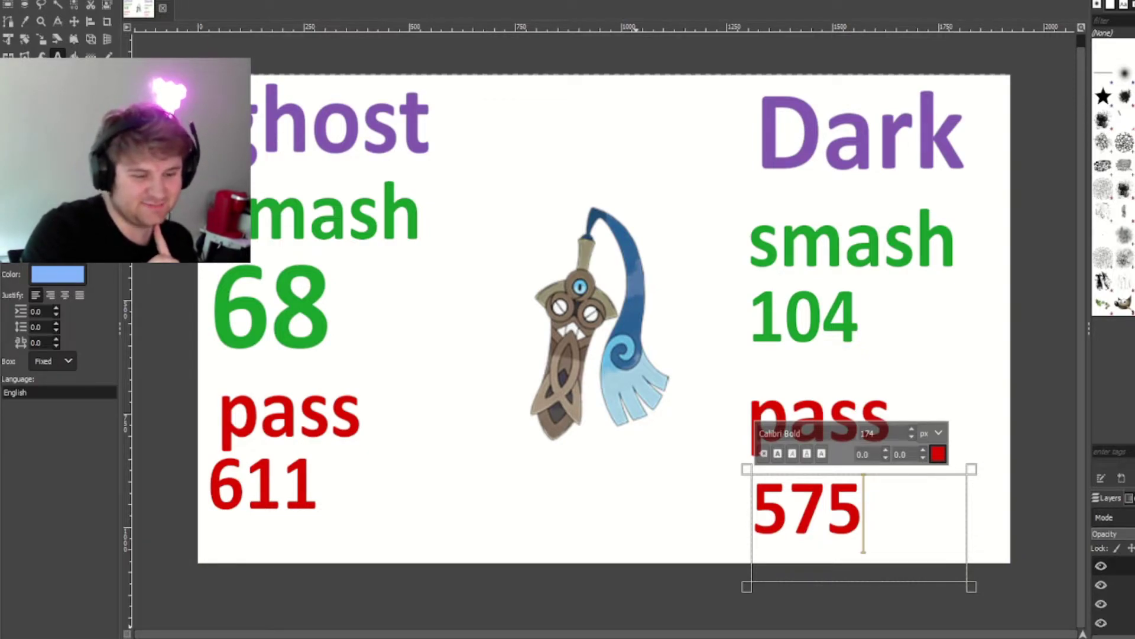
Step: Delete the Honedge picture and paste the Doublade picture in its place
click(1127, 623)
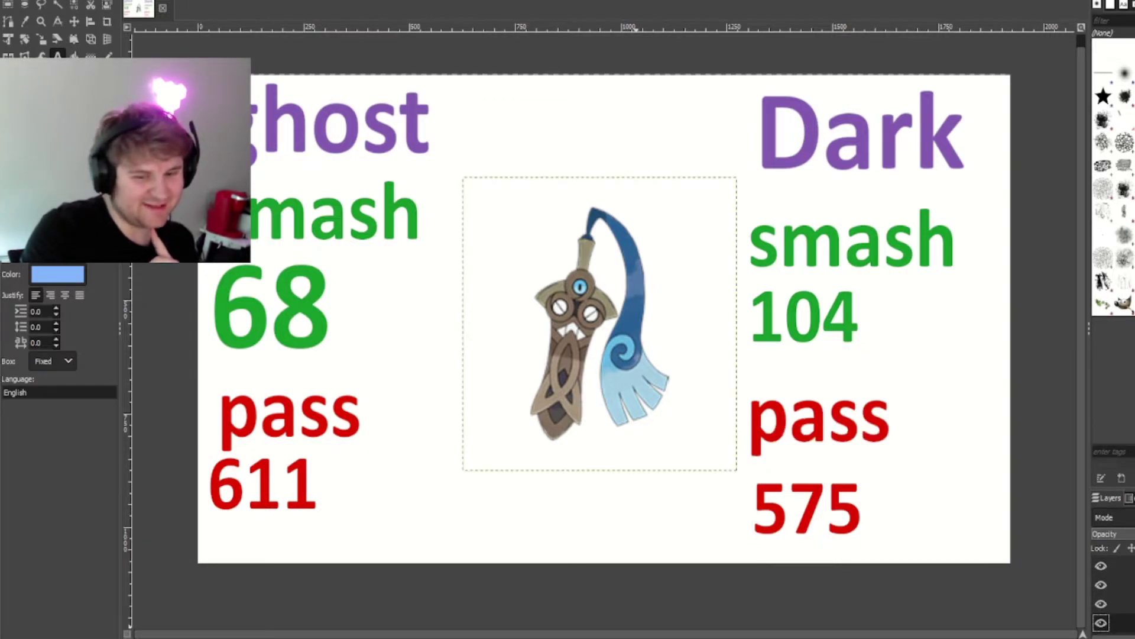
key(Delete)
key(ctrl+v)
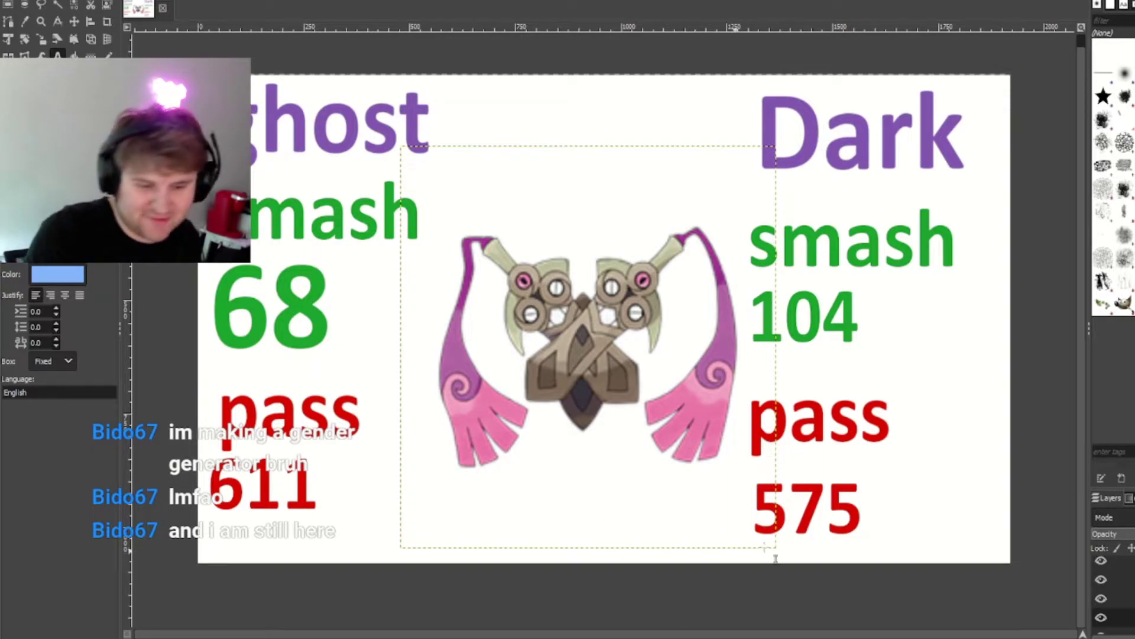
Step: Set the Dark column's pass count to 576 for the Doublade picture
click(870, 534)
key(BackSpace)
text(6)
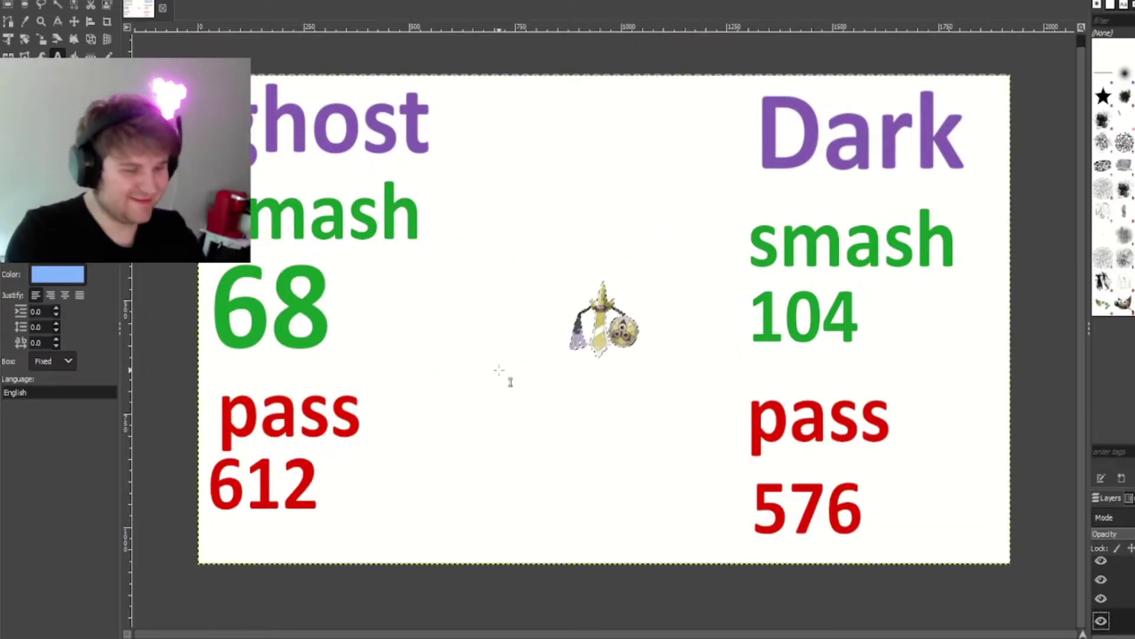
Step: Scale the pasted Aegislash picture up to 936 px between the columns and put it on its own layer
key(shift+s)
click(597, 328)
drag(560, 367, 441, 500)
drag(651, 271, 722, 198)
drag(706, 462, 736, 494)
drag(498, 290, 438, 224)
drag(476, 463, 441, 499)
drag(666, 492, 681, 508)
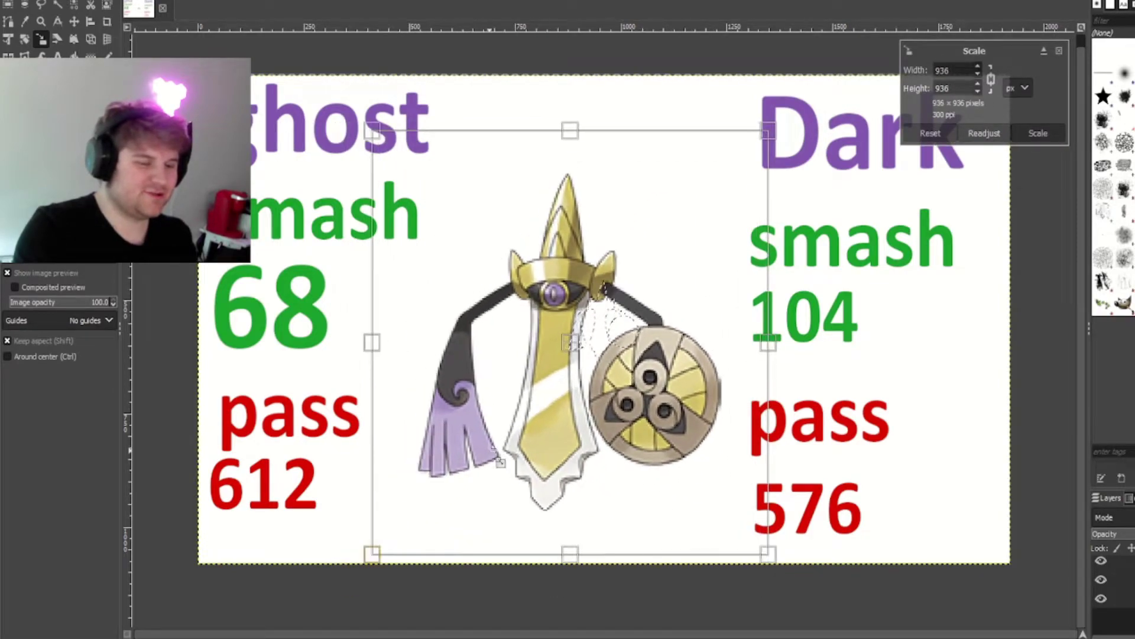
click(1038, 133)
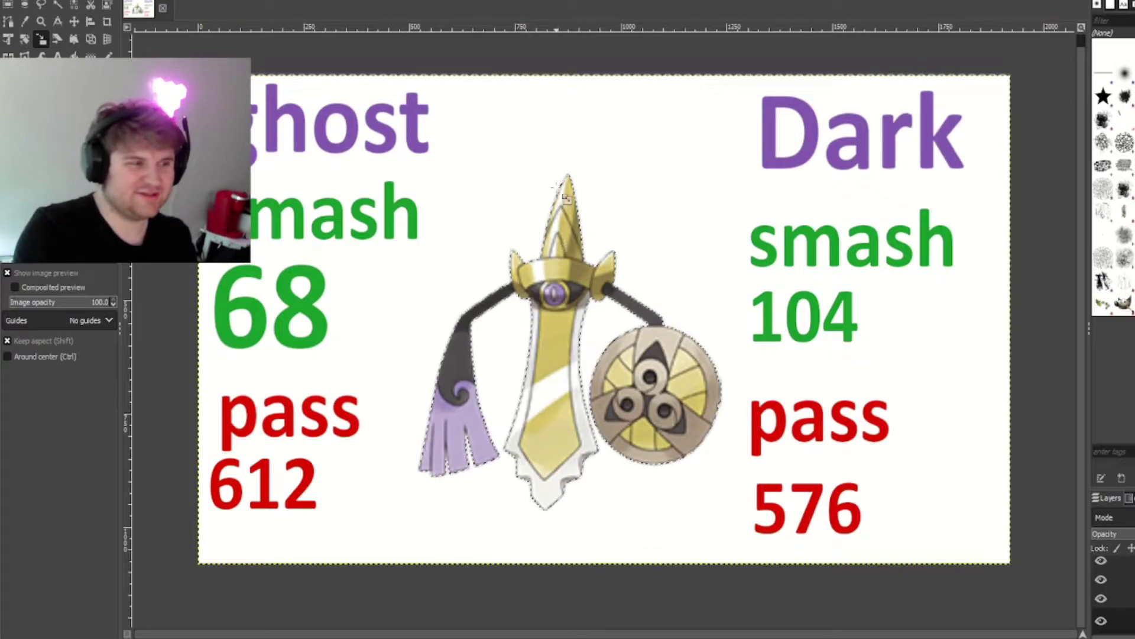
click(57, 55)
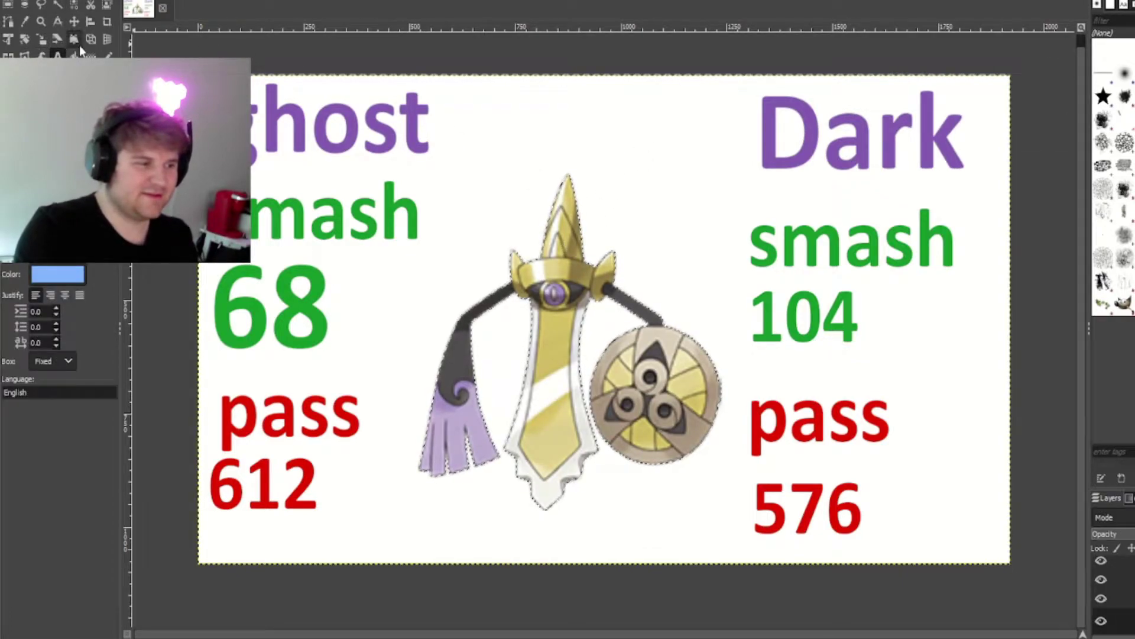
click(41, 40)
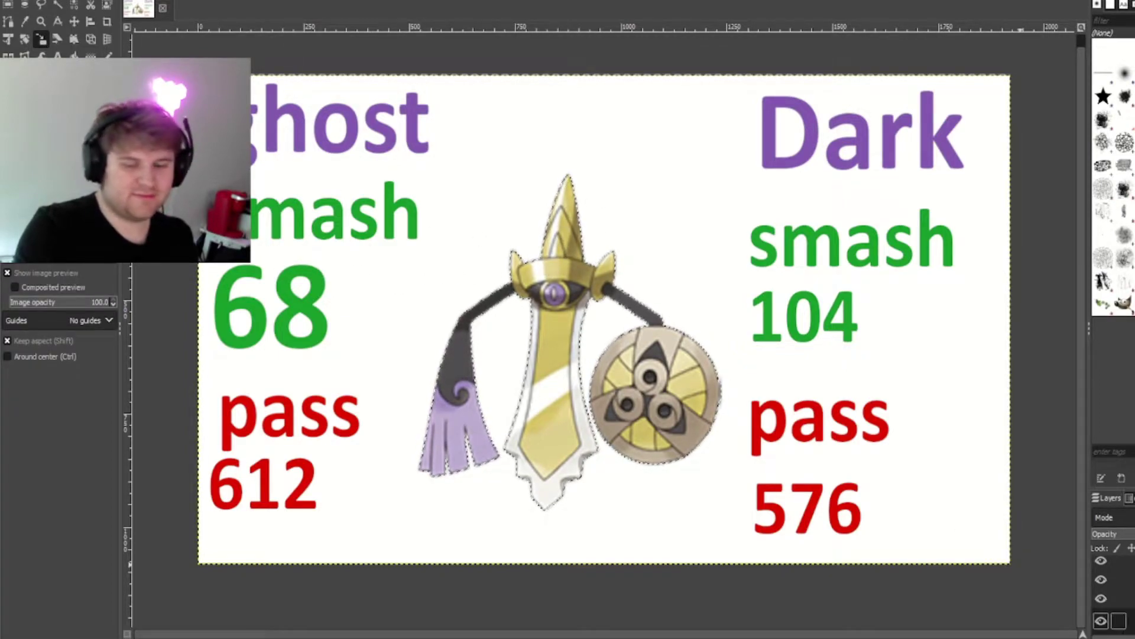
click(1104, 638)
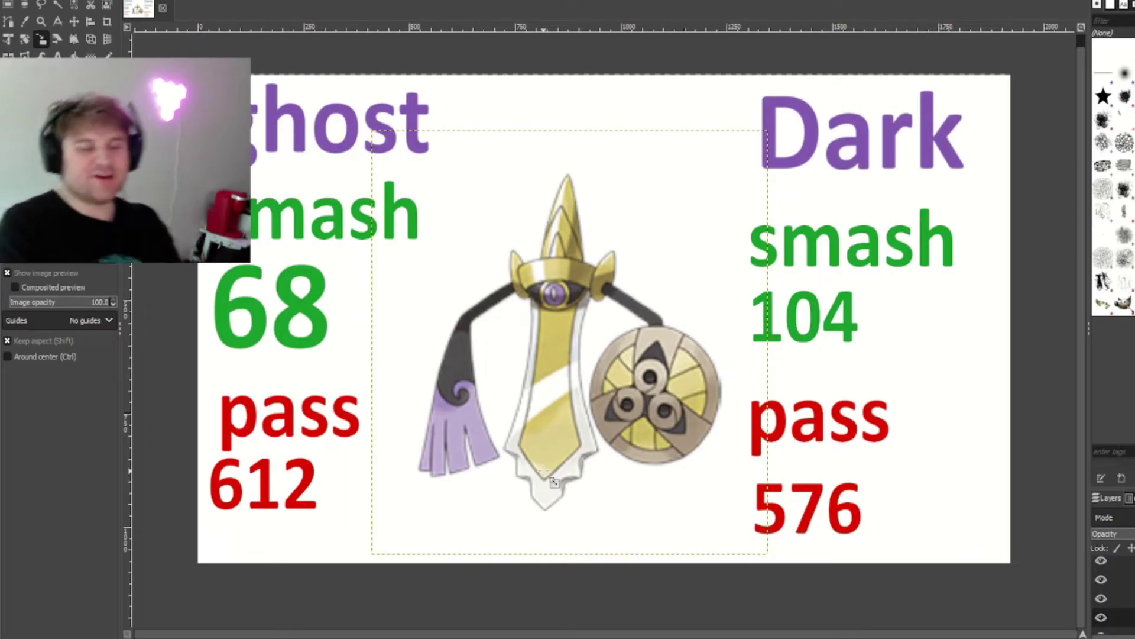
Step: Set the Dark column's pass count to 577 and the ghost column's to 613 for the Aegislash picture
key(t)
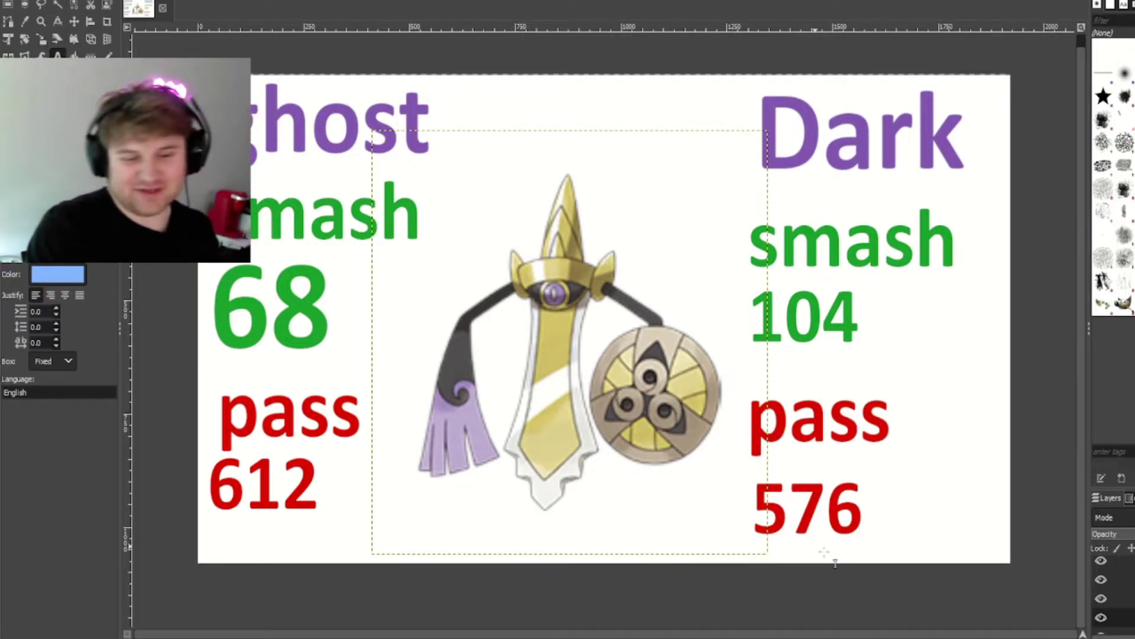
click(869, 536)
key(BackSpace)
text(7)
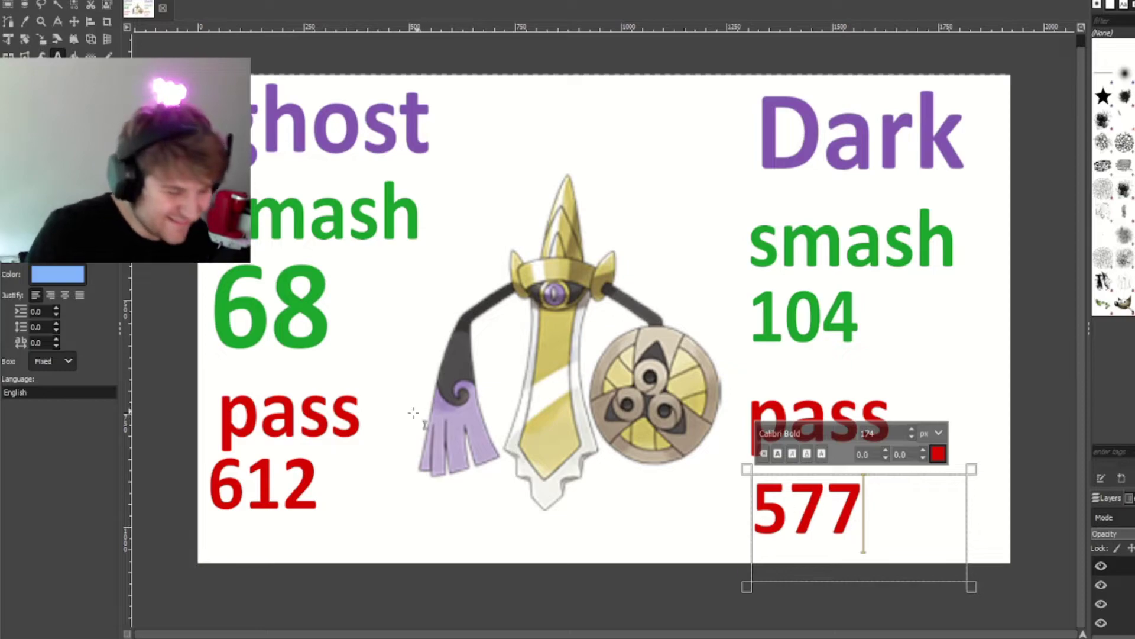
click(325, 494)
key(BackSpace)
text(3)
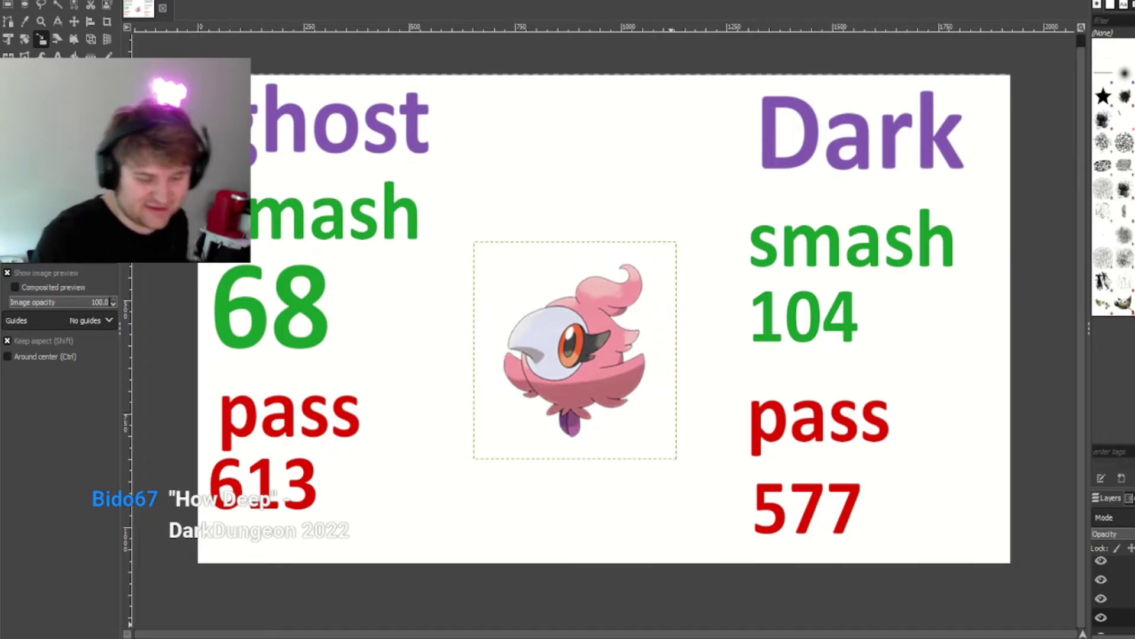
Step: Apply the 762 px scaling to the Aromatisse picture and select it with the Move tool
key(t)
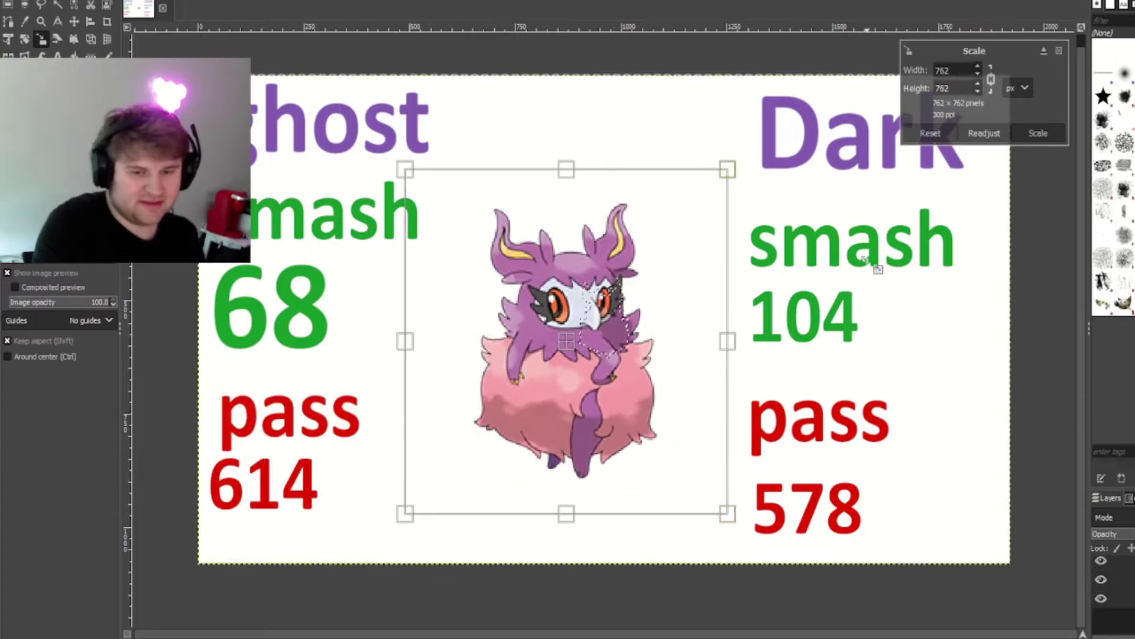
click(1020, 133)
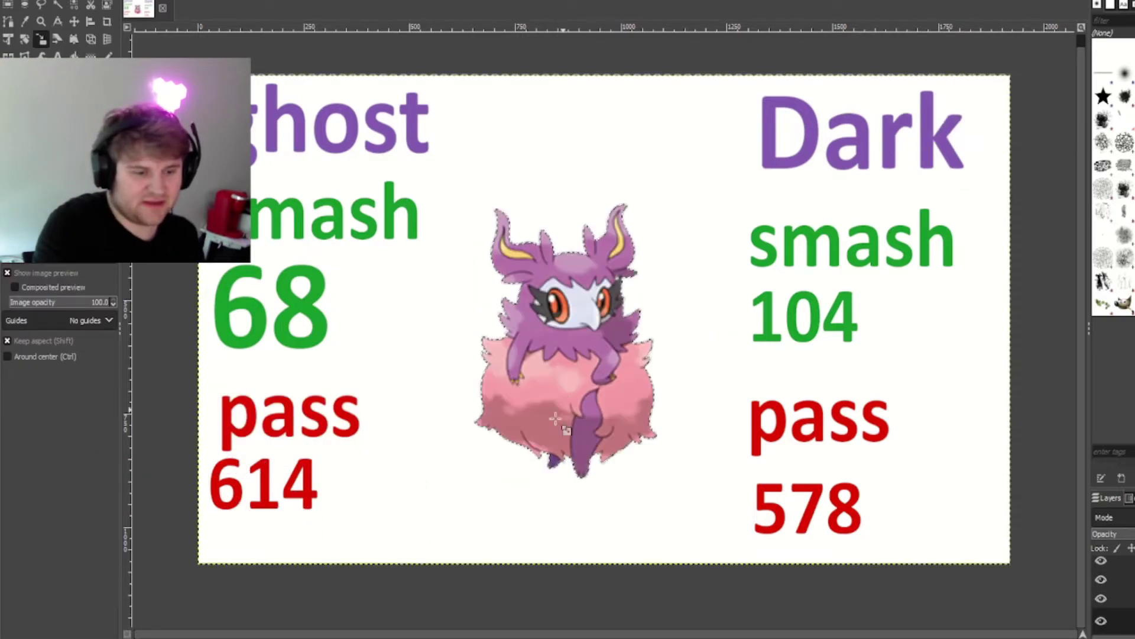
click(74, 21)
click(566, 355)
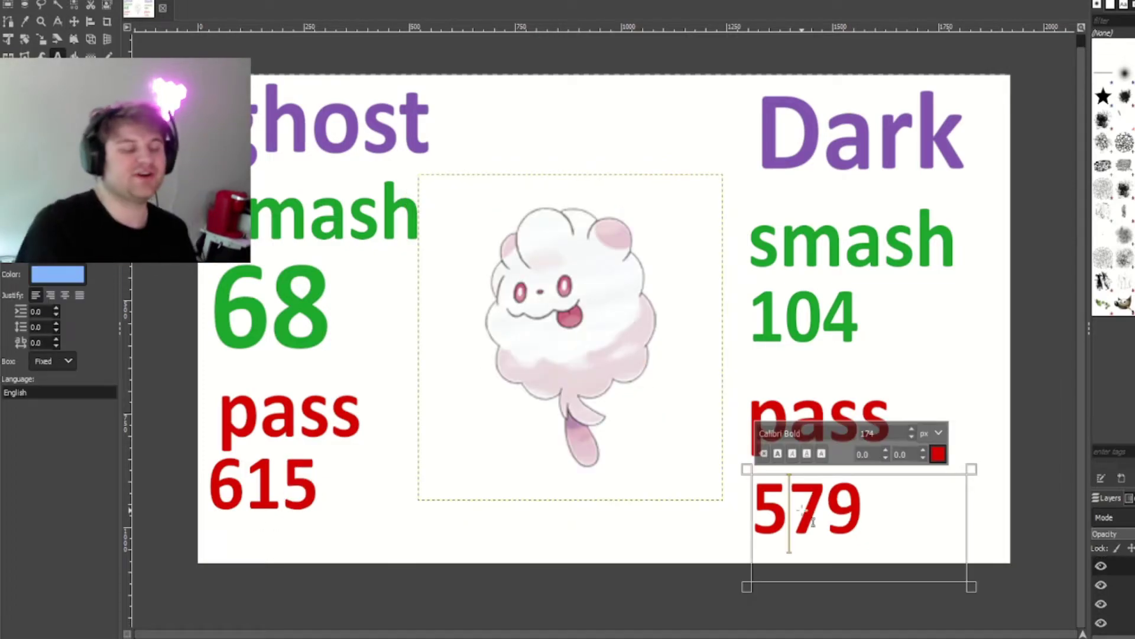
Step: Set the Dark column's pass count to 580 for the Swirlix picture
text(8)
key(Right)
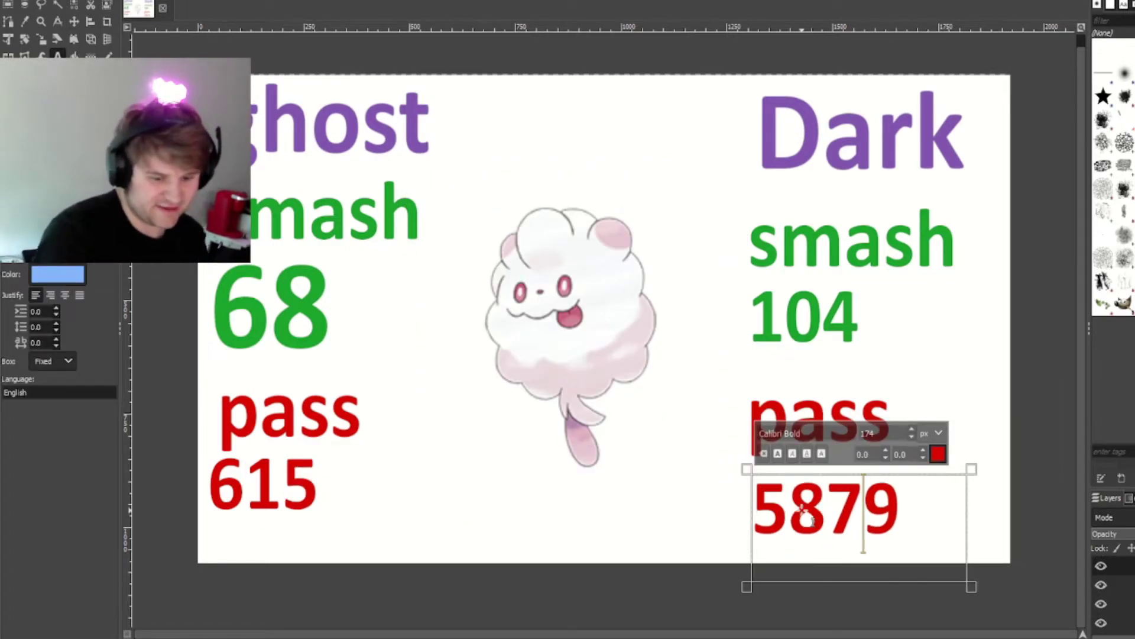
key(BackSpace)
key(Right)
key(BackSpace)
text(0)
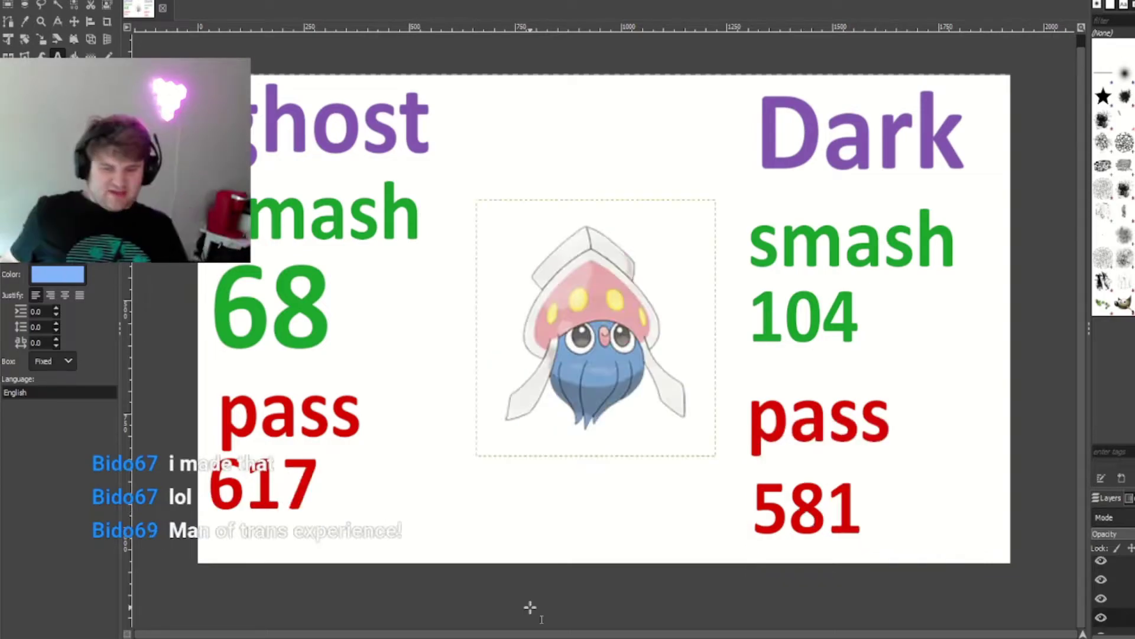
Step: Set the Dark column's pass count to 582 and the ghost column's to 618 for the Inkay picture
click(856, 528)
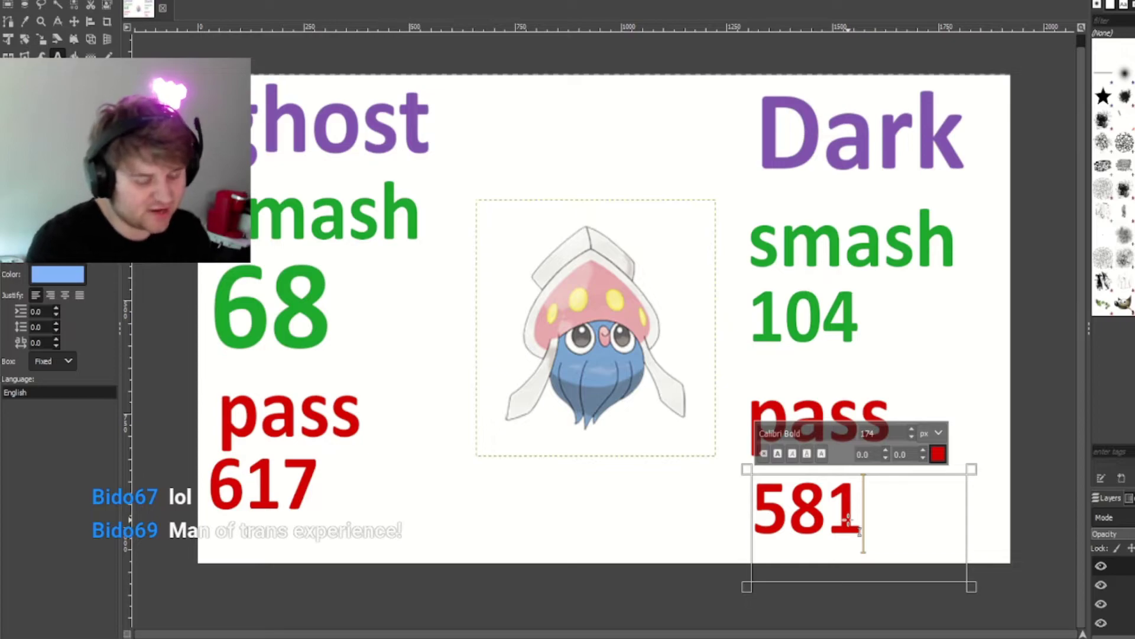
key(BackSpace)
text(2)
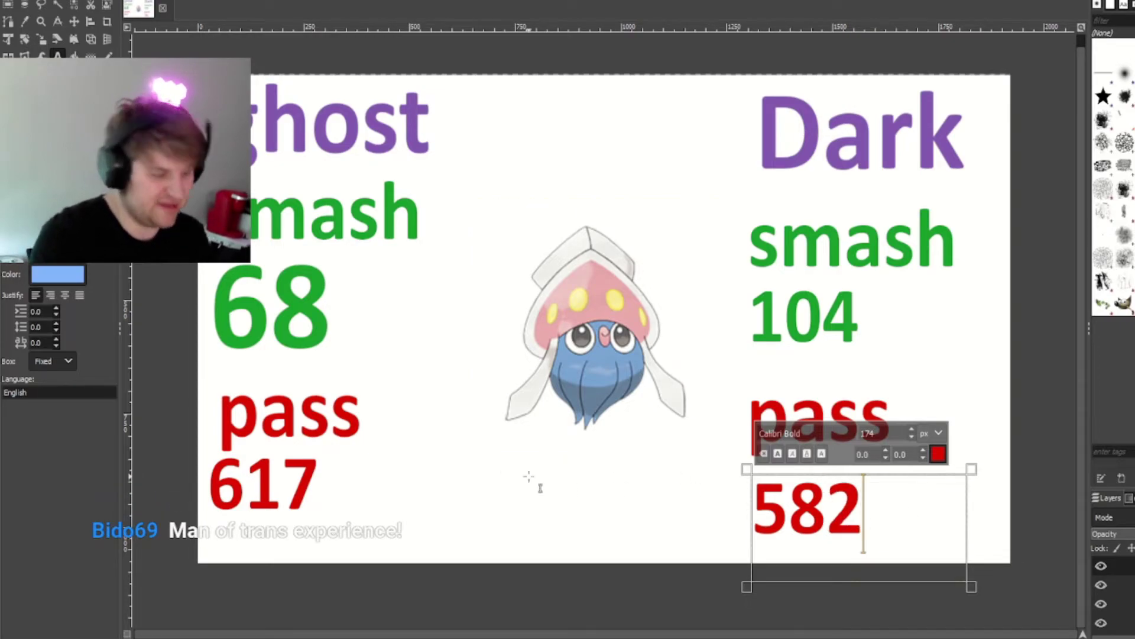
click(330, 484)
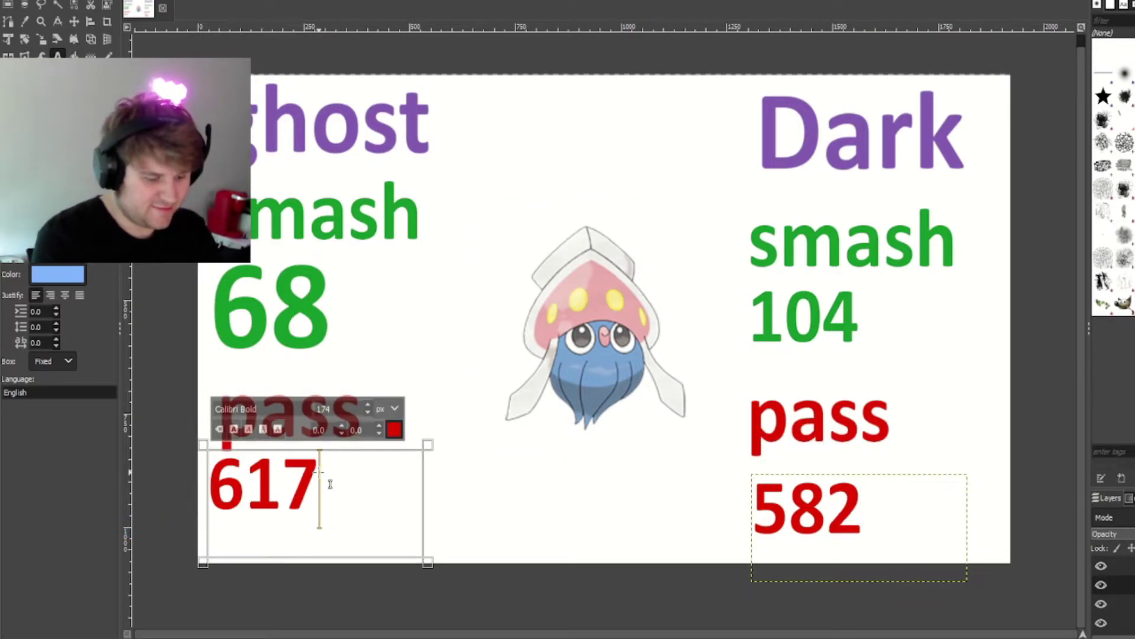
key(BackSpace)
text(8)
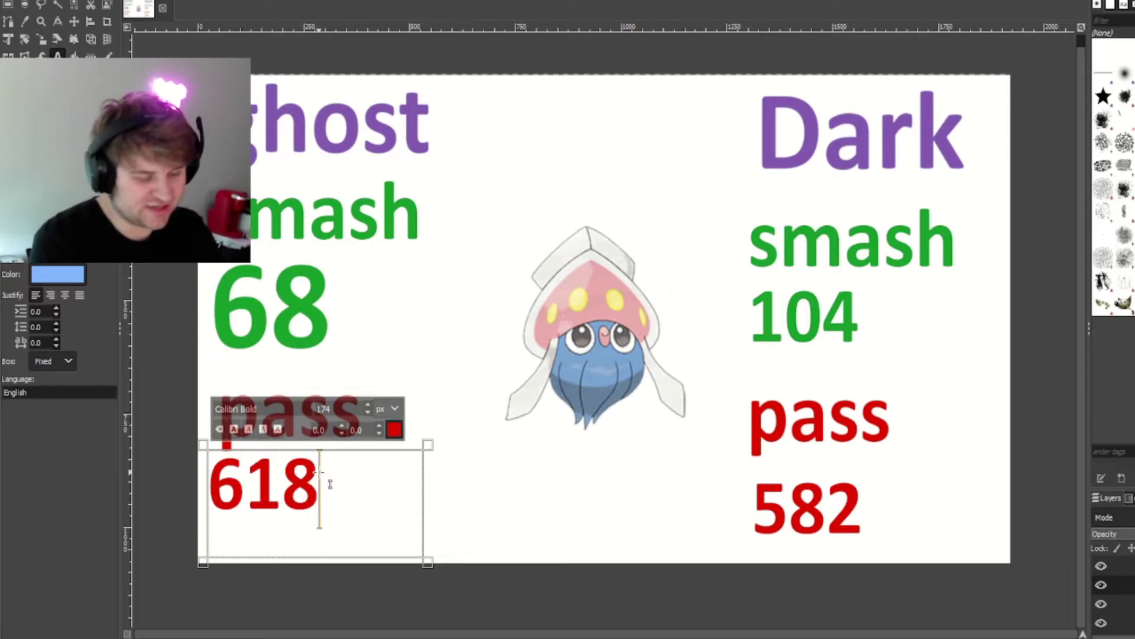
Step: Replace the Inkay picture with the pasted Malamar picture, enlarge it and move it slightly upward between the columns
click(1130, 623)
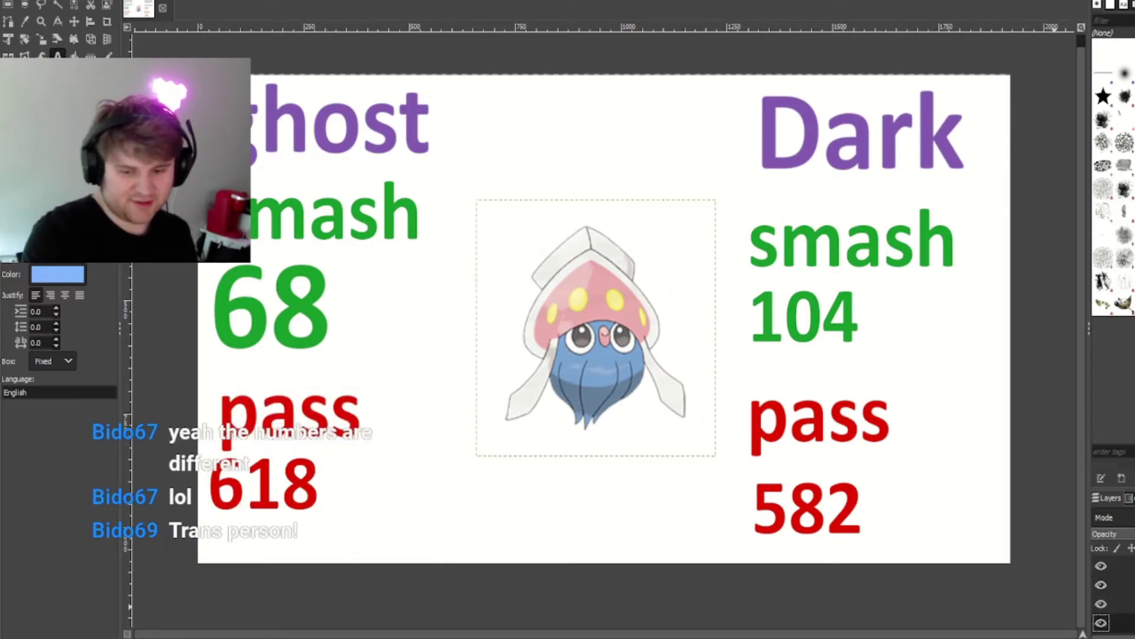
click(1096, 307)
key(ctrl+v)
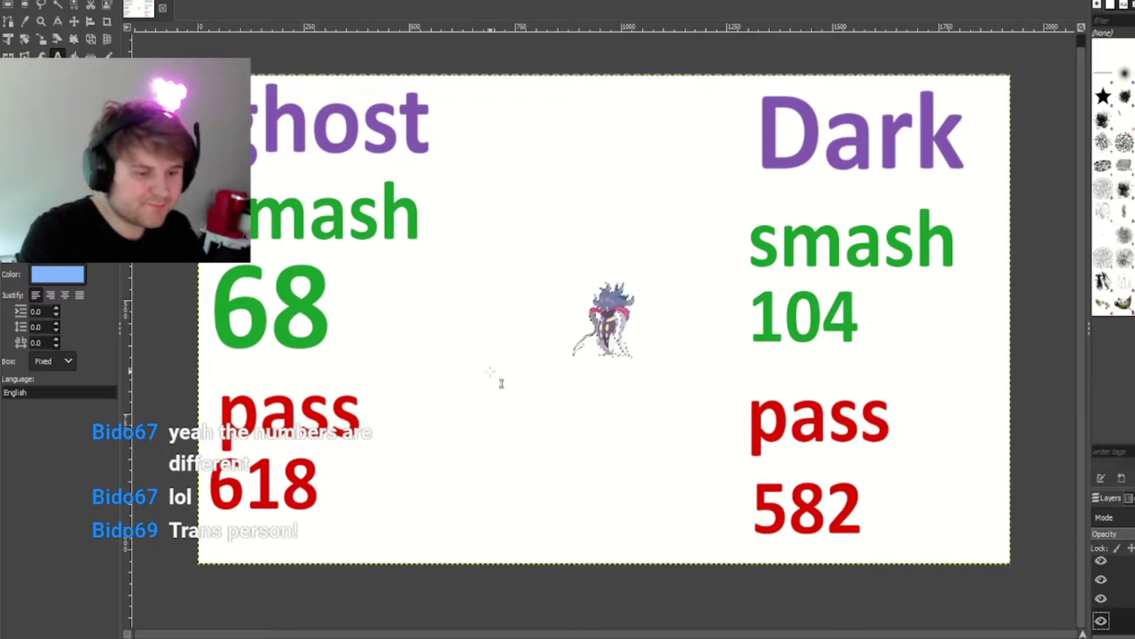
click(596, 331)
drag(559, 368, 453, 483)
drag(650, 482, 702, 537)
drag(702, 270, 750, 218)
drag(453, 217, 439, 204)
click(1038, 133)
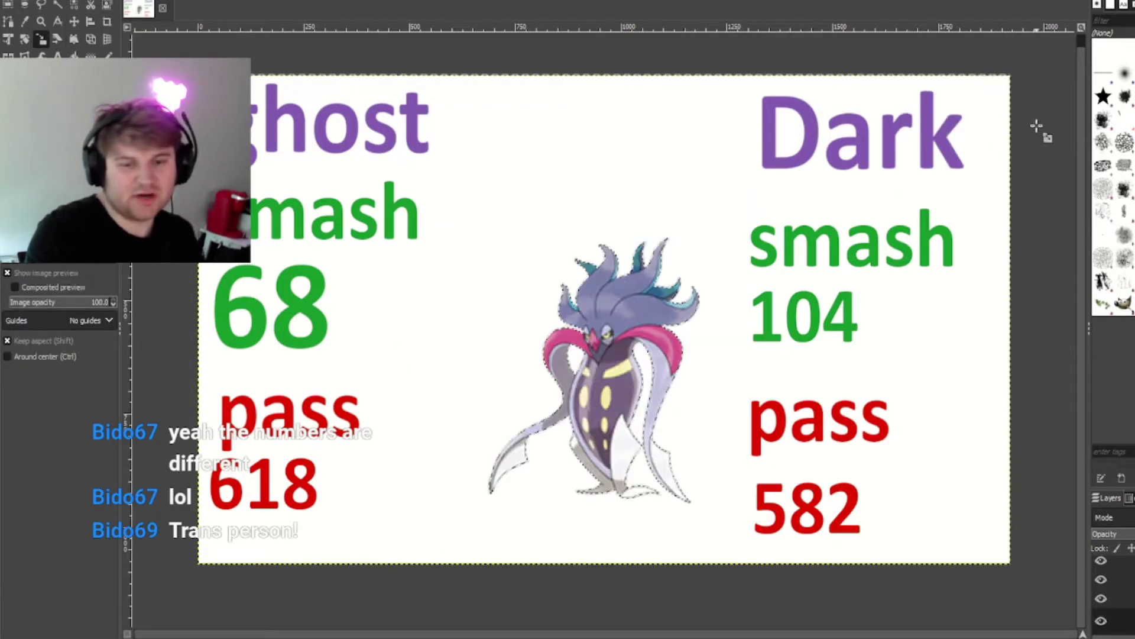
click(74, 21)
drag(600, 355, 591, 322)
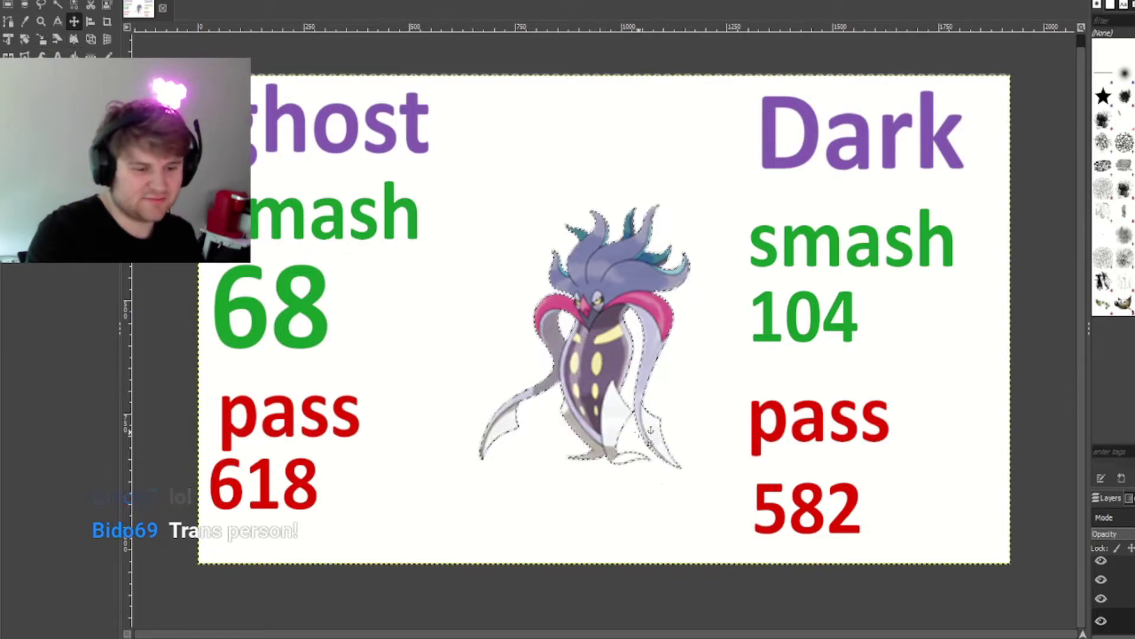
Step: Clear the selection around the enlarged Malamar picture
key(ctrl+shift+a)
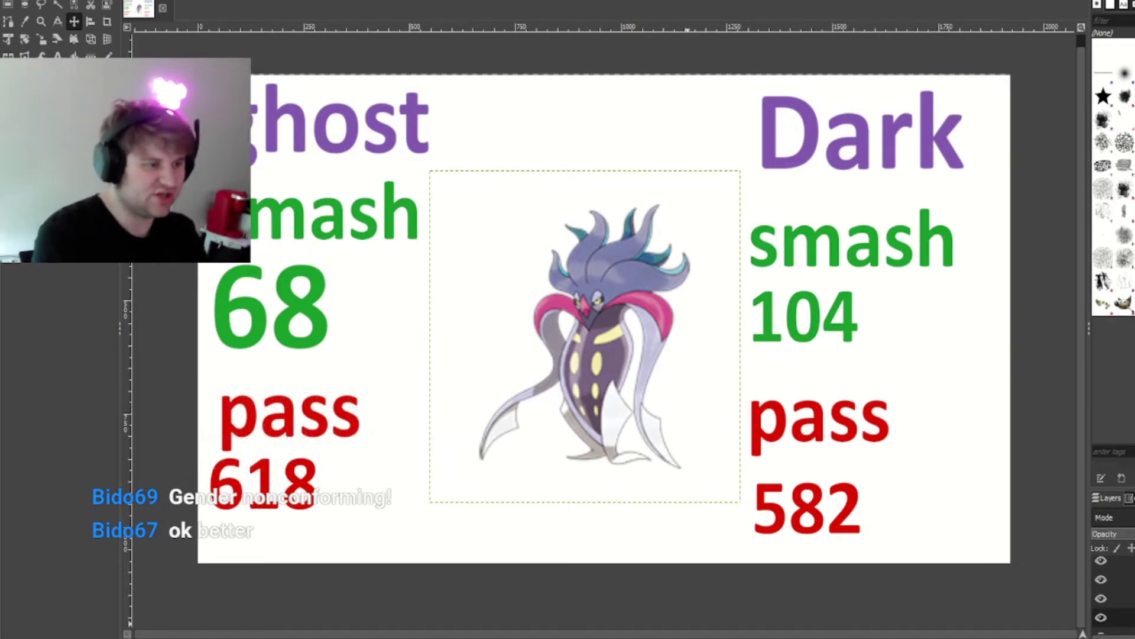
key(ctrl+v)
drag(529, 292, 504, 329)
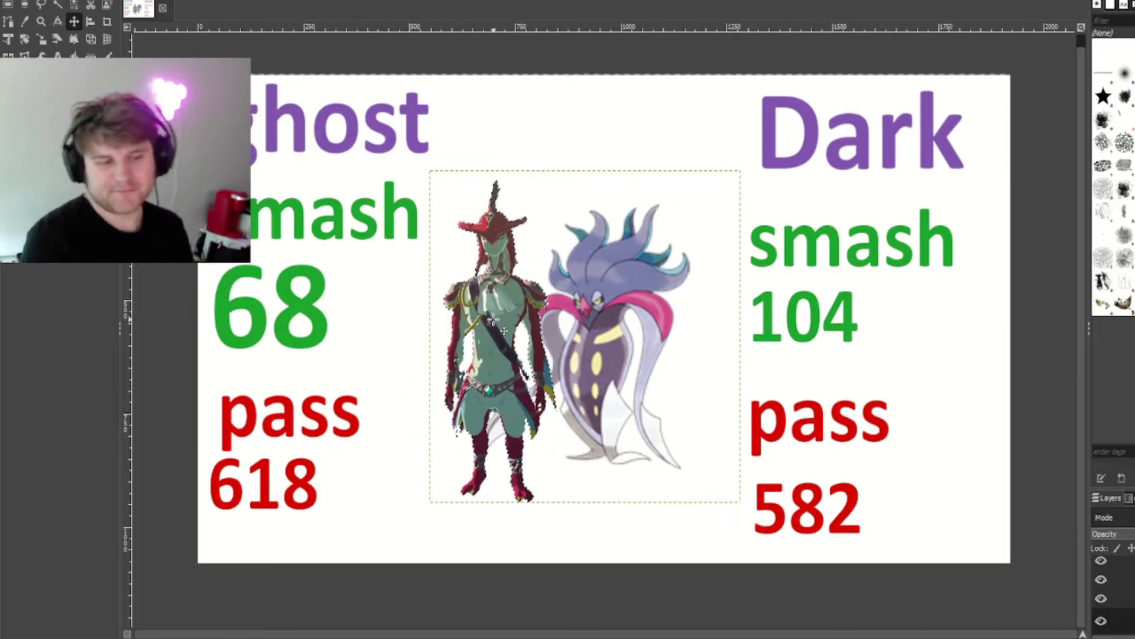
key(ctrl+shift+n)
key(ctrl+z)
key(ctrl+z)
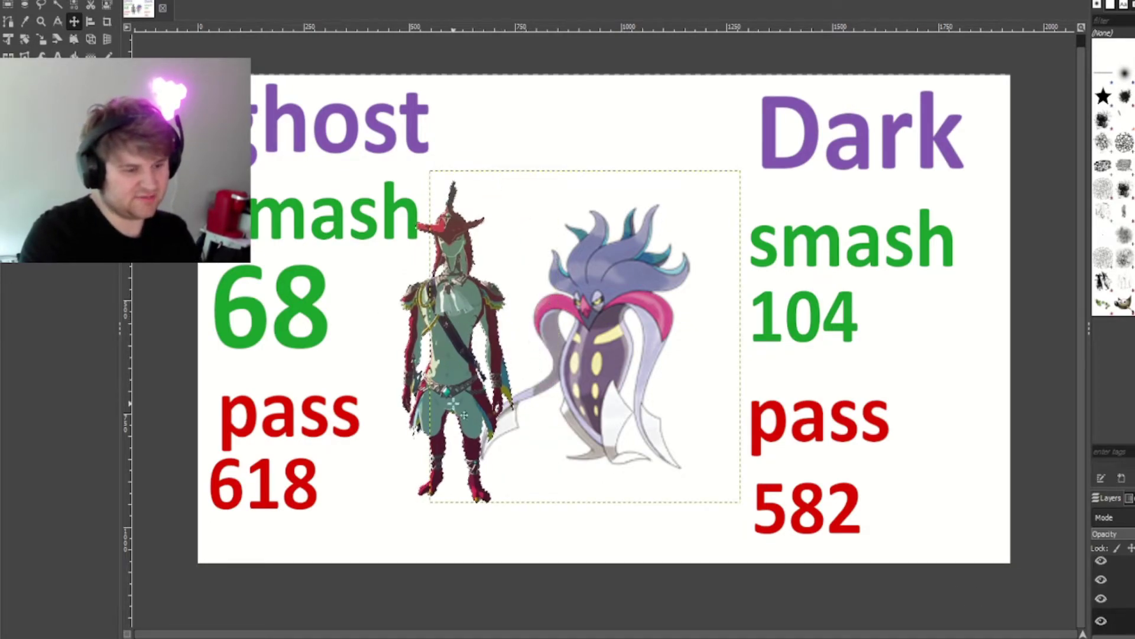
key(ctrl+z)
key(ctrl+z)
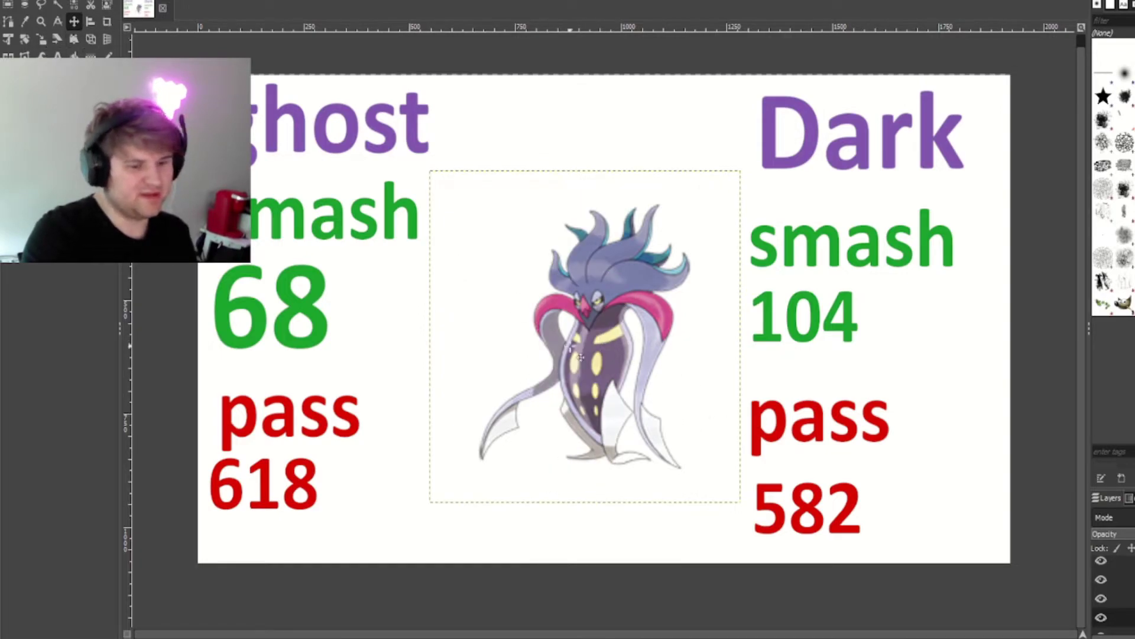
Step: Set the Dark column's pass count to 583 and the ghost column's to 619, and replace Malamar with the pasted Binacle picture
key(t)
click(869, 514)
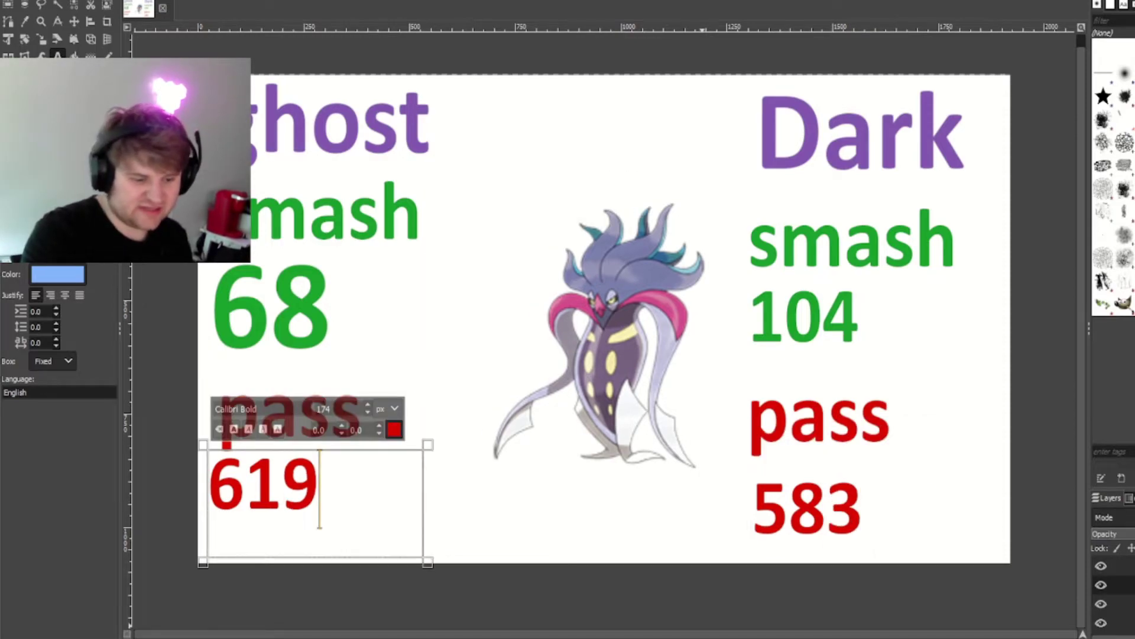
click(1126, 623)
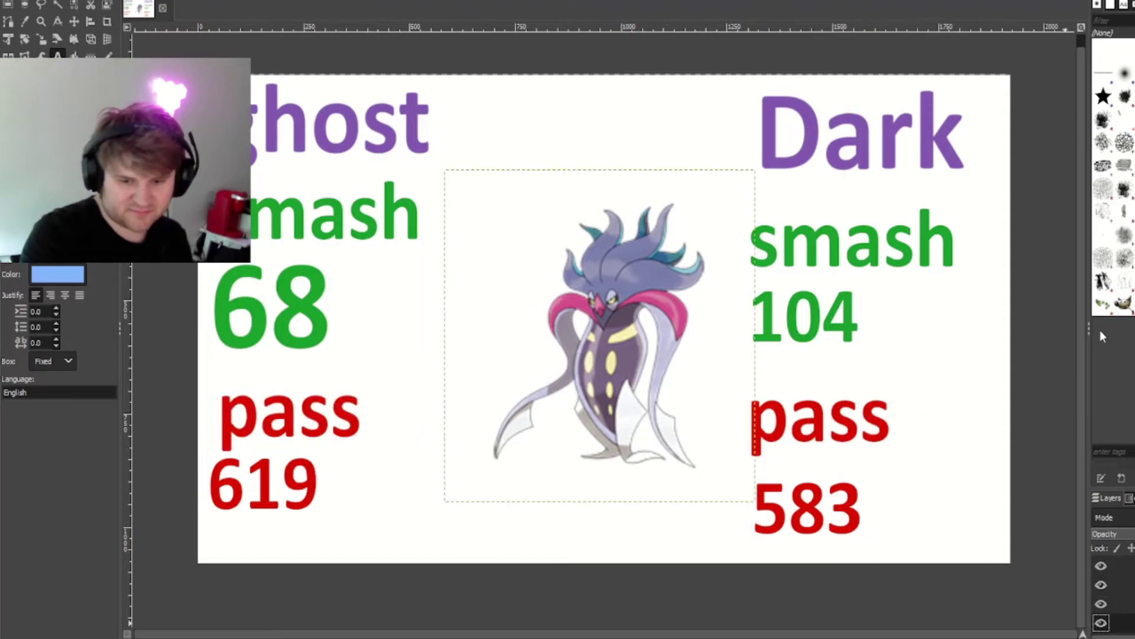
key(Delete)
key(ctrl+v)
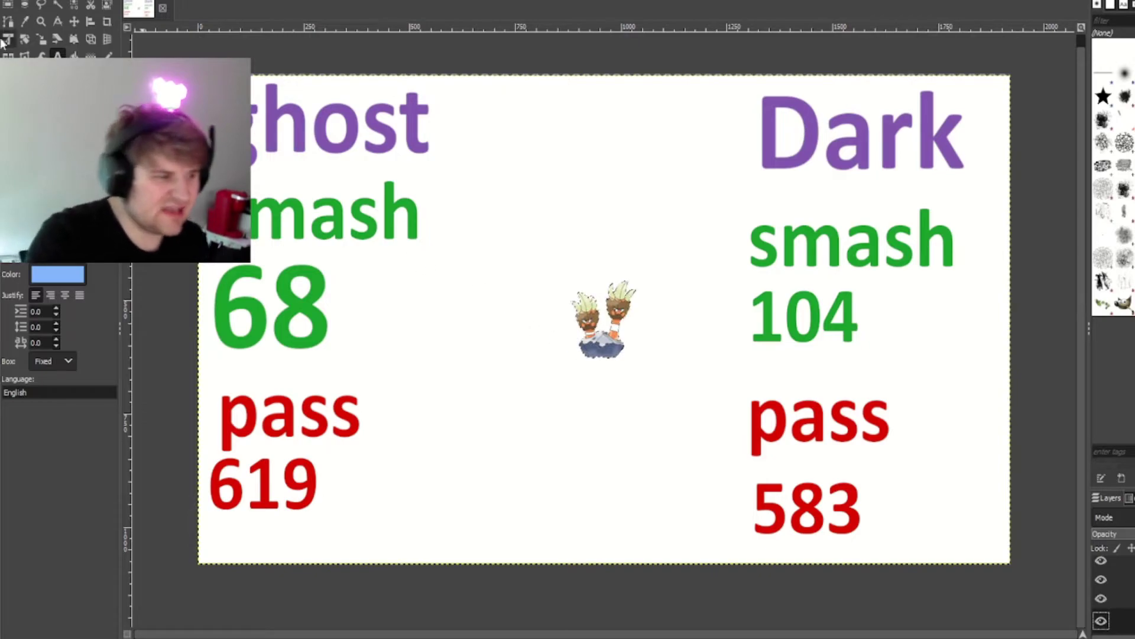
Step: Enlarge the Binacle picture to about 652 px between the two columns with the Scale tool
click(41, 39)
click(500, 400)
drag(649, 293, 700, 240)
drag(484, 288, 448, 250)
drag(464, 422, 445, 443)
drag(676, 438, 690, 453)
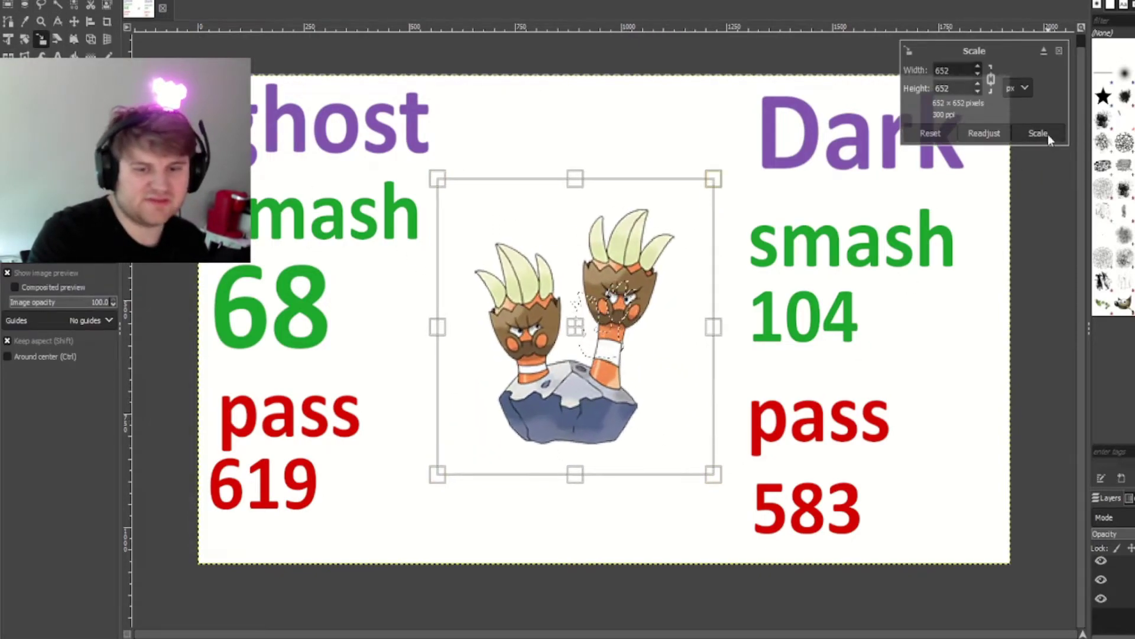
click(1039, 133)
Step: Scale the Binacle picture down to 291 px toward its upper-right corner
click(532, 443)
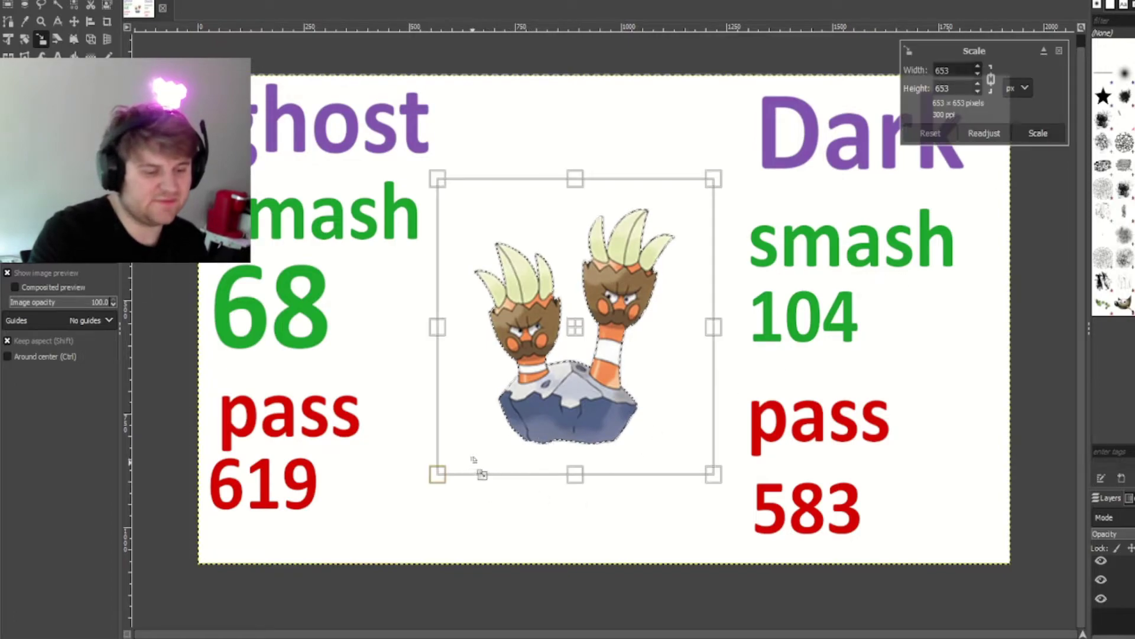
drag(475, 458, 646, 354)
click(1039, 133)
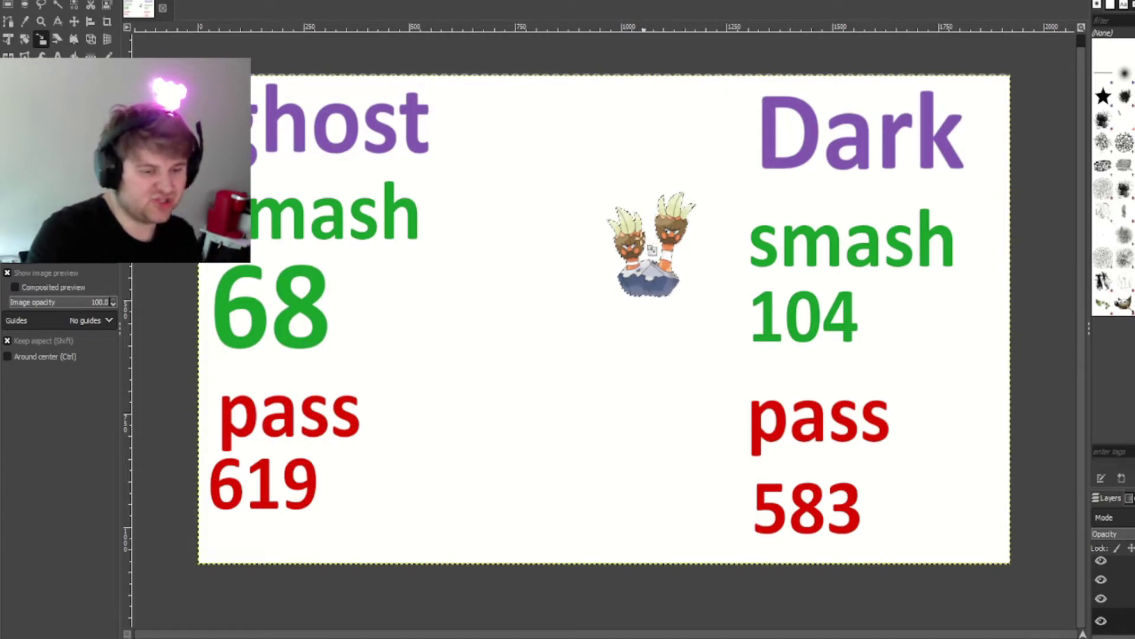
Step: Enlarge the Binacle picture to 708 px so it fills the gap between the columns
click(644, 224)
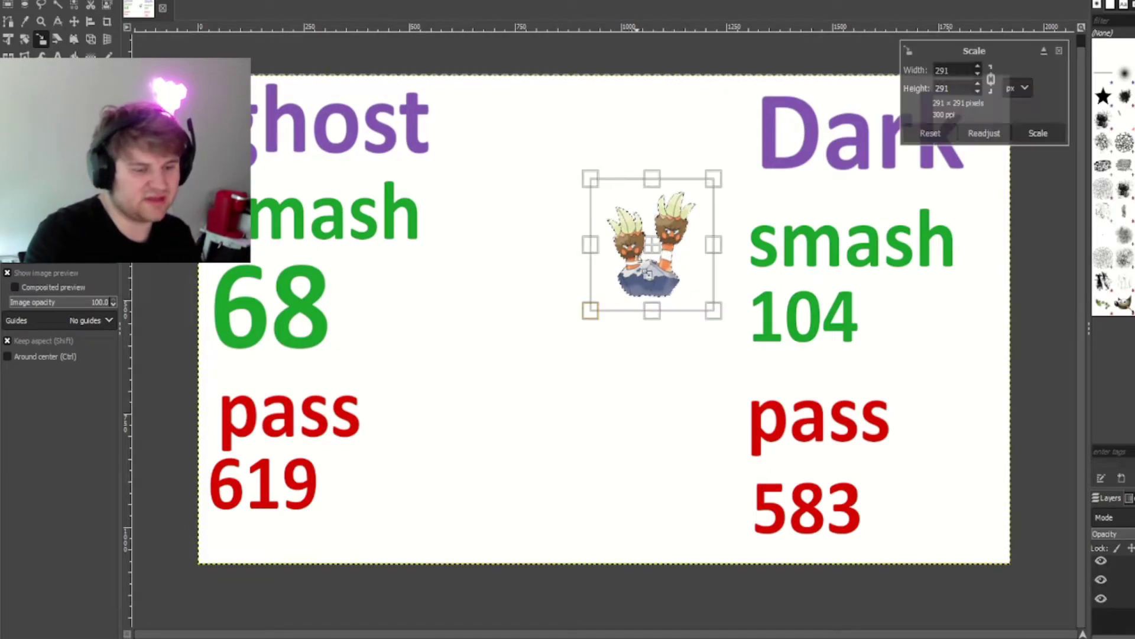
drag(583, 304, 446, 502)
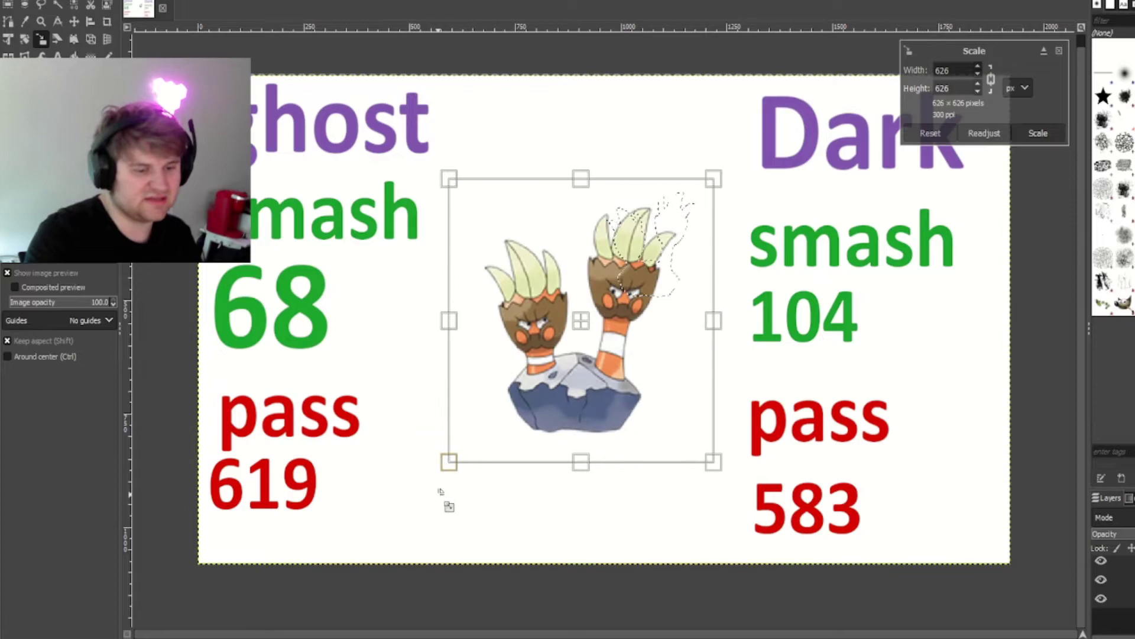
click(1047, 134)
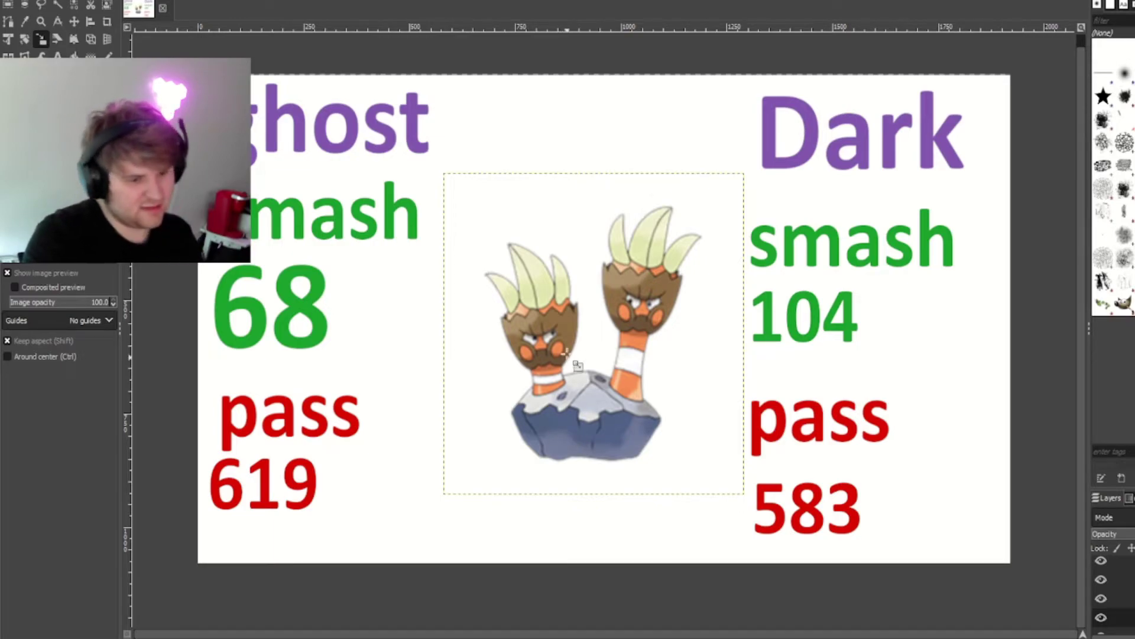
Step: Rescale the Binacle picture slightly and undo its upside-down rotation
click(546, 454)
drag(440, 498, 414, 464)
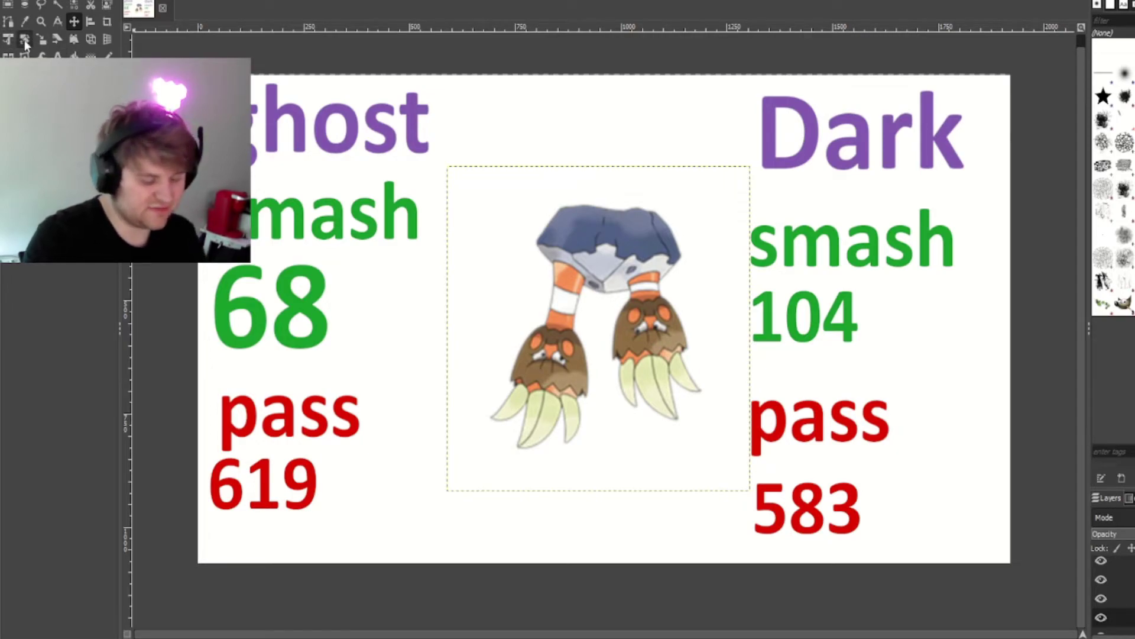
key(ctrl+z)
Step: Set the Dark column's pass count to 584 and the ghost column's to 620, and replace Binacle with the pasted Barbaracle picture
click(57, 55)
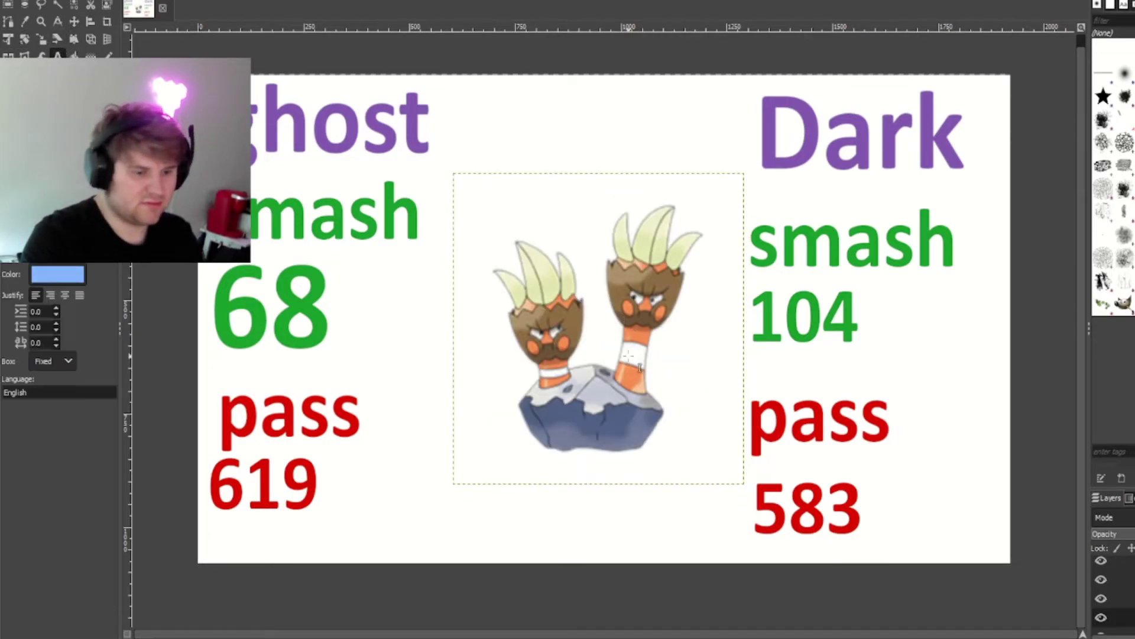
click(855, 509)
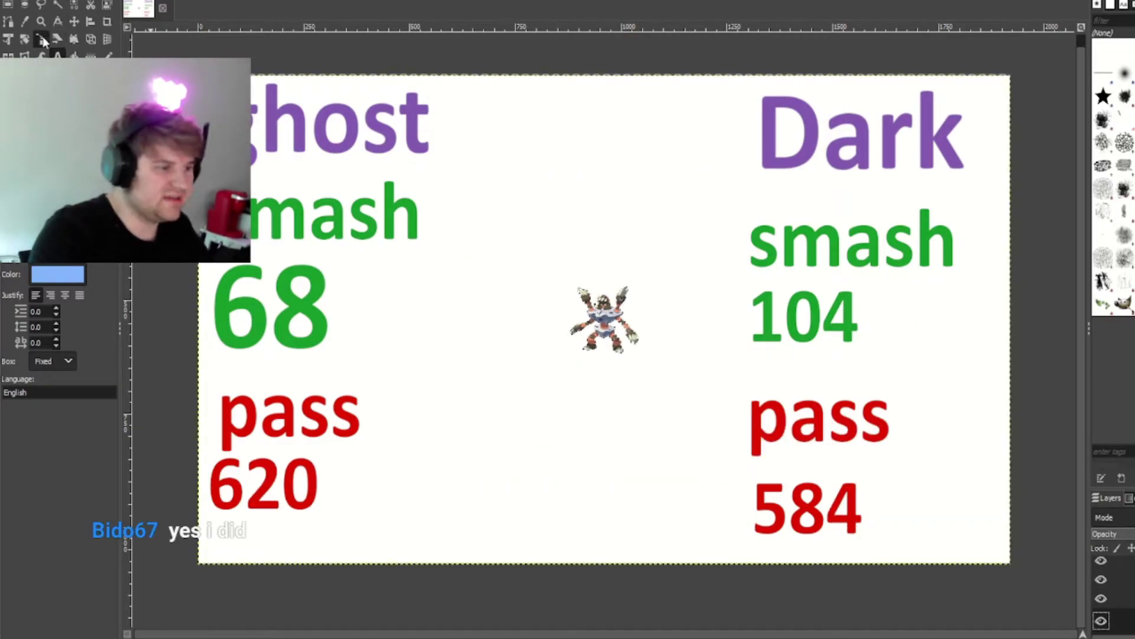
Step: Enlarge the Barbaracle picture to fill the space between the ghost and Dark columns
click(43, 39)
click(591, 331)
drag(577, 343, 460, 463)
drag(644, 274, 721, 190)
drag(521, 222, 664, 451)
click(1017, 135)
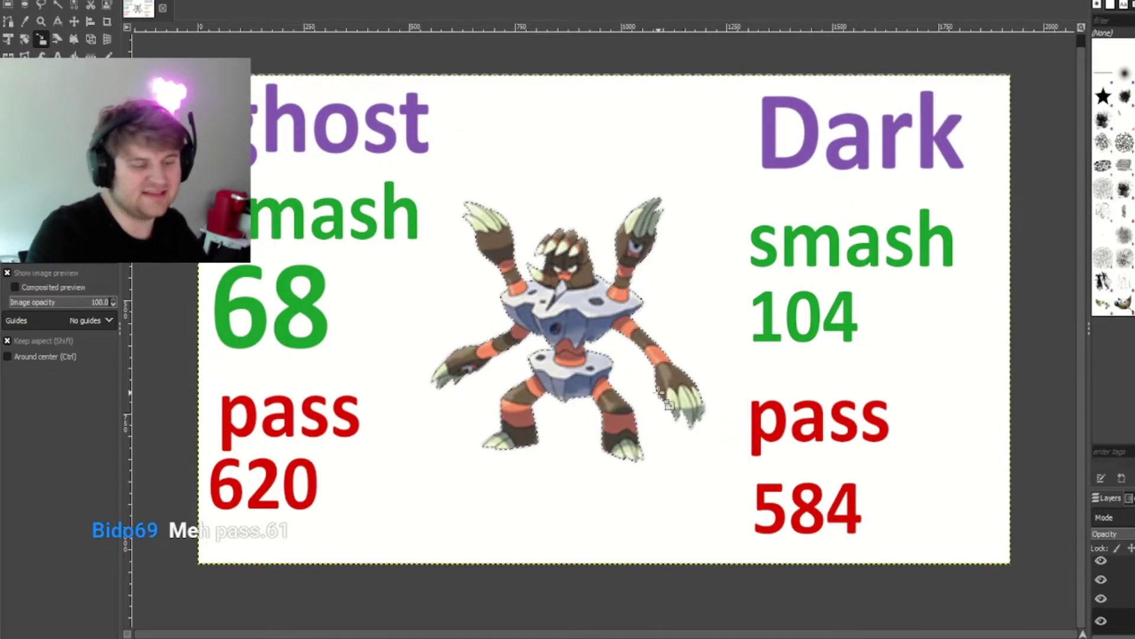
Step: Move the Barbaracle picture slightly down and to the right between the columns
click(74, 22)
drag(534, 341, 563, 353)
drag(598, 415, 581, 395)
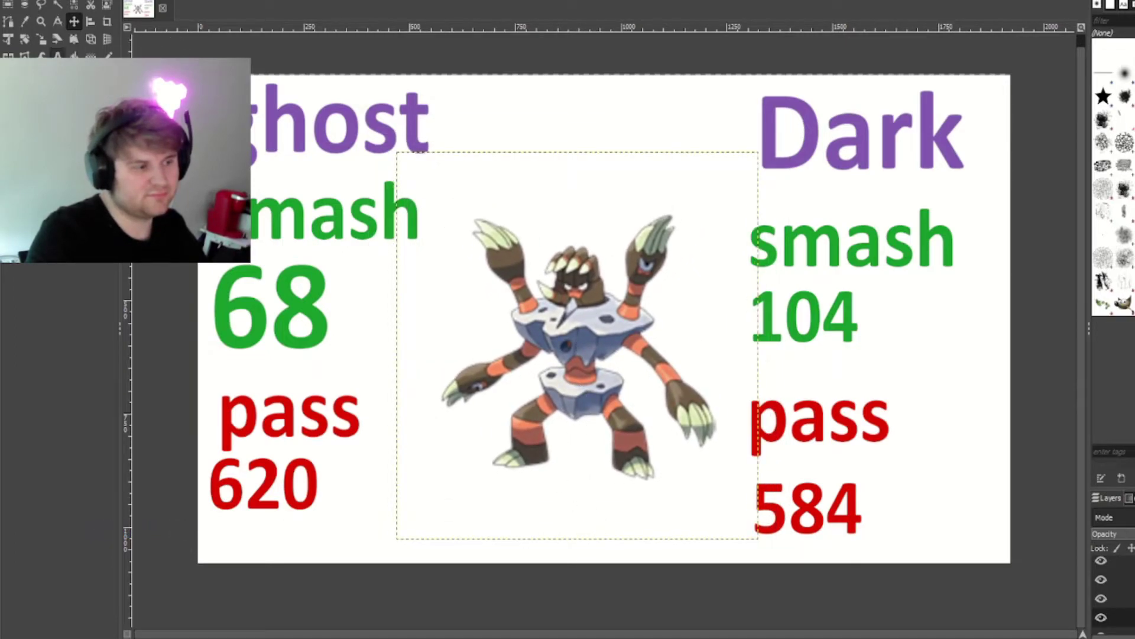
Step: Set the pass counts to 585 for Dark and 621 for ghost, and replace Barbaracle with an enlarged Skrelp picture
key(t)
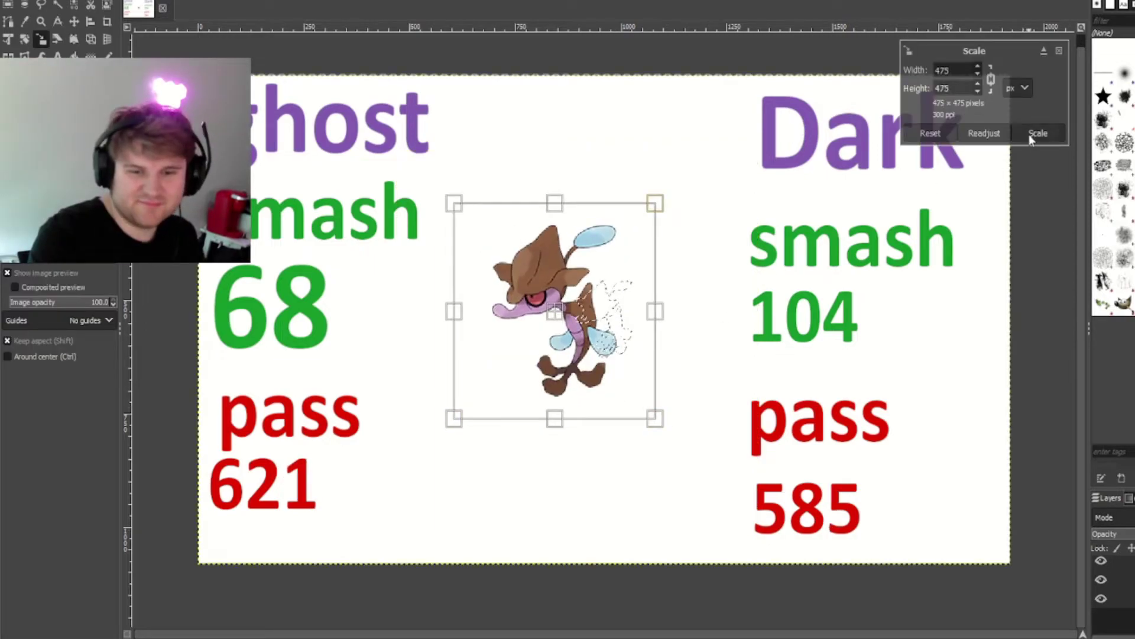
click(1038, 133)
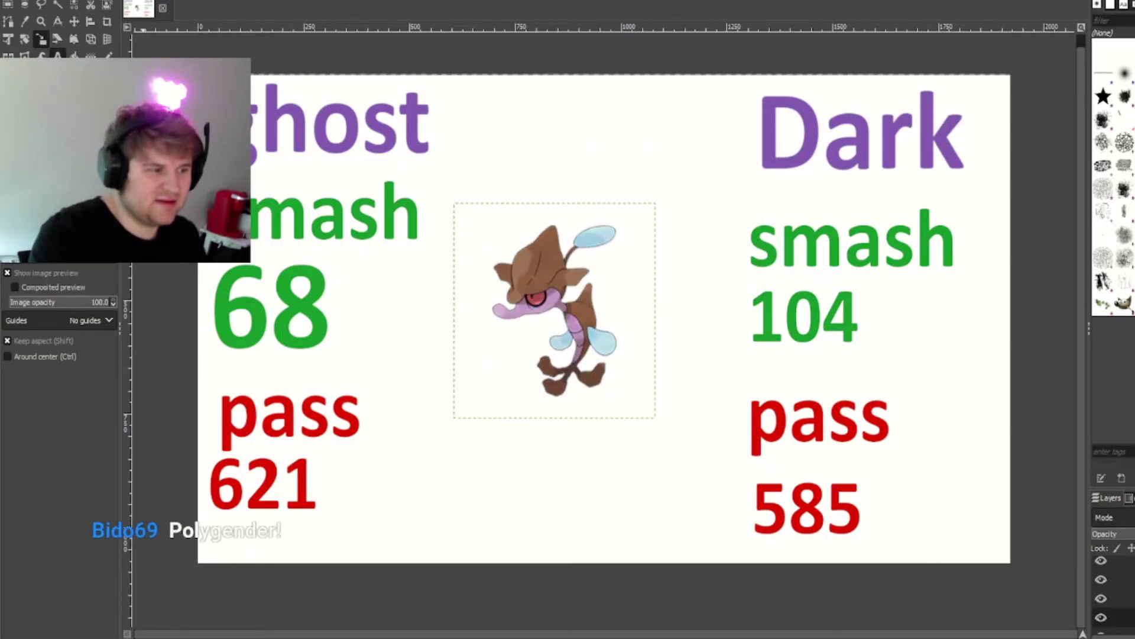
Step: Set the pass counts to 586 for Dark and 622 for ghost, and replace Skrelp with the pasted Dragalge picture
key(t)
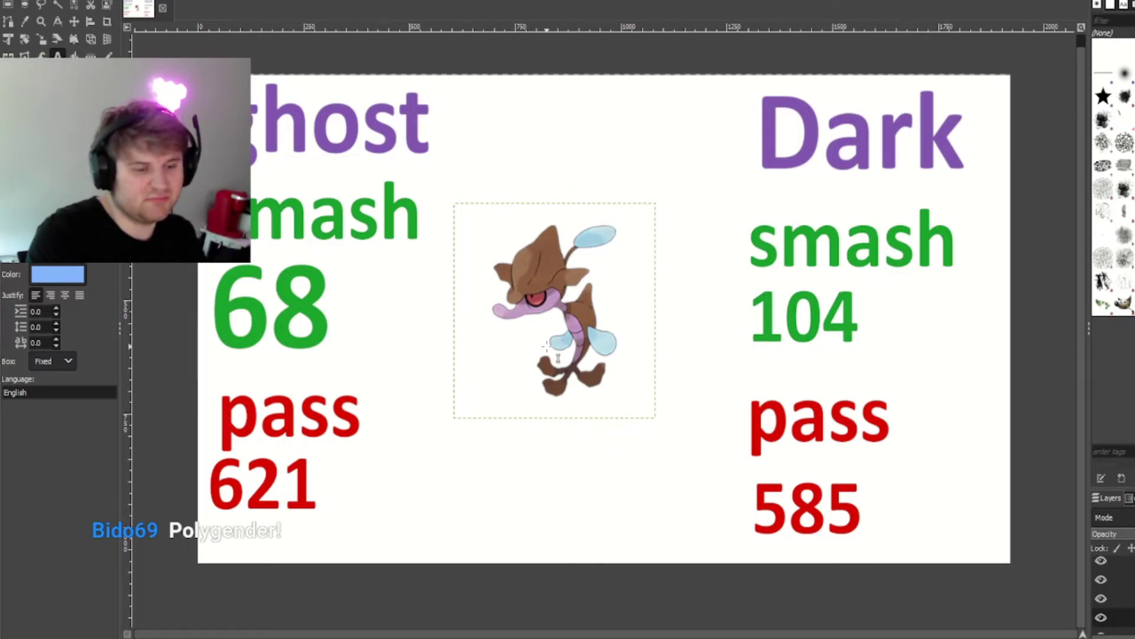
click(869, 526)
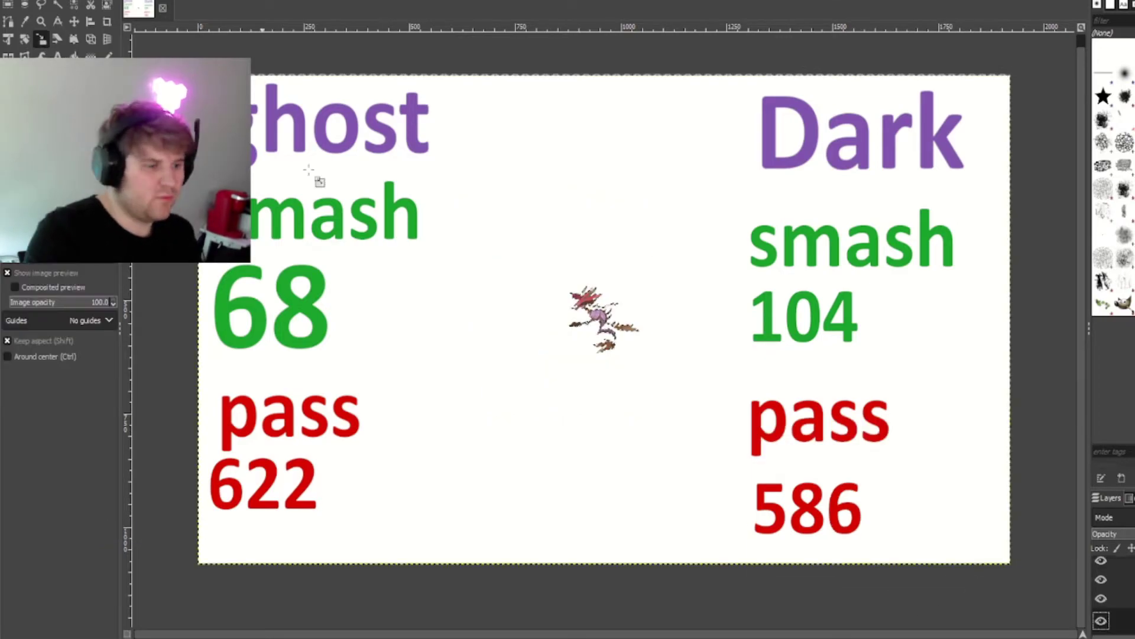
Step: Enlarge the Dragalge picture to 861 px, move it slightly to the right and turn it into a layer
key(shift+s)
click(600, 316)
drag(651, 371, 475, 469)
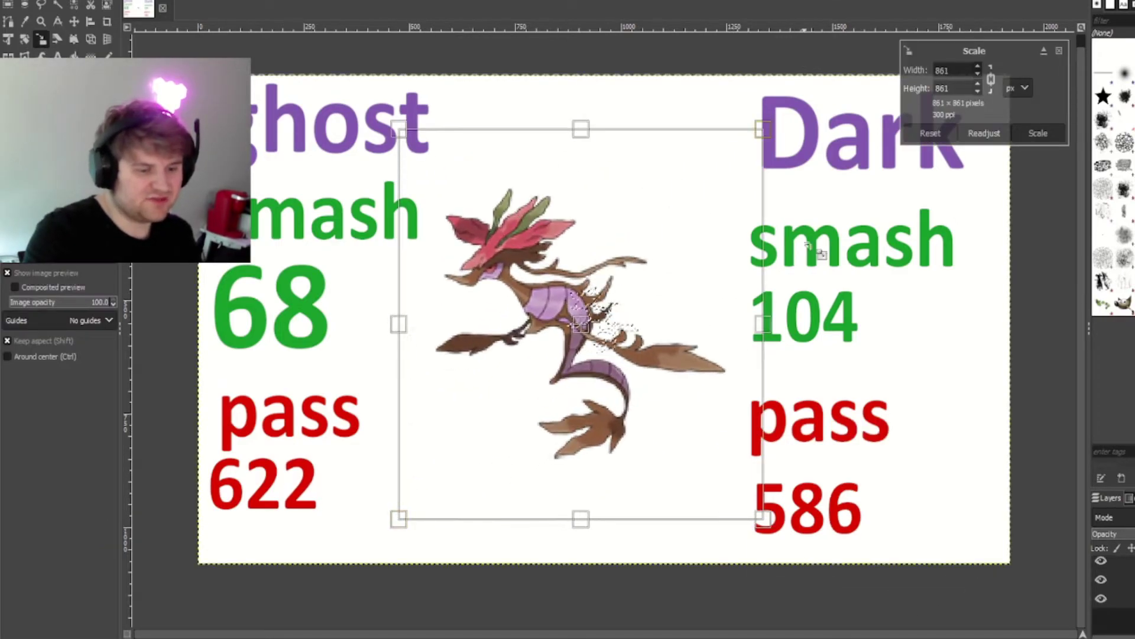
click(1023, 129)
click(74, 22)
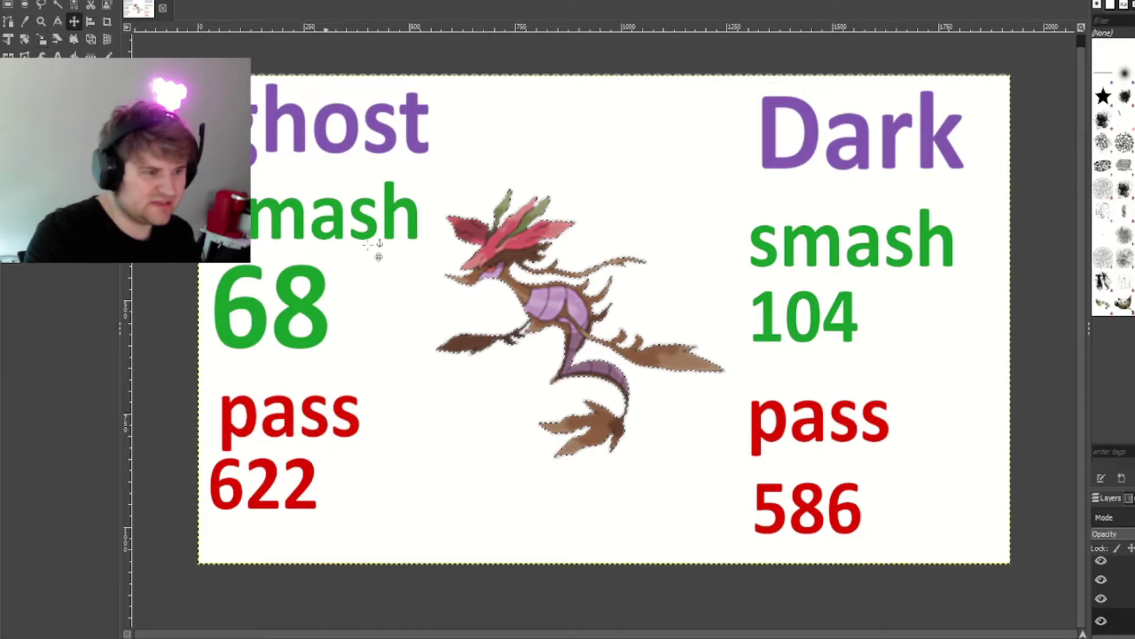
drag(535, 322, 553, 324)
key(ctrl+shift+n)
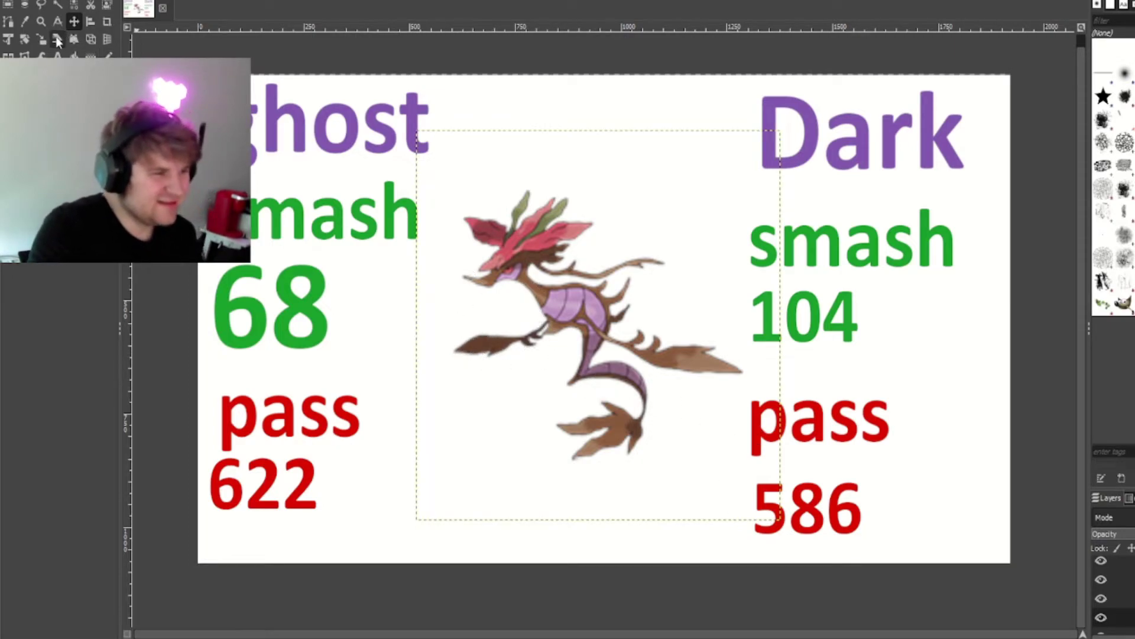
Step: Set the Dark column's pass count to 587 and the ghost column's to 623 for the Dragalge picture
click(57, 55)
click(865, 533)
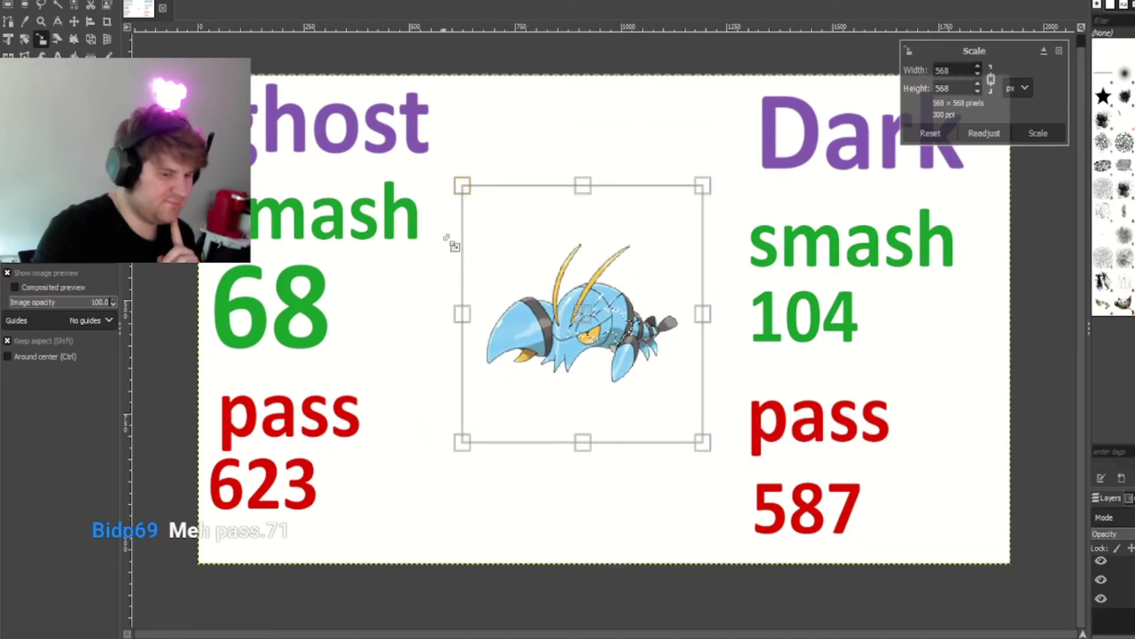
Step: Replace Dragalge with the pasted Clauncher picture, enlarged and moved slightly left between the columns
drag(446, 241, 661, 478)
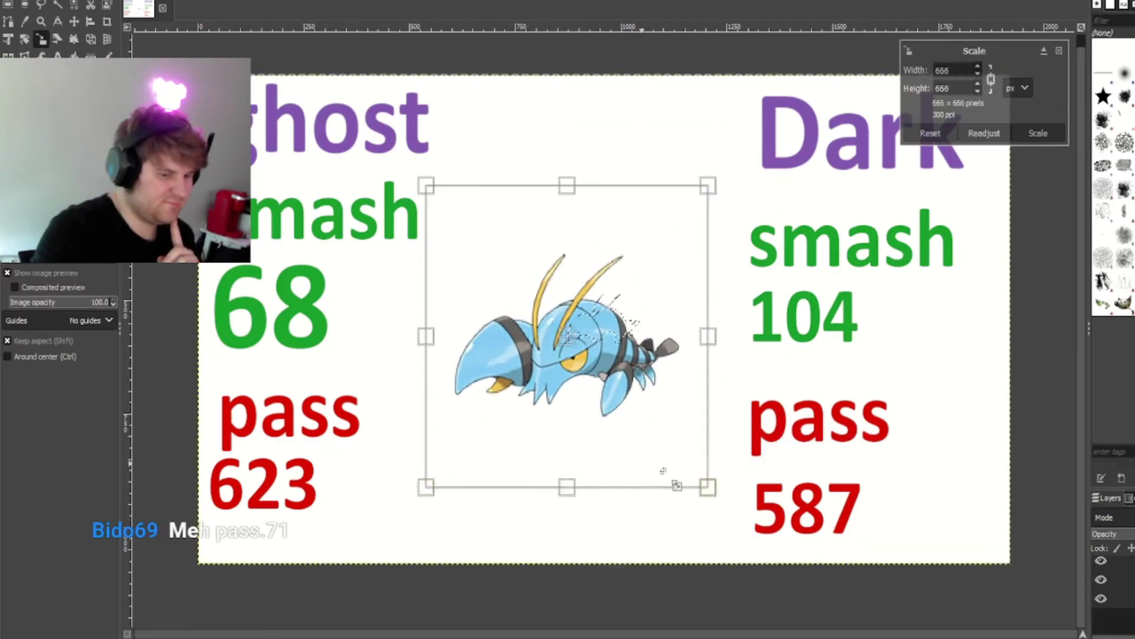
click(1040, 132)
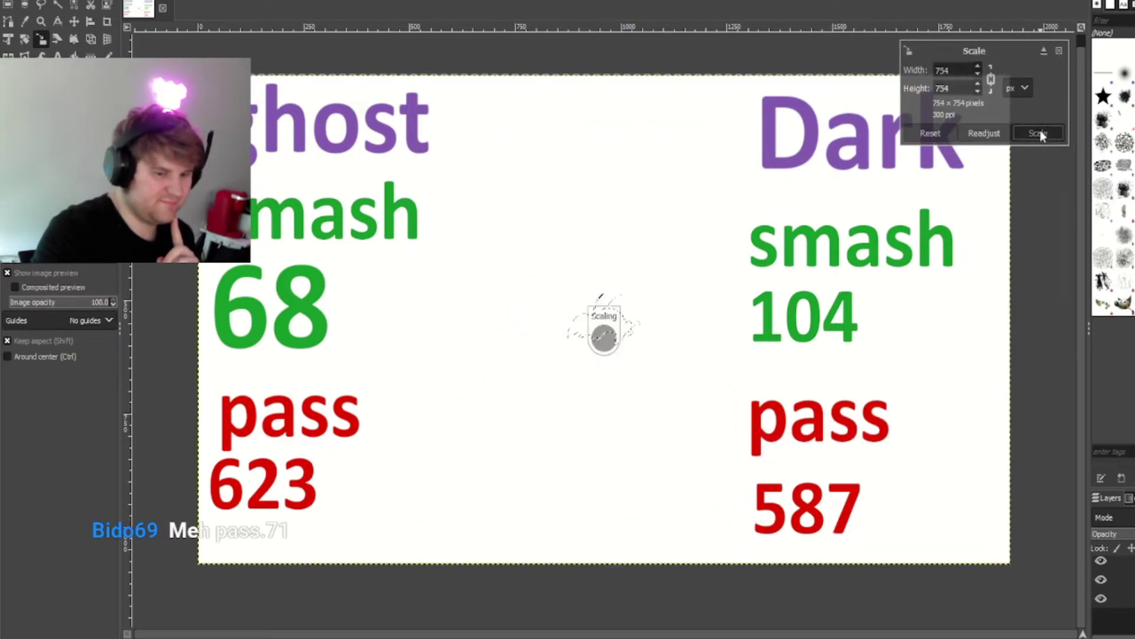
click(74, 21)
drag(567, 355, 544, 352)
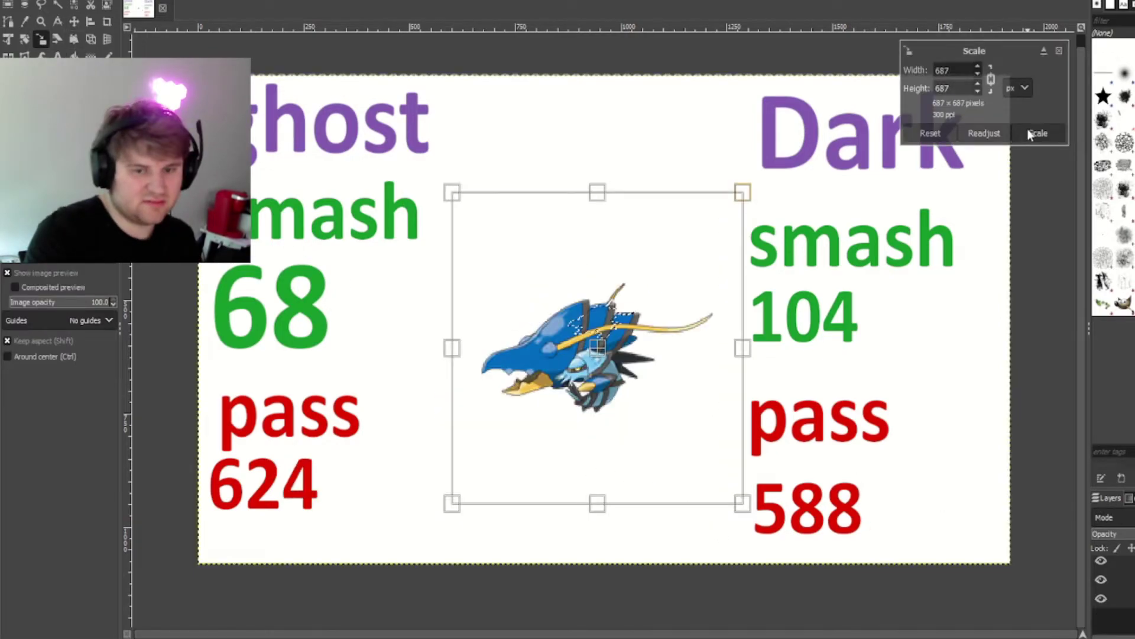
Step: Set the pass counts to 588 for Dark and 624 for ghost, and replace Clauncher with an enlarged Clawitzer picture
click(1032, 131)
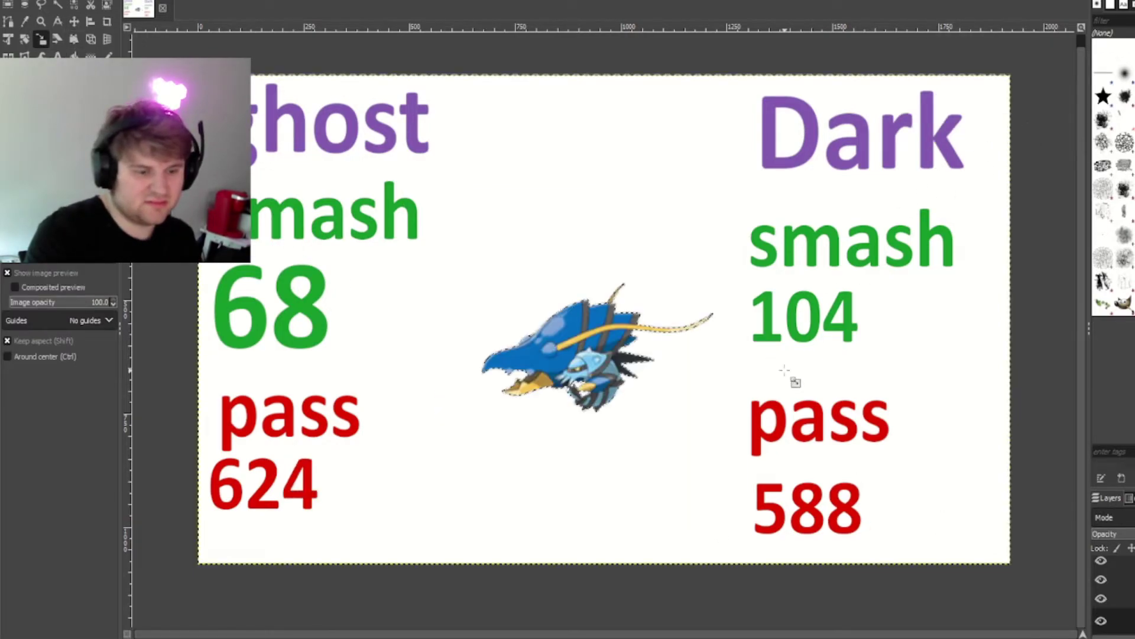
click(623, 425)
drag(494, 408, 476, 429)
drag(746, 345, 765, 335)
click(1037, 132)
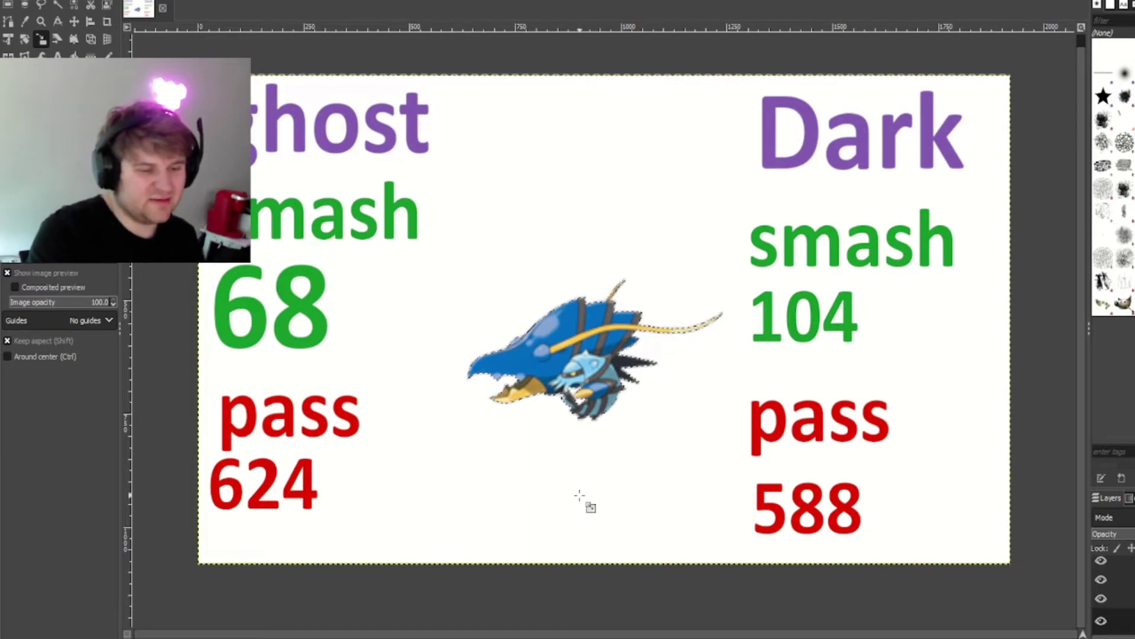
Step: Enlarge the Clawitzer picture further so it spans the gap between the columns
drag(512, 308, 454, 245)
drag(681, 444, 704, 469)
click(1036, 135)
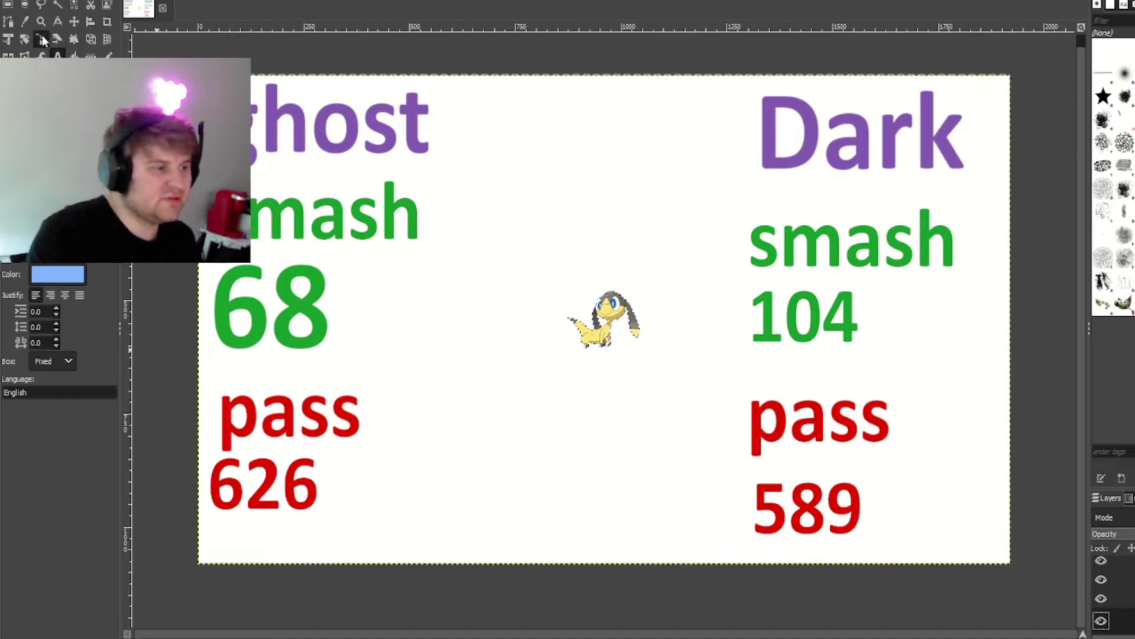
Step: Set the pass counts to 589 for Dark and 626 for ghost, and replace Clawitzer with an enlarged Helioptile picture
click(510, 430)
drag(640, 438, 667, 466)
drag(546, 331, 490, 270)
drag(707, 285, 729, 262)
click(1028, 141)
Step: Set the Dark column's pass count to 590 and the ghost column's to 627 for the Helioptile picture
click(57, 55)
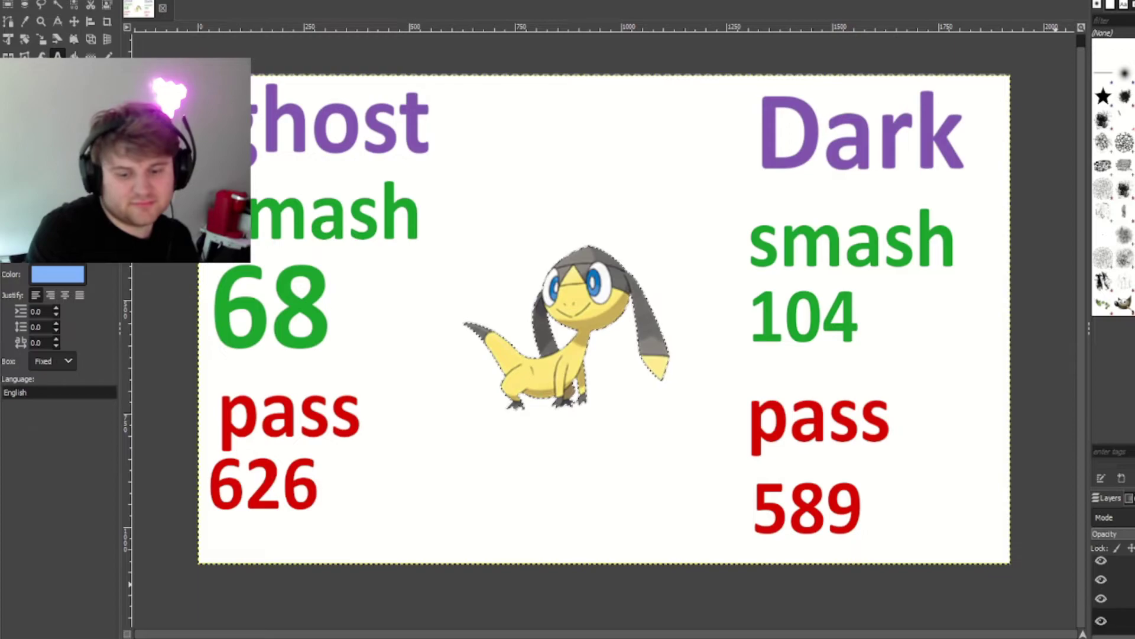
click(816, 514)
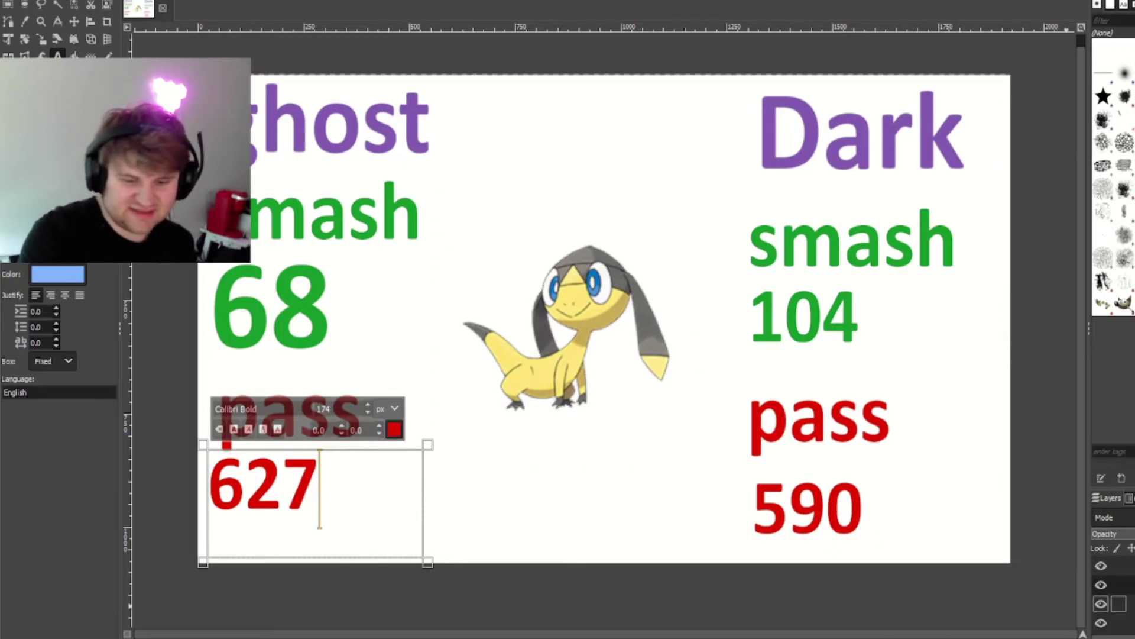
key(Escape)
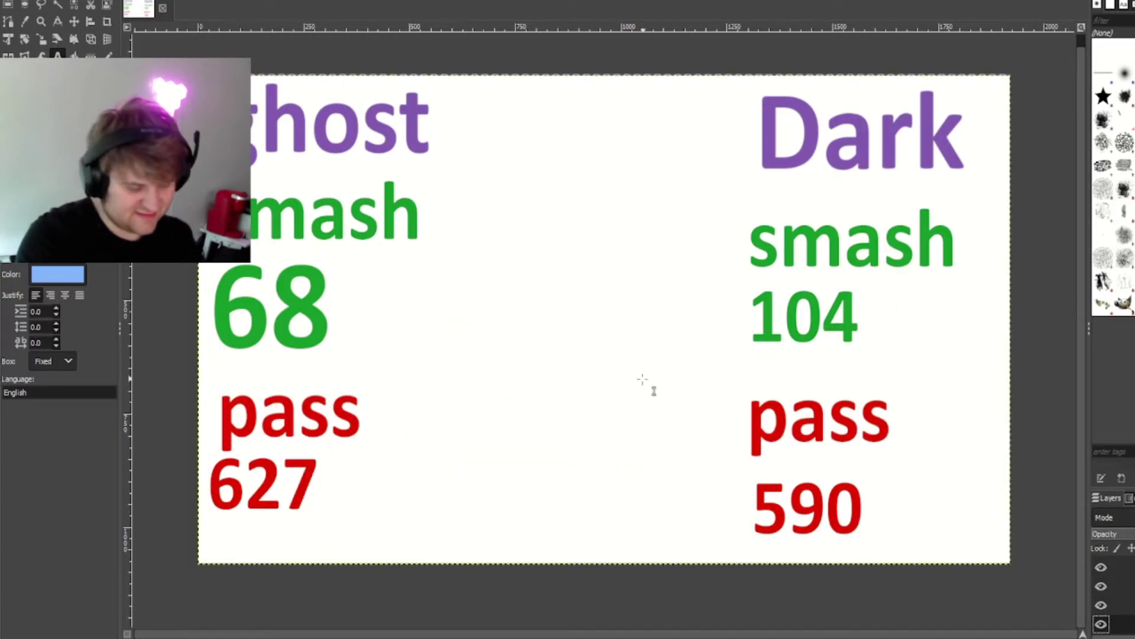
Step: Replace Helioptile with the pasted Heliolisk picture and enlarge it to 742 px between the columns
key(ctrl+v)
click(43, 41)
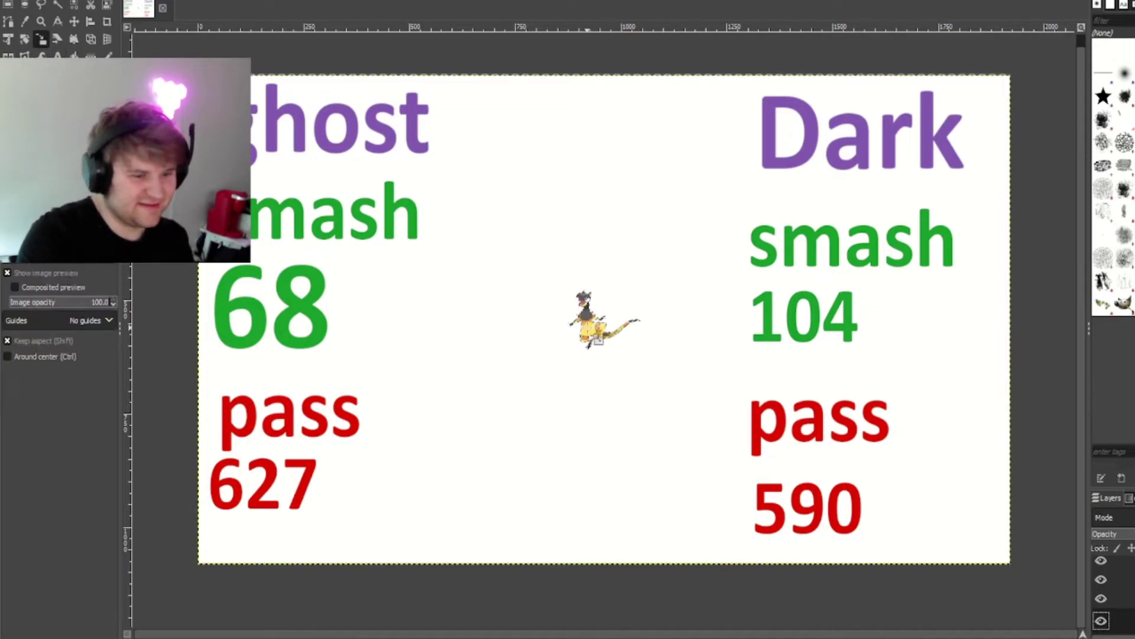
click(592, 343)
drag(555, 378, 477, 458)
drag(648, 271, 753, 160)
drag(753, 459, 775, 462)
click(1038, 133)
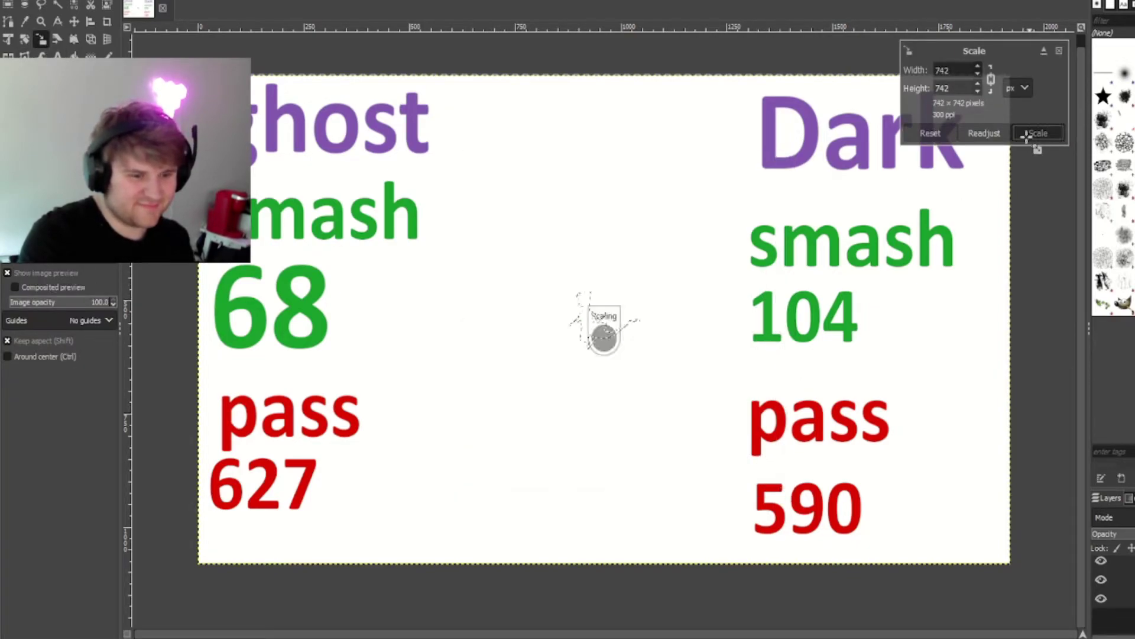
key(shift+l)
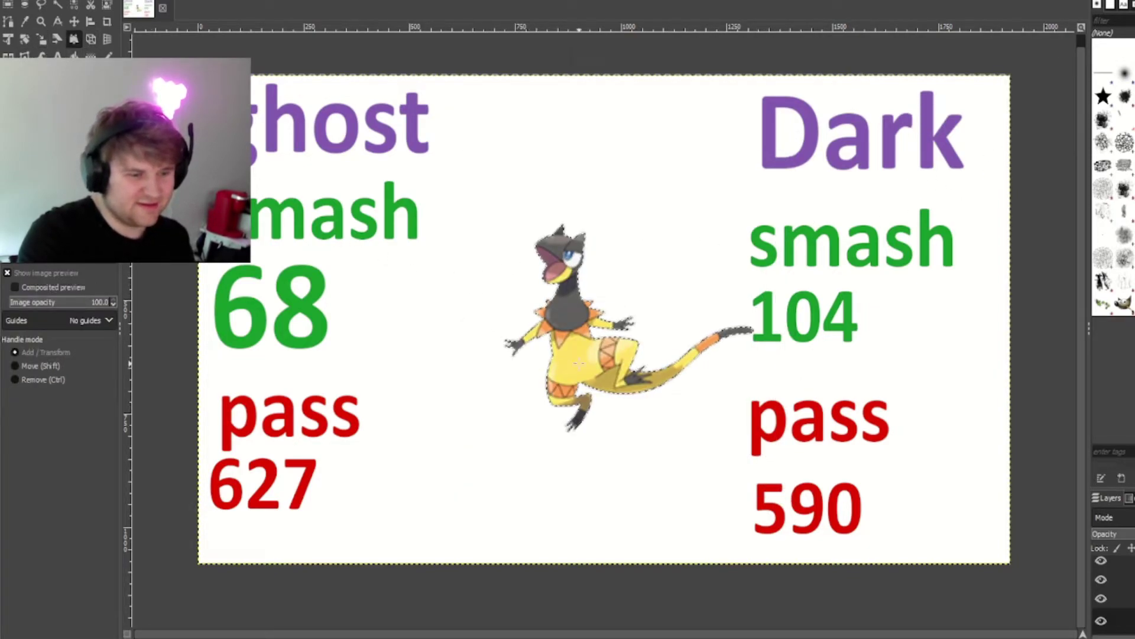
click(579, 362)
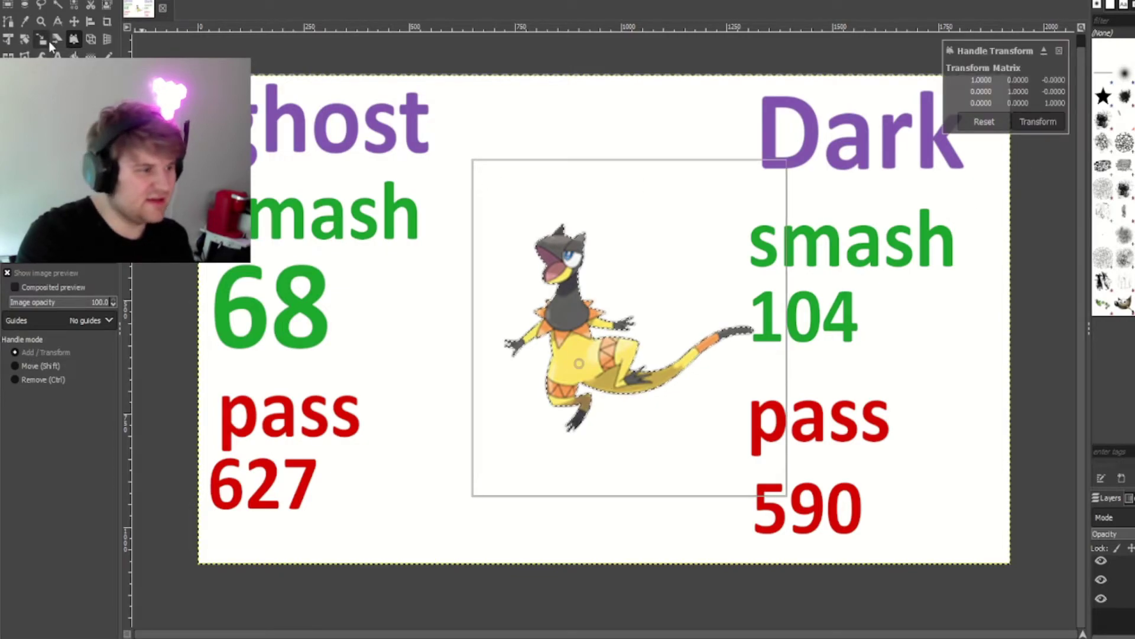
key(m)
drag(535, 367, 561, 366)
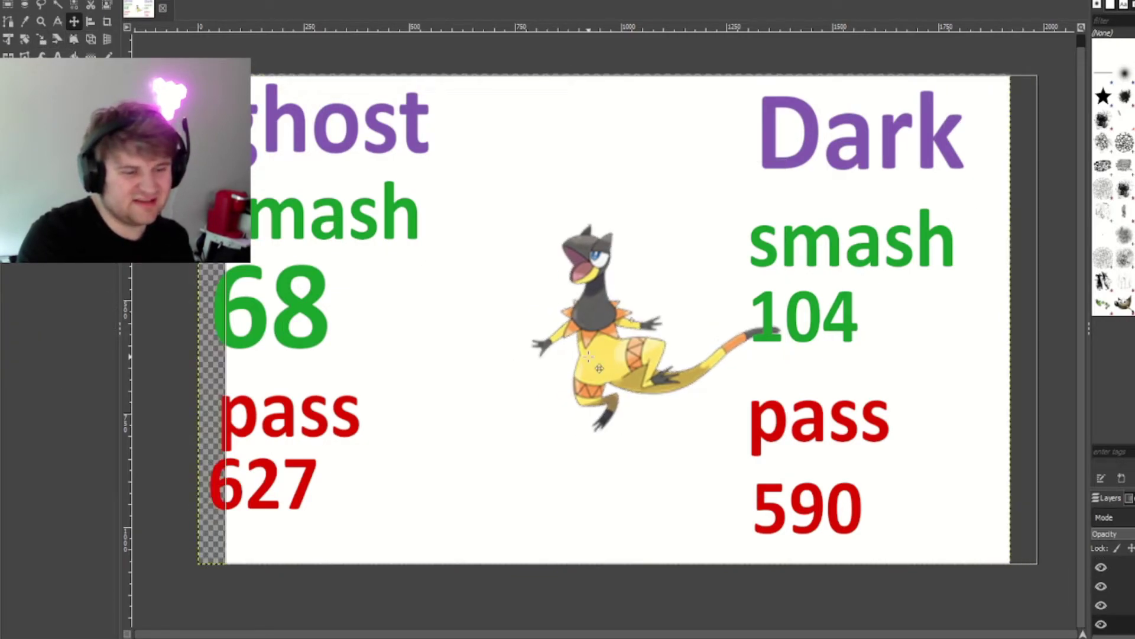
key(ctrl+z)
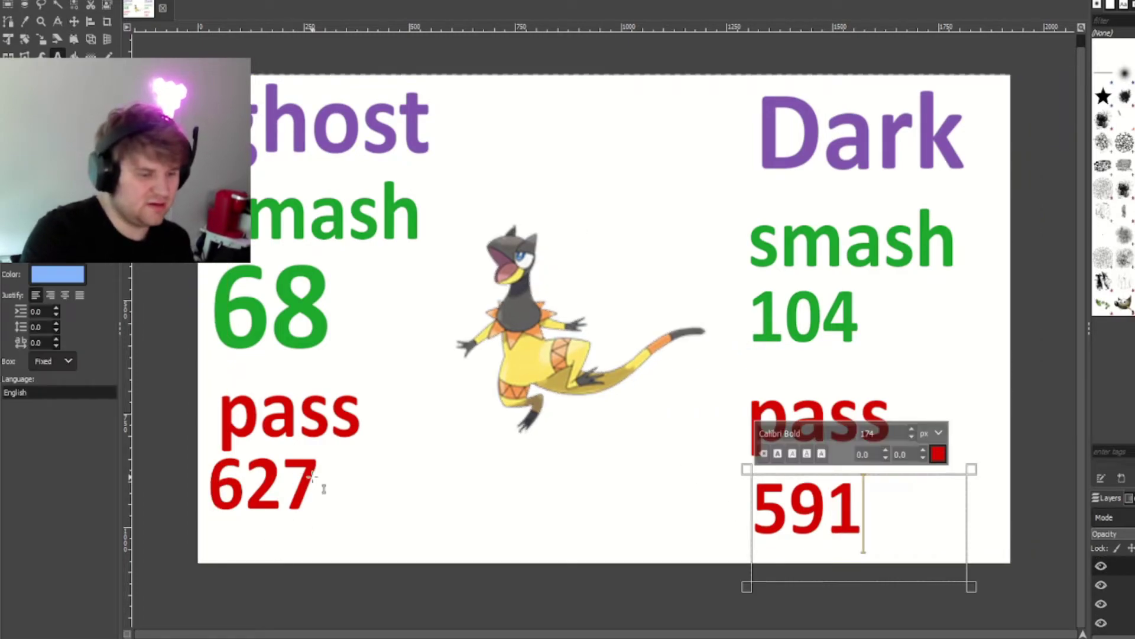
Step: Set the ghost column's pass count to 628 for the Heliolisk picture
click(324, 489)
key(BackSpace)
text(8)
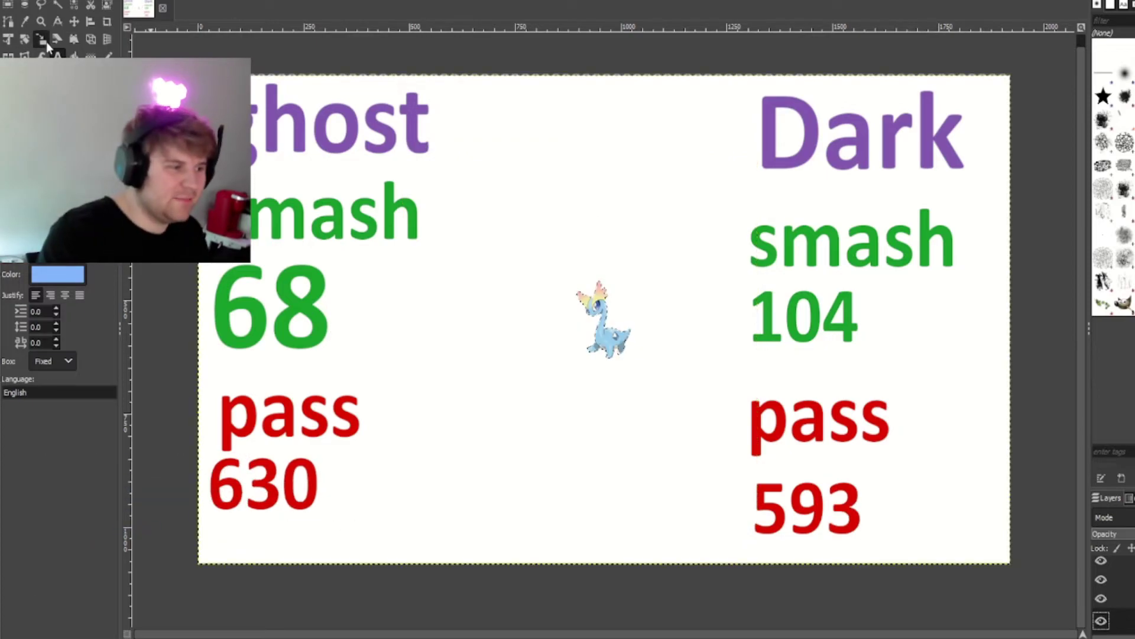
Step: Enlarge the pasted Amaura picture to 771 px between the columns and turn the floating picture into its own layer
key(shift+s)
click(598, 309)
drag(554, 263, 482, 228)
drag(600, 331, 671, 408)
drag(571, 404, 525, 461)
drag(722, 264, 751, 231)
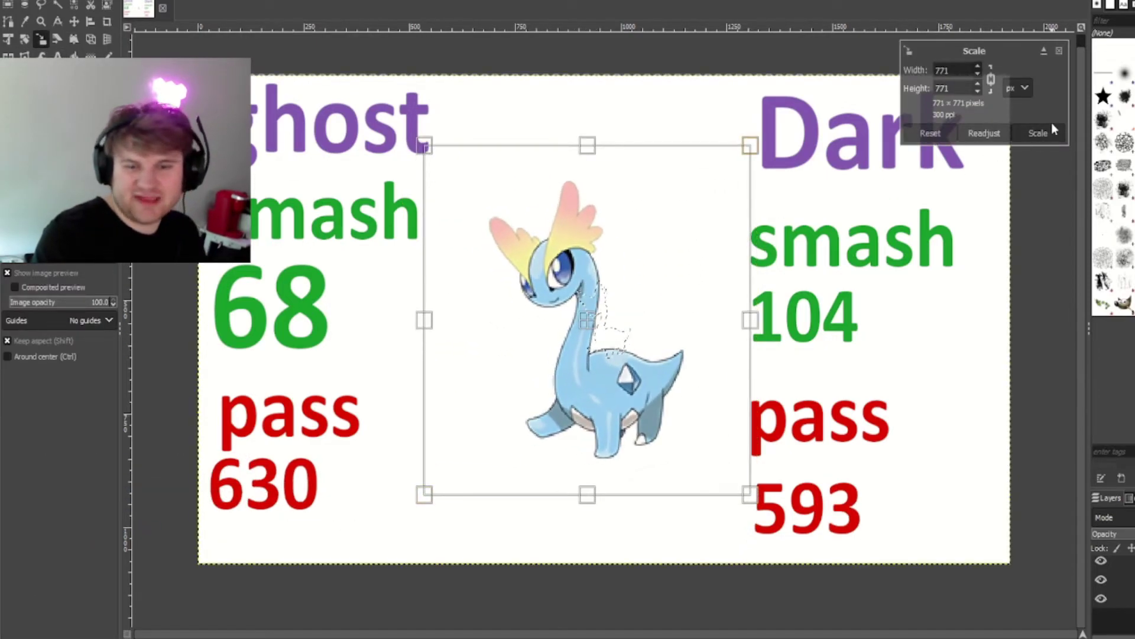
click(1042, 137)
click(1100, 638)
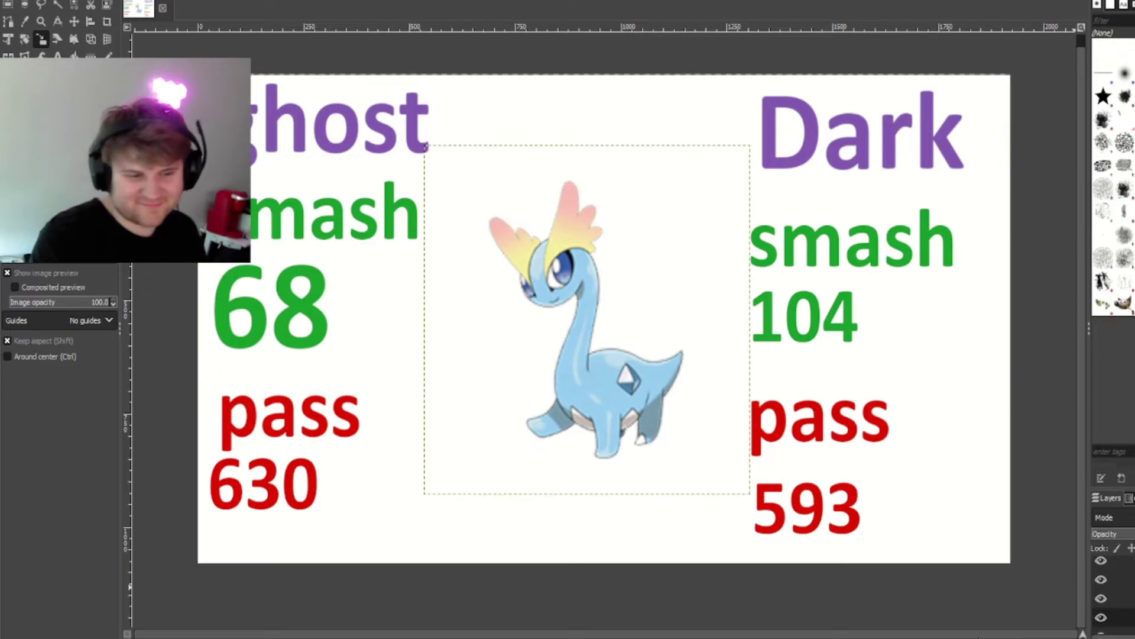
Step: Set the ghost column's pass count to 632 and the Dark column's smash count to 105 for the Aurorus picture
key(t)
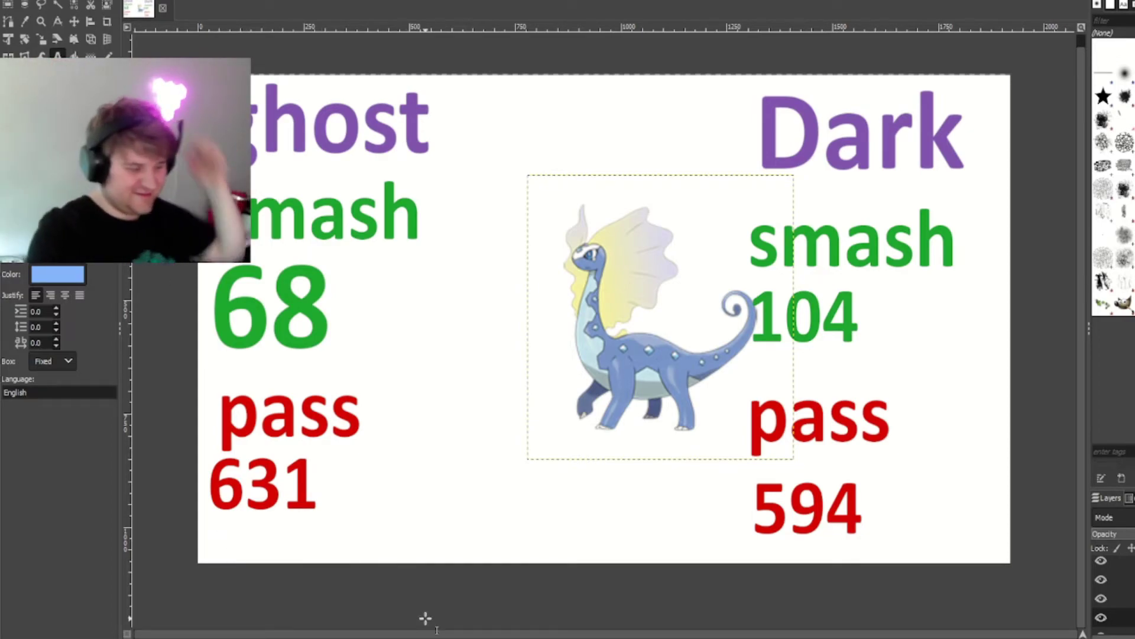
click(319, 499)
key(BackSpace)
text(2)
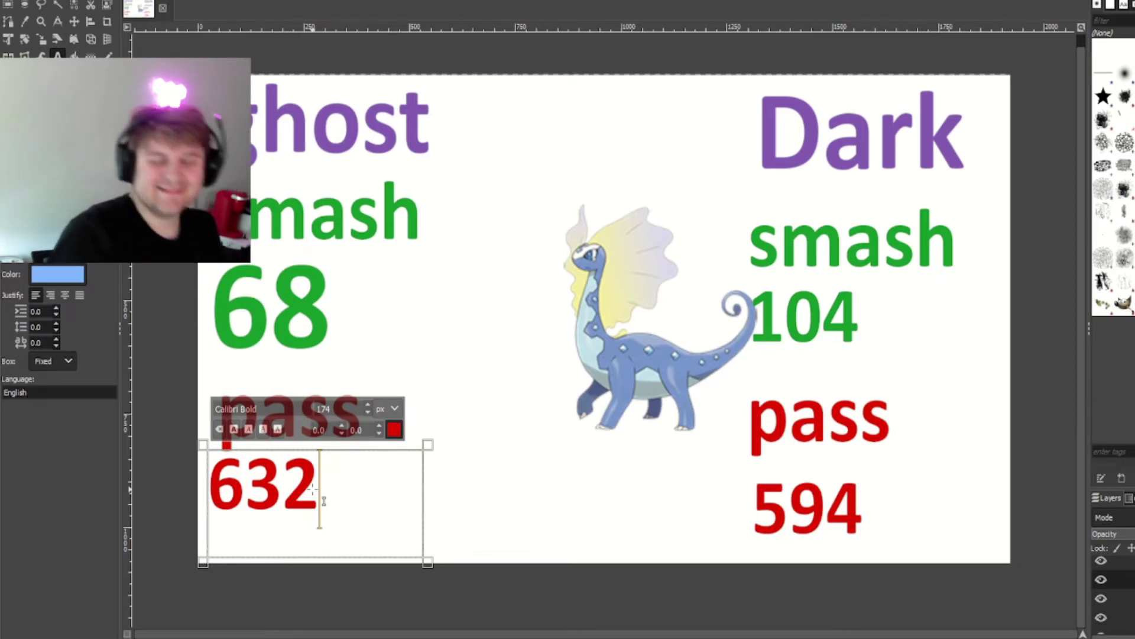
click(865, 336)
key(BackSpace)
text(5)
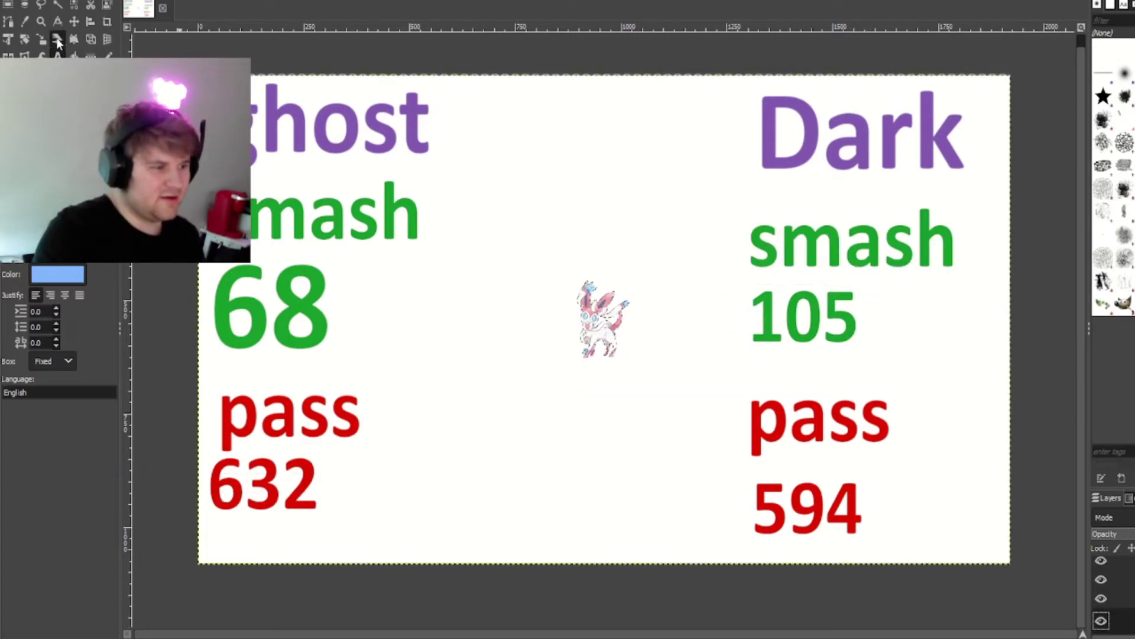
Step: Enlarge the pasted Sylveon picture to 541 px between the columns
click(41, 39)
drag(582, 297, 466, 246)
drag(652, 366, 714, 413)
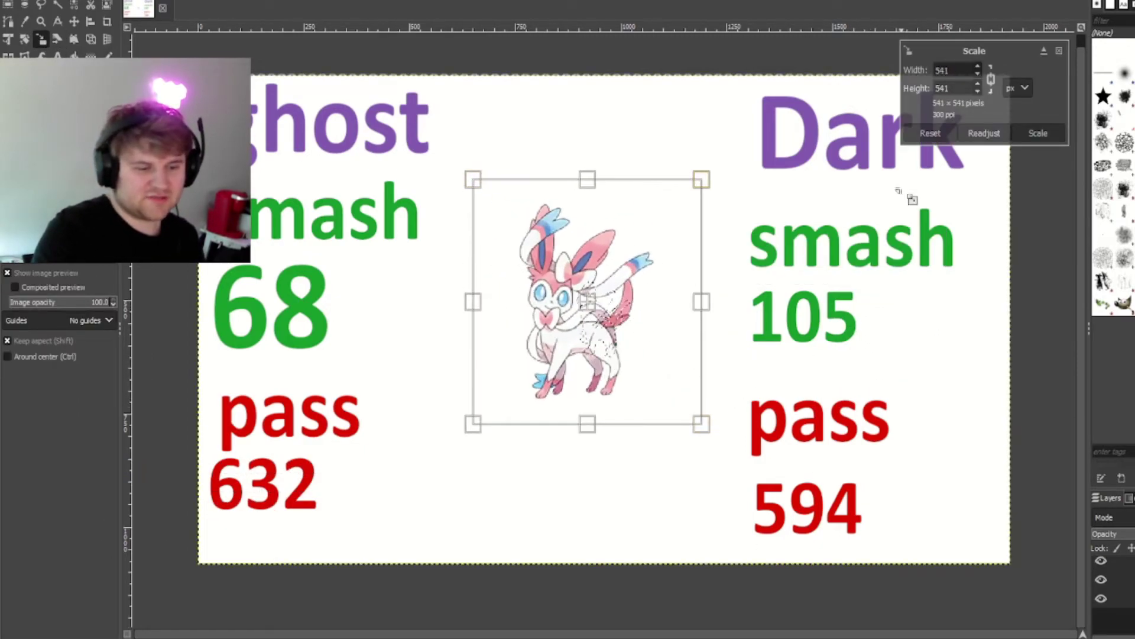
click(1039, 133)
Step: Set the smash counts to 106 for Dark and 69 for ghost for the Sylveon picture
key(t)
click(861, 343)
key(BackSpace)
text(6)
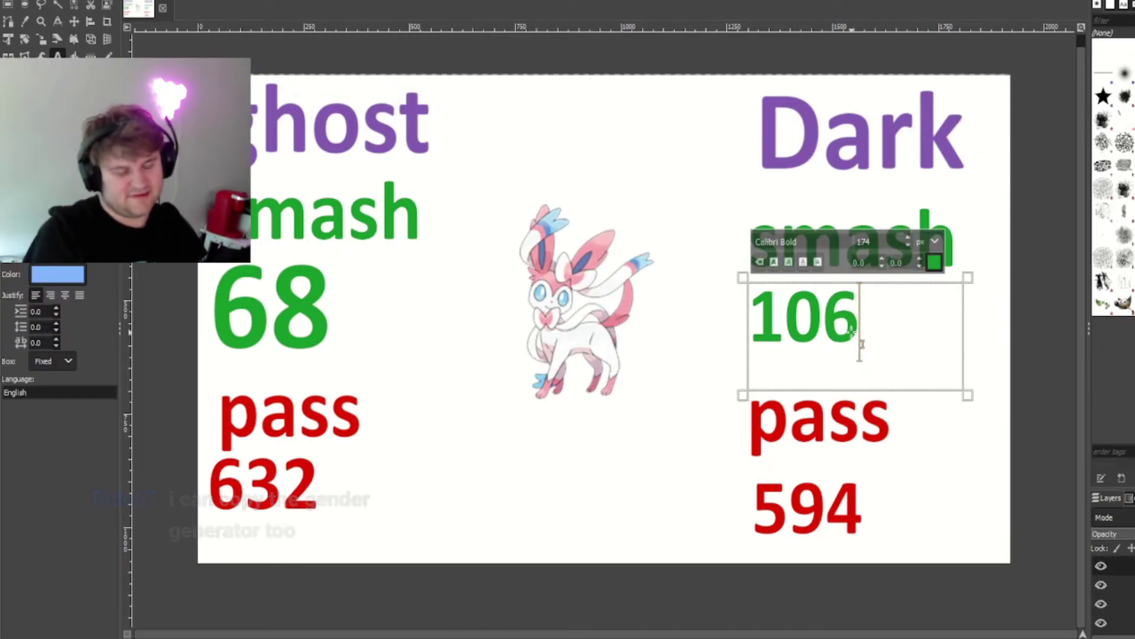
click(334, 301)
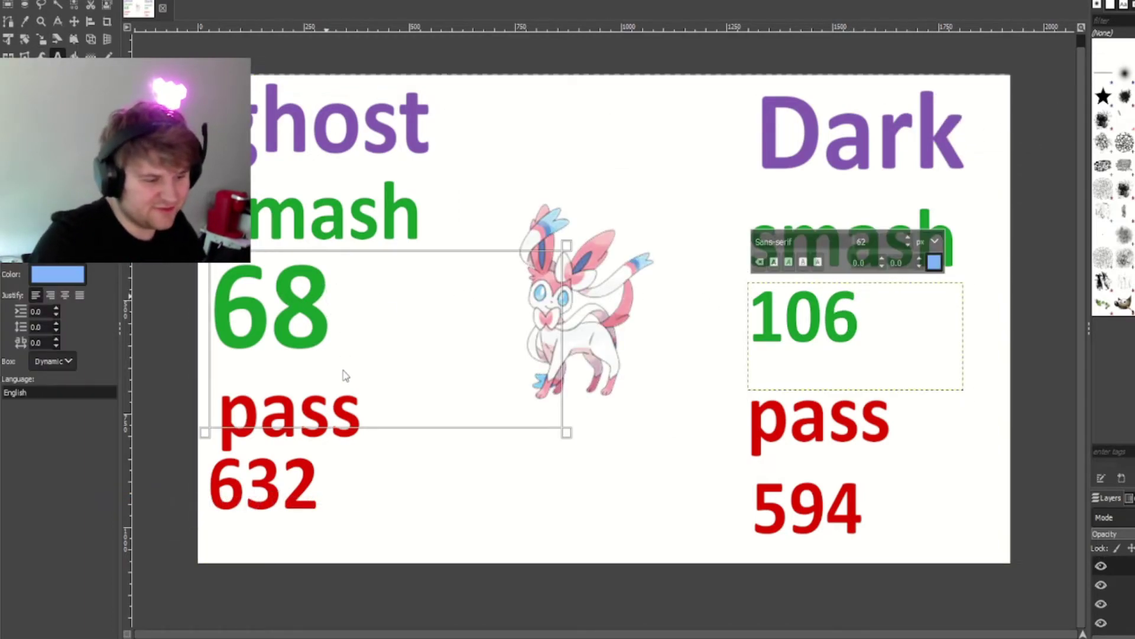
click(307, 320)
key(BackSpace)
text(9)
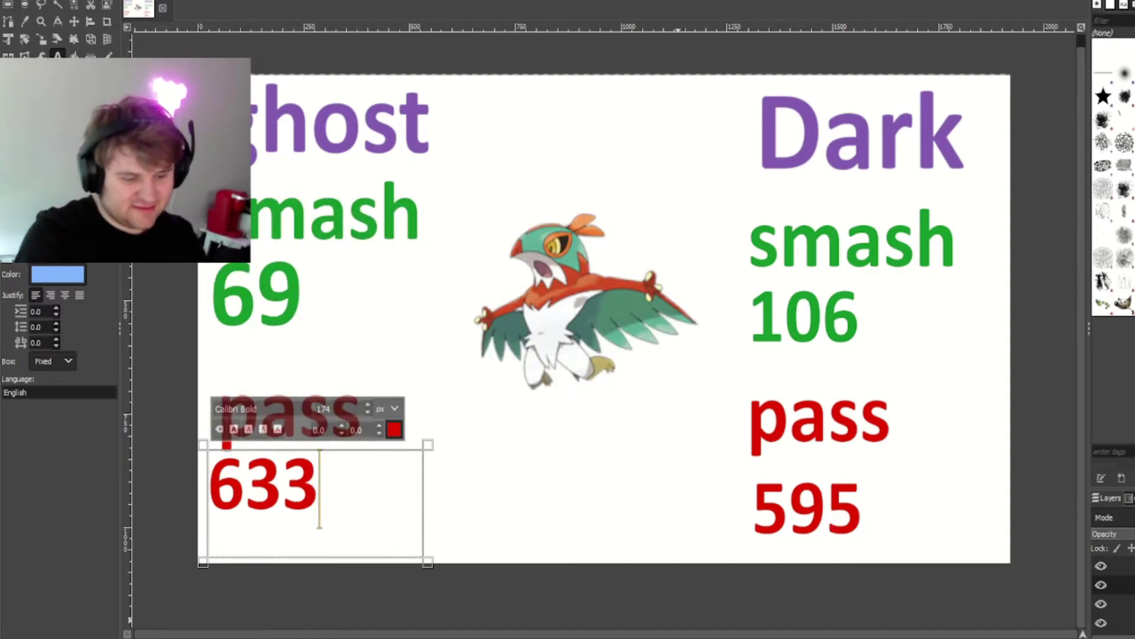
Step: Delete the Hawlucha picture's layer and paste the Dedenne picture in its place
scroll(1124, 604, down, 1)
click(1126, 605)
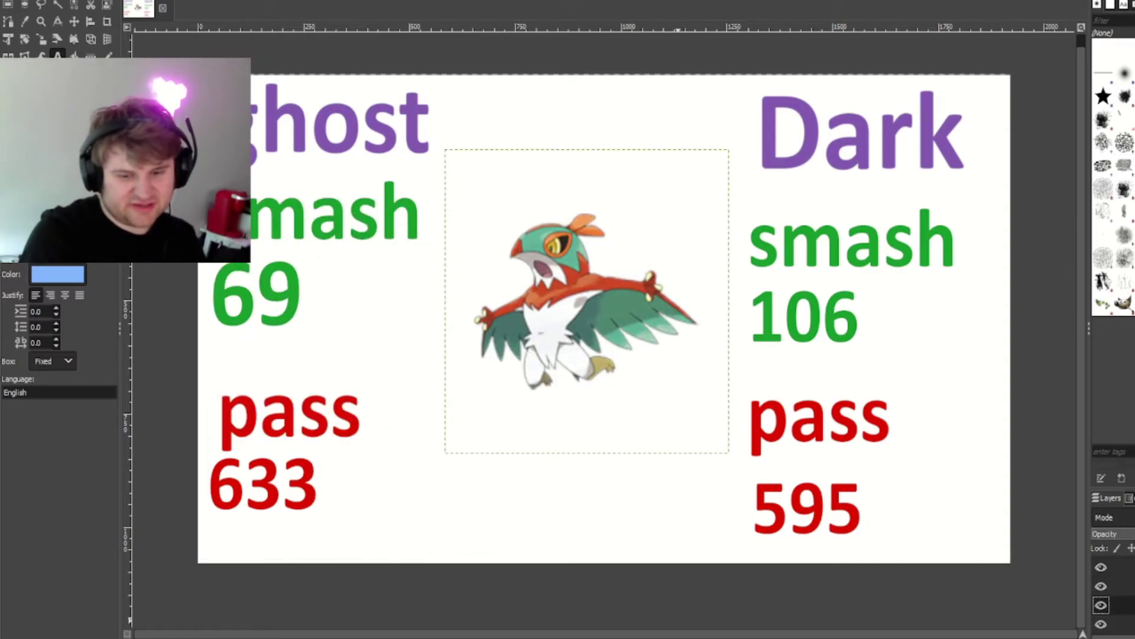
key(Delete)
key(ctrl+v)
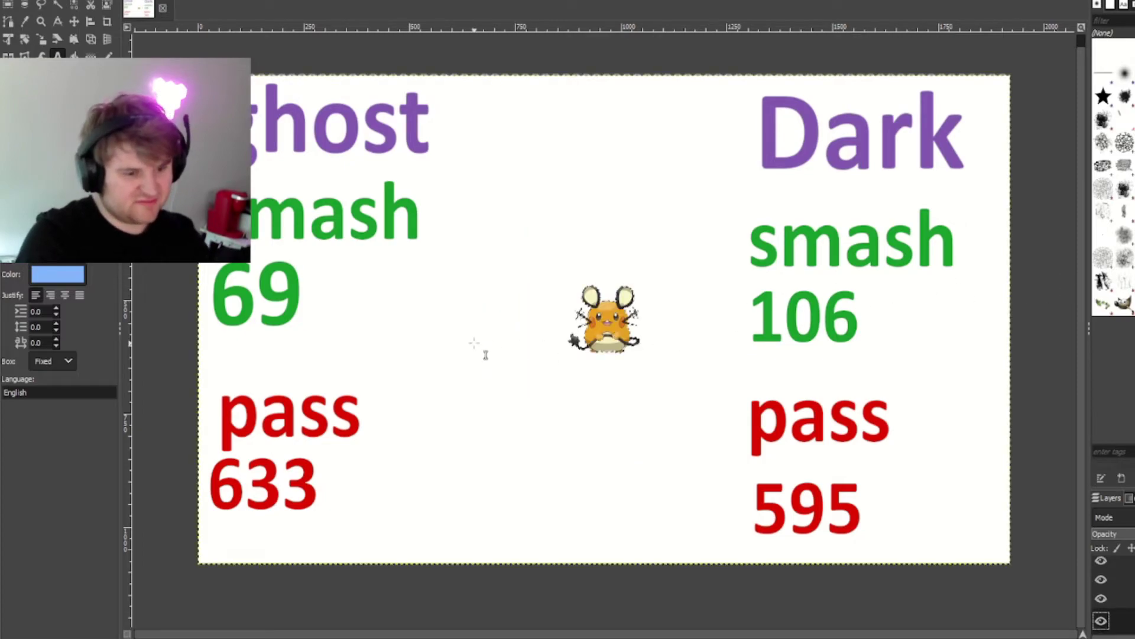
Step: Enlarge the Dedenne picture so it fills most of the gap between the columns
click(43, 40)
click(654, 315)
drag(558, 369, 509, 421)
drag(650, 271, 686, 231)
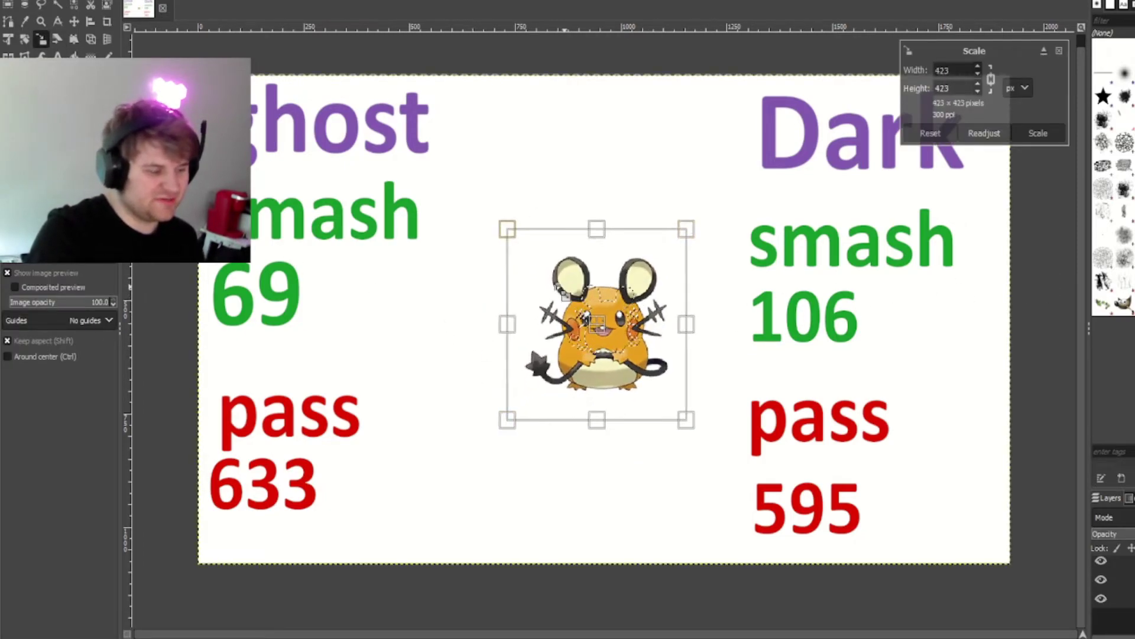
drag(509, 230, 479, 198)
key(Return)
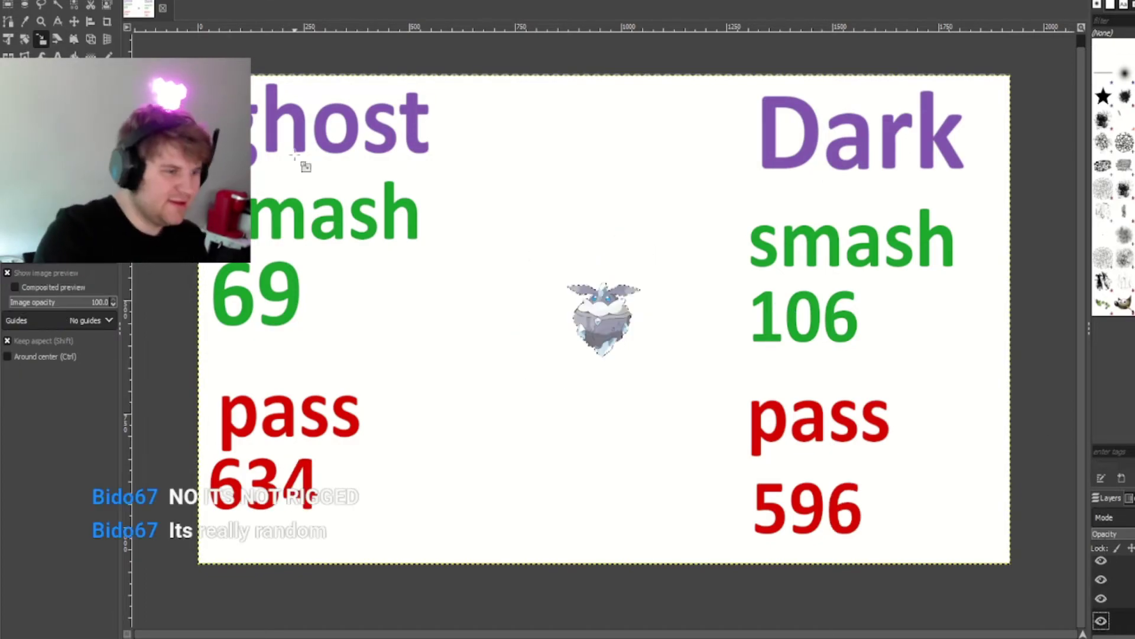
Step: Enlarge the pasted Carbink picture to 562 px between the columns
click(602, 320)
drag(558, 270, 457, 245)
drag(590, 374, 507, 443)
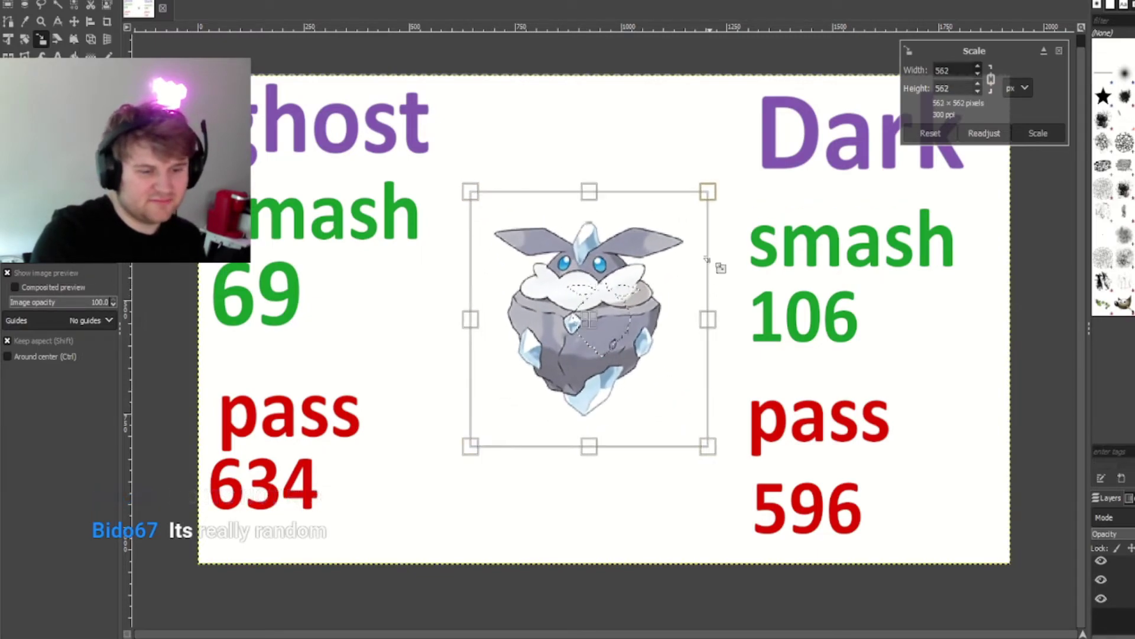
click(1038, 133)
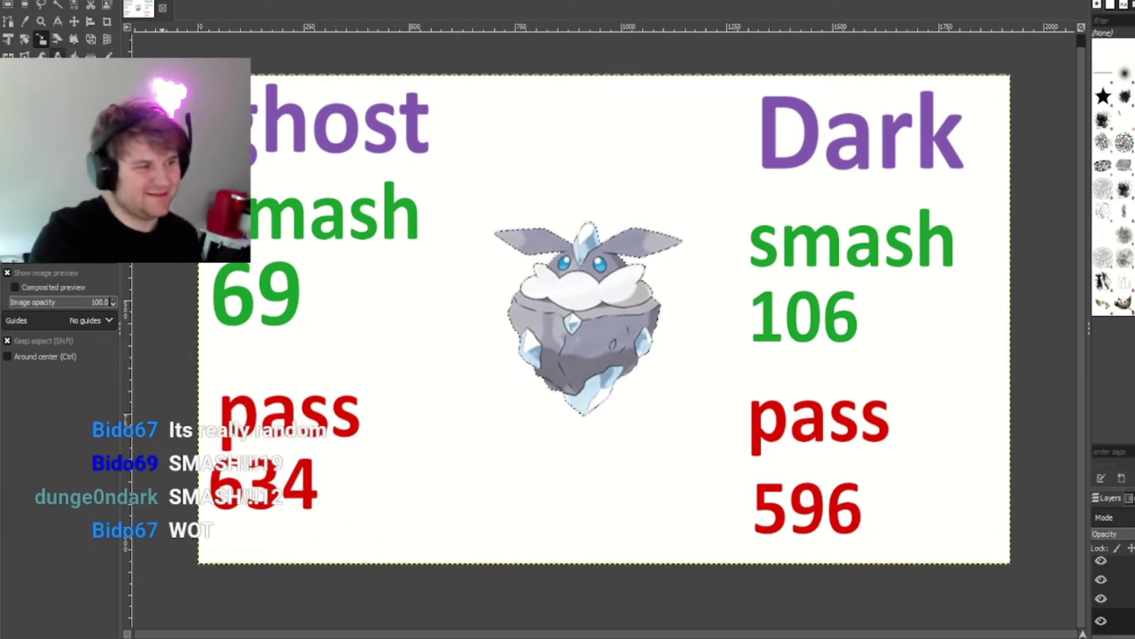
Step: Set the Dark column's pass count to 597 for the Carbink picture
click(58, 56)
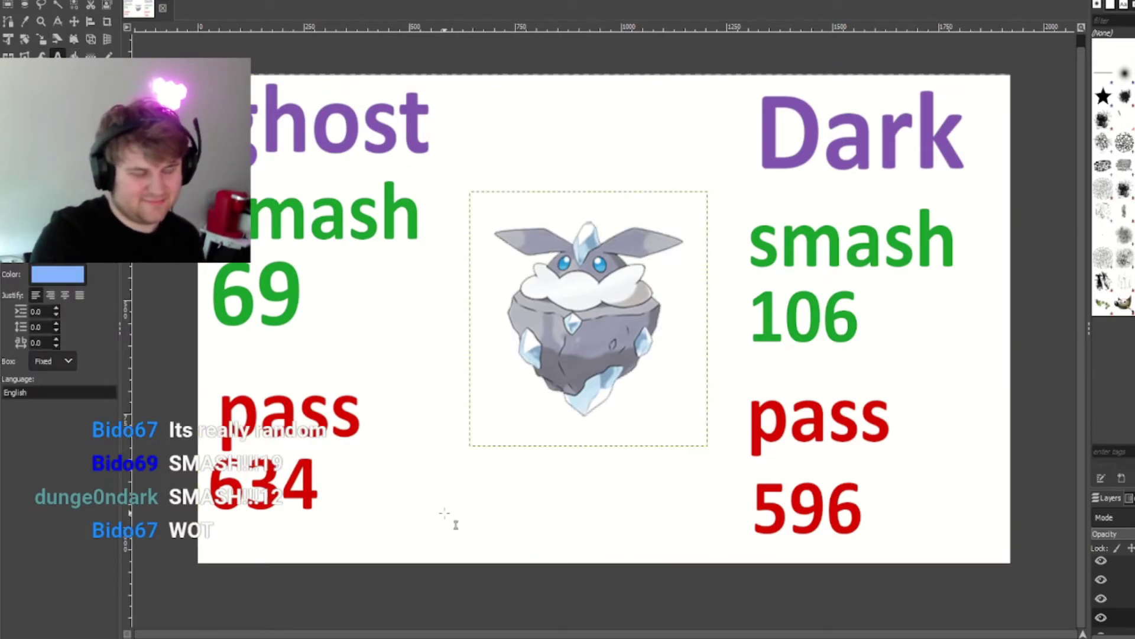
click(855, 518)
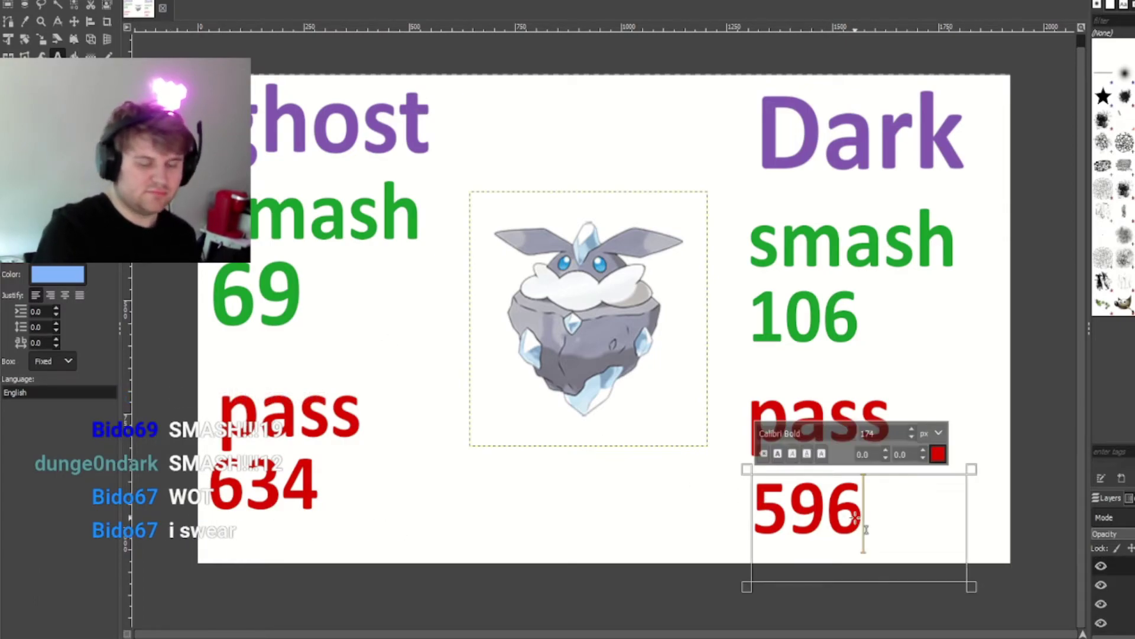
key(BackSpace)
text(7)
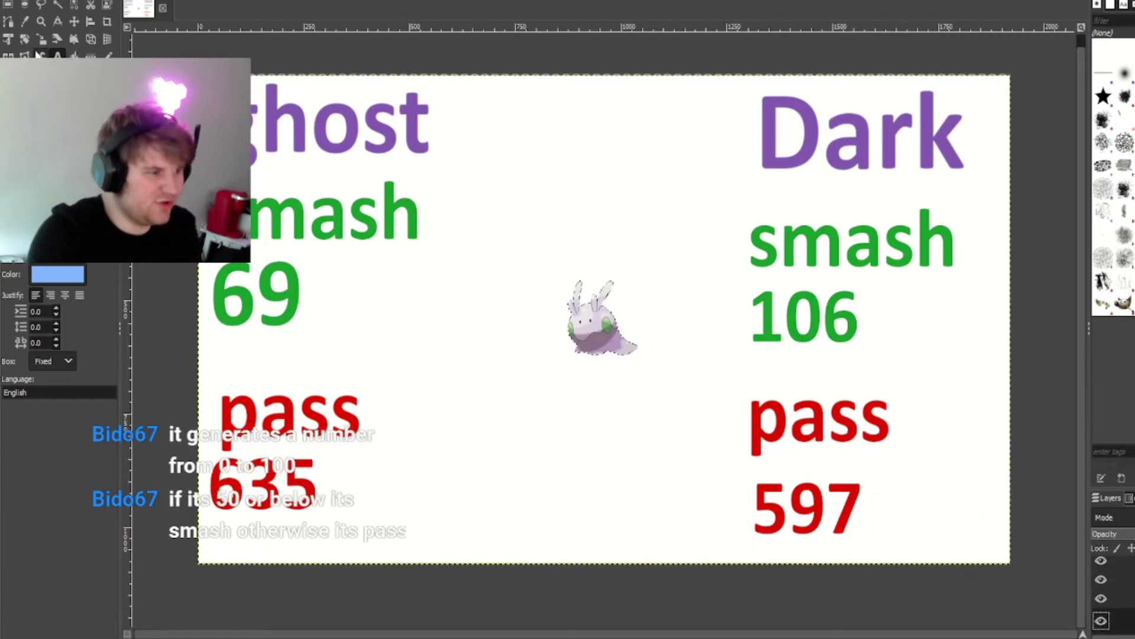
Step: Enlarge the pasted Goomy picture between the columns with the Scale tool
key(shift+s)
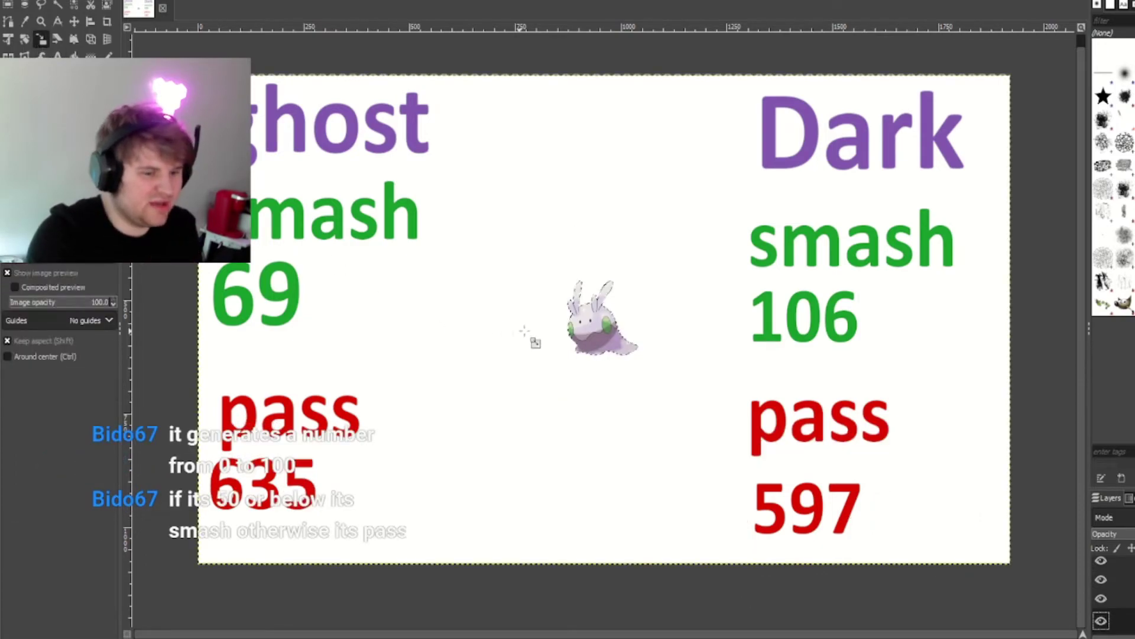
click(521, 337)
click(1040, 133)
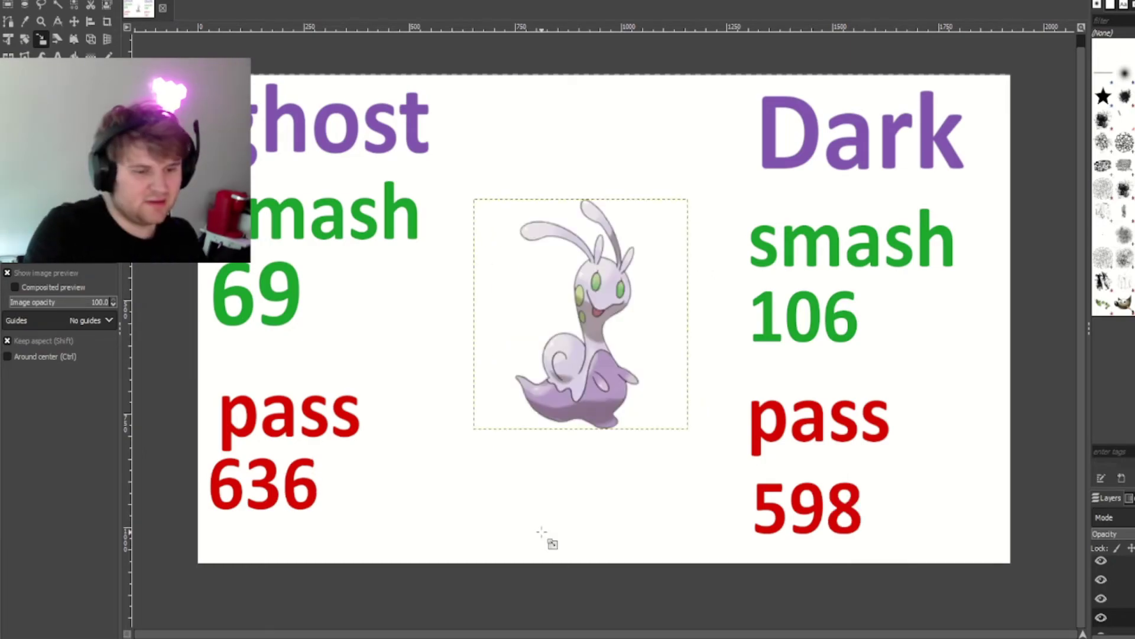
Step: Set the Dark column's pass count to 599 for the Sliggoo picture
click(57, 56)
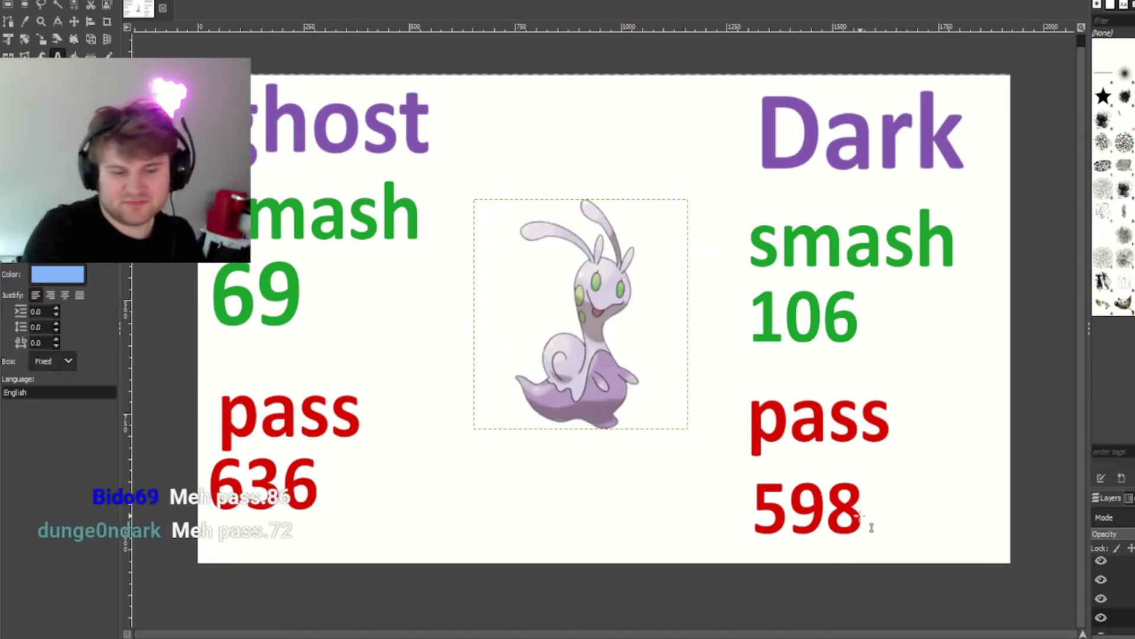
click(859, 508)
key(BackSpace)
text(9)
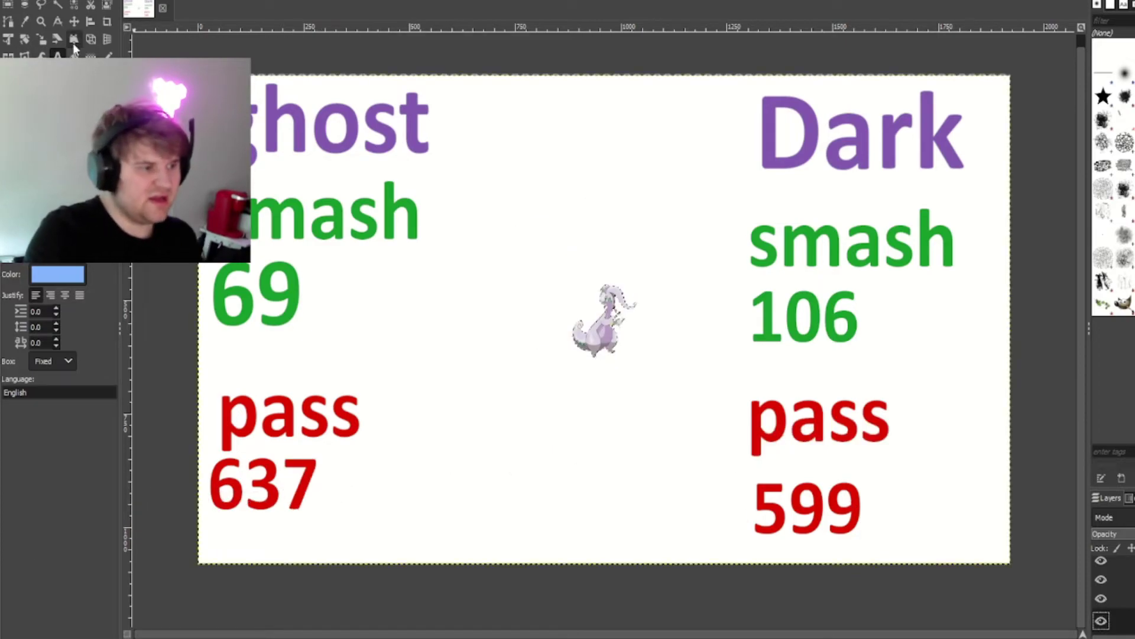
Step: Enlarge the pasted Goodra picture between the two tally columns
key(shift+s)
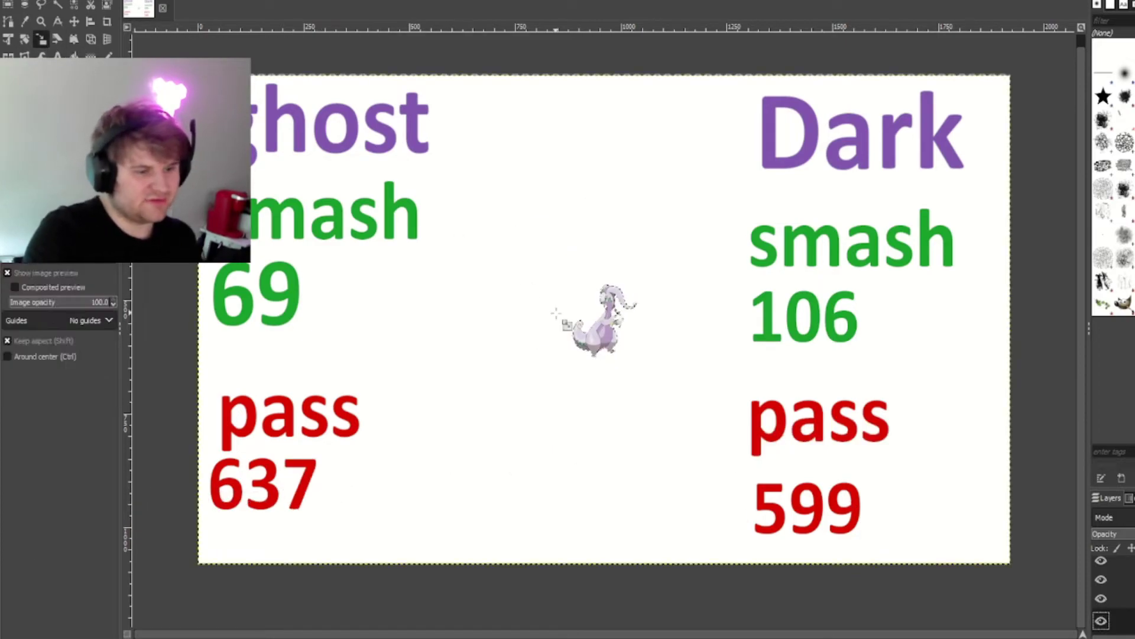
click(589, 321)
drag(559, 271, 479, 185)
drag(650, 369, 699, 420)
drag(479, 421, 467, 434)
drag(699, 433, 718, 454)
click(1028, 135)
Step: Scale the Goodra picture up further so it nearly spans the gap, and turn it into its own layer
click(596, 418)
drag(489, 291, 465, 264)
drag(511, 282, 503, 271)
click(1038, 133)
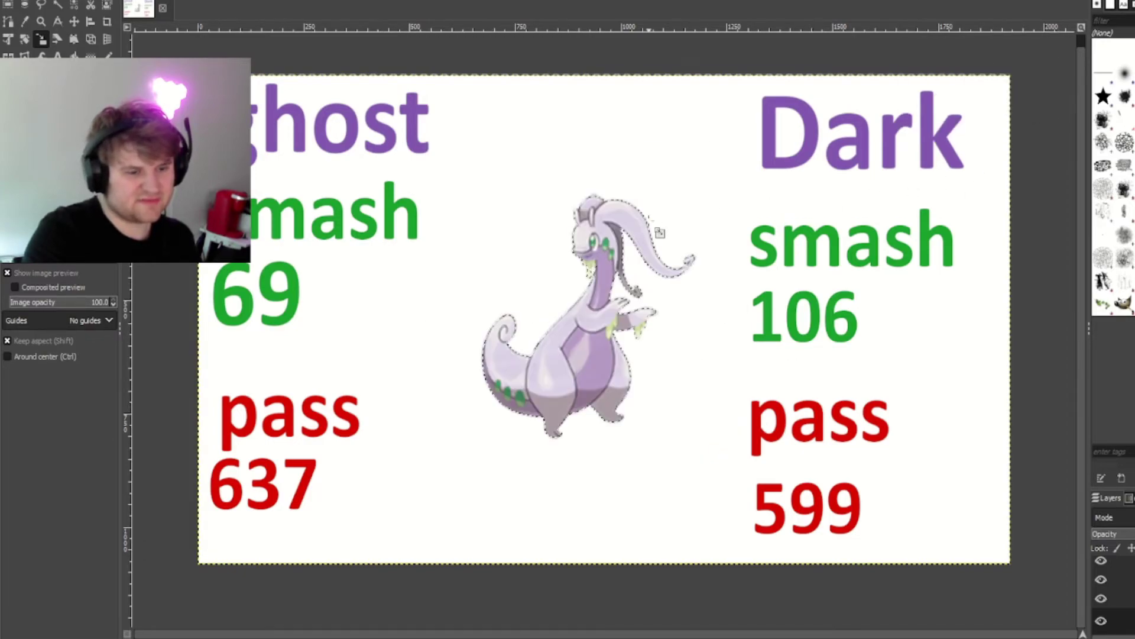
click(1100, 636)
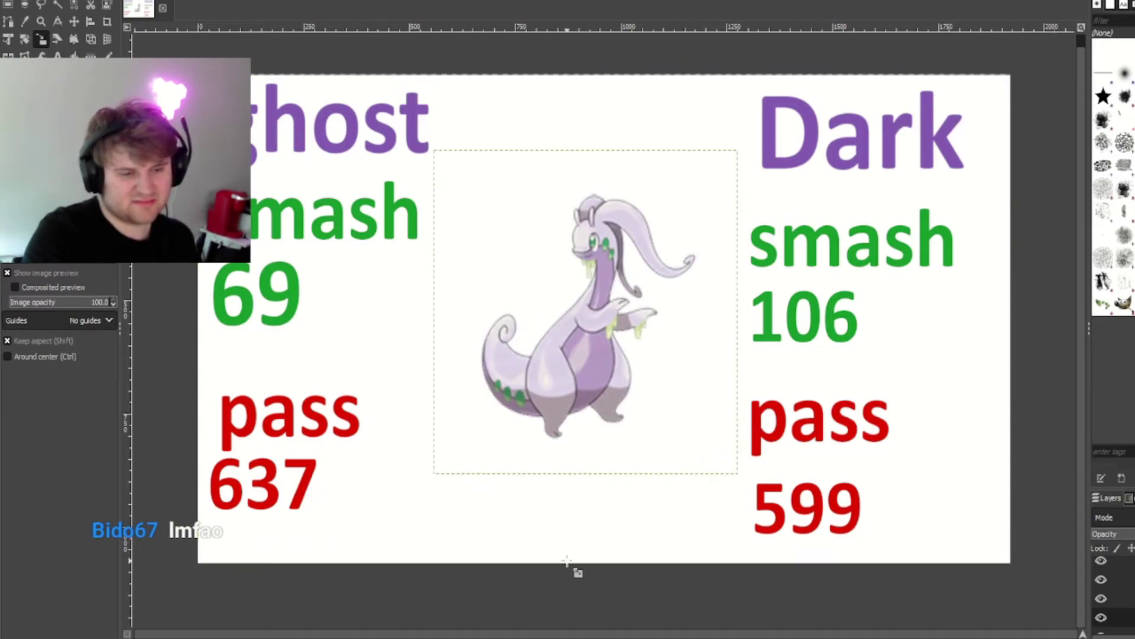
Step: For the Goodra picture, set the Dark column's pass count to 600 and the ghost column's smash count to 70
key(t)
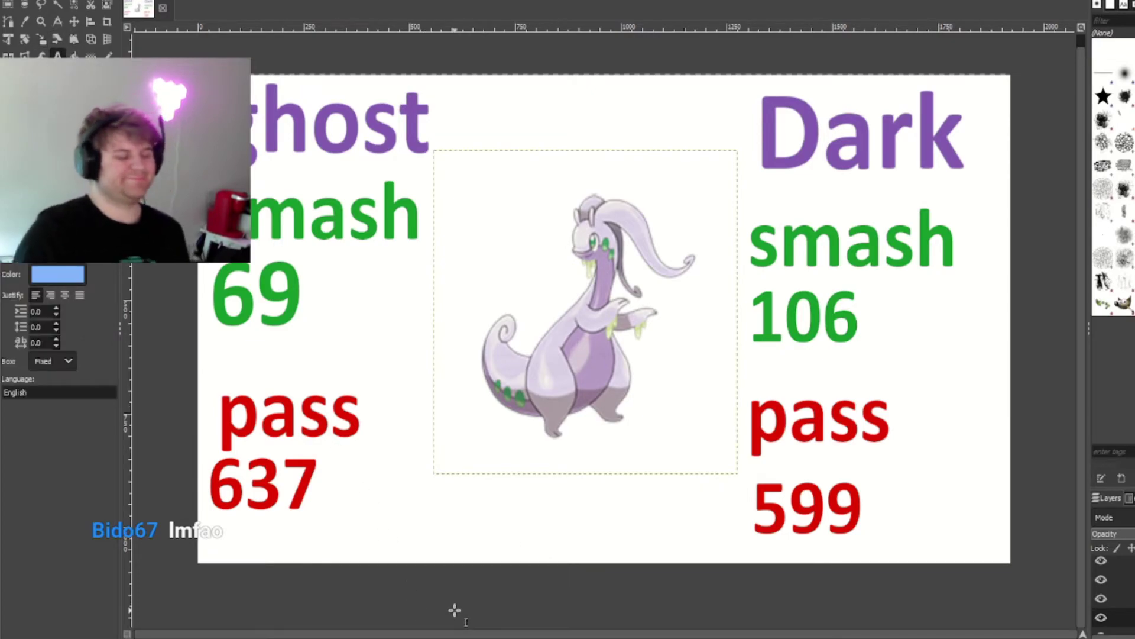
click(799, 527)
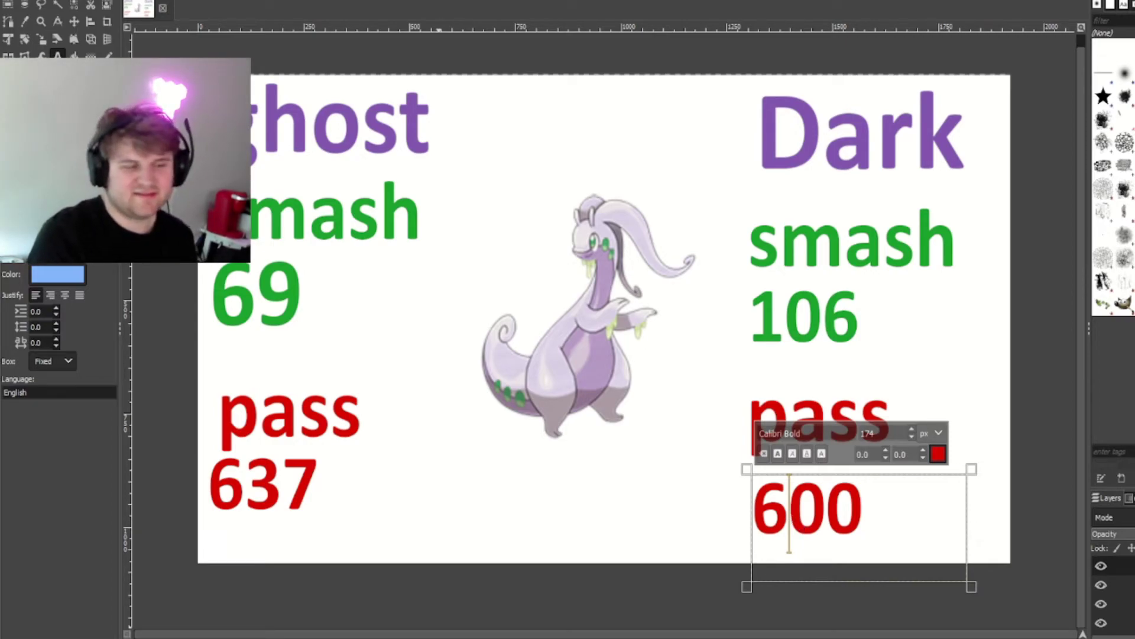
click(251, 296)
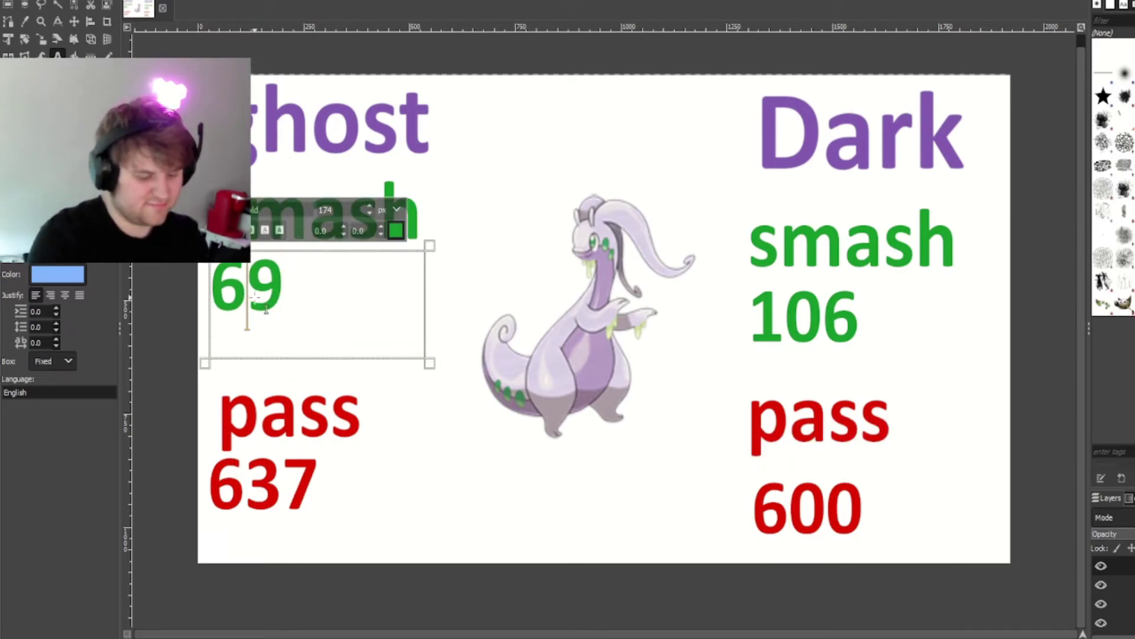
key(BackSpace)
text(7)
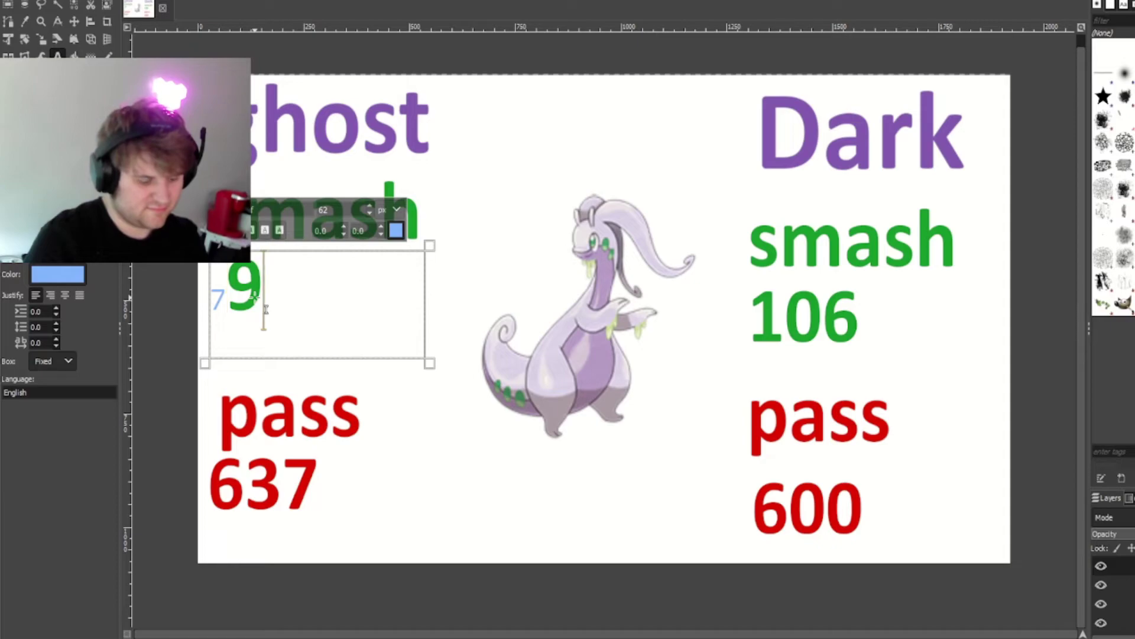
key(Right)
text(7)
key(Left)
key(BackSpace)
key(BackSpace)
key(Right)
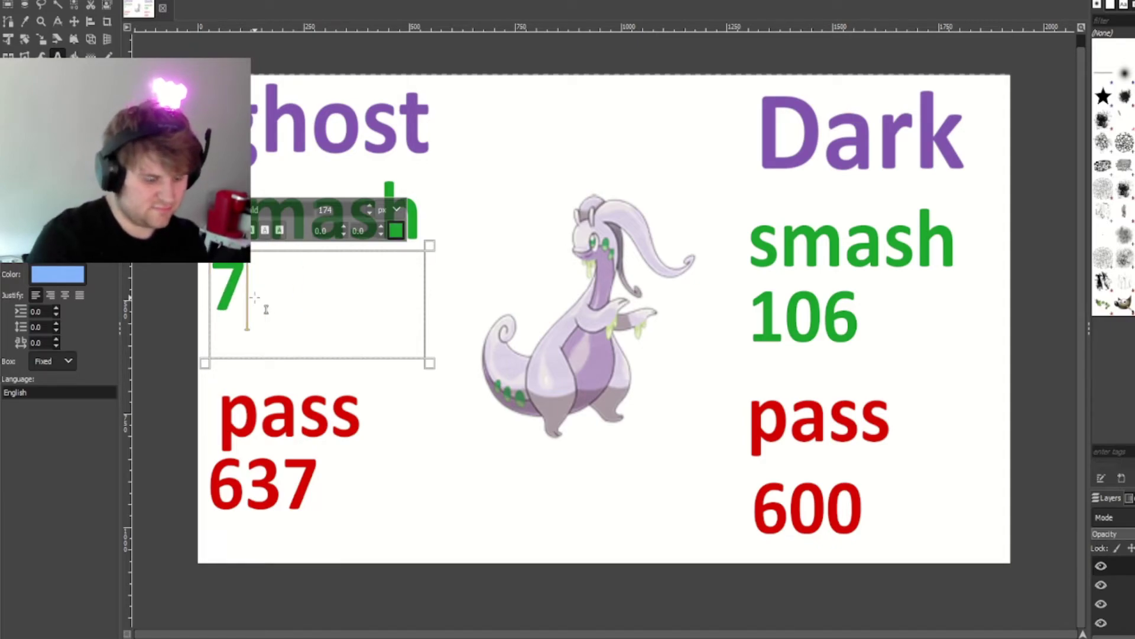
text(0)
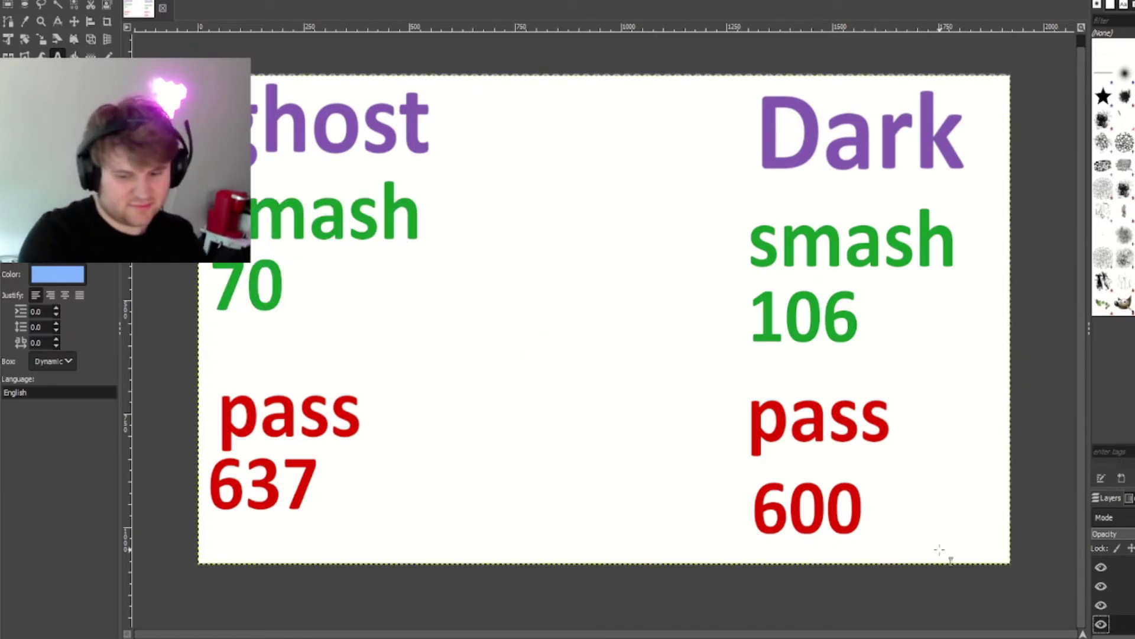
Step: Paste the Klefki picture and enlarge it between the two tally columns with the Scale tool
key(ctrl+v)
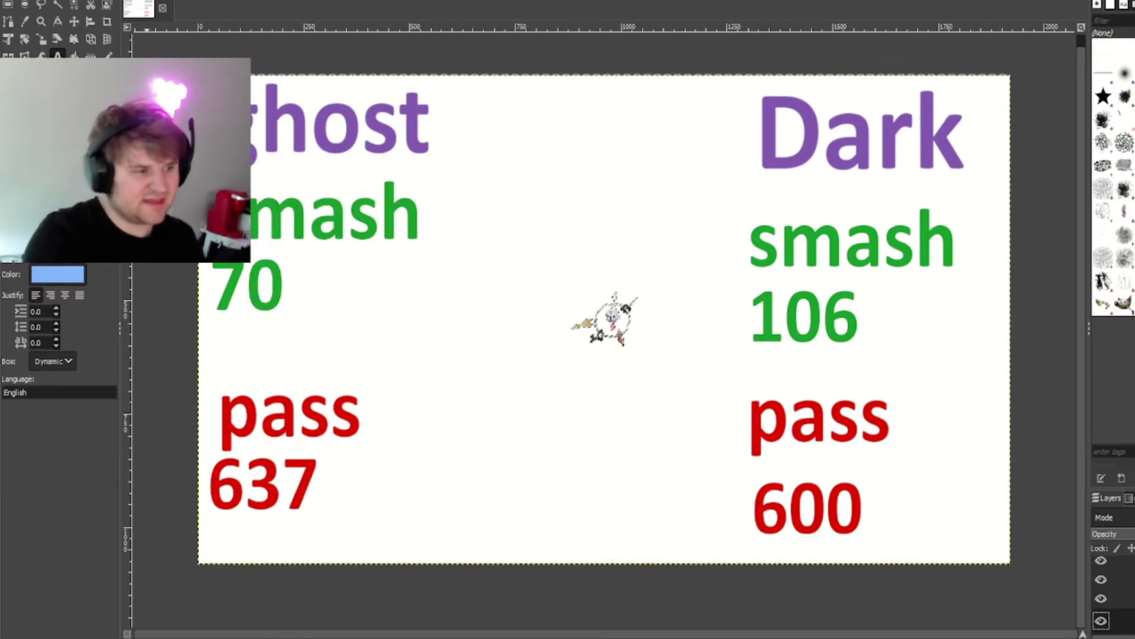
click(41, 39)
click(590, 345)
drag(558, 366, 480, 415)
drag(638, 278, 688, 222)
drag(498, 217, 473, 192)
click(1046, 133)
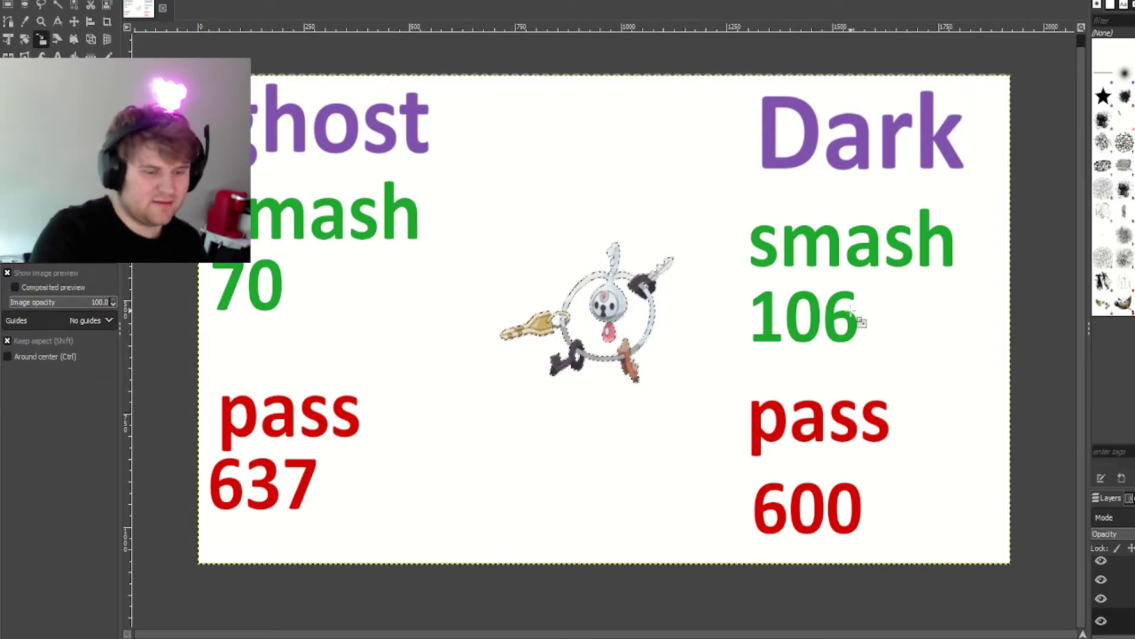
Step: For the Klefki picture, set the Dark column's pass count to 601 and the ghost column's pass count to 638
key(t)
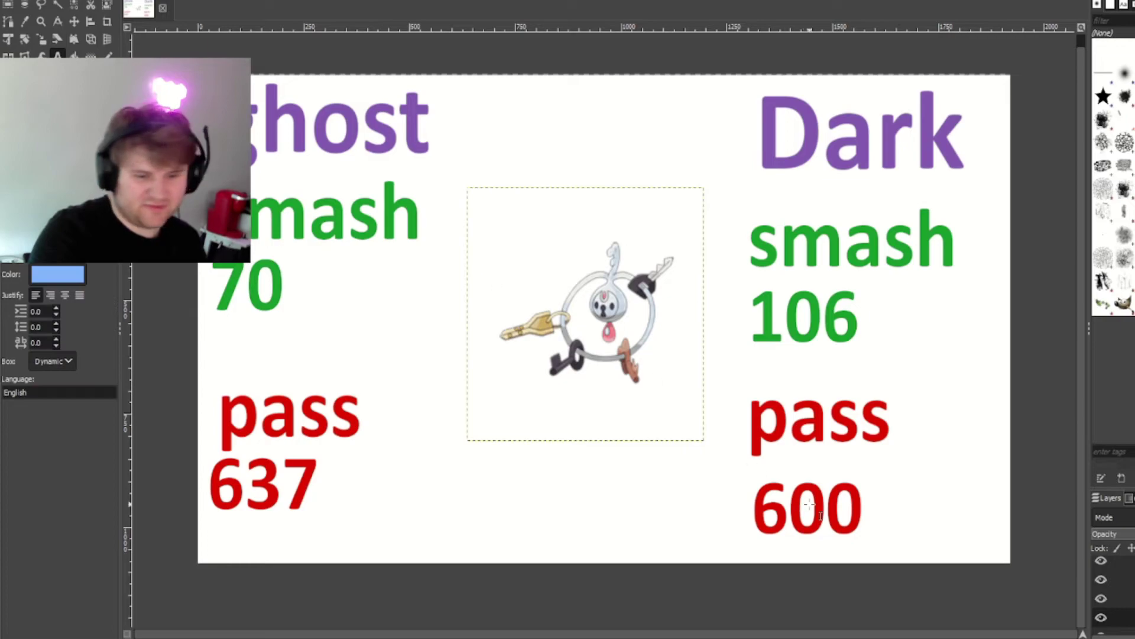
click(857, 512)
key(BackSpace)
text(1)
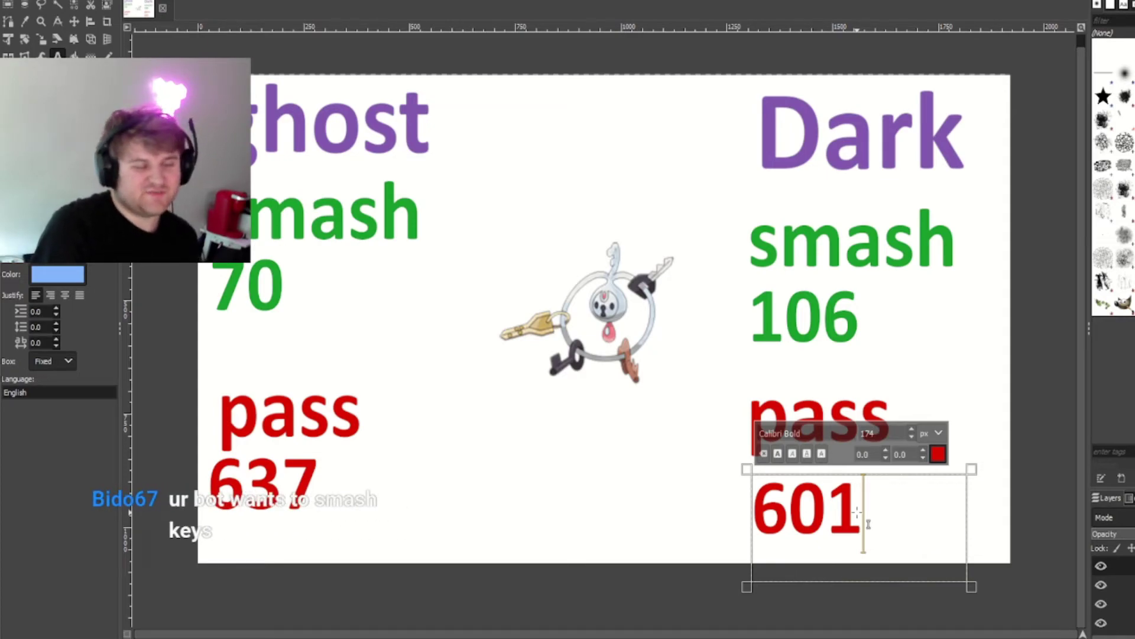
click(324, 488)
key(BackSpace)
text(8)
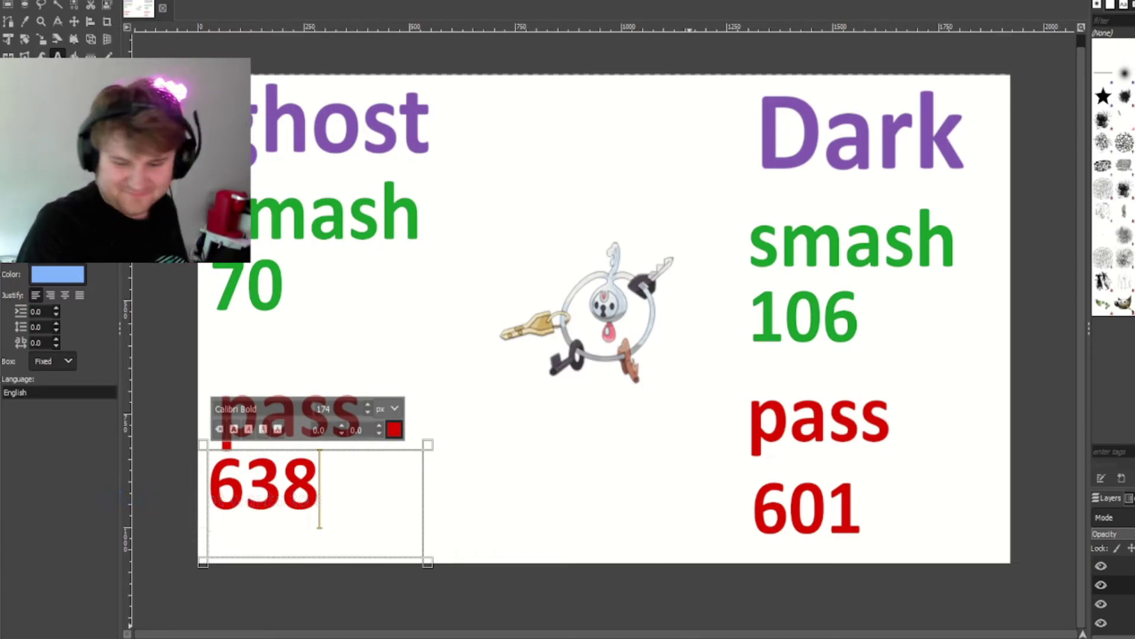
Step: Delete the Klefki layer and paste the next Pokémon picture in its place for scaling
scroll(1123, 621, down, 1)
click(1125, 605)
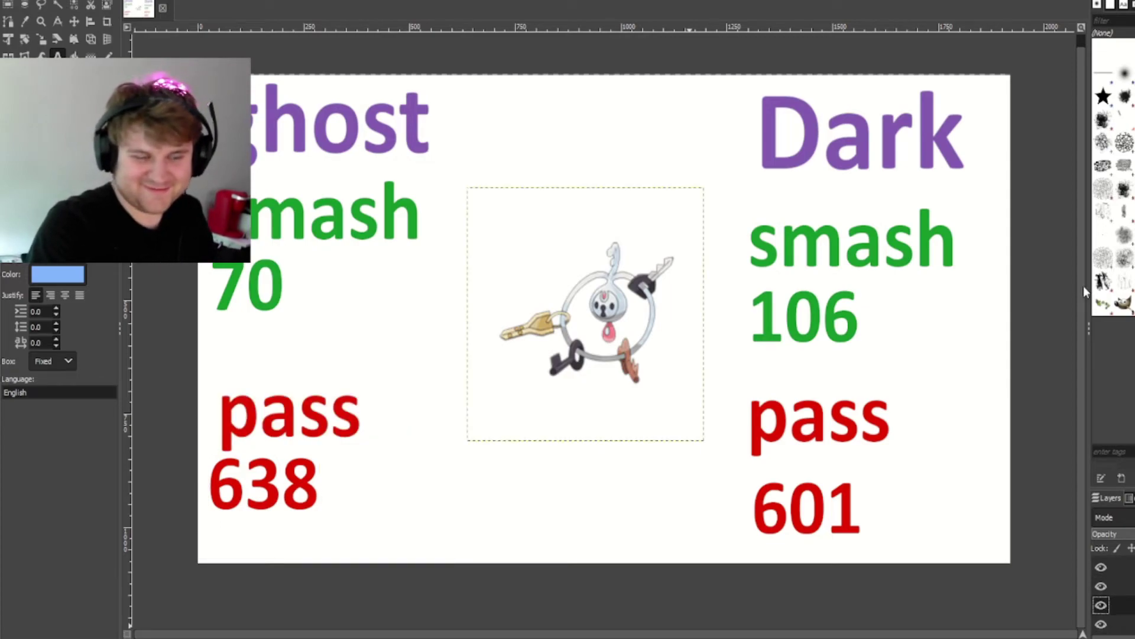
key(Delete)
key(ctrl+v)
click(41, 40)
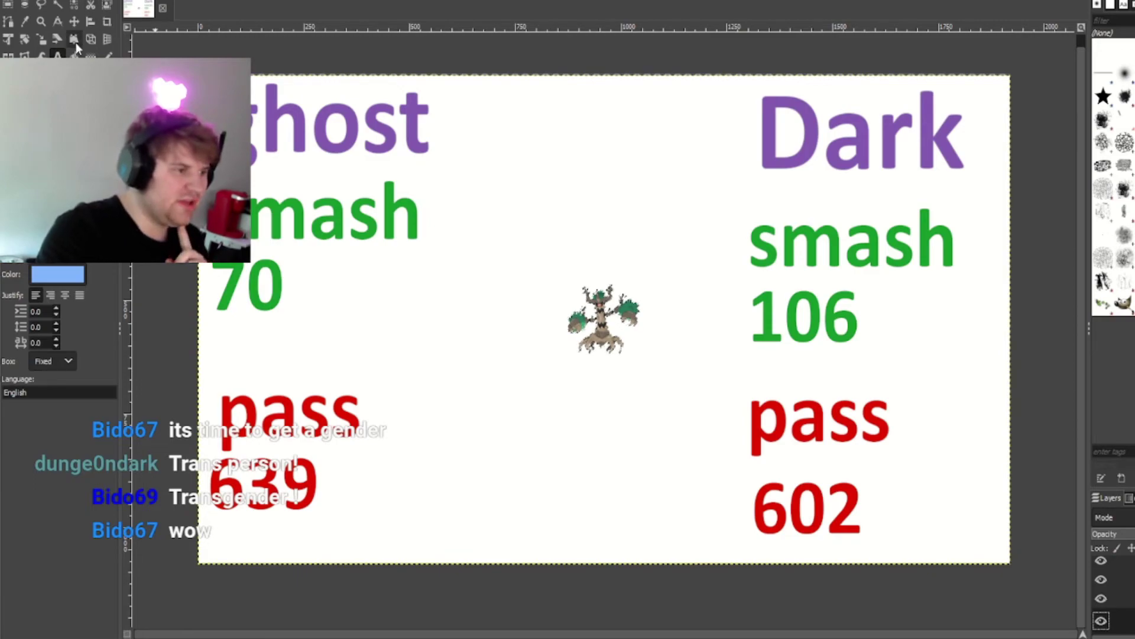
Step: Enlarge the pasted Trevenant picture to nearly span the gap between the columns, and turn it into its own layer
click(47, 46)
click(630, 386)
drag(555, 350, 466, 445)
drag(627, 314, 708, 226)
drag(461, 314, 453, 335)
click(1038, 133)
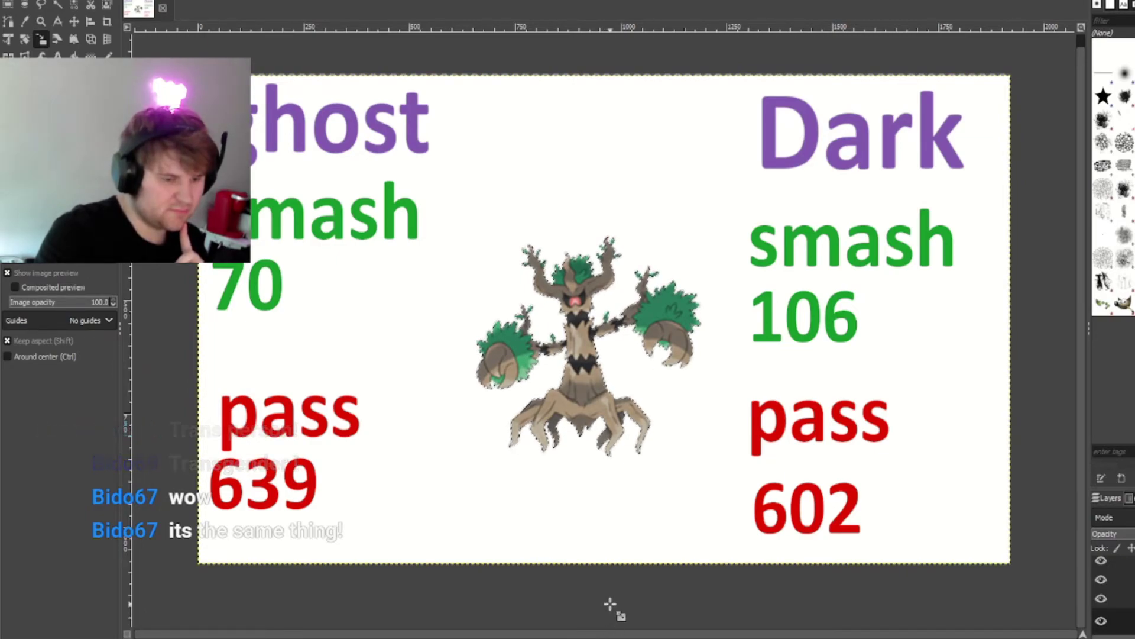
click(1101, 638)
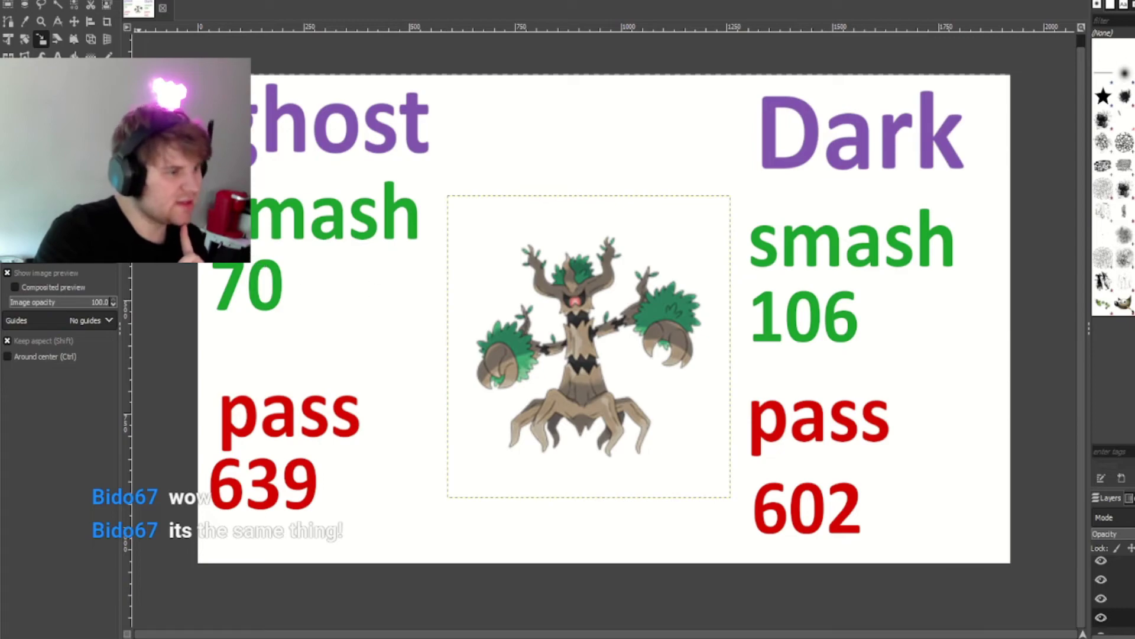
Step: Set the ghost column's pass count to 643 for the Bergmite picture
click(58, 55)
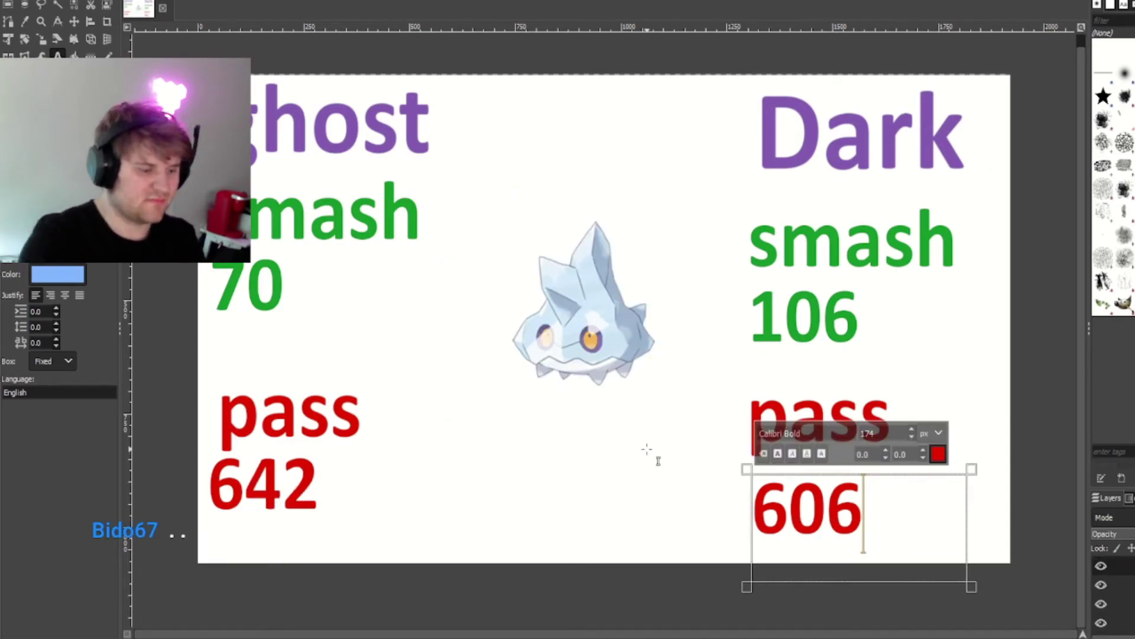
click(325, 502)
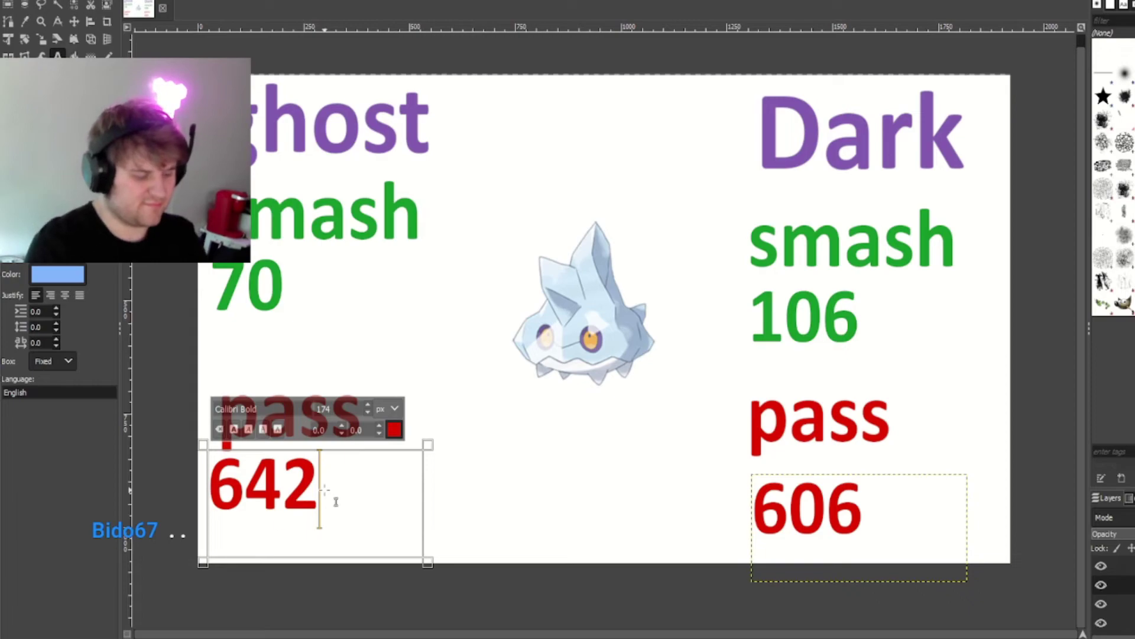
key(BackSpace)
text(3)
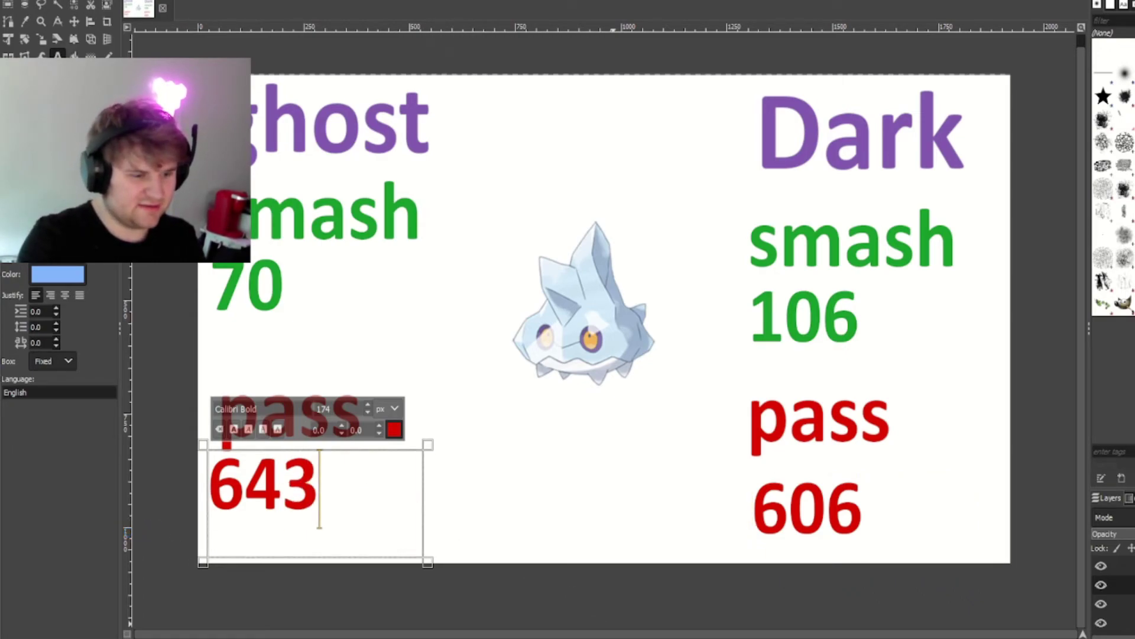
Step: Replace the Bergmite picture with the pasted Avalugg picture and scale it to about 583 × 583 pixels between the columns
click(1124, 624)
key(Delete)
key(ctrl+v)
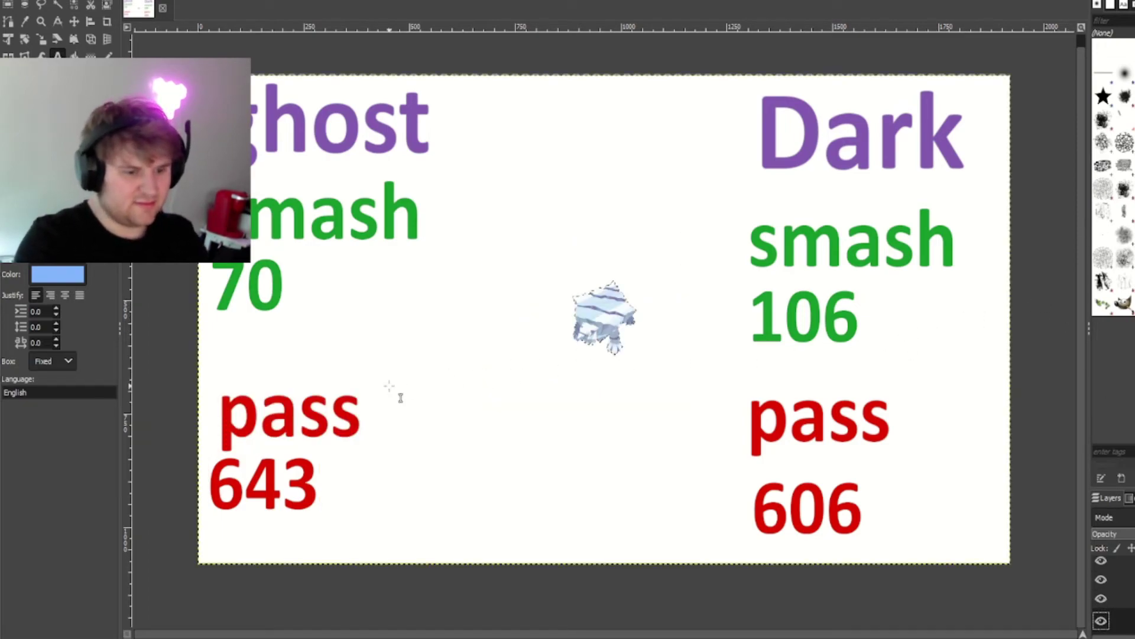
click(46, 41)
click(582, 302)
drag(559, 370, 465, 434)
drag(652, 270, 732, 240)
drag(482, 229, 453, 220)
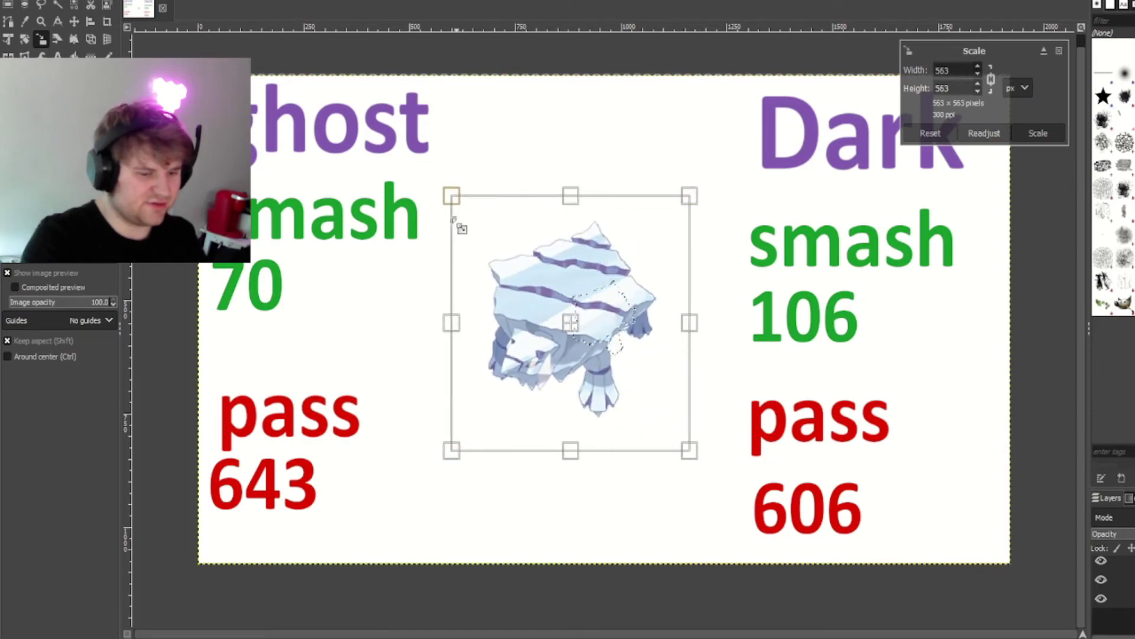
click(1037, 135)
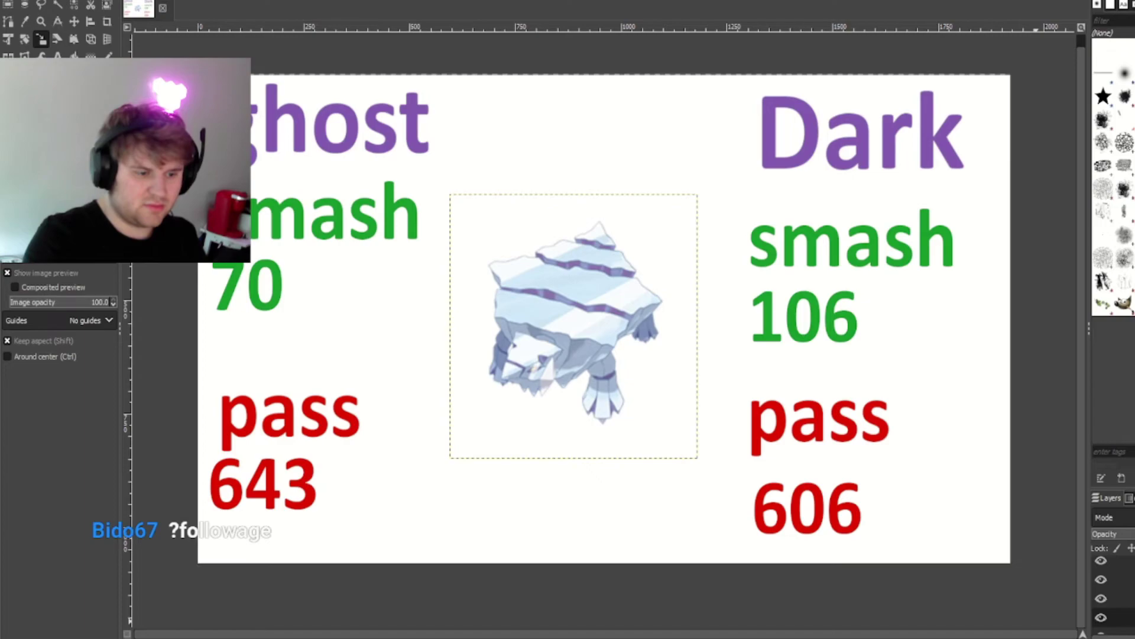
Step: Paste the brown-legged Avalugg variant overlapping the first Avalugg and turn it into its own layer
key(ctrl+v)
key(m)
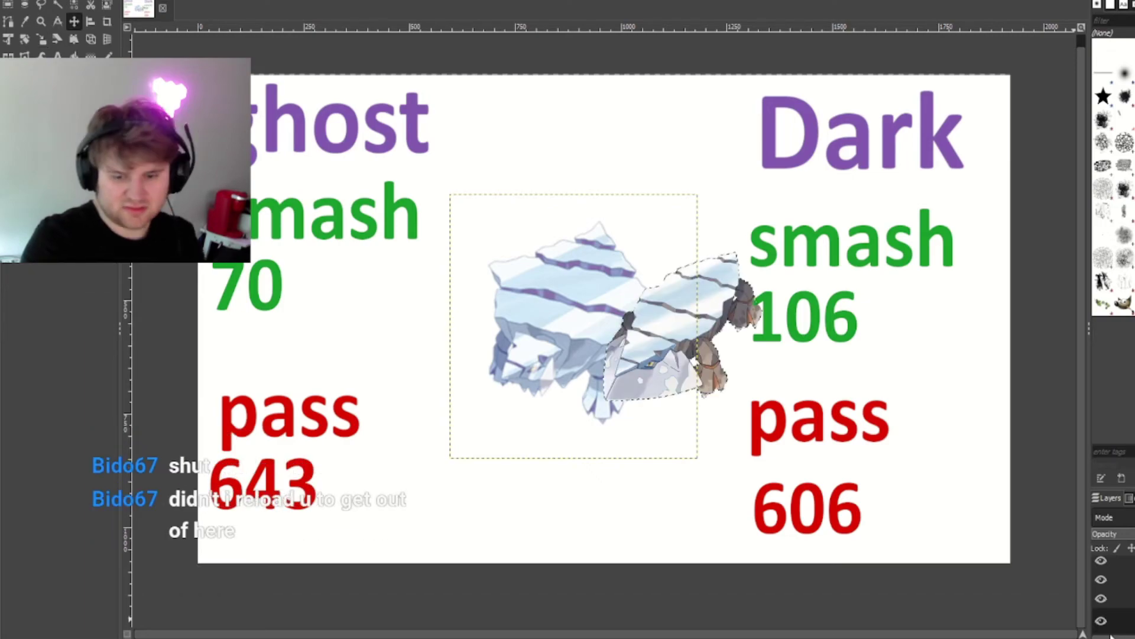
click(1102, 637)
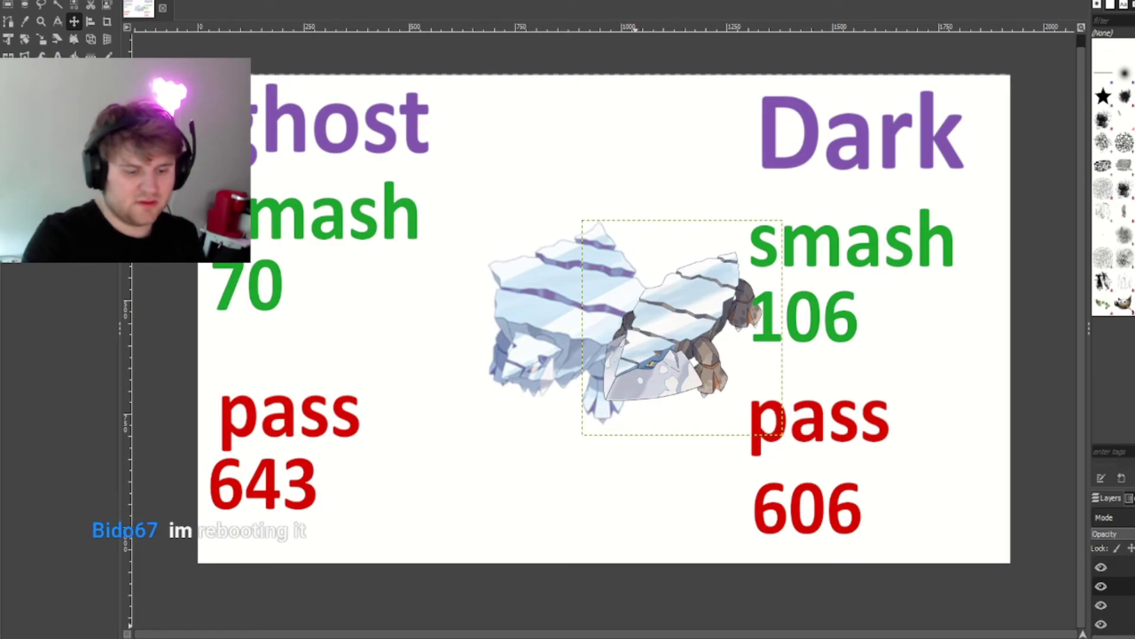
Step: For the Avalugg pictures, set the Dark column's pass count to 607 and the ghost column's pass count to 644
key(t)
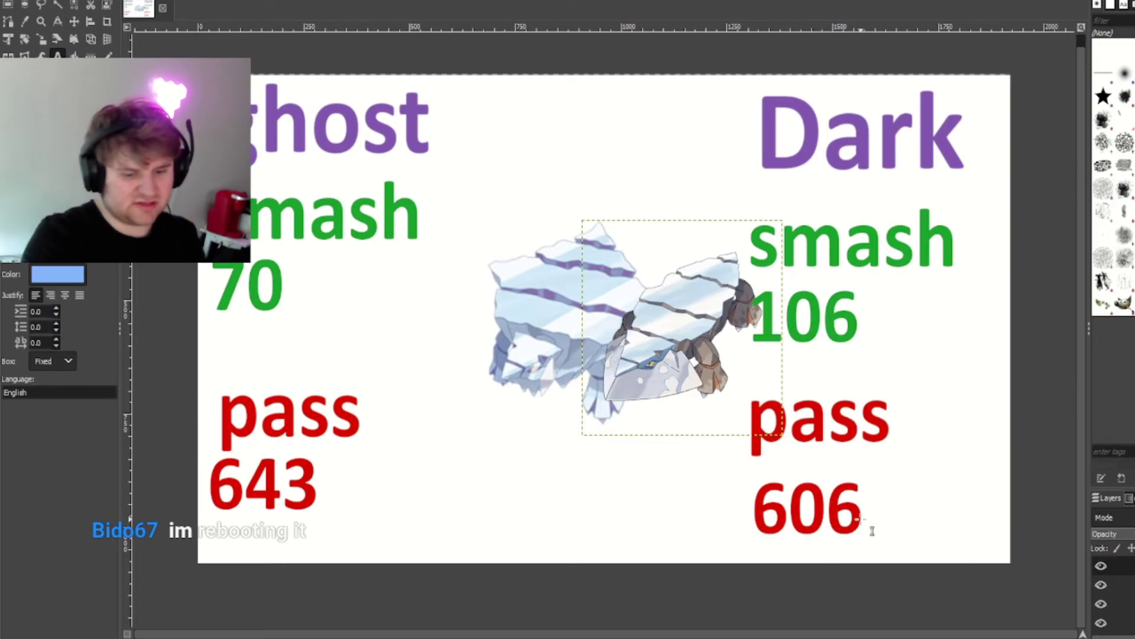
click(872, 531)
key(BackSpace)
text(7)
click(322, 485)
key(BackSpace)
text(4)
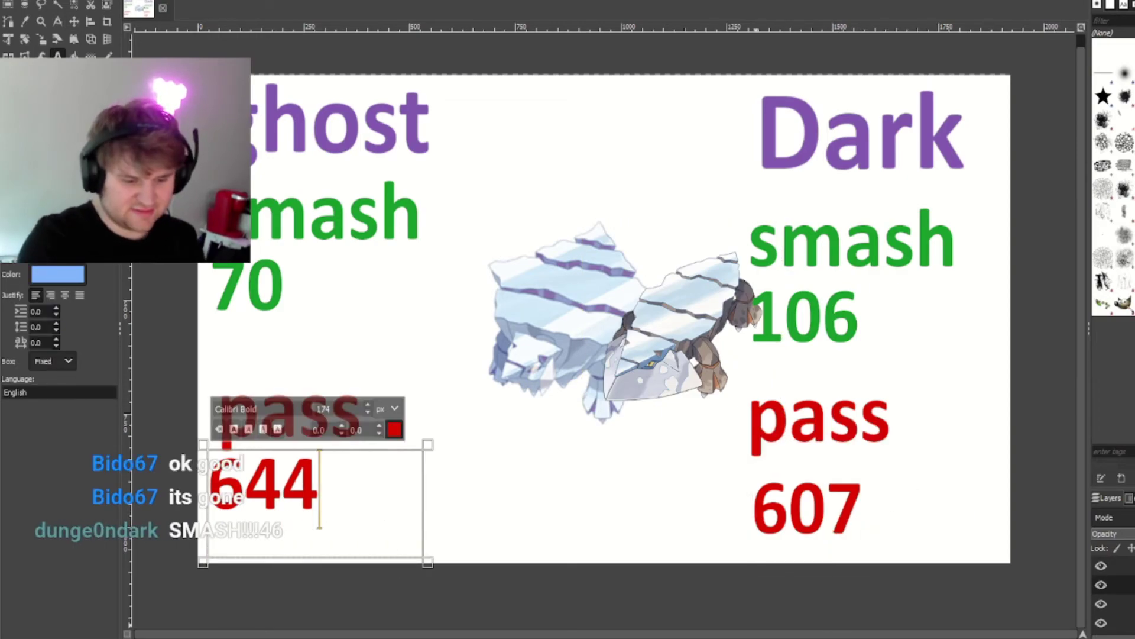
Step: Delete both Avalugg picture layers
click(1115, 623)
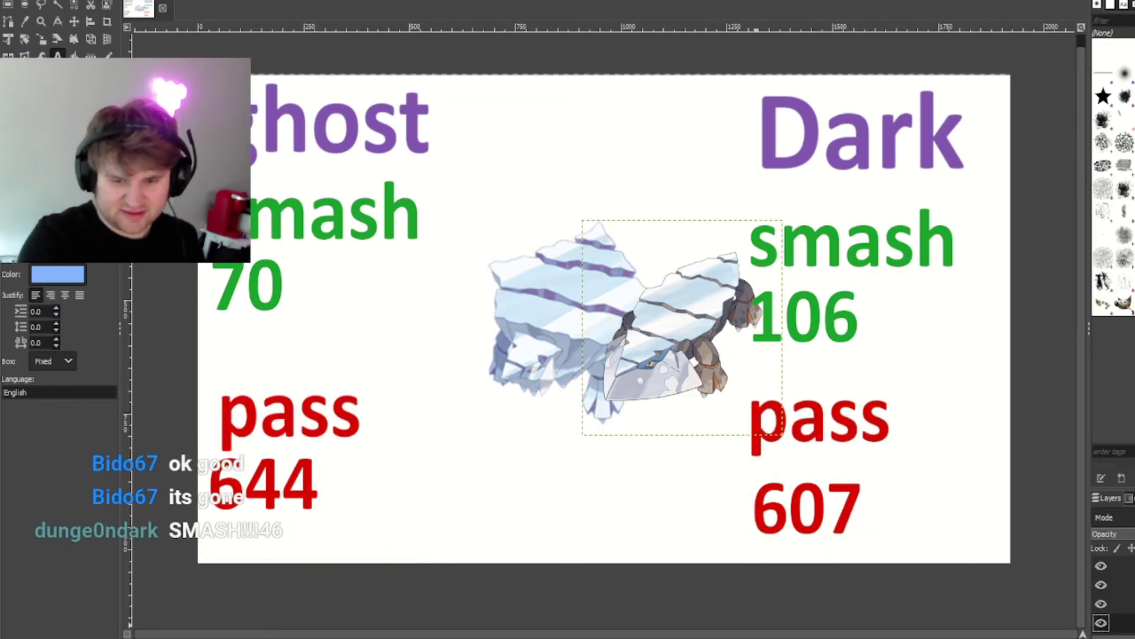
click(1081, 303)
right_click(1113, 608)
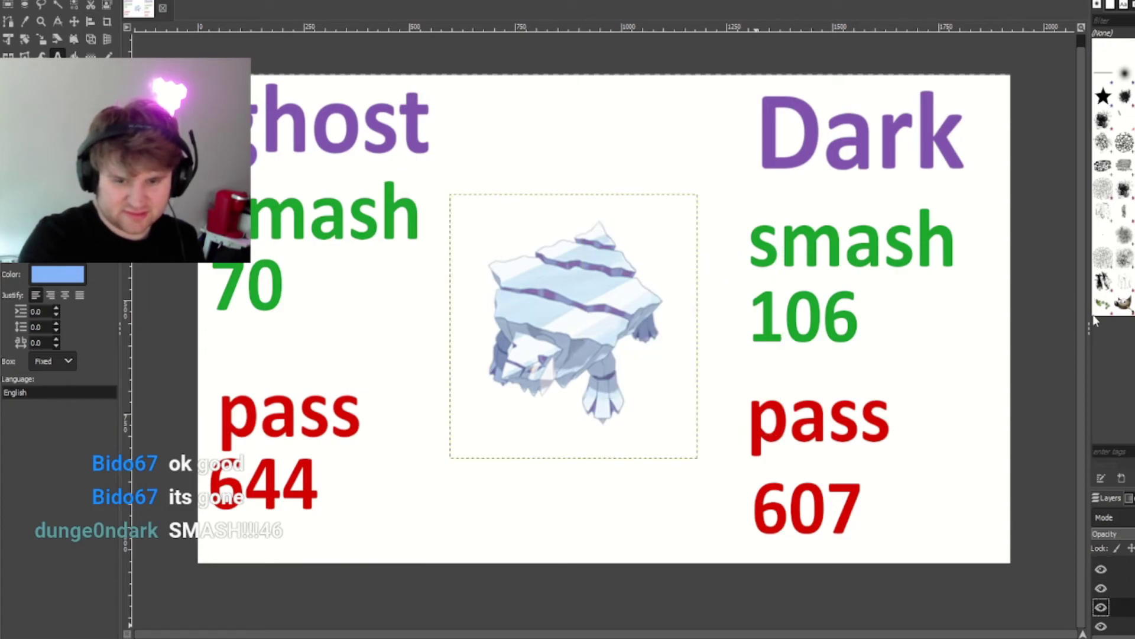
click(1080, 291)
Step: Paste the Noibat picture and scale it to about 634 × 634 pixels between the tally columns
key(ctrl+y)
key(shift+s)
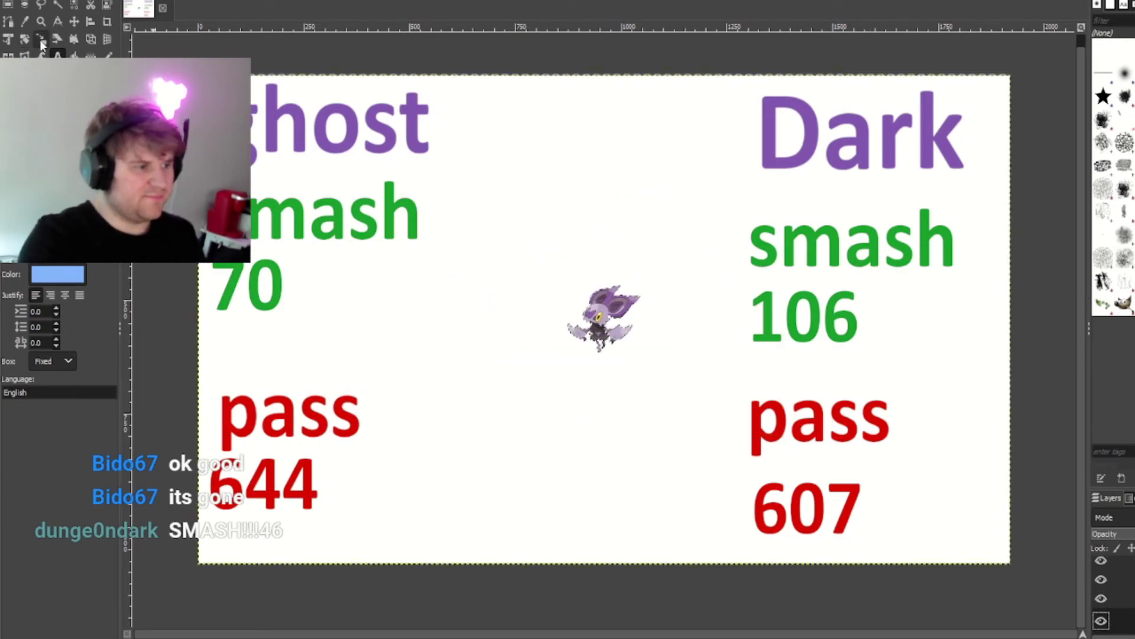
click(610, 319)
drag(558, 270, 436, 221)
drag(650, 368, 715, 439)
drag(481, 408, 450, 433)
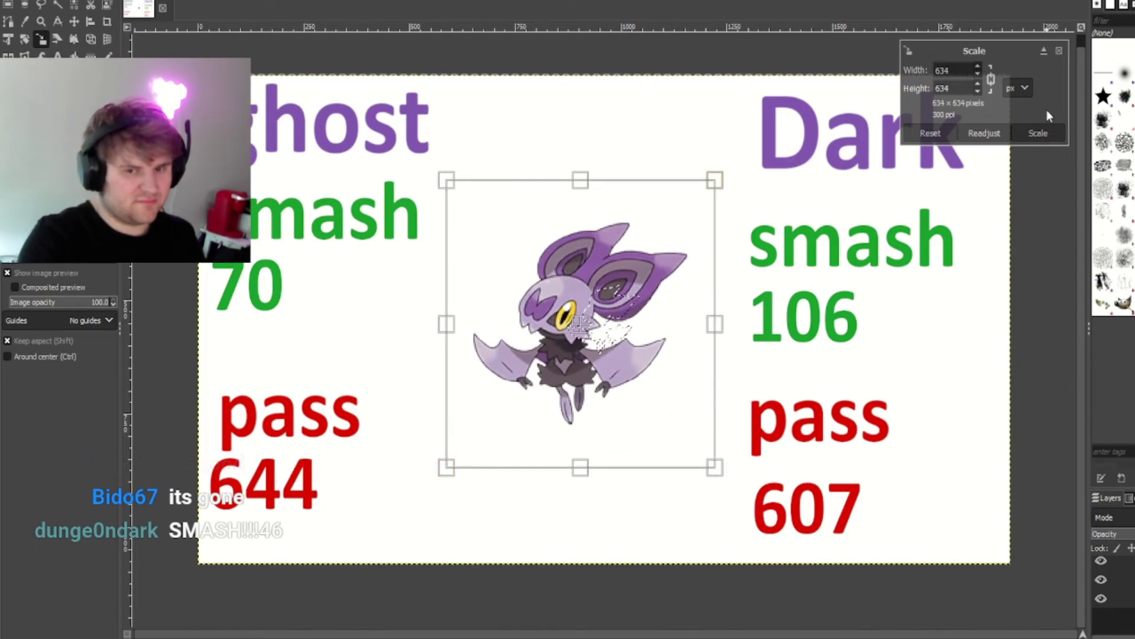
click(1039, 132)
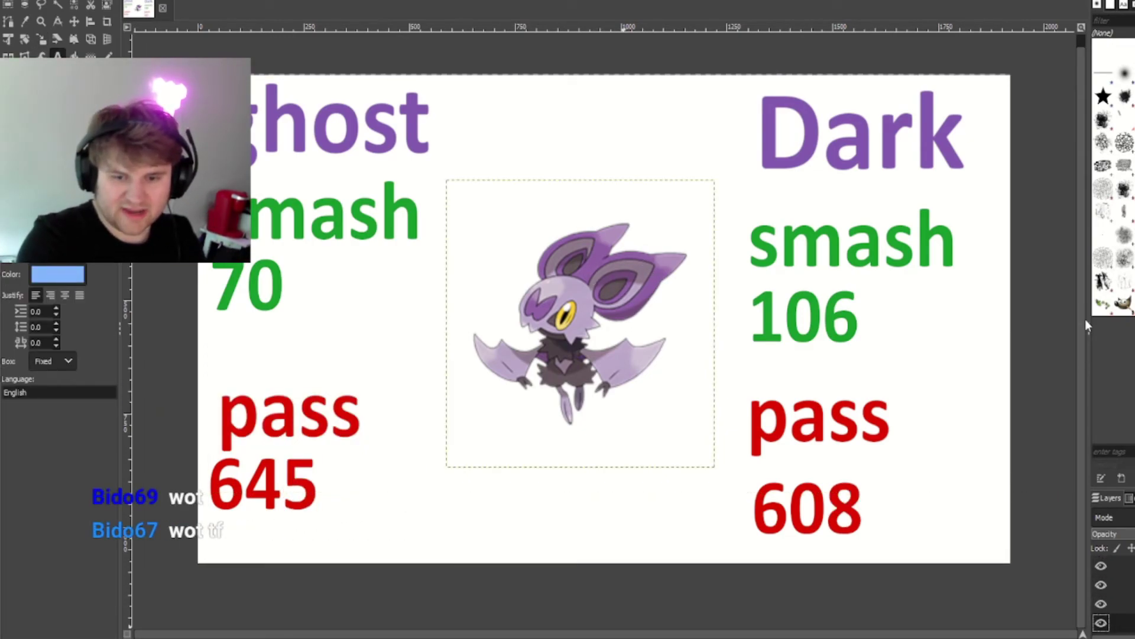
Step: Replace the Noibat picture with the pasted Noivern picture, enlarged to nearly span the gap and turned into its own layer
key(Delete)
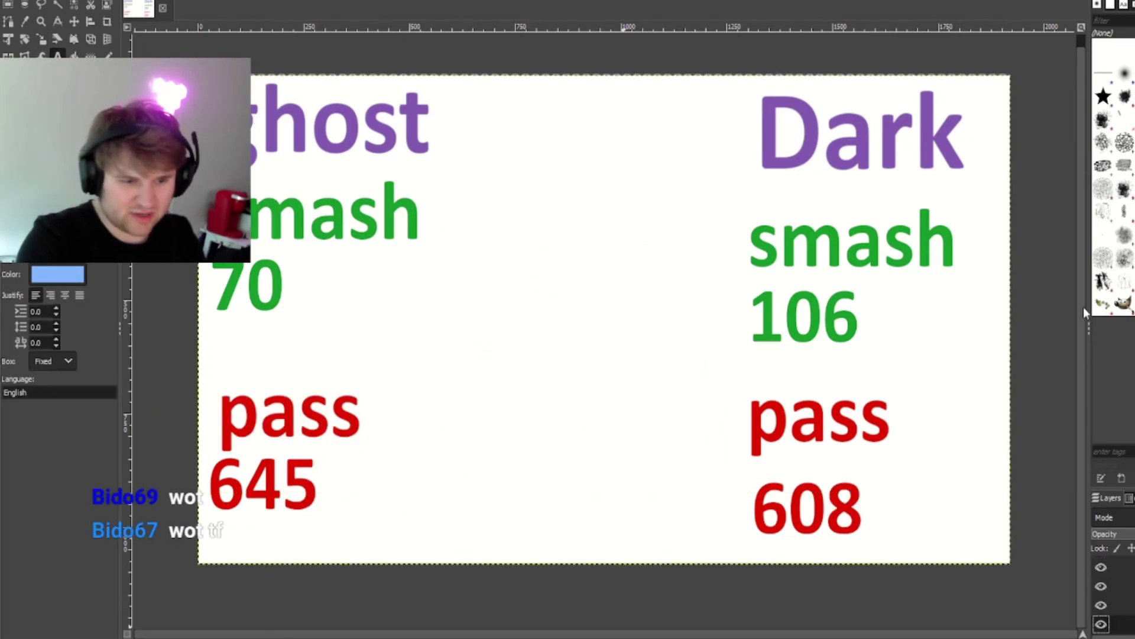
key(ctrl+v)
click(41, 40)
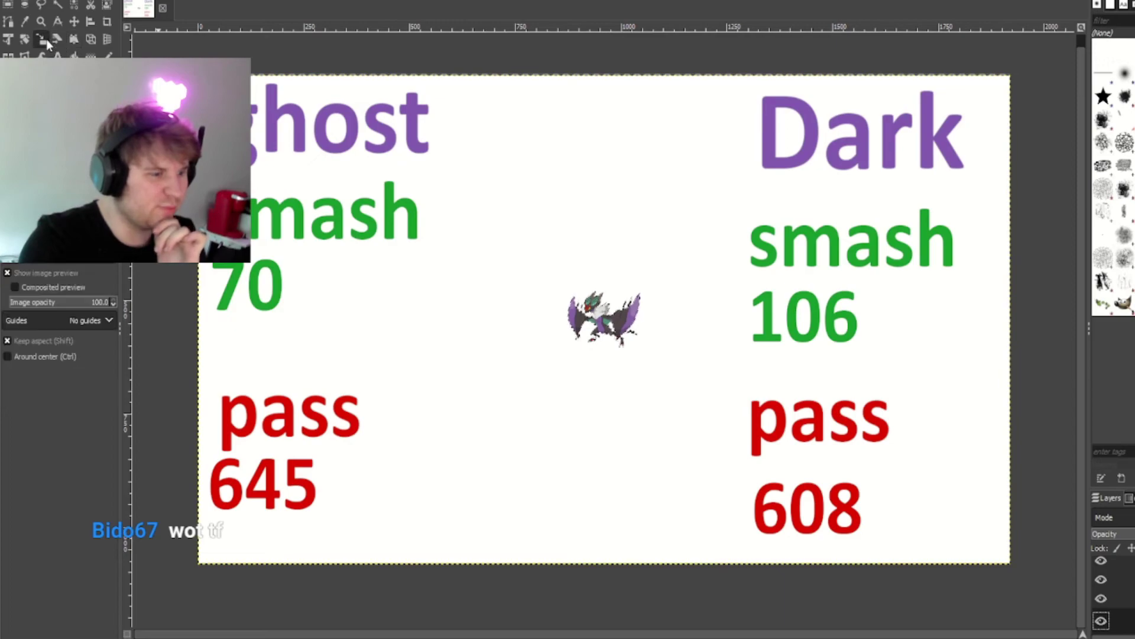
click(565, 288)
drag(560, 281, 446, 230)
drag(642, 359, 712, 419)
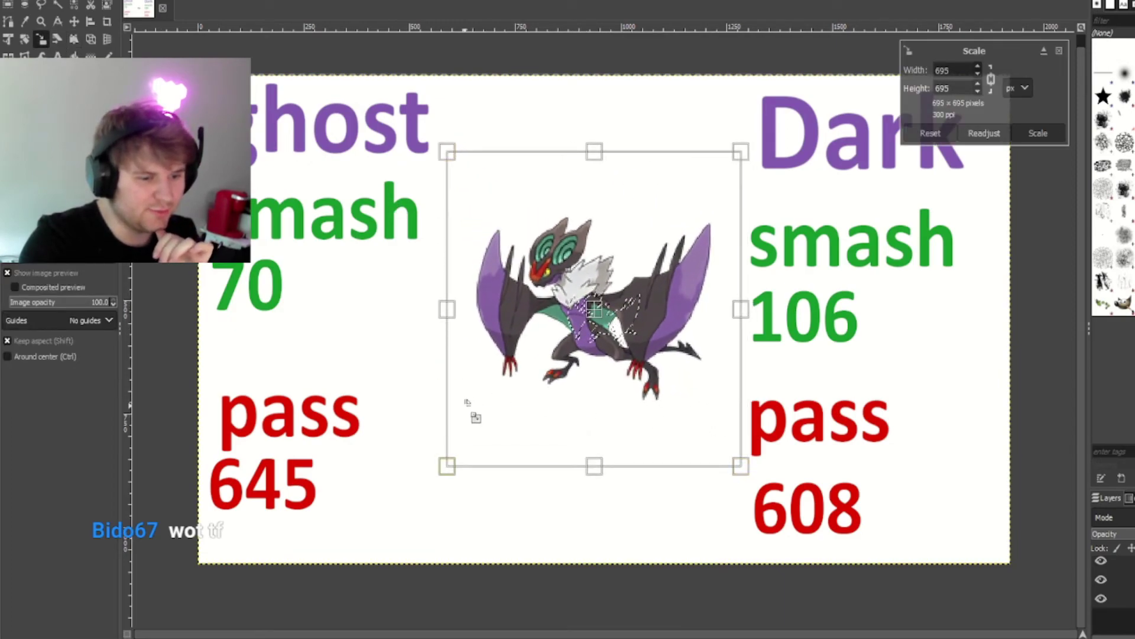
drag(469, 398, 454, 411)
click(1039, 133)
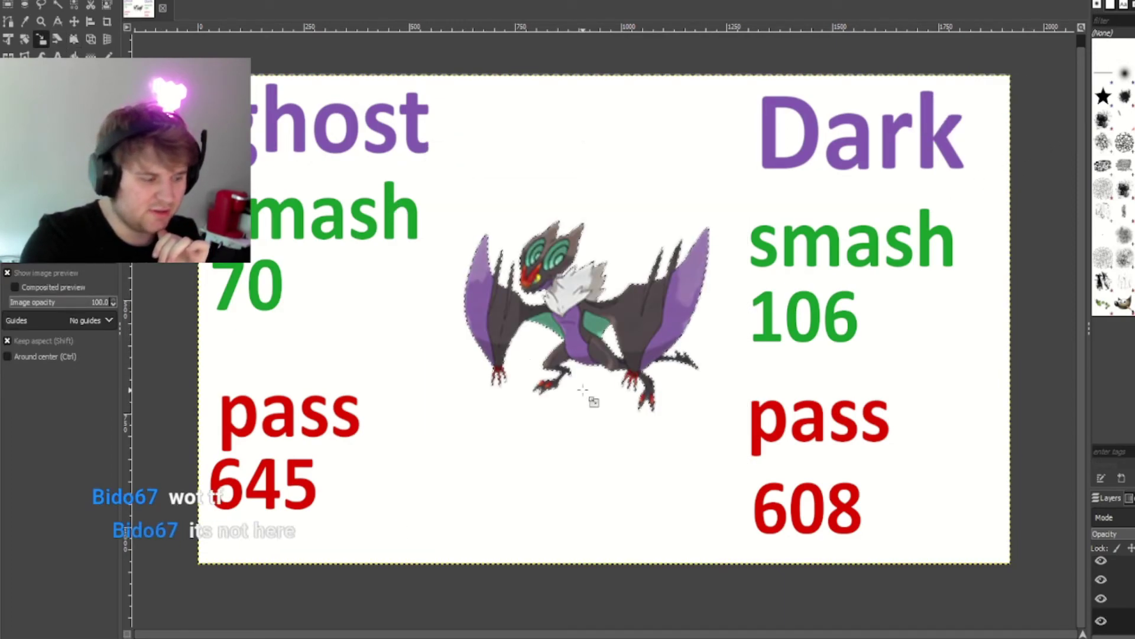
key(ctrl+shift+a)
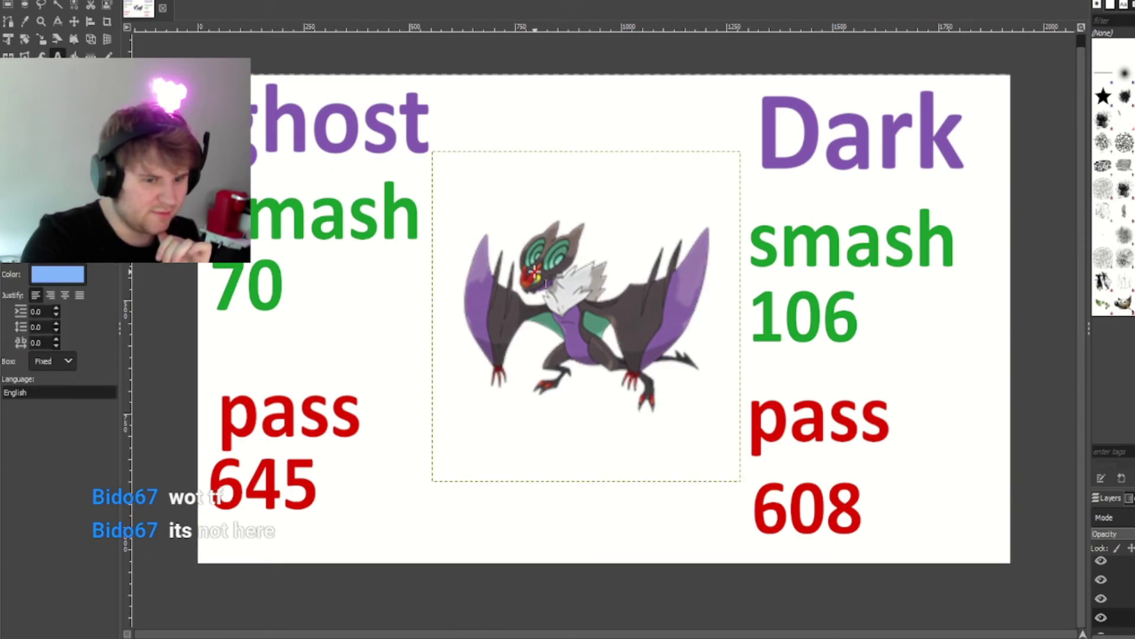
Step: For the Noivern picture, set the Dark column's smash count to 107 and the ghost column's pass count to 646
click(857, 331)
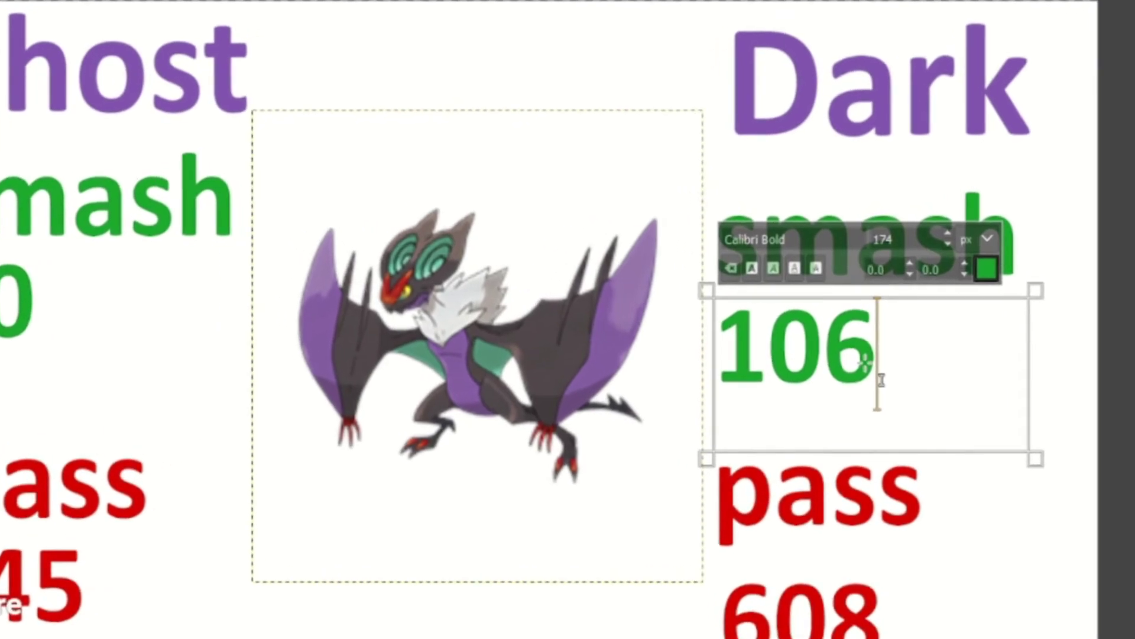
key(BackSpace)
text(7)
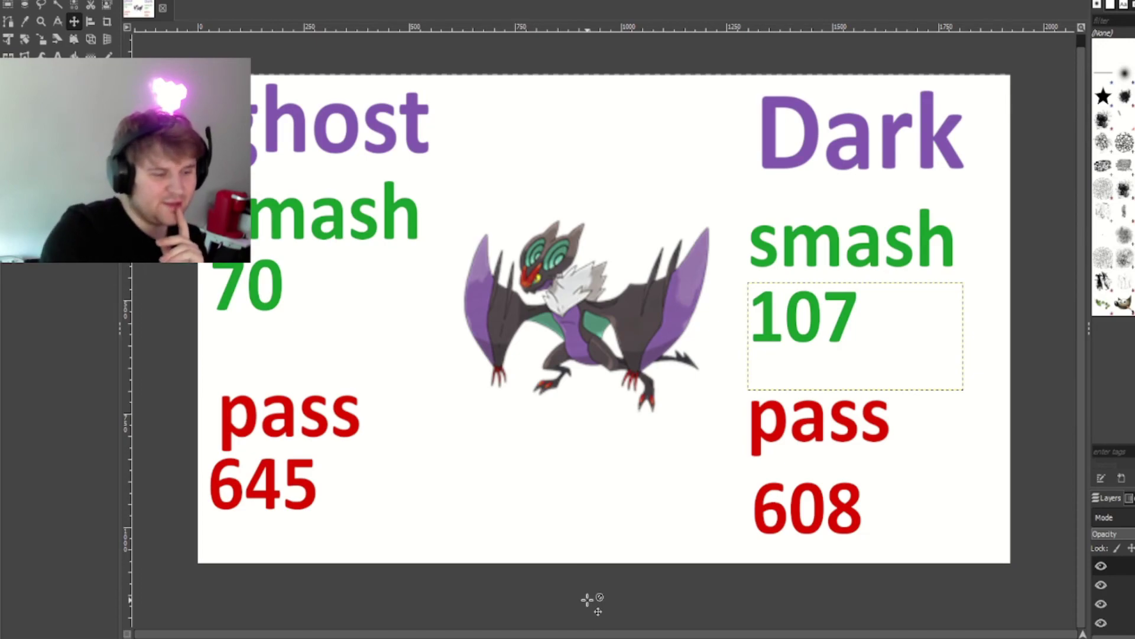
click(59, 55)
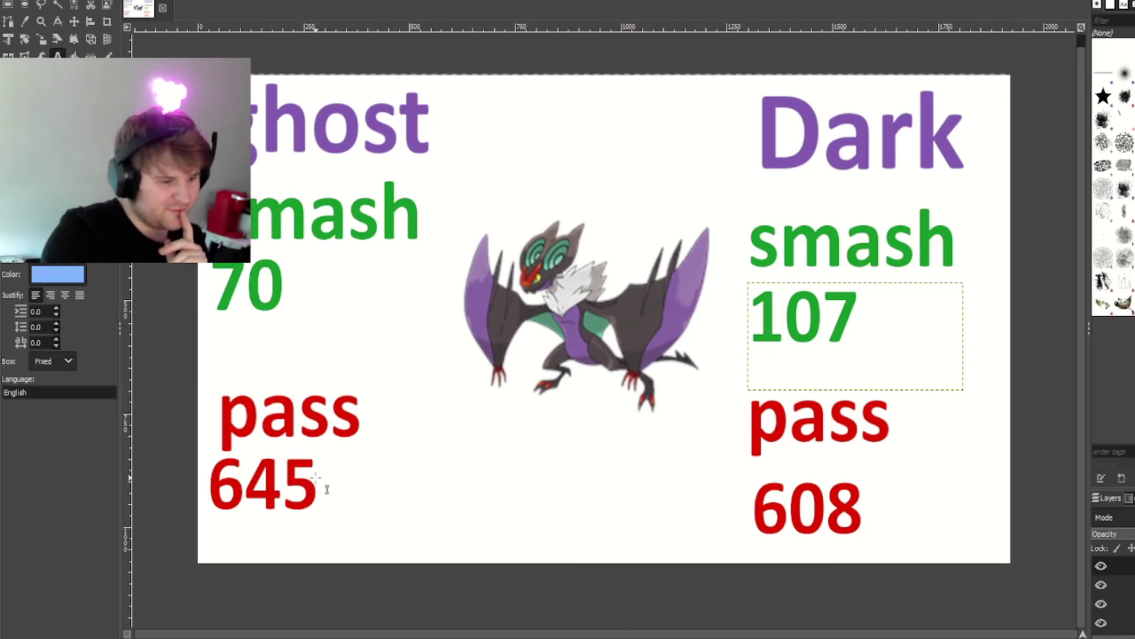
click(326, 488)
key(BackSpace)
text(6)
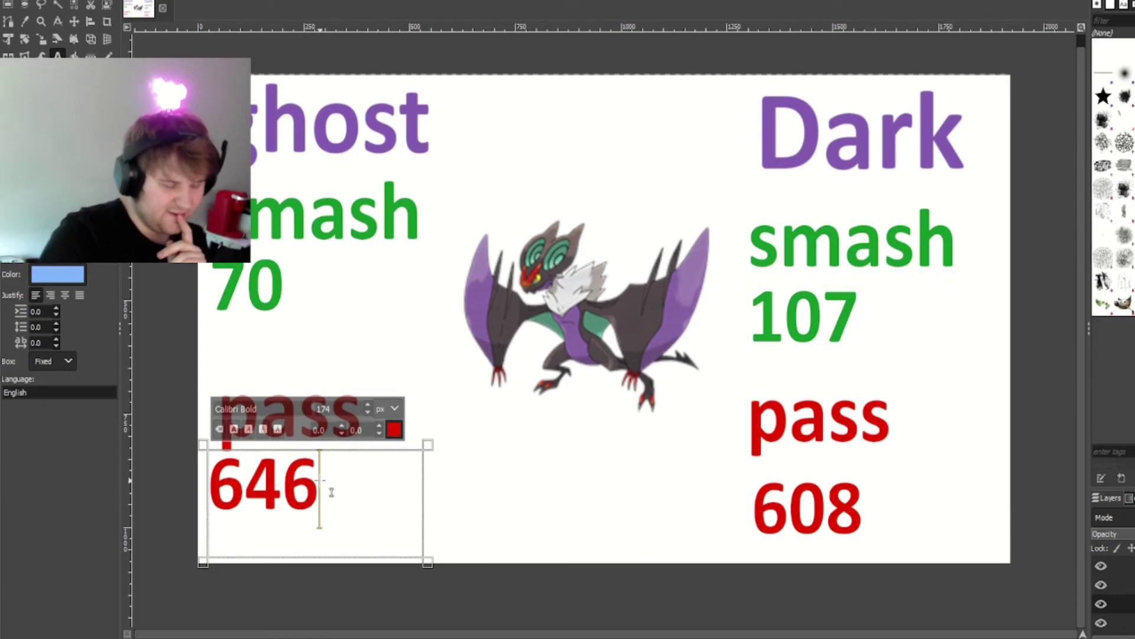
click(71, 23)
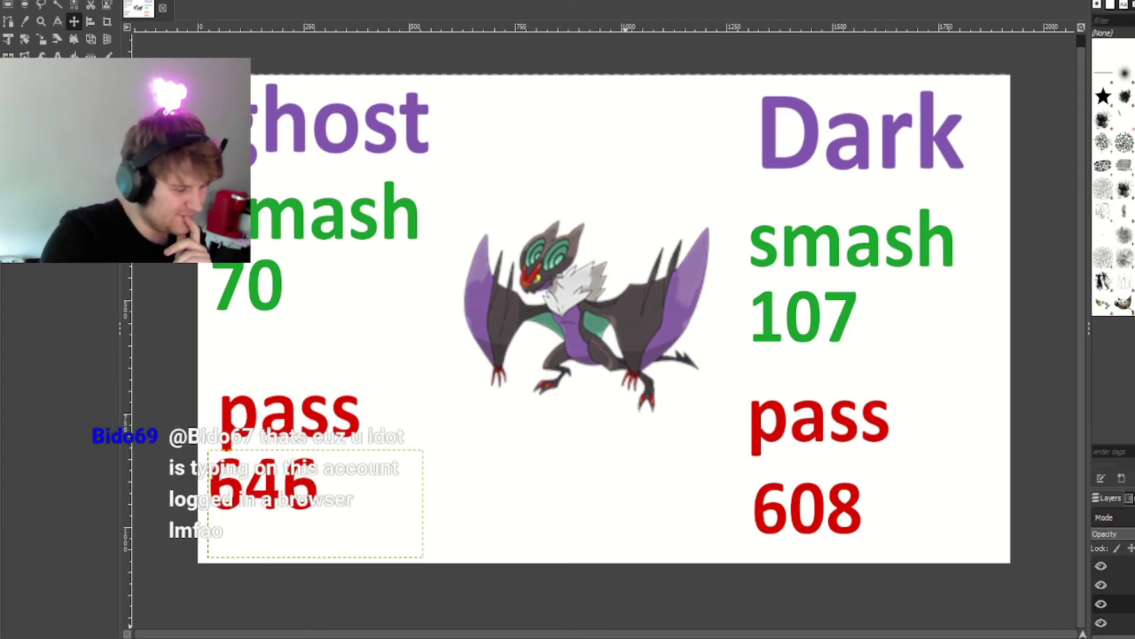
Step: Delete the Noivern picture layer
scroll(1123, 604, down, 3)
click(1124, 609)
key(Delete)
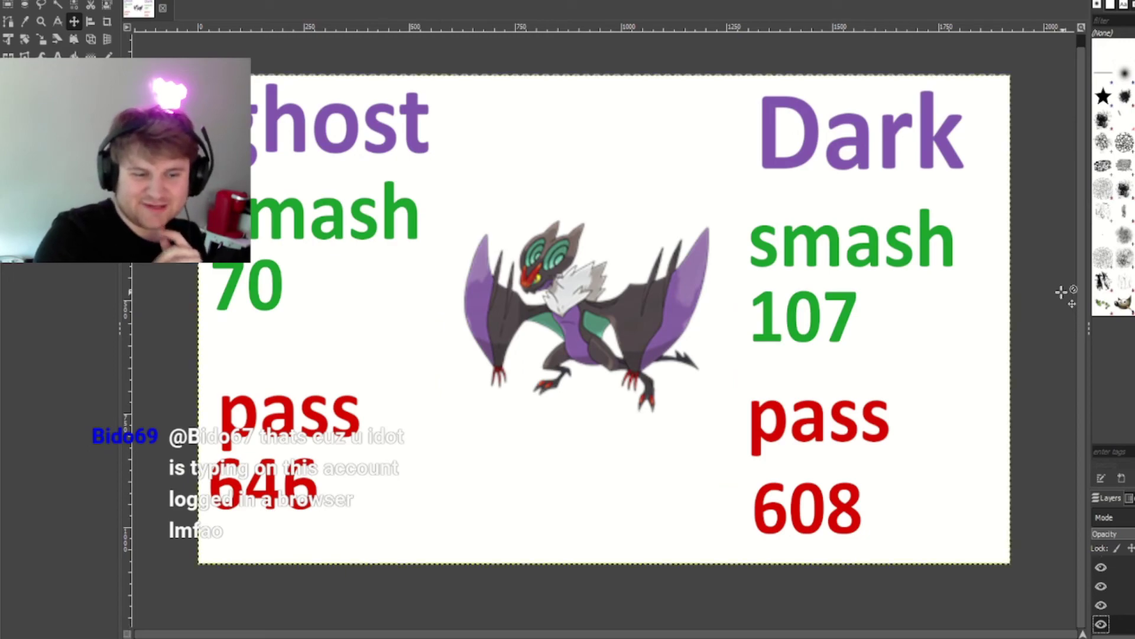
Step: Paste the Xerneas picture and scale it to 719 × 719 pixels between the tally columns
key(ctrl+v)
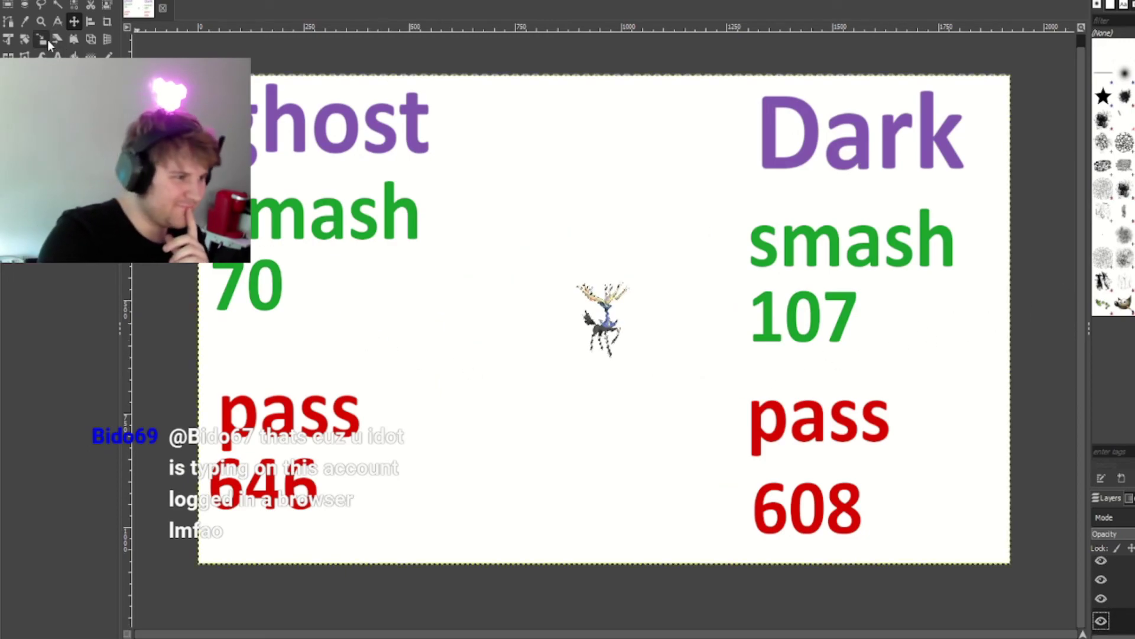
key(shift+s)
click(623, 371)
drag(633, 368, 679, 401)
drag(503, 400, 462, 444)
drag(679, 444, 718, 482)
drag(718, 211, 744, 183)
drag(462, 183, 440, 158)
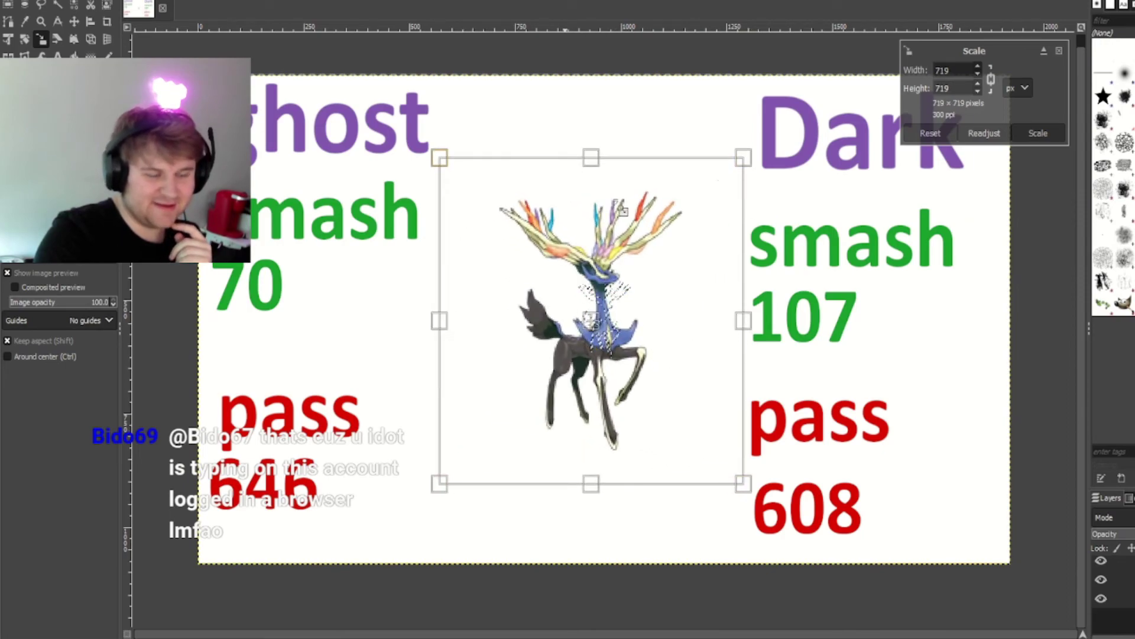
click(1039, 133)
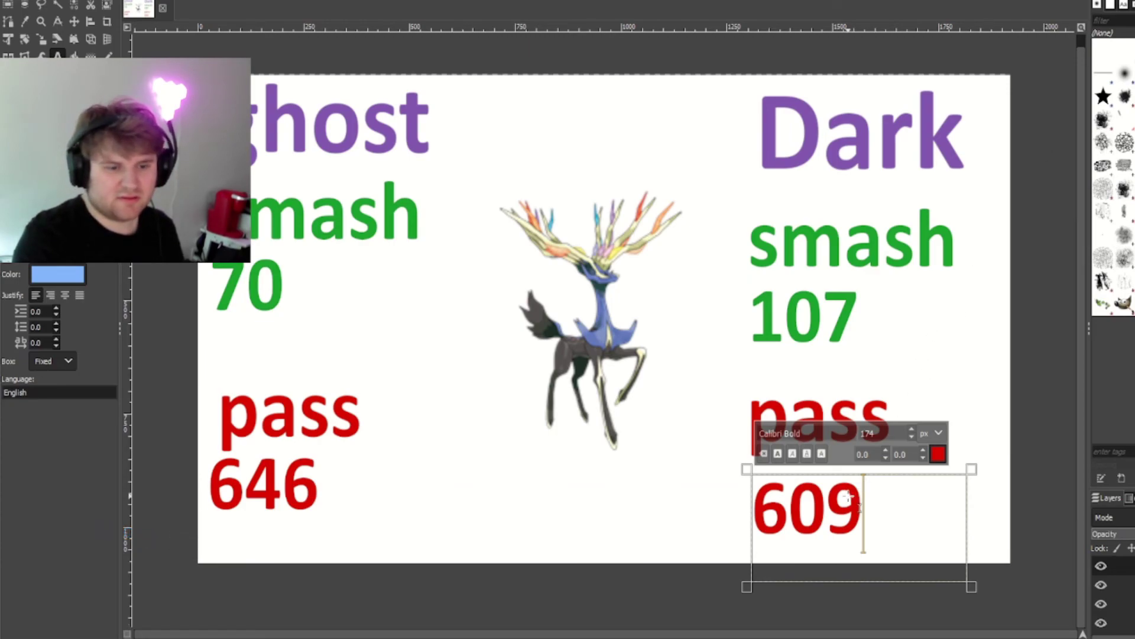
Step: Set the ghost column's pass count to 647 and replace Xerneas with the enlarged Yveltal picture on its own layer
click(331, 491)
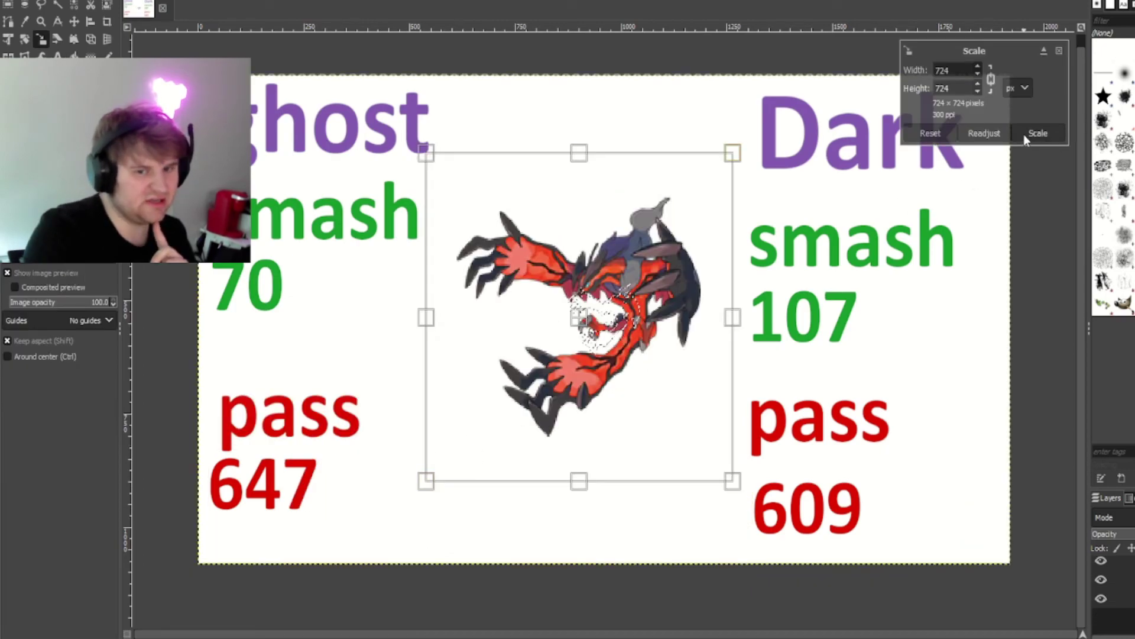
click(1026, 133)
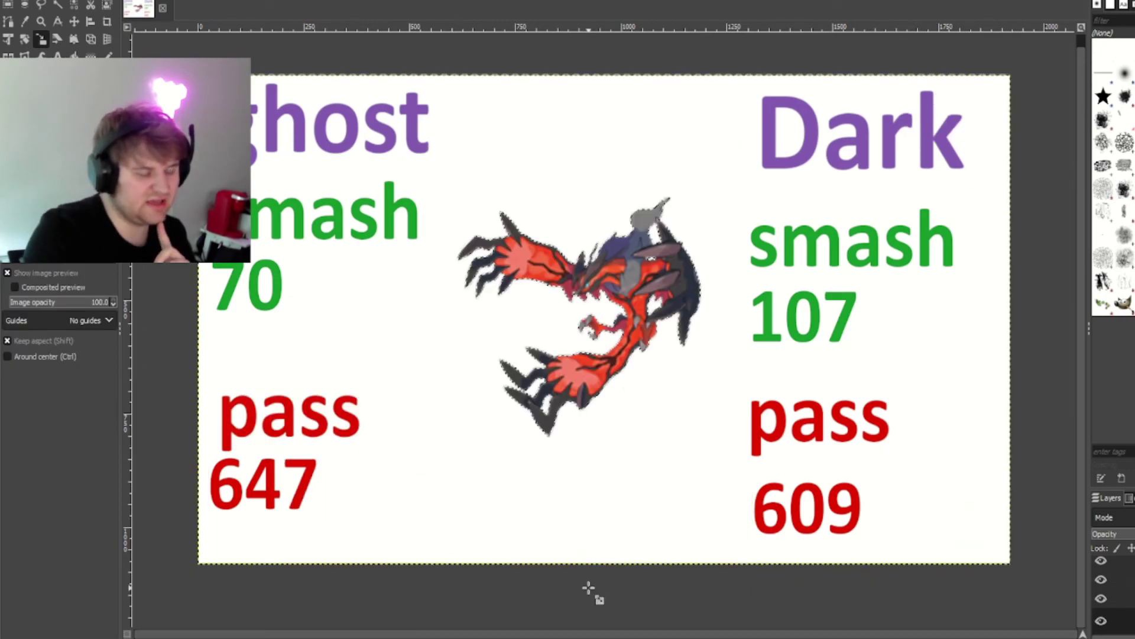
key(ctrl+shift+n)
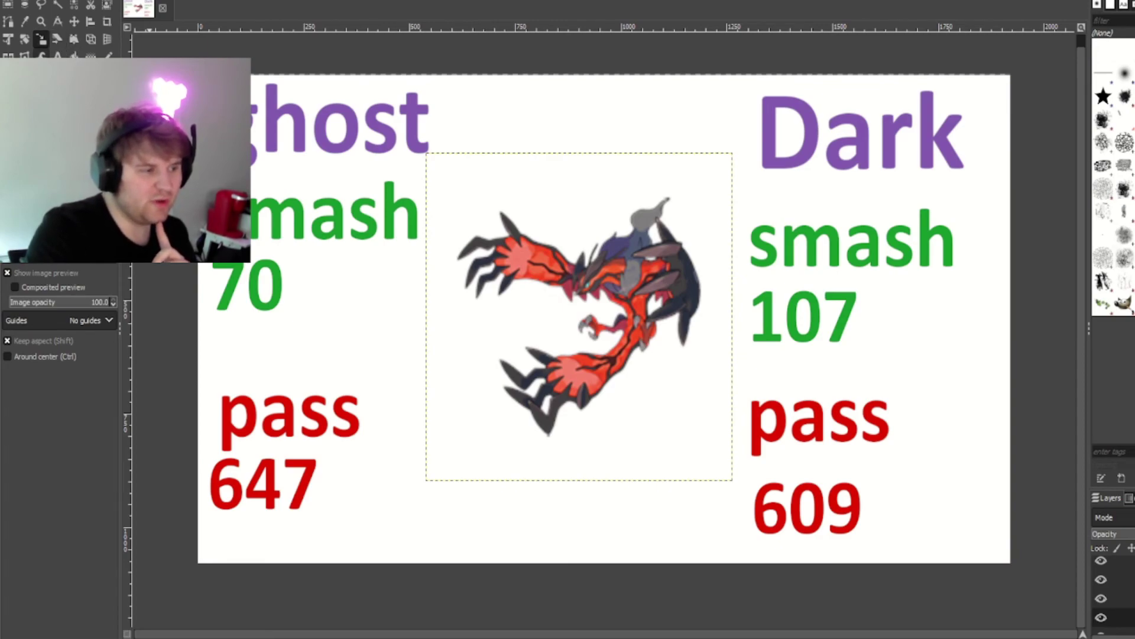
Step: For the Yveltal picture, set the Dark column's smash count to 108
click(58, 56)
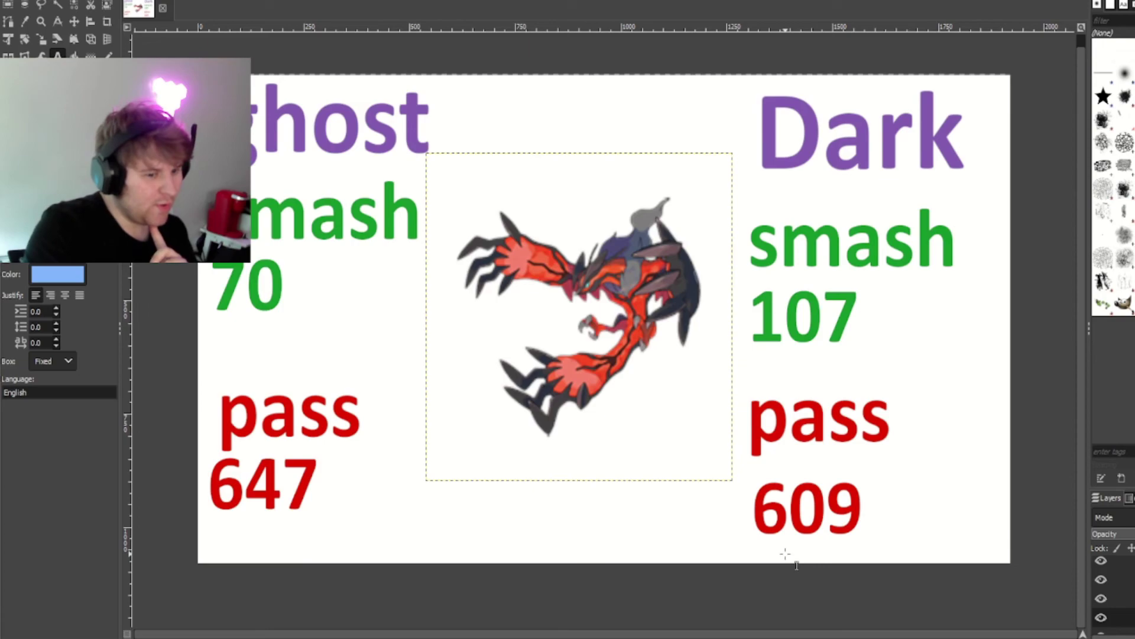
click(850, 309)
key(BackSpace)
text(8)
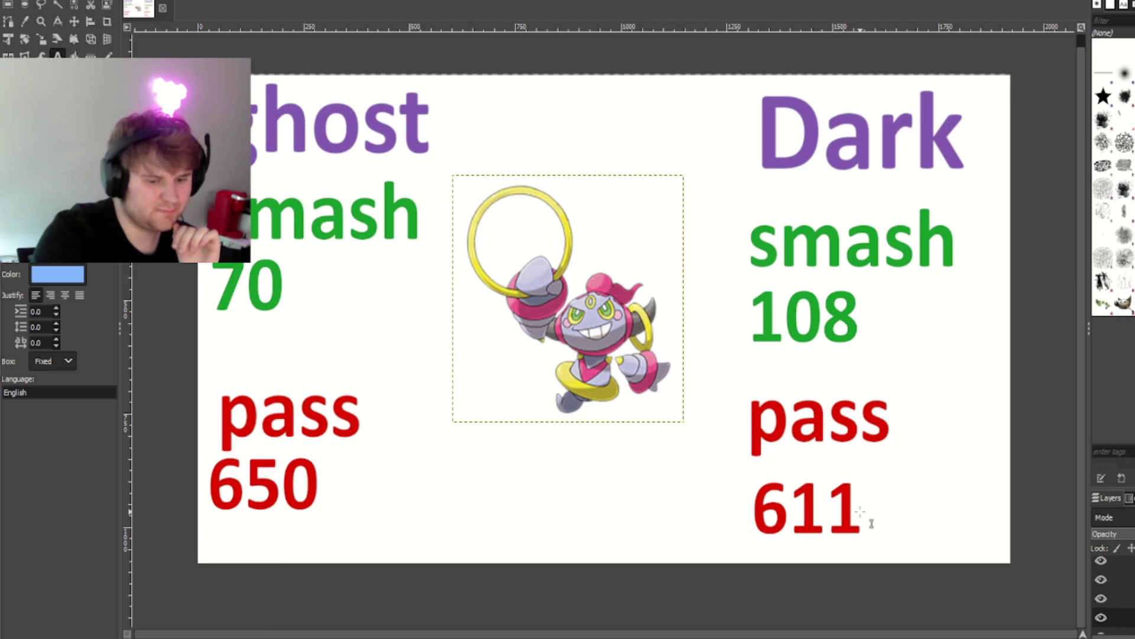
Step: For the Hoopa picture, set the Dark column's pass count to 612
click(855, 512)
key(BackSpace)
text(2)
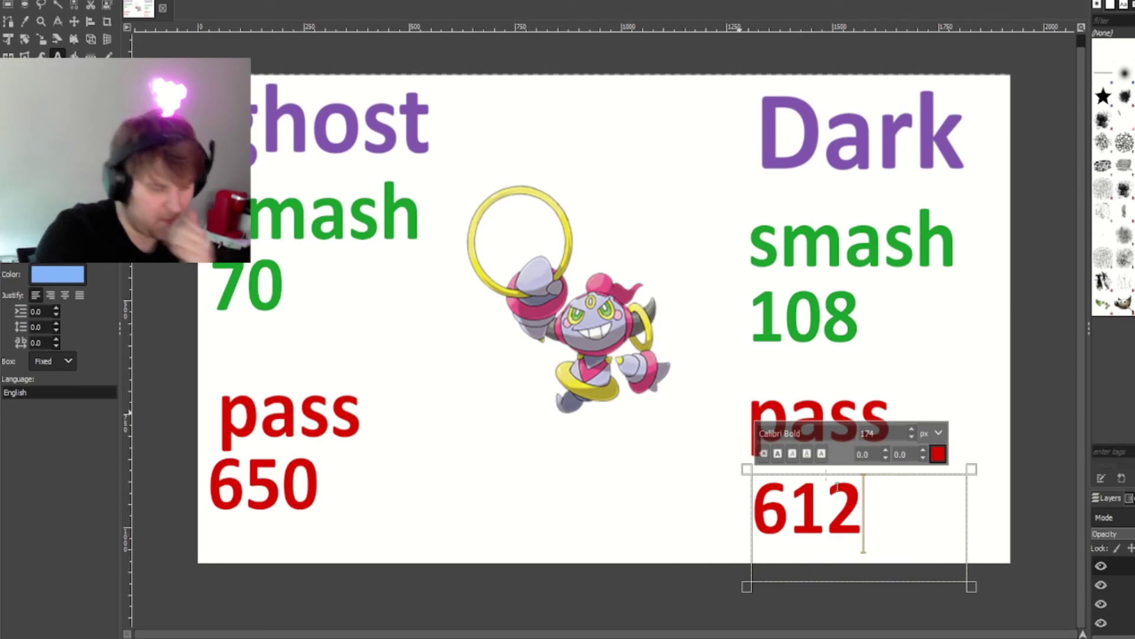
Step: Paste the Hoopa Unbound picture onto the background layer and move it to the lower left of the first Hoopa
click(1130, 625)
click(1129, 605)
click(1130, 625)
key(ctrl+v)
click(74, 21)
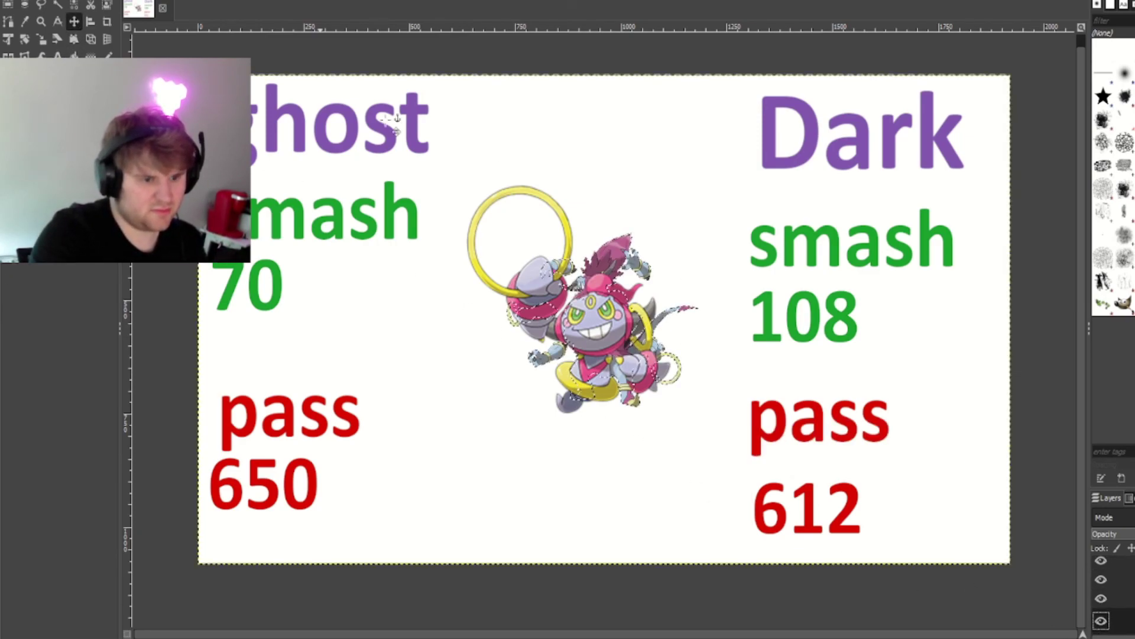
drag(620, 253, 460, 325)
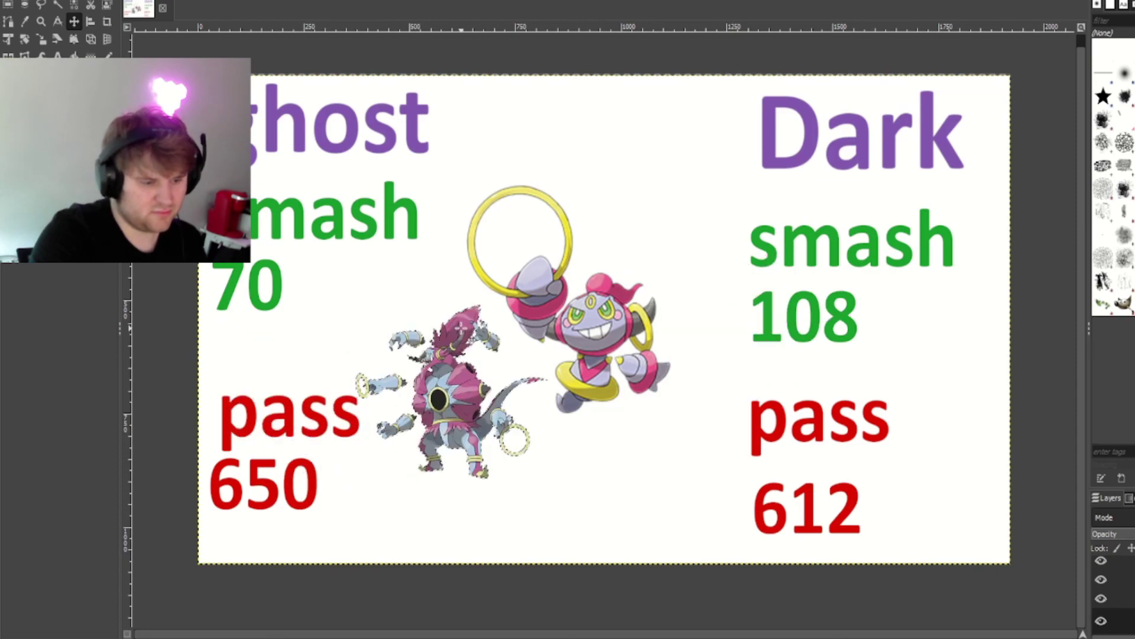
Step: Scale the Hoopa Unbound picture up to 597 × 597 pixels
click(41, 40)
click(417, 343)
drag(353, 285, 301, 229)
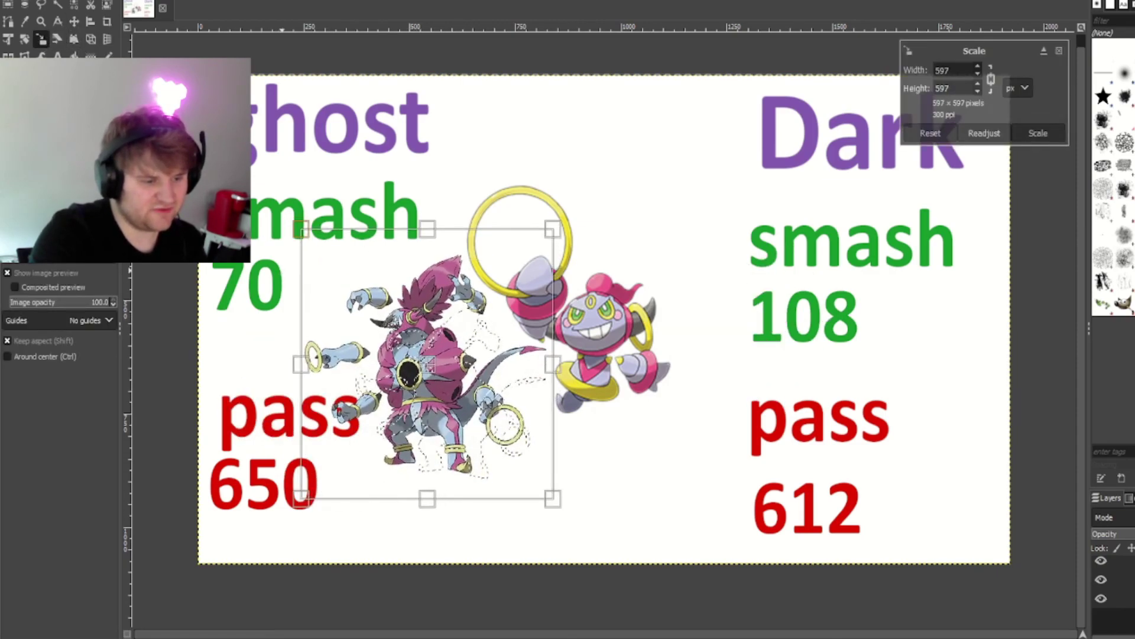
click(1039, 133)
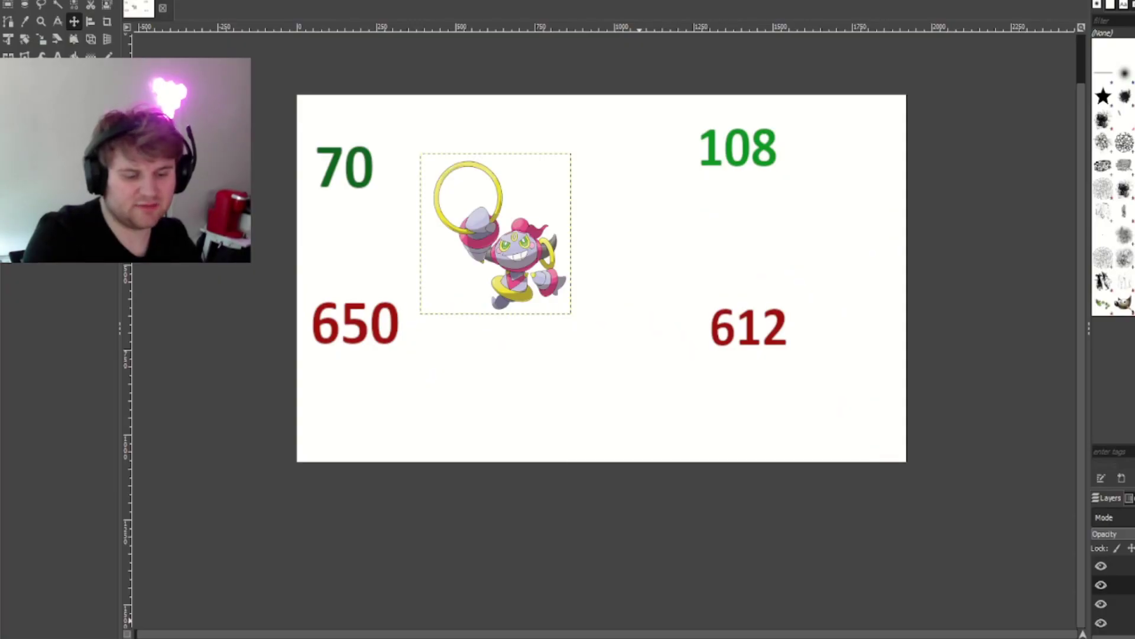
Step: Raise the red pass count on the Dark side to 613
key(t)
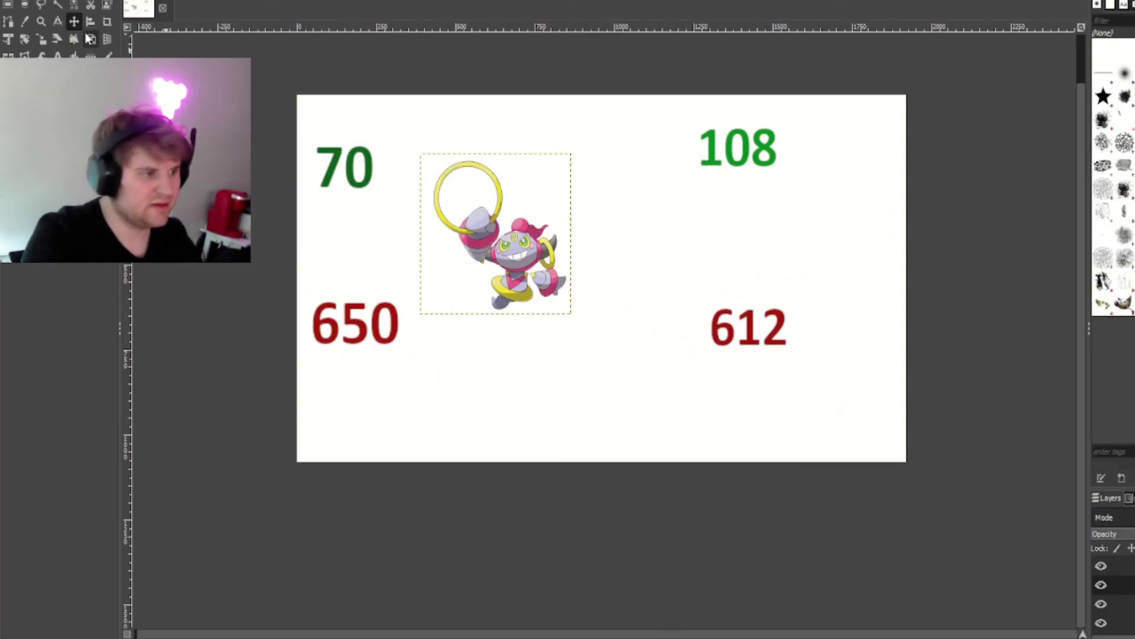
click(759, 301)
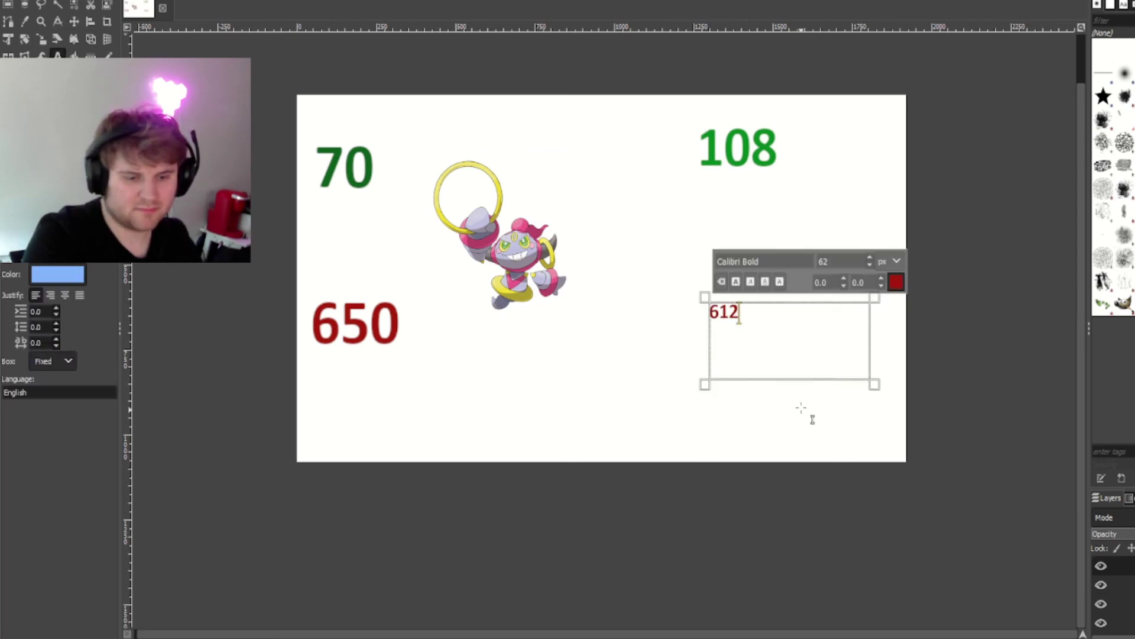
key(BackSpace)
text(3)
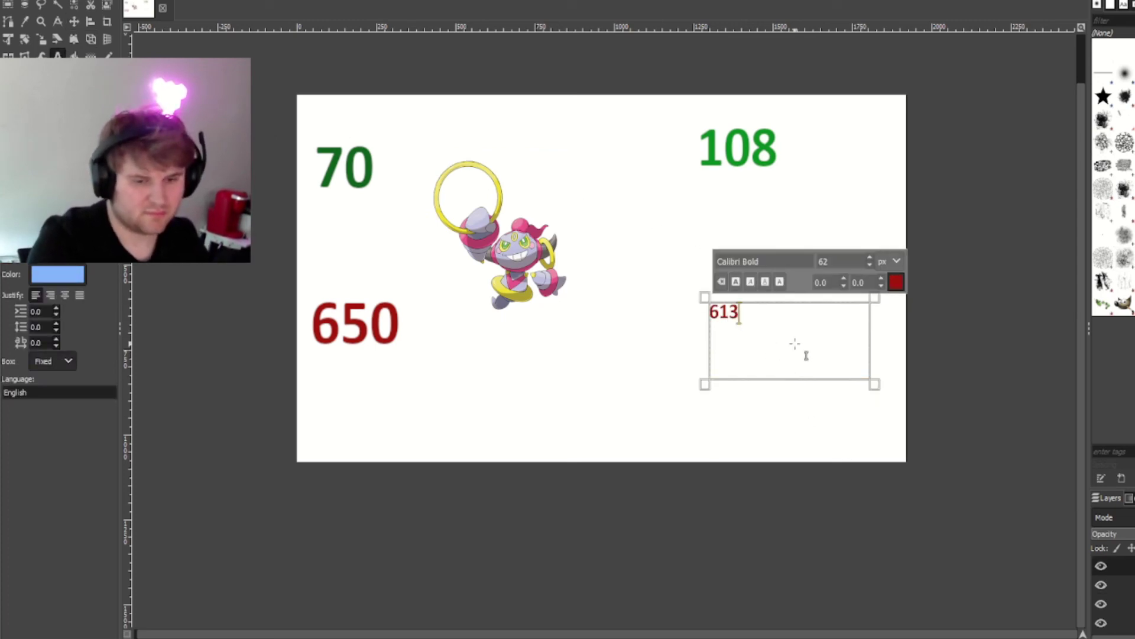
Step: Enlarge the pasted Volcanion picture to 743 × 743 pixels between the tallies
click(41, 39)
click(753, 333)
drag(847, 371, 999, 471)
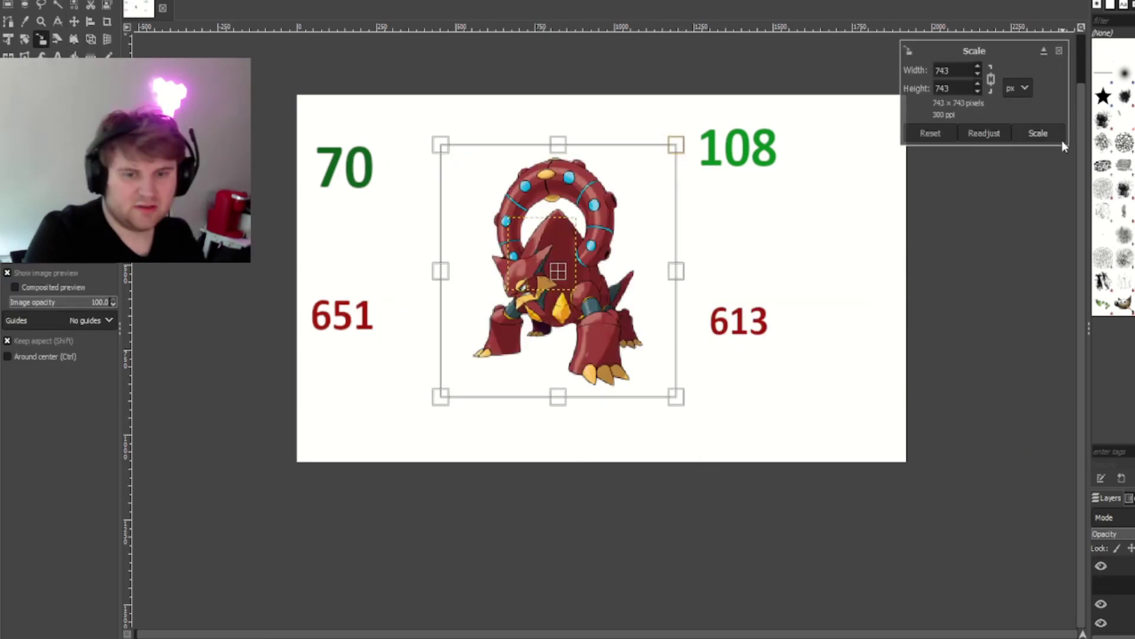
click(1039, 133)
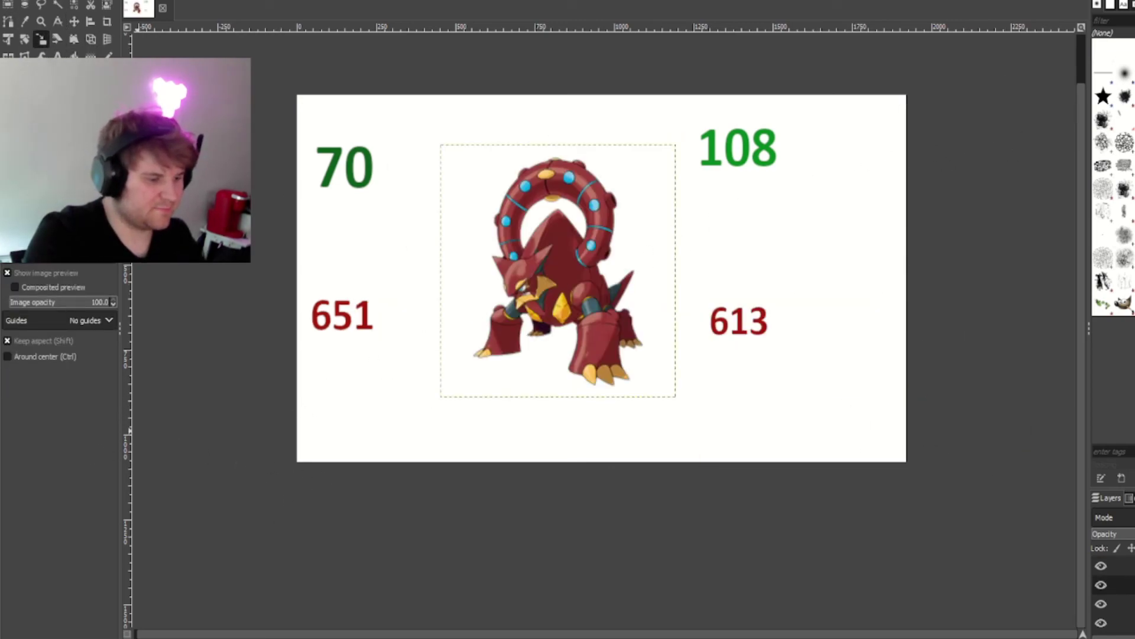